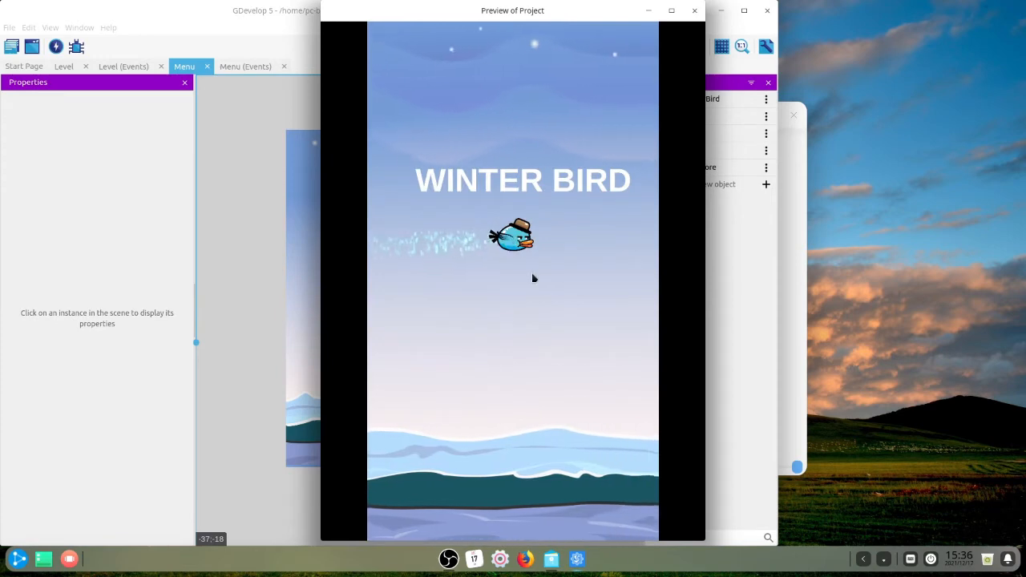
- Playtest the Winter Bird preview by flapping the bird through the ice pipes over several rounds, and close the preview
left_click(531, 273)
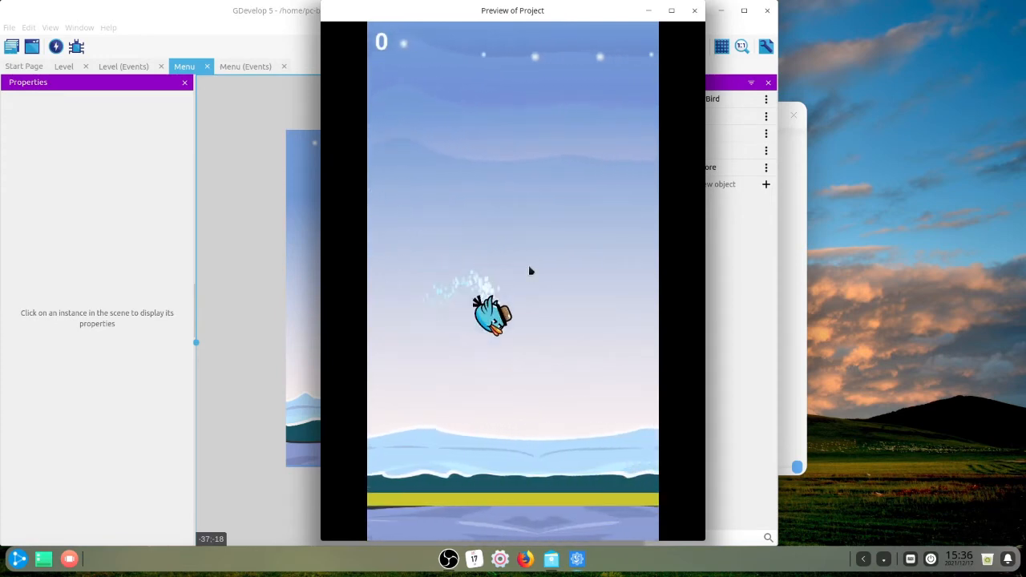
left_click(529, 271)
left_click(529, 270)
left_click(529, 265)
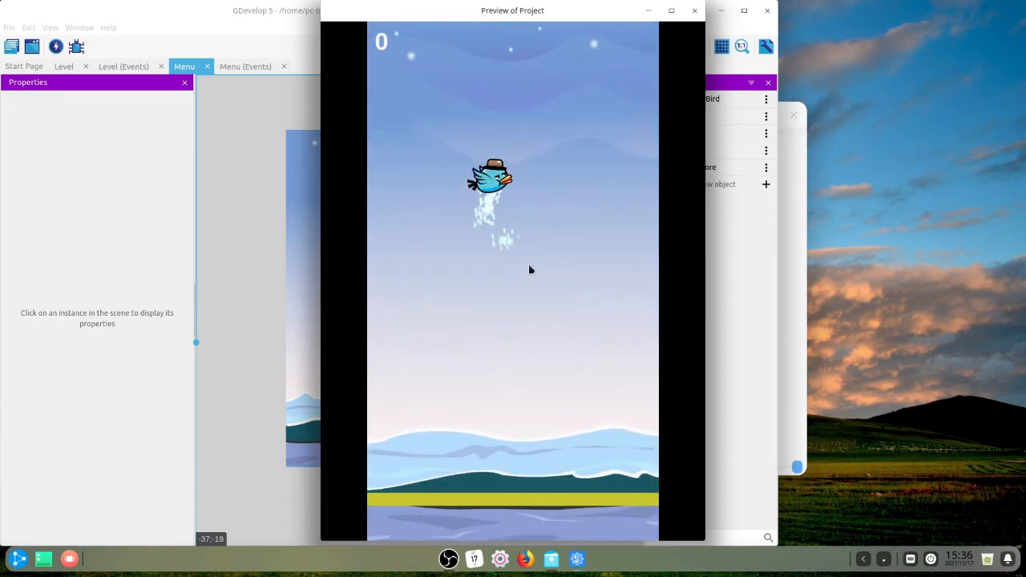
left_click(528, 263)
left_click(526, 260)
left_click(525, 261)
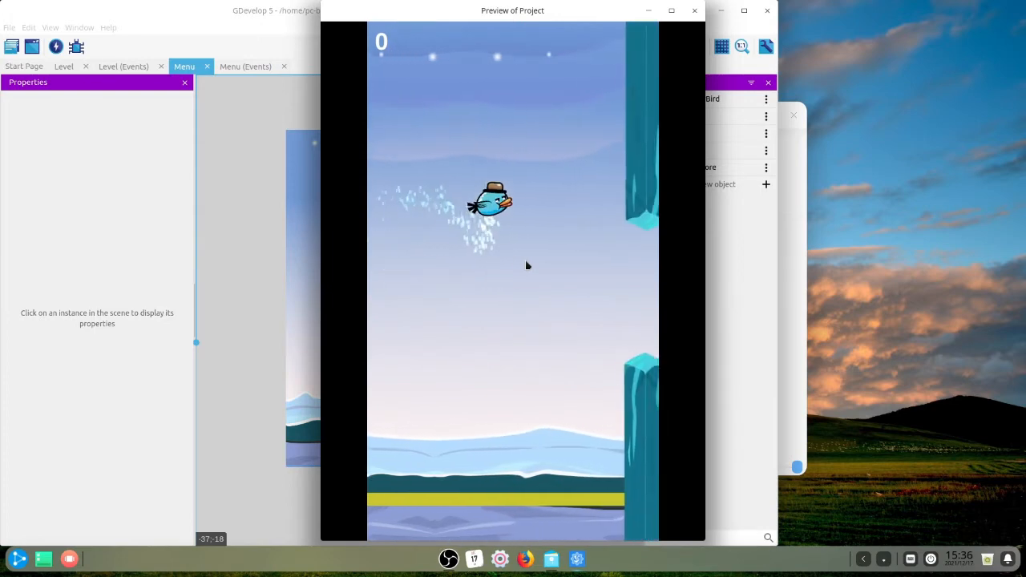
left_click(525, 263)
left_click(523, 266)
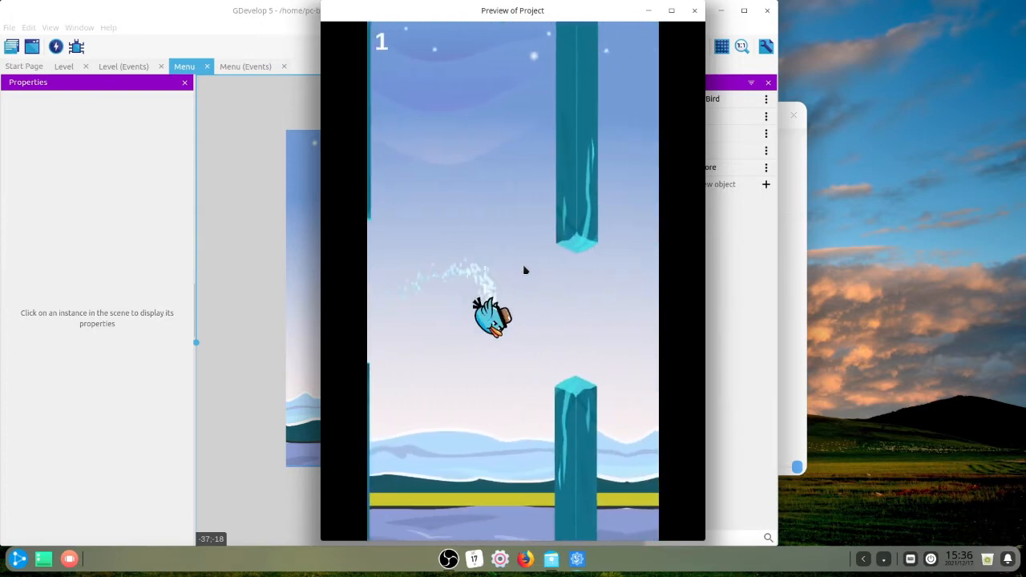
left_click(525, 270)
left_click(523, 270)
left_click(520, 264)
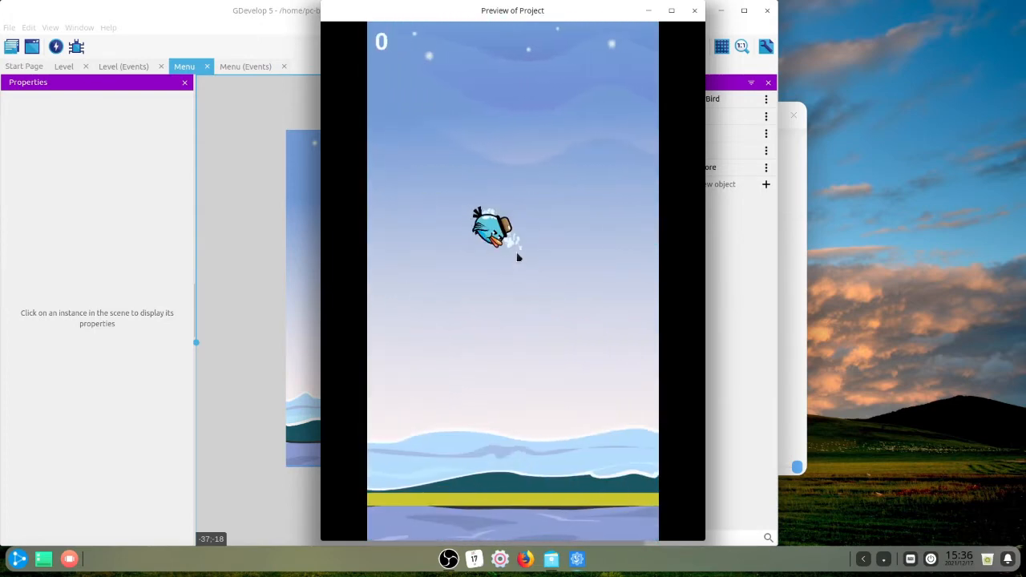
left_click(518, 257)
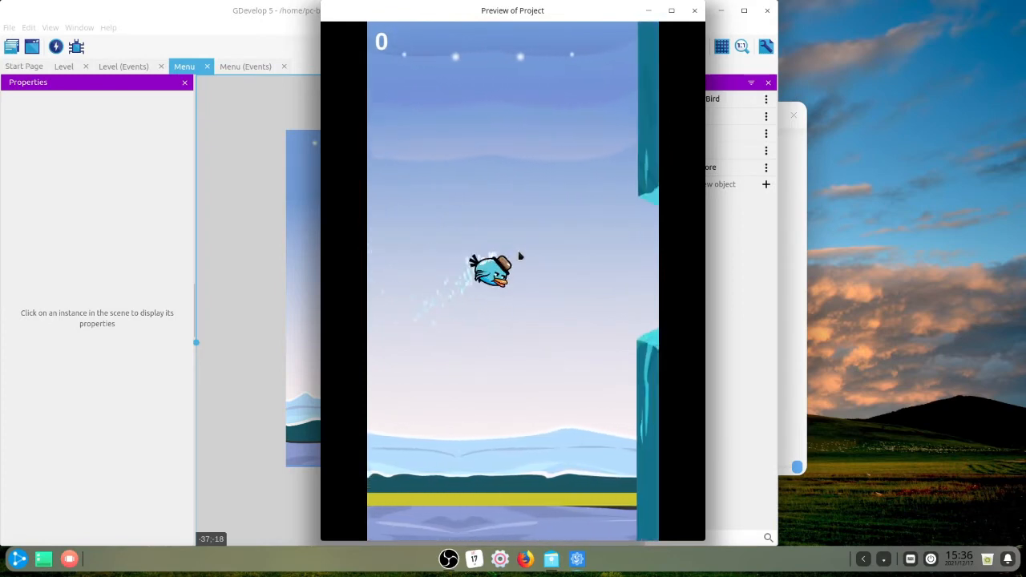
left_click(519, 256)
left_click(519, 256)
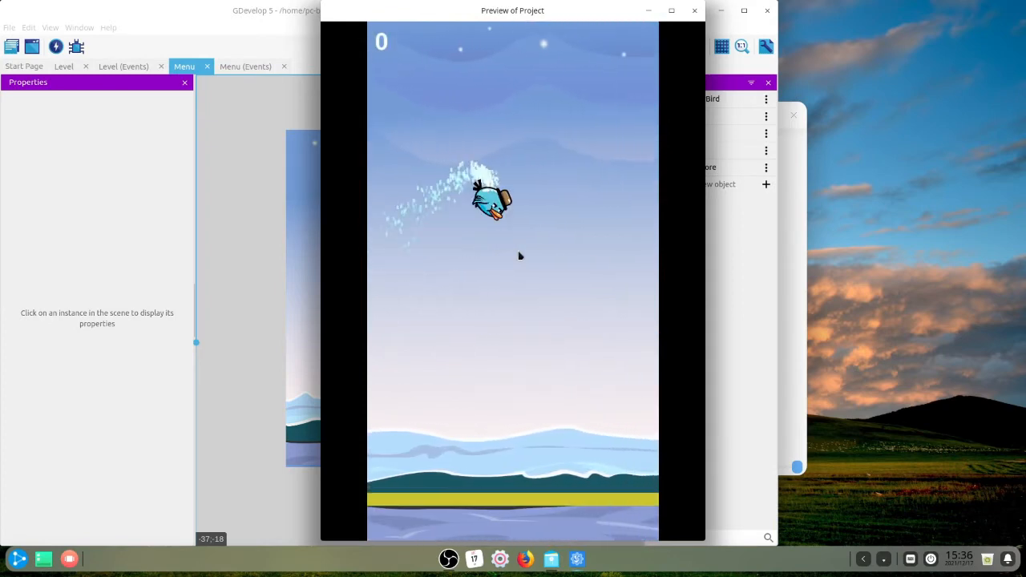
left_click(519, 256)
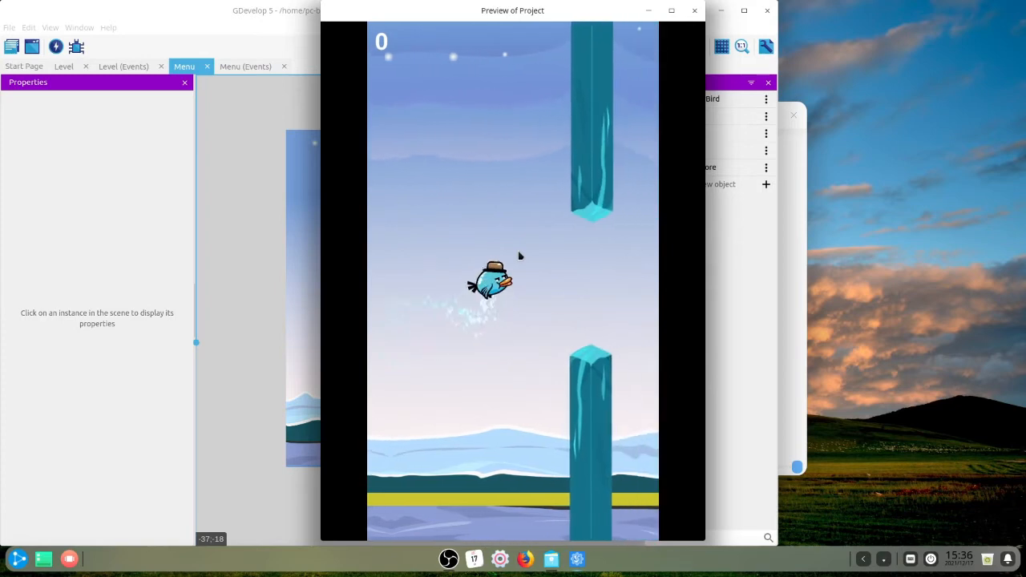
left_click(520, 255)
left_click(520, 256)
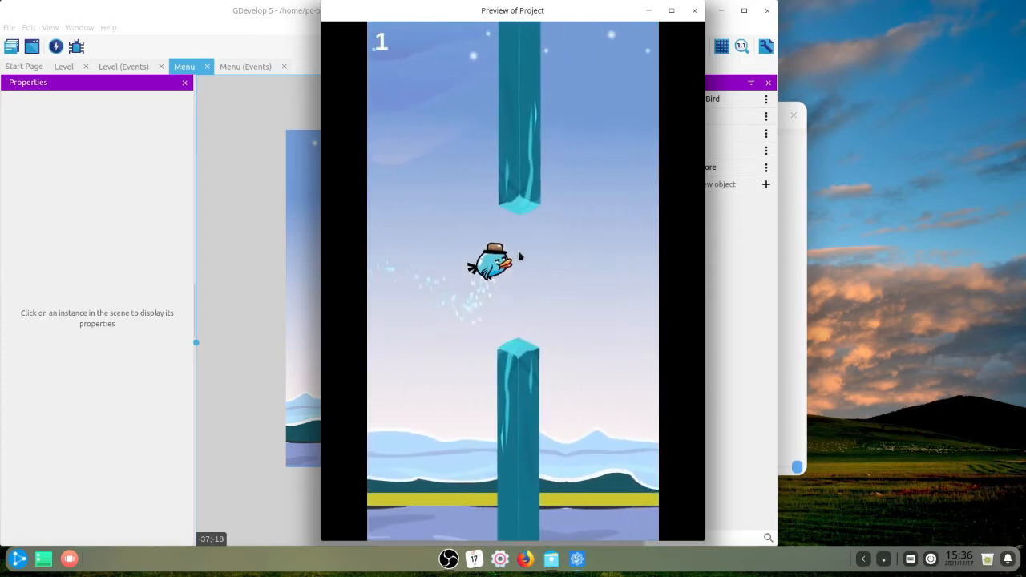
left_click(520, 256)
left_click(520, 256)
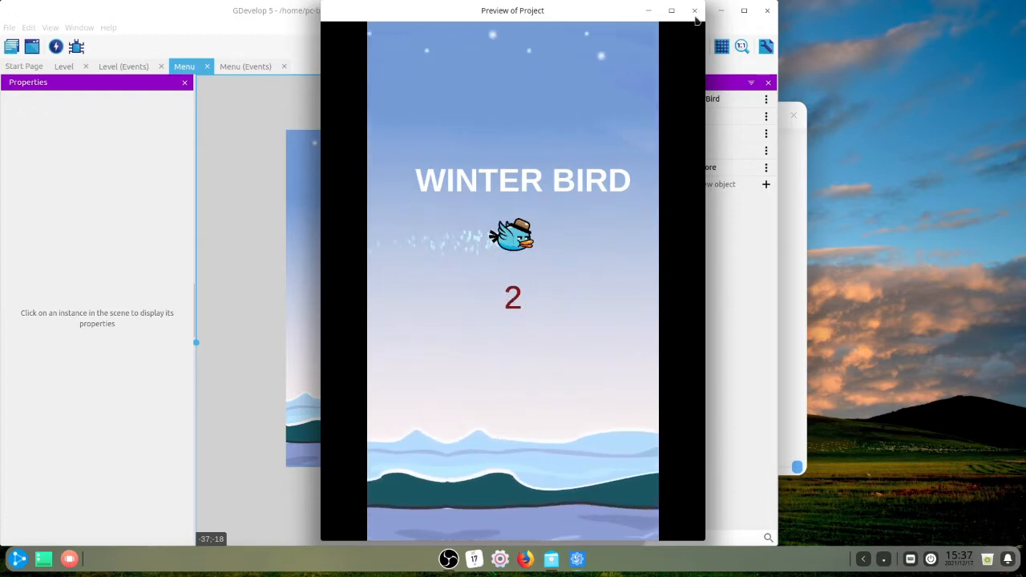
left_click(539, 175)
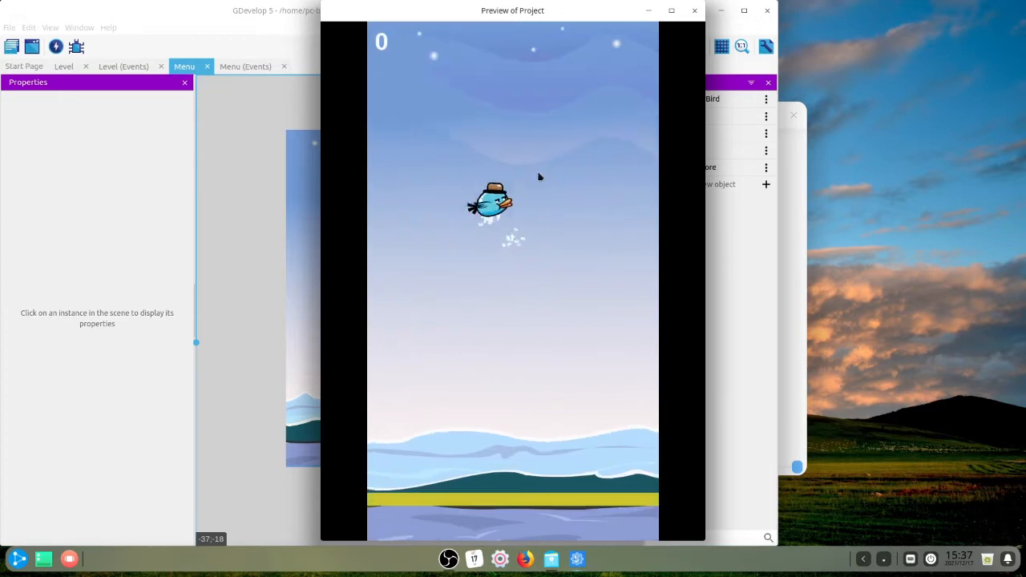
left_click(694, 10)
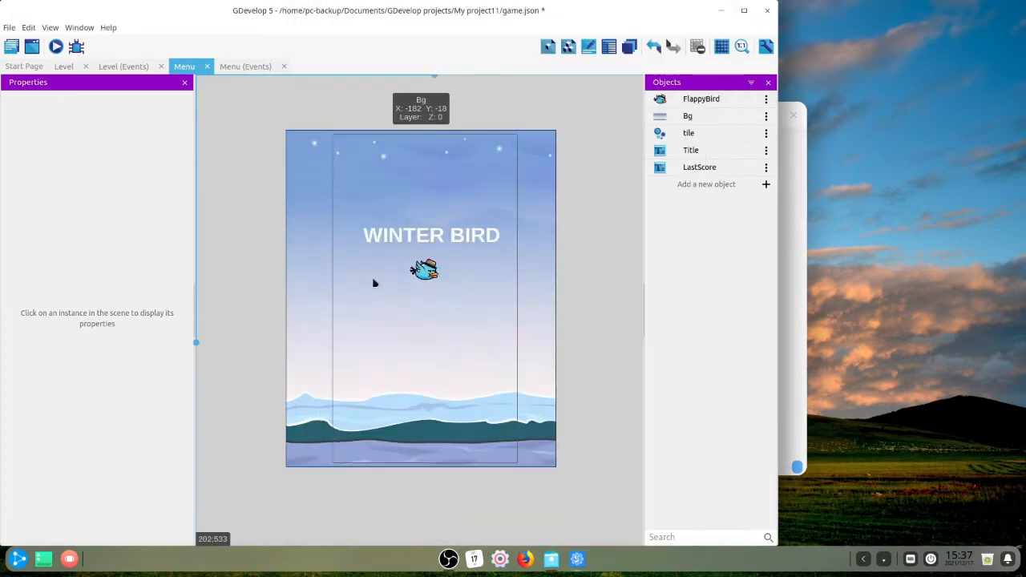
- Delete the lantai floor from the Level scene and remove the lantai object from the scene's objects
left_click(65, 67)
left_click(381, 530)
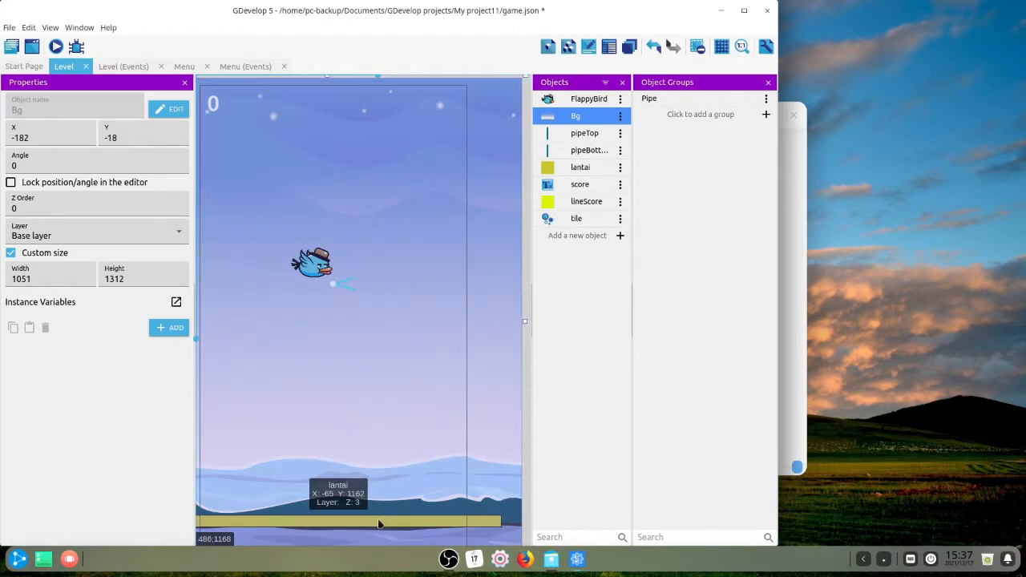
left_click(380, 523)
key("Delete")
left_click(621, 167)
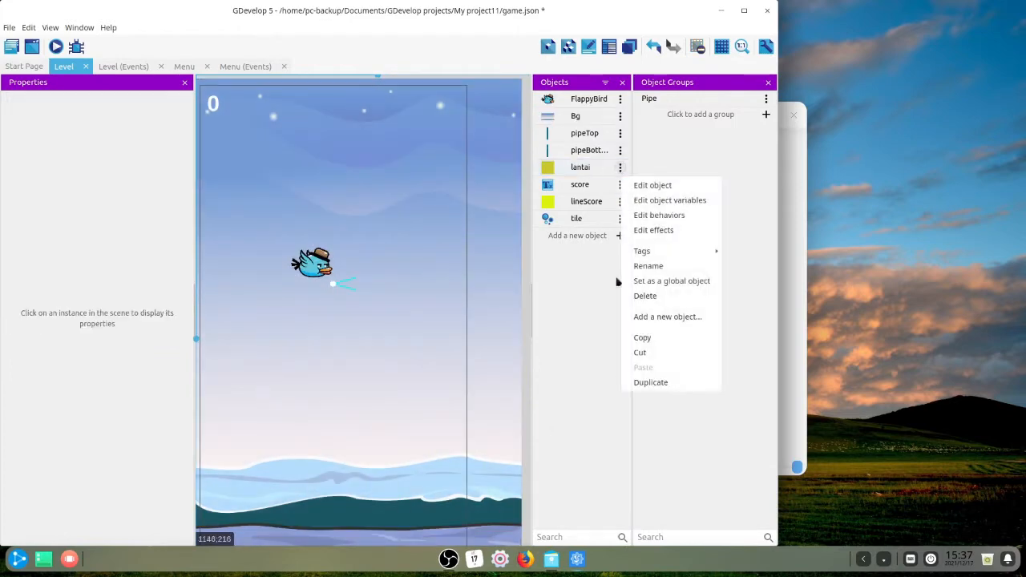
left_click(645, 296)
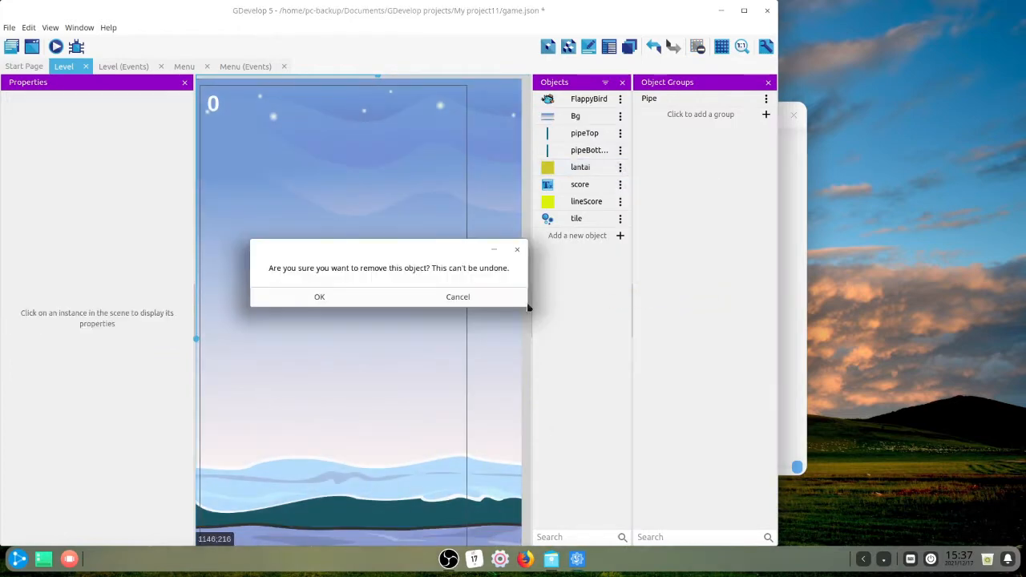
left_click(335, 295)
left_click(318, 303)
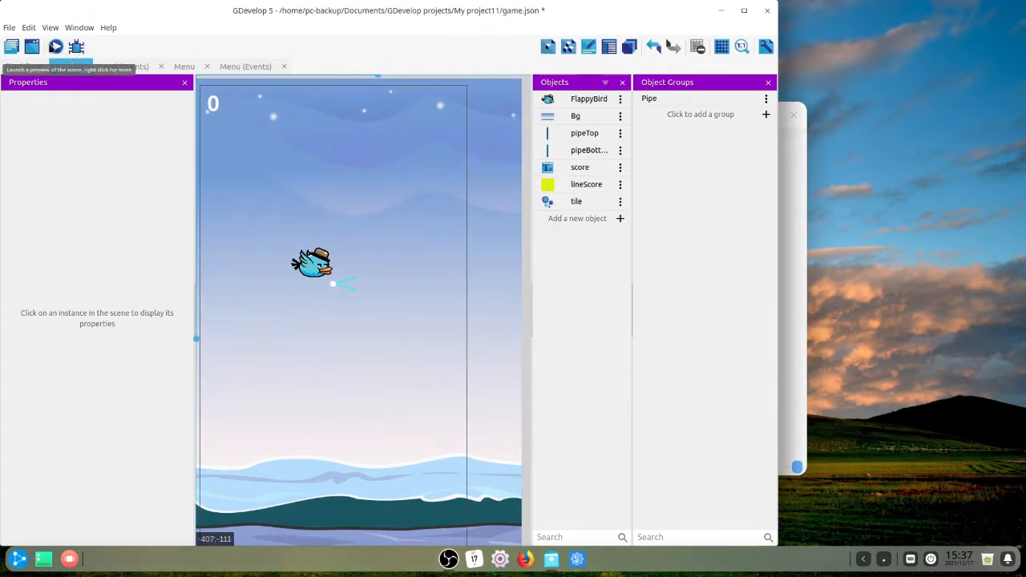
- Set gravity to 1000 in FlappyBird's PlatformerObject behavior, edit its jump speed and apply the changes
double_click(595, 102)
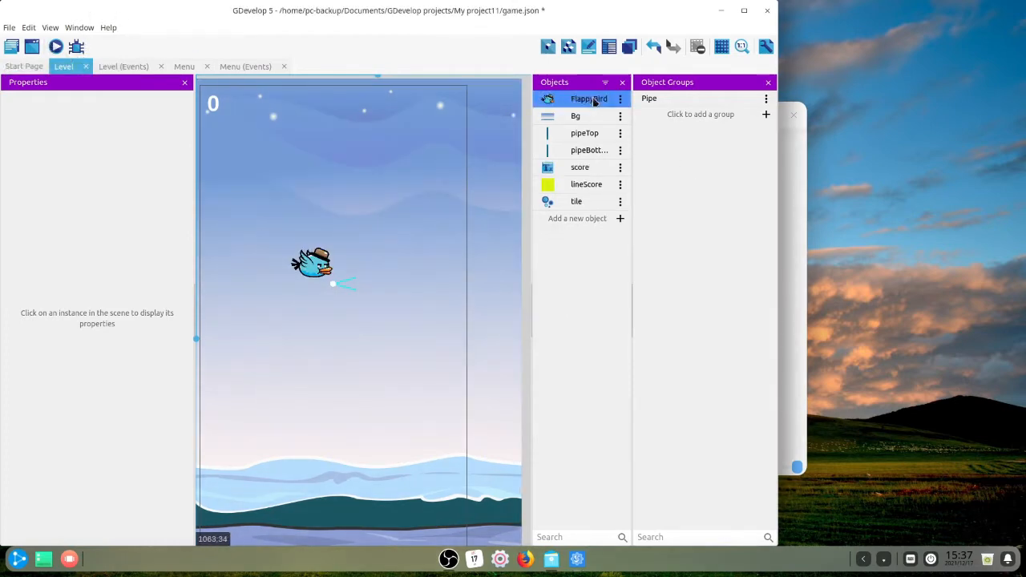
left_click(351, 60)
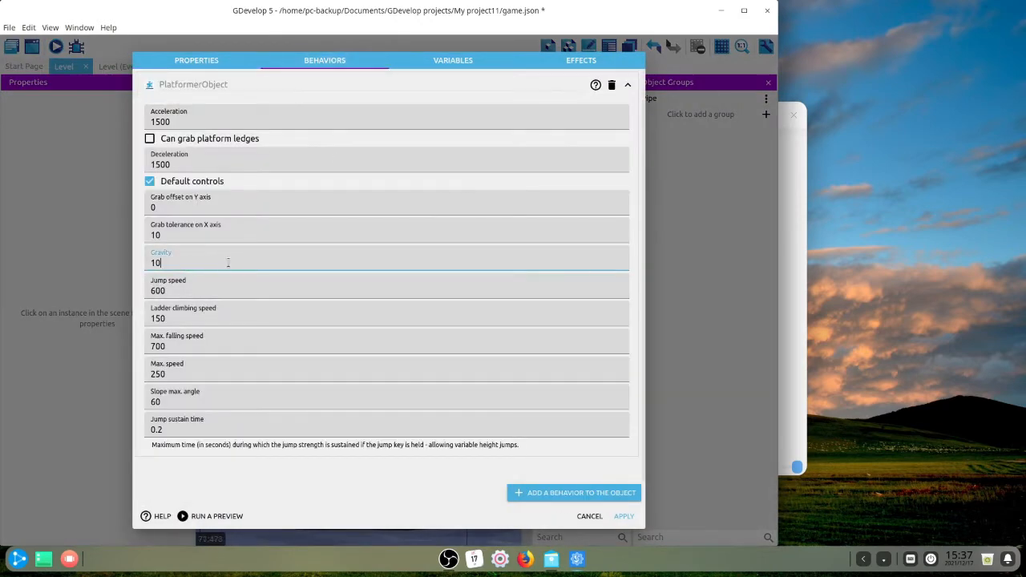
type("00")
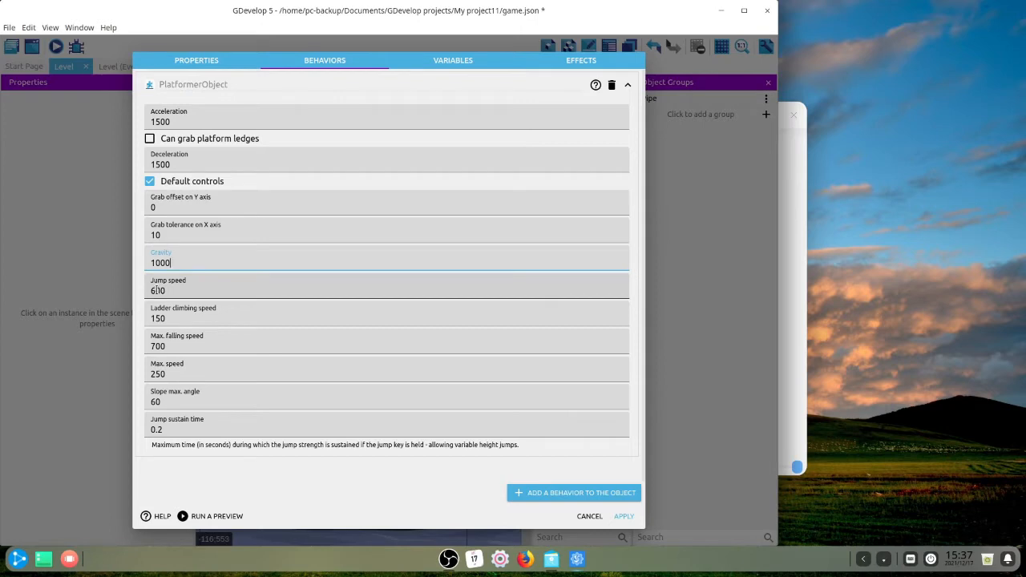
left_click(152, 290)
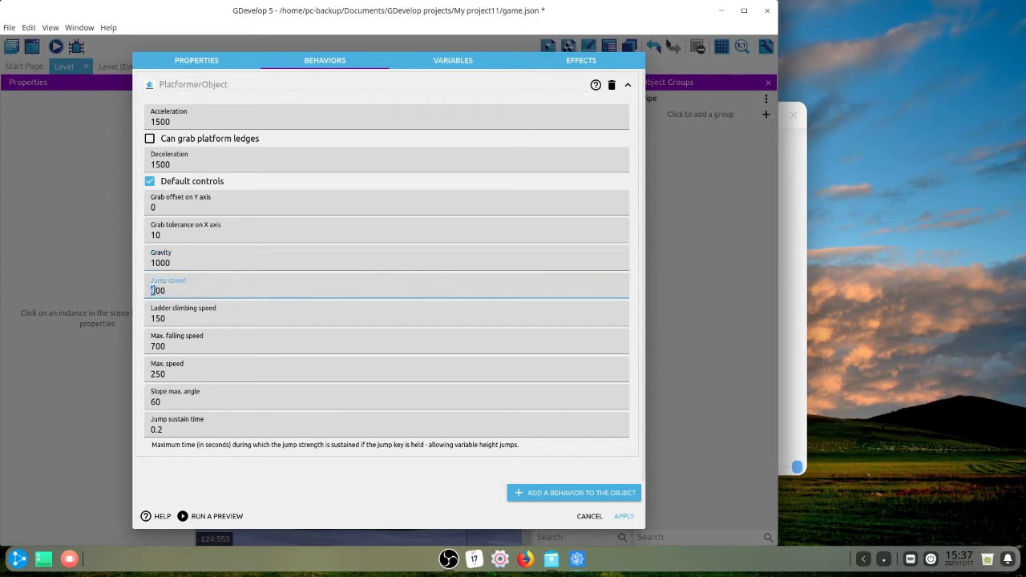
left_click(619, 516)
- Preview the Level scene, test the bird's flight between the pipes until the round ends, and close the preview
left_click(55, 46)
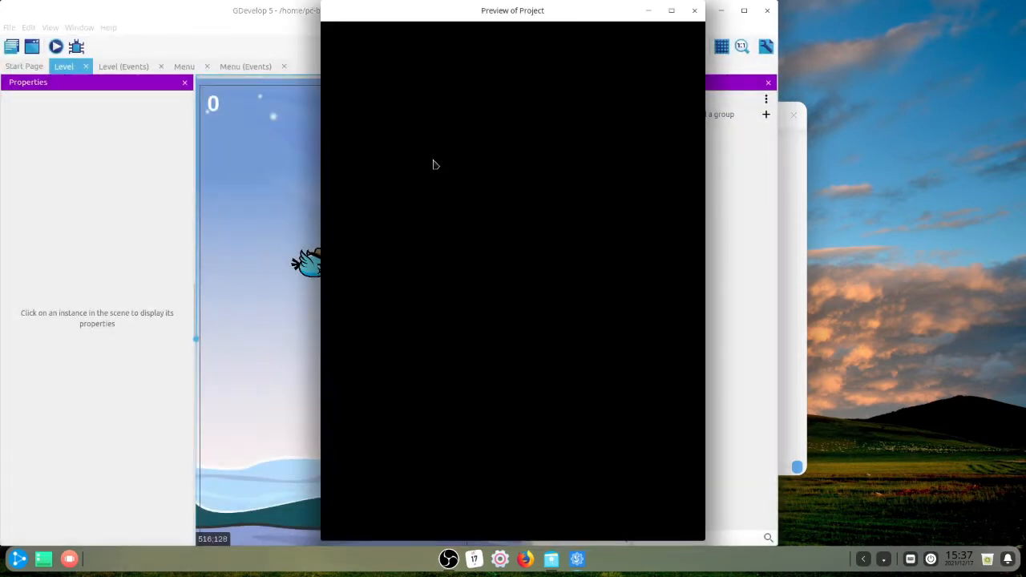
left_click(474, 317)
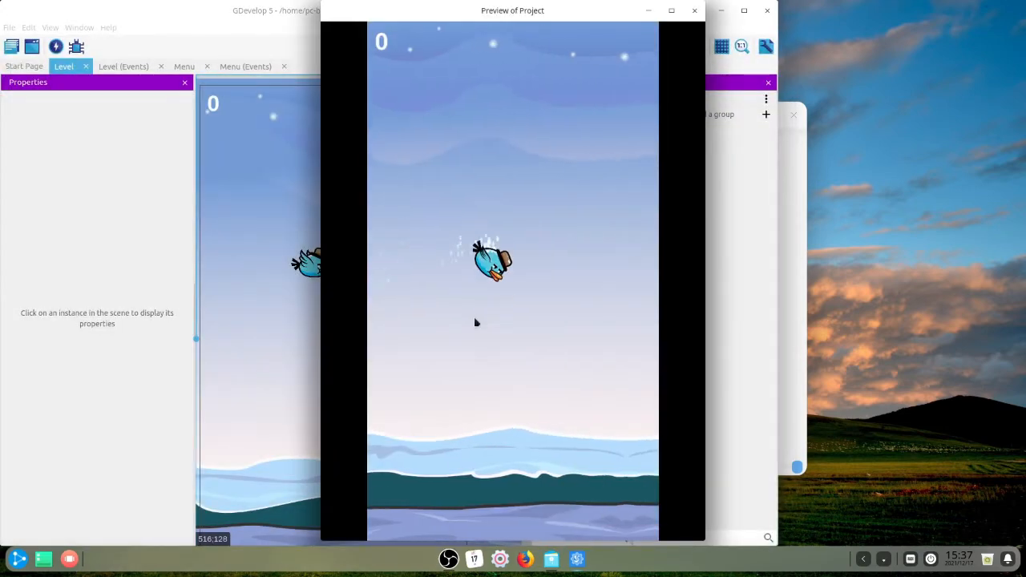
left_click(474, 317)
left_click(475, 318)
left_click(476, 323)
left_click(475, 323)
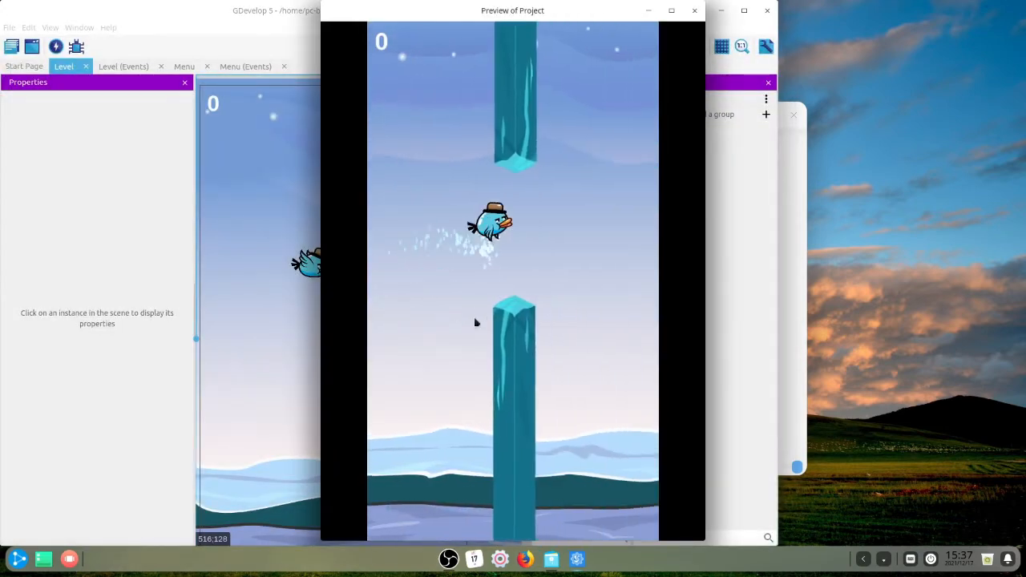
left_click(475, 322)
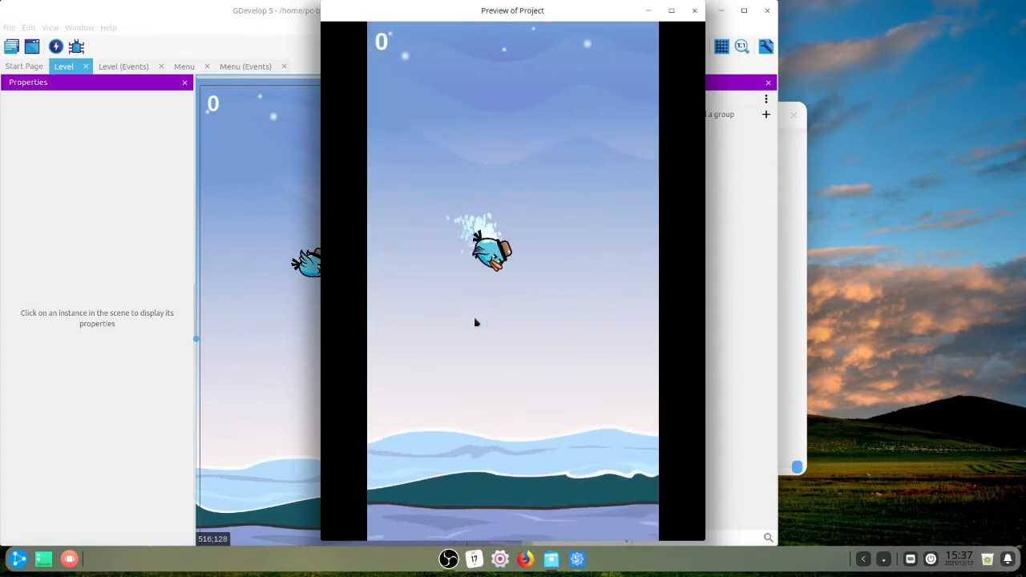
left_click(474, 319)
left_click(474, 319)
left_click(476, 322)
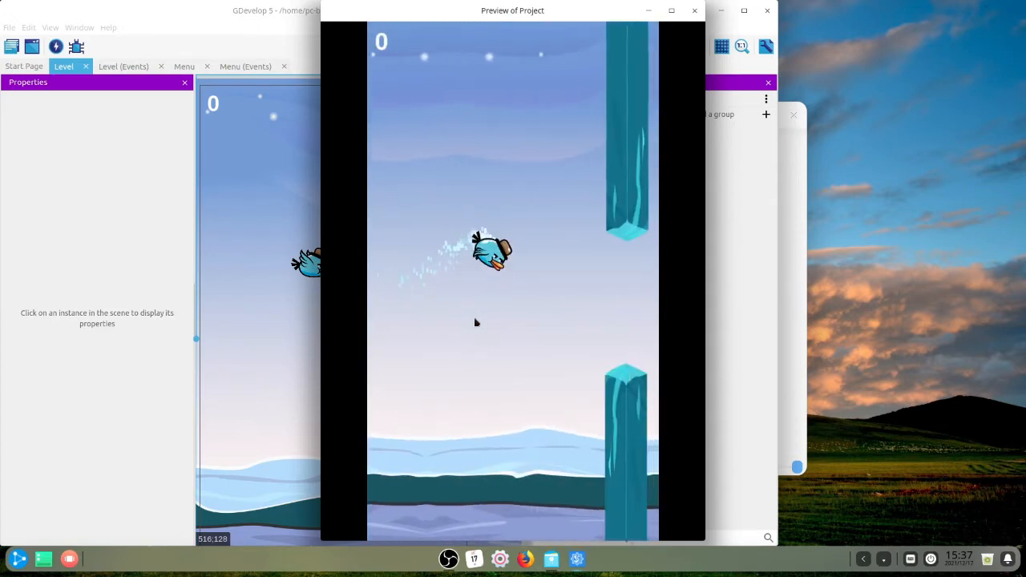
left_click(476, 322)
left_click(475, 322)
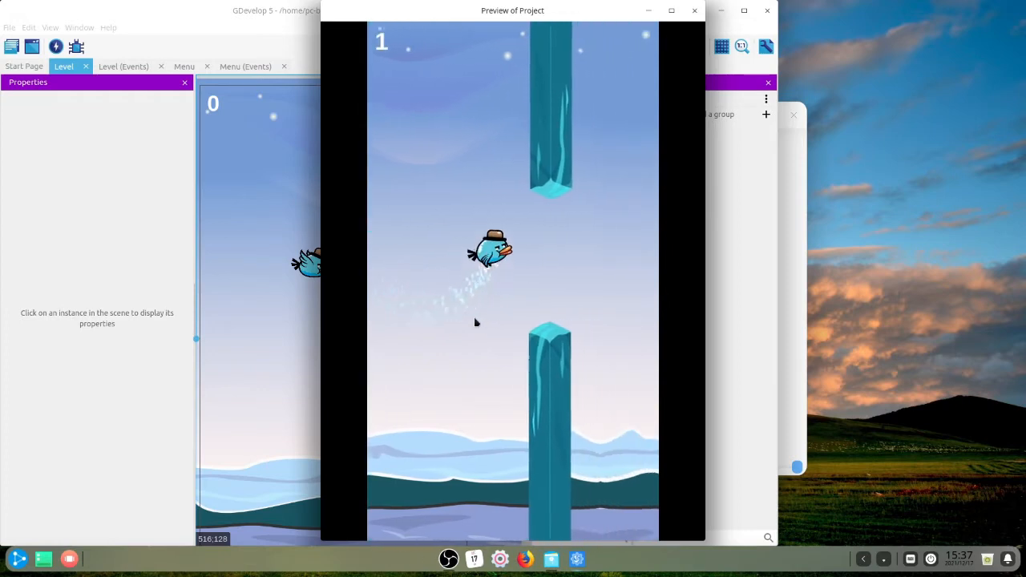
left_click(476, 323)
left_click(476, 322)
left_click(476, 322)
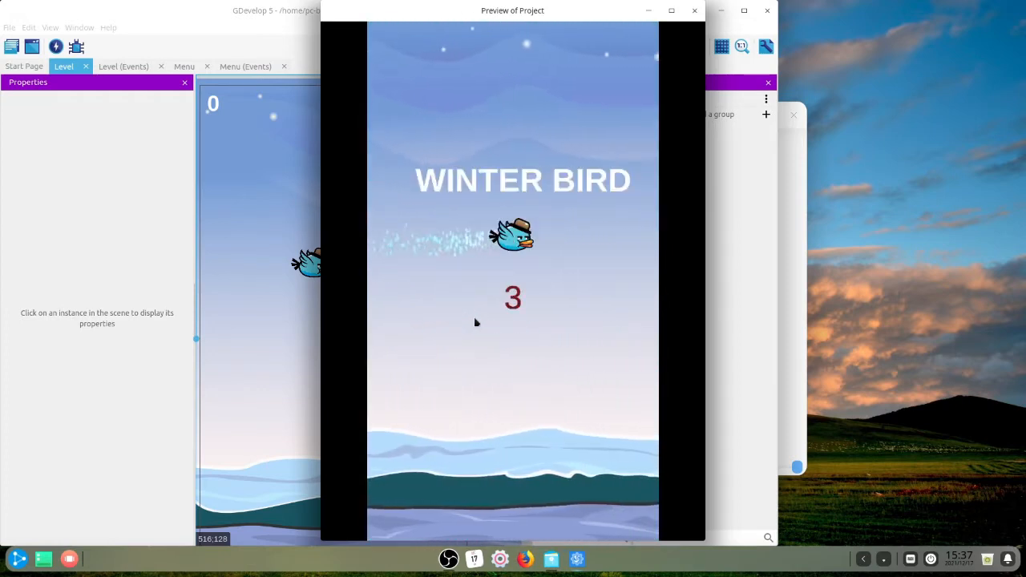
left_click(694, 10)
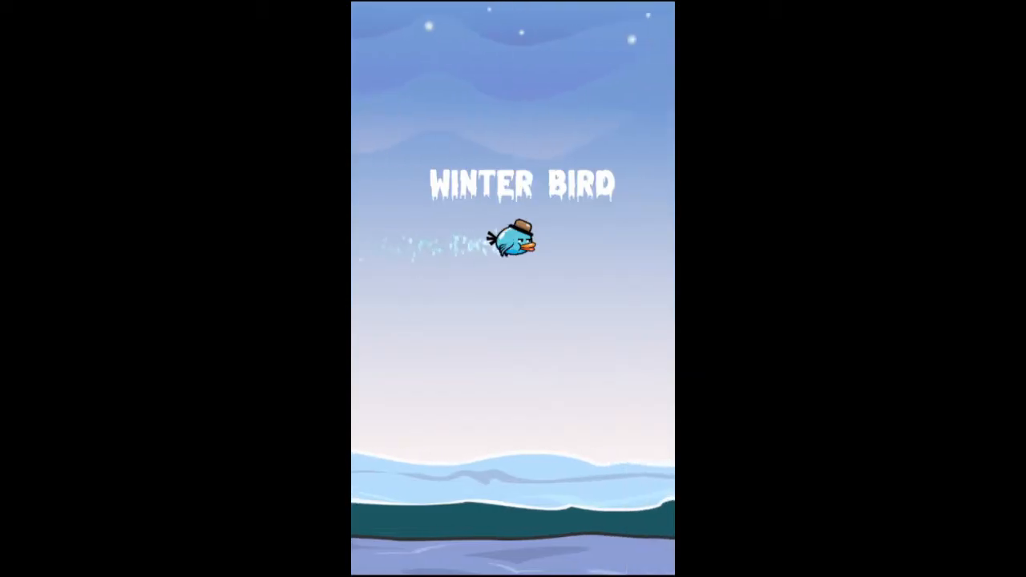
left_click(529, 300)
left_click(528, 303)
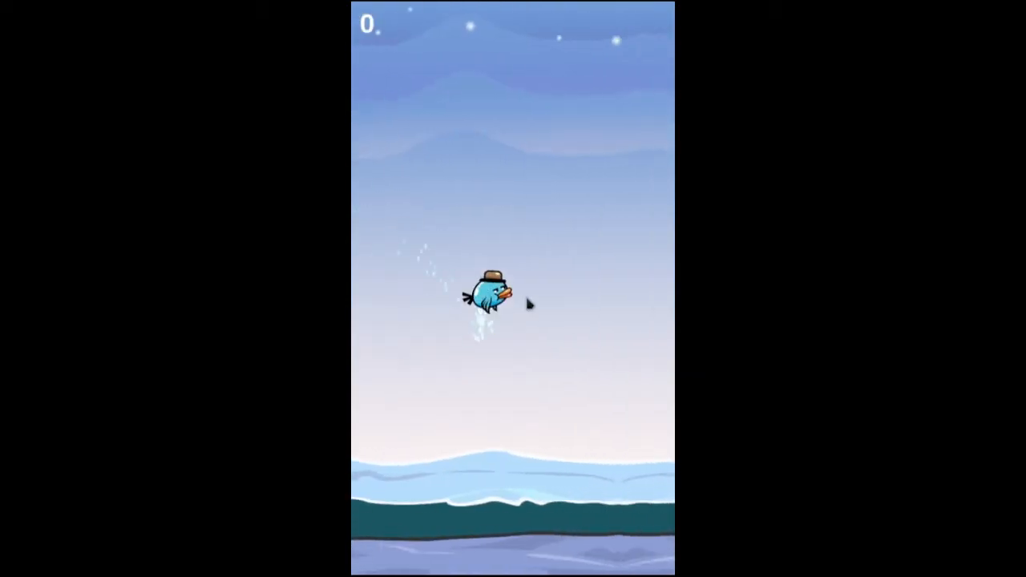
left_click(527, 303)
left_click(527, 300)
left_click(527, 300)
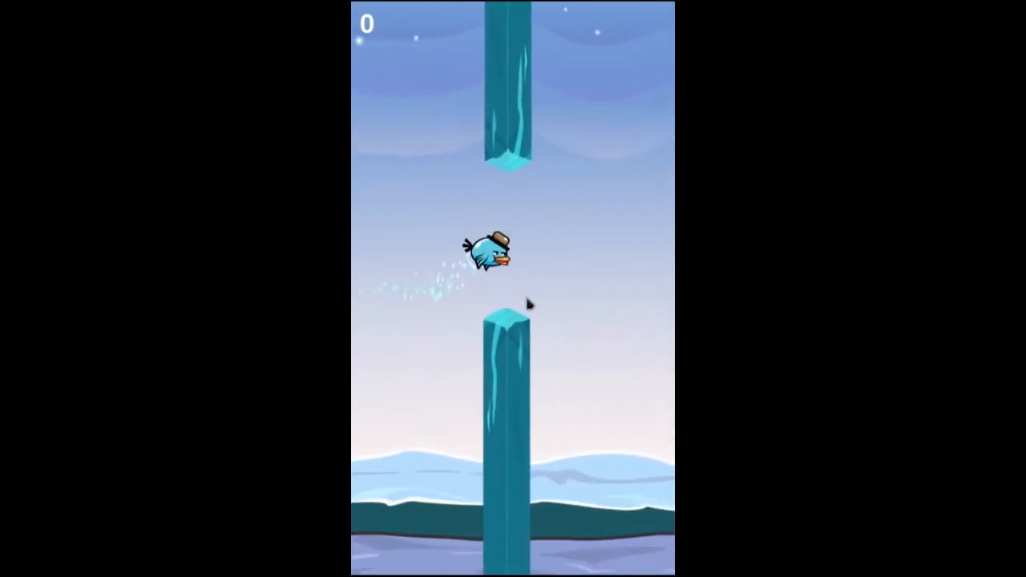
left_click(528, 300)
left_click(527, 303)
left_click(527, 303)
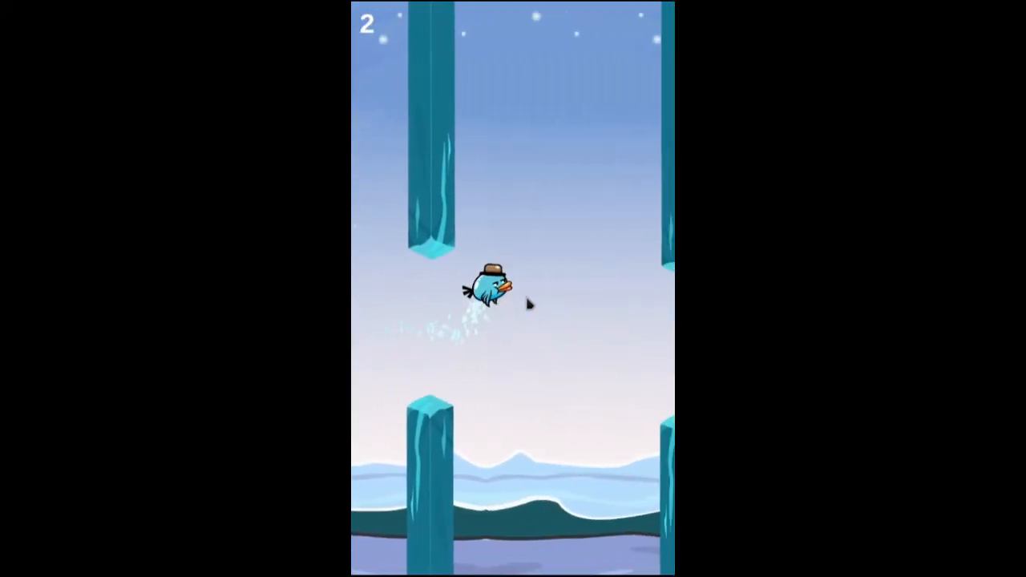
left_click(527, 303)
left_click(528, 303)
left_click(527, 303)
left_click(528, 303)
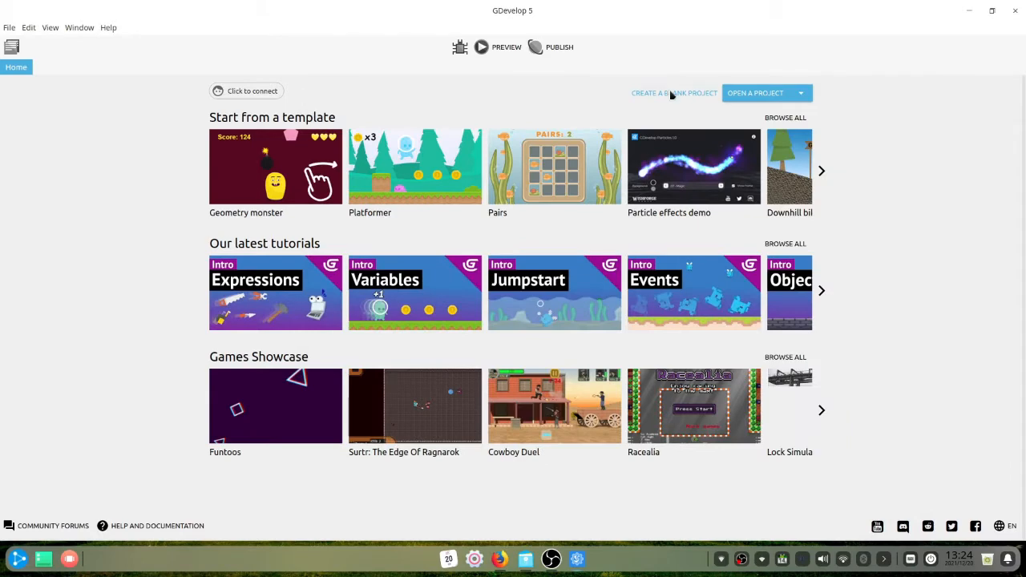
- Create a blank project named FlappyBRD in the suggested project folder
left_click(672, 94)
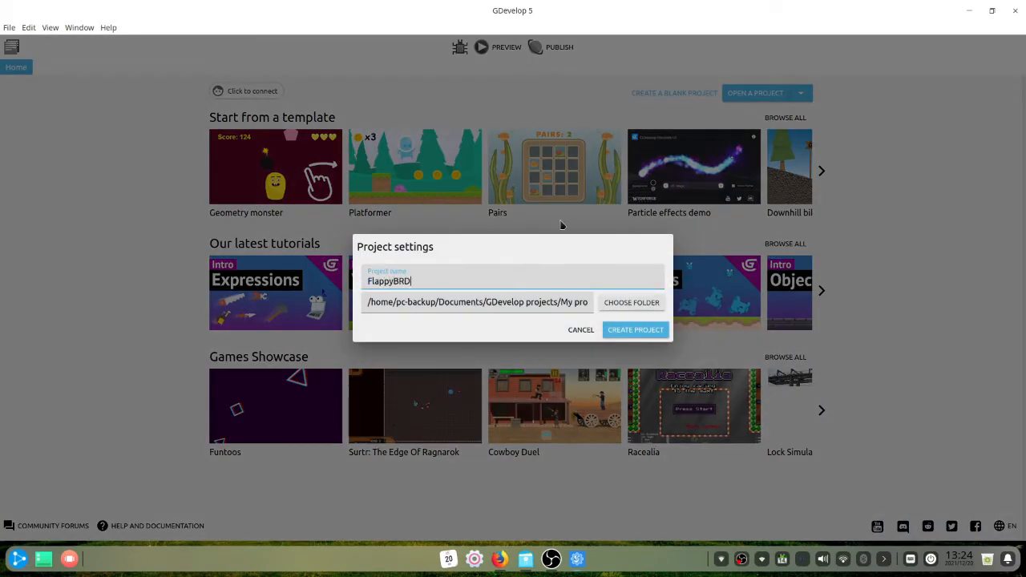
left_click(633, 336)
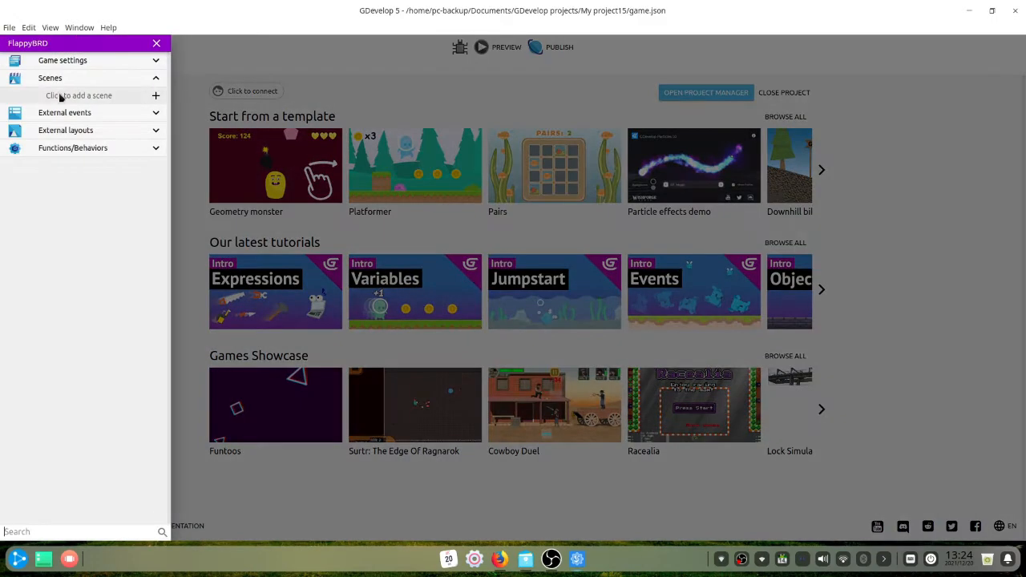
- Set the game resolution to 720 wide by 1280 high in the project's properties
left_click(53, 67)
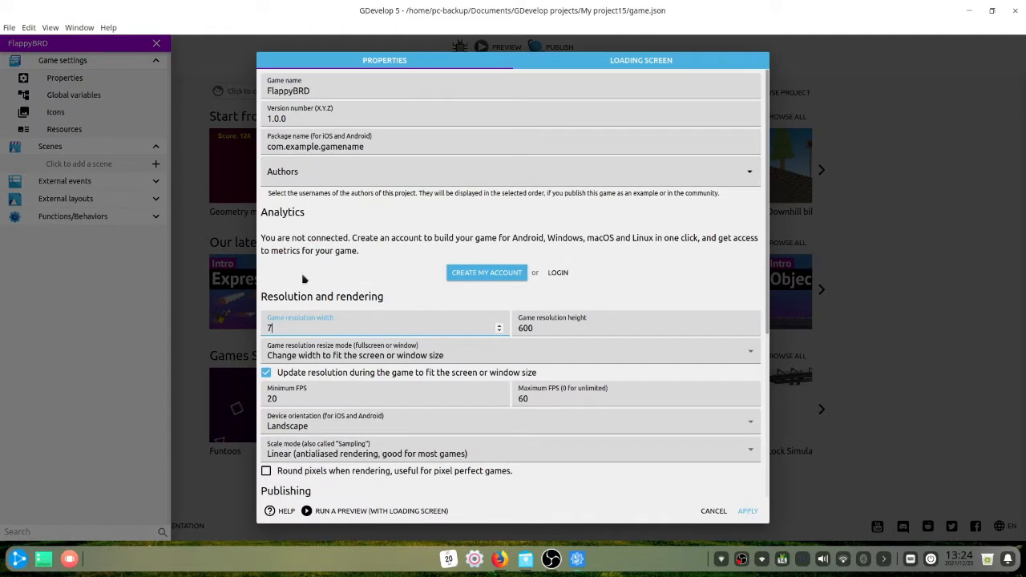
type("20")
key("Tab")
type("1280")
key("Tab")
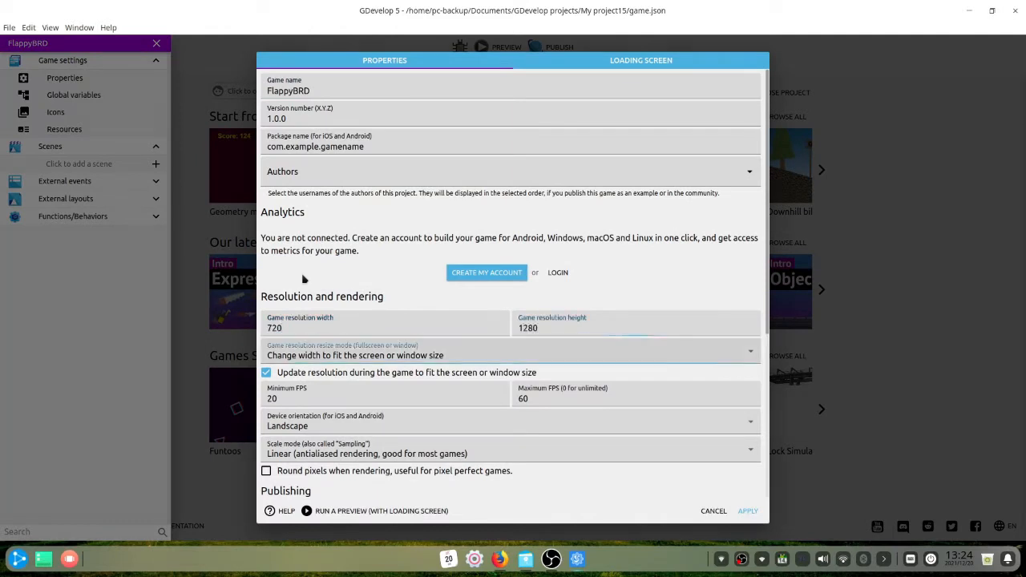
- Set the resize mode to no changes to the game size and the device orientation to Portrait, and apply the properties
left_click(305, 355)
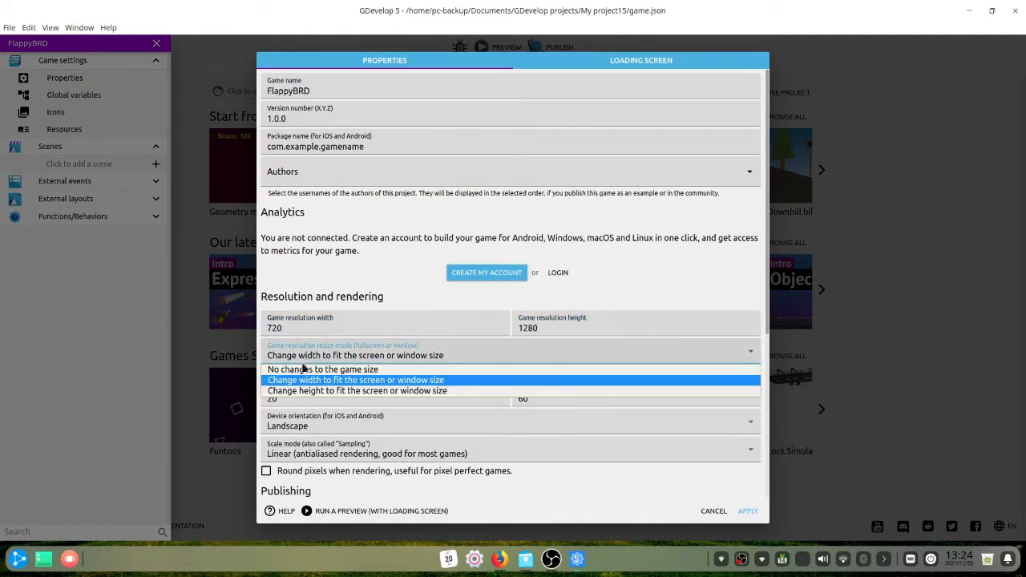
left_click(305, 367)
left_click(299, 425)
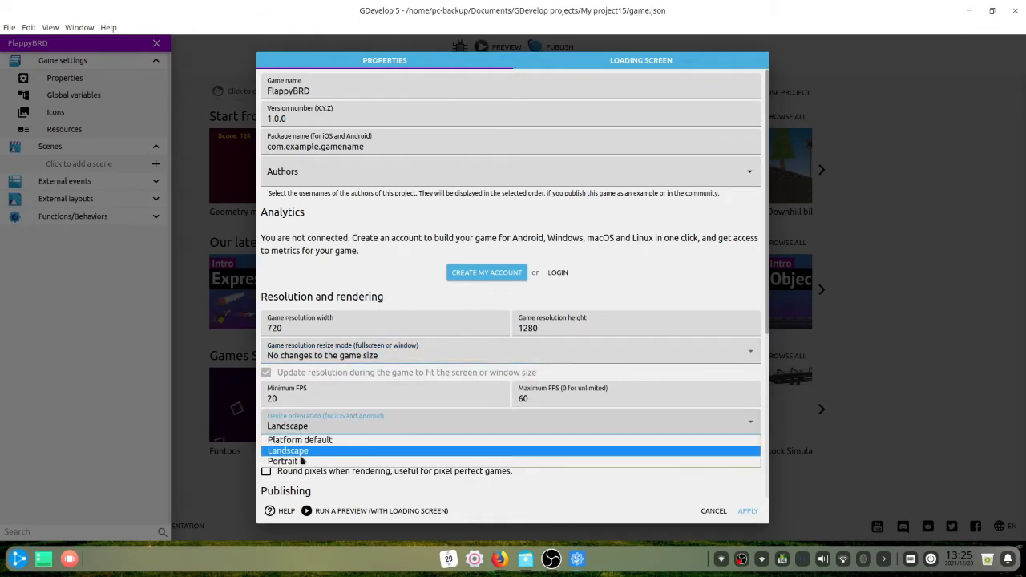
left_click(298, 462)
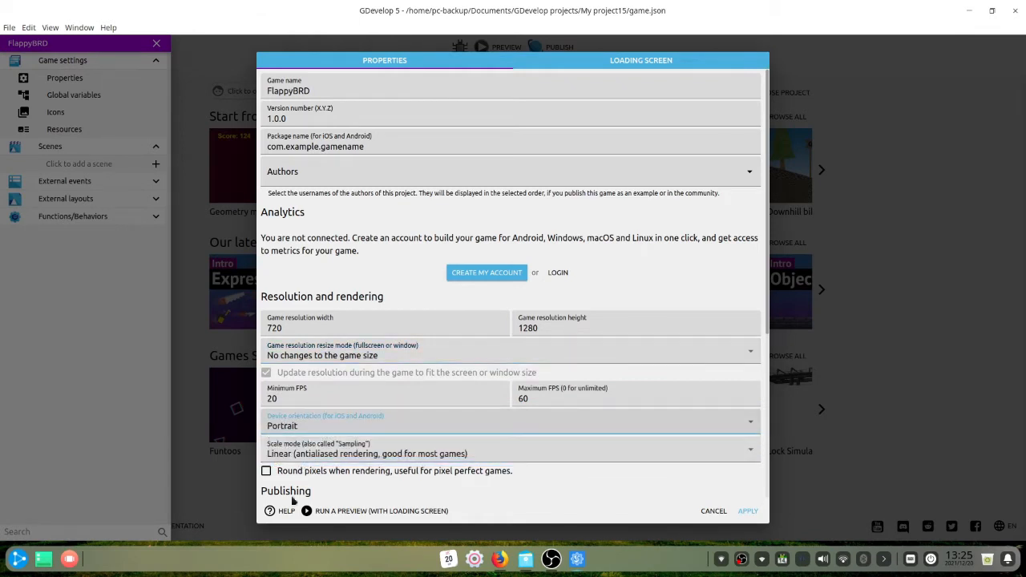
left_click(748, 513)
- Add a new scene, rename it Level and open it for editing
left_click(142, 165)
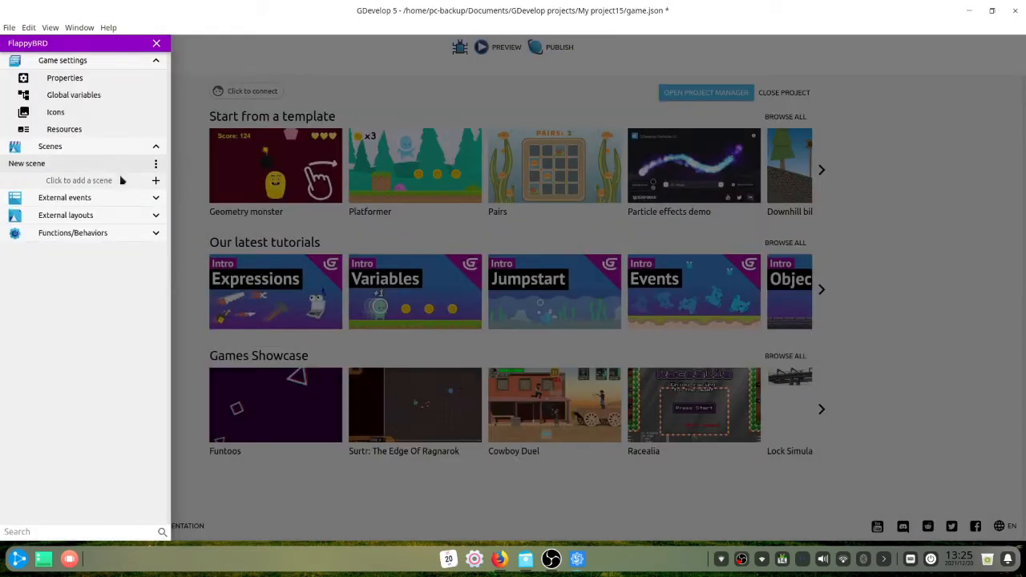
left_click(157, 164)
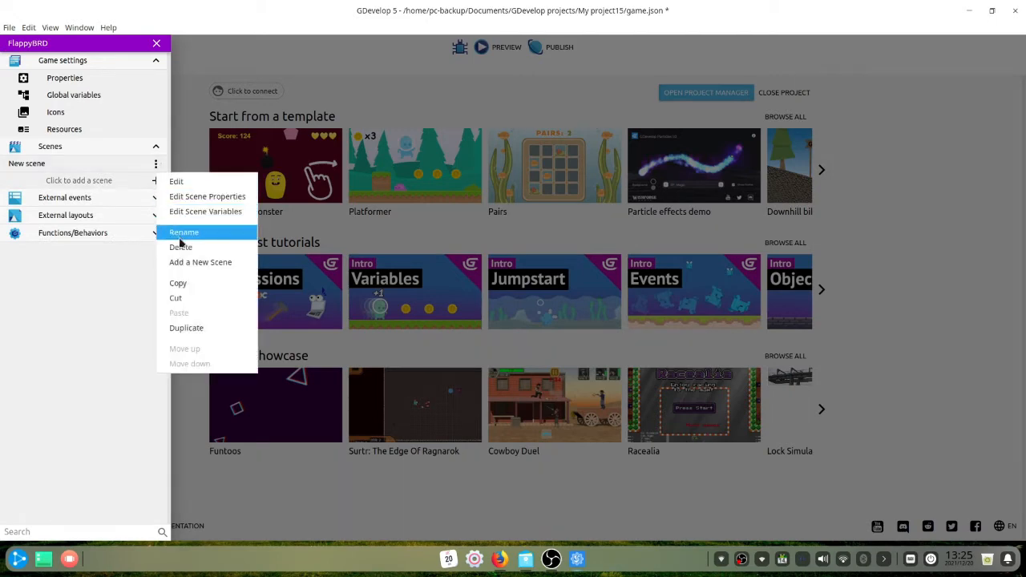
left_click(177, 232)
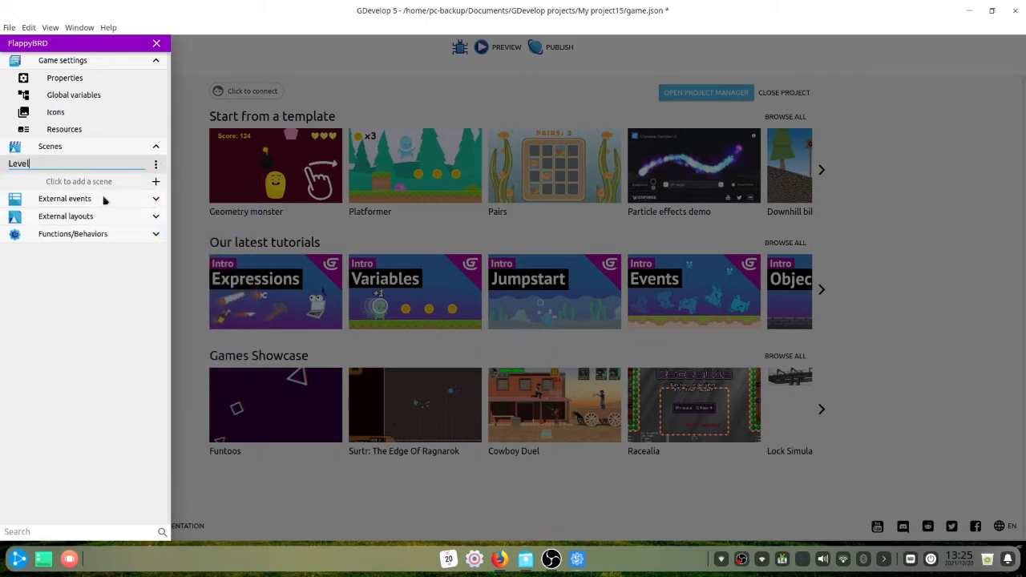
key("Return")
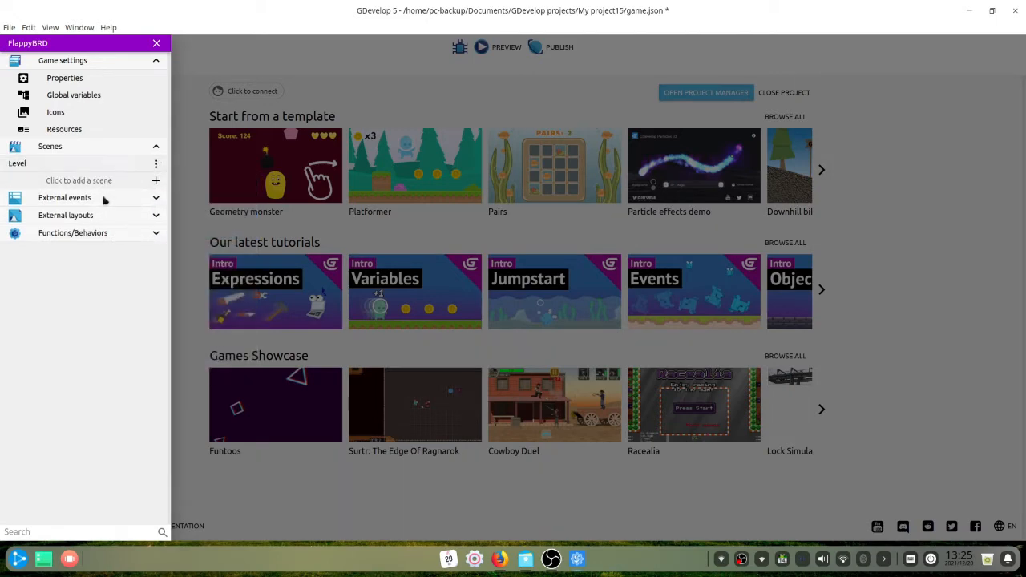
left_click(44, 170)
scroll(561, 233, "down", 4)
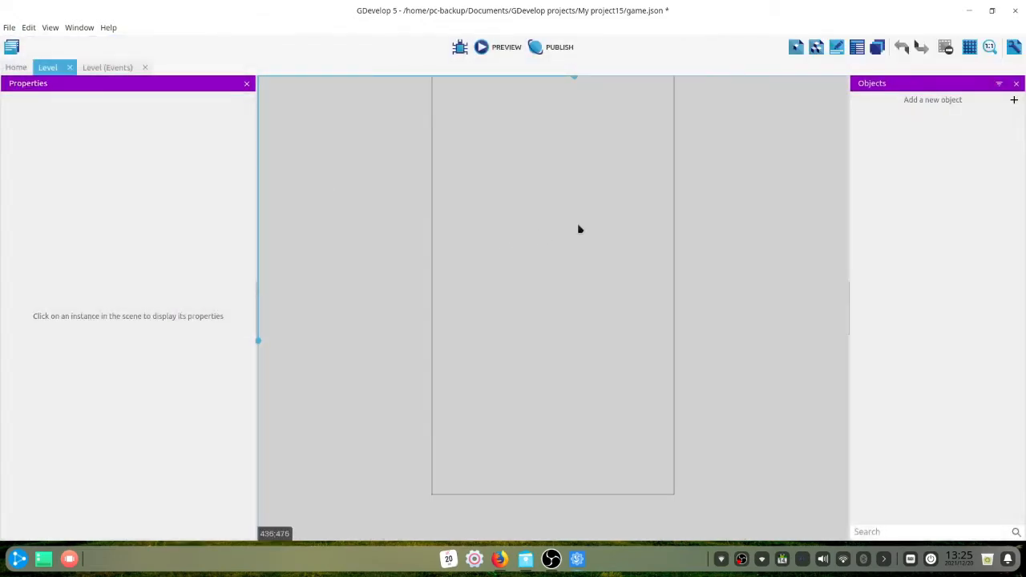
- Create a new Sprite object named Bird in the Level scene
left_click(938, 100)
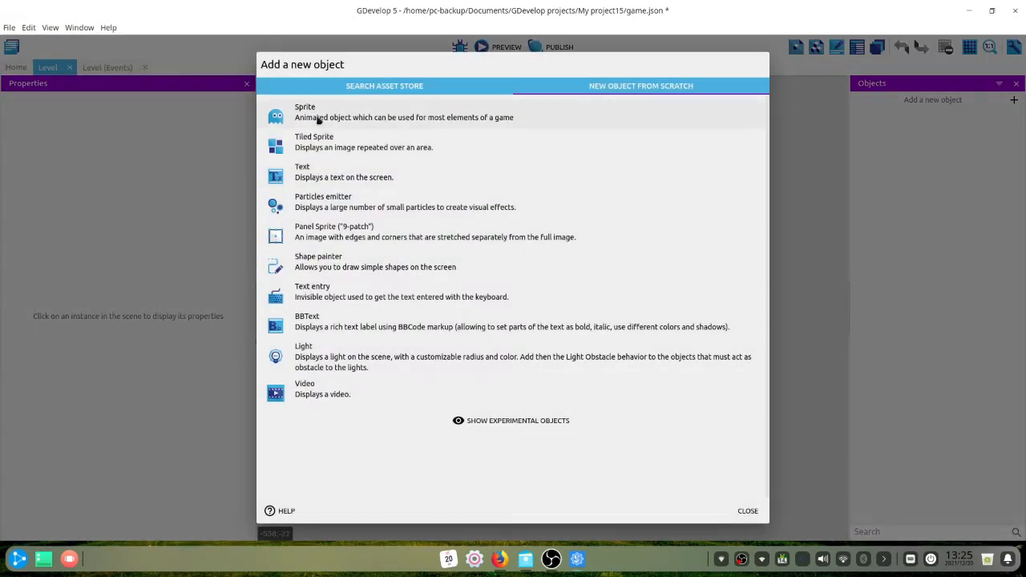
left_click(318, 117)
double_click(315, 88)
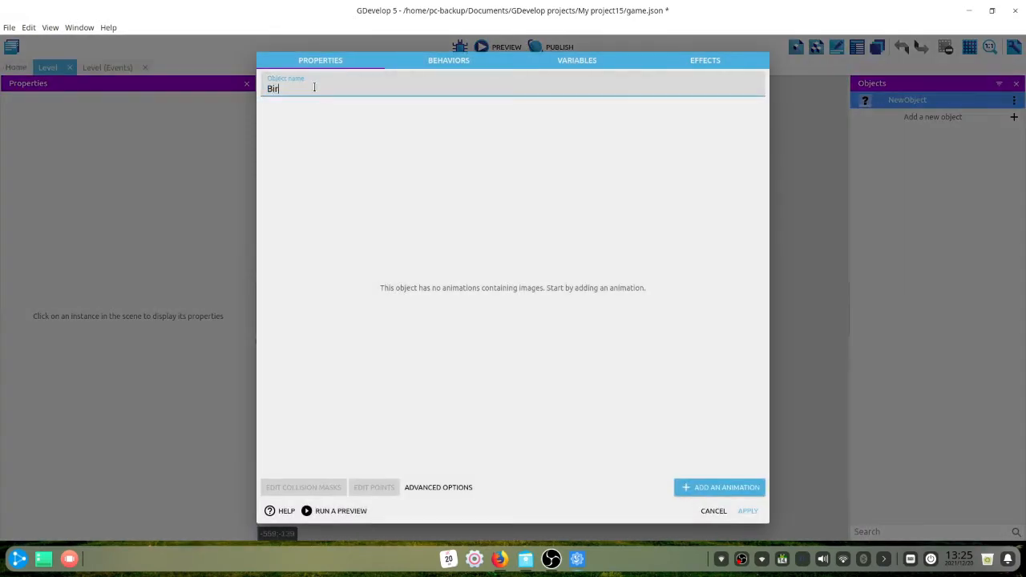
- Add an animation named fly to Bird with all frames from Desktop/FlappyBird/Bird, copying the files into the project folder
left_click(700, 493)
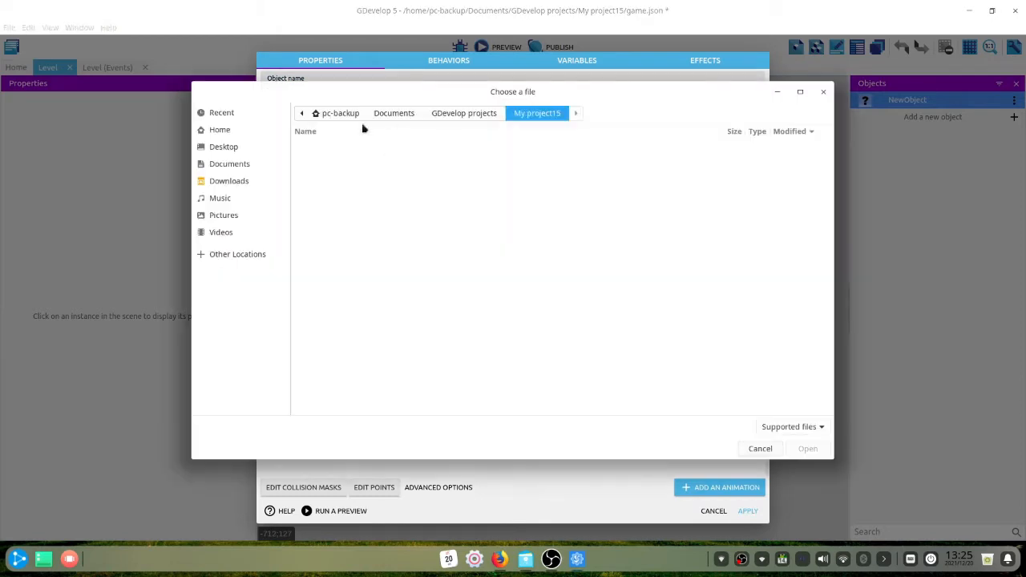
left_click(252, 146)
double_click(348, 146)
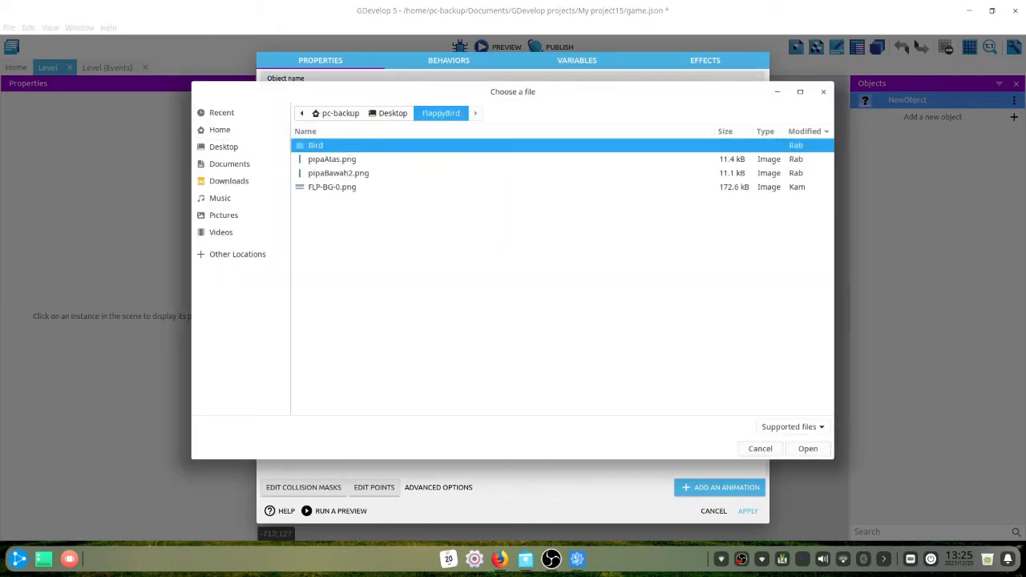
double_click(348, 147)
key("ctrl+a")
left_click(806, 449)
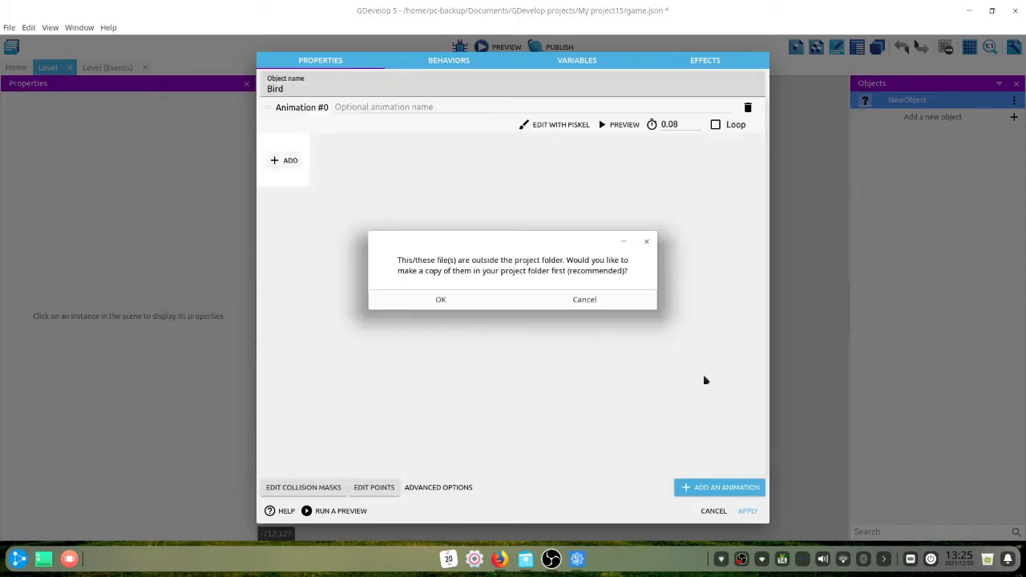
left_click(442, 300)
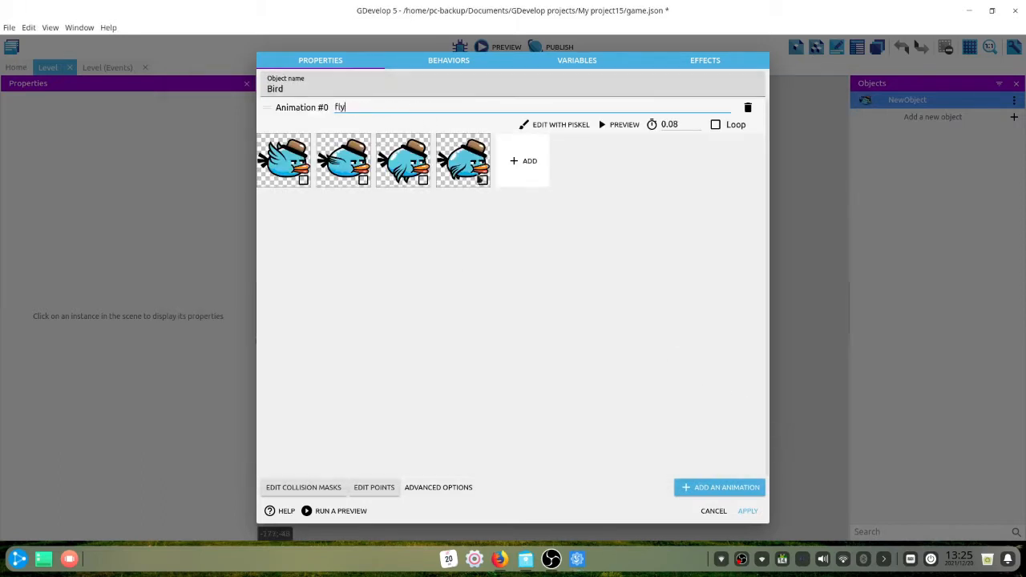
- Add a second animation named fall to Bird using Frame-1.png, copied into the project folder
left_click(708, 484)
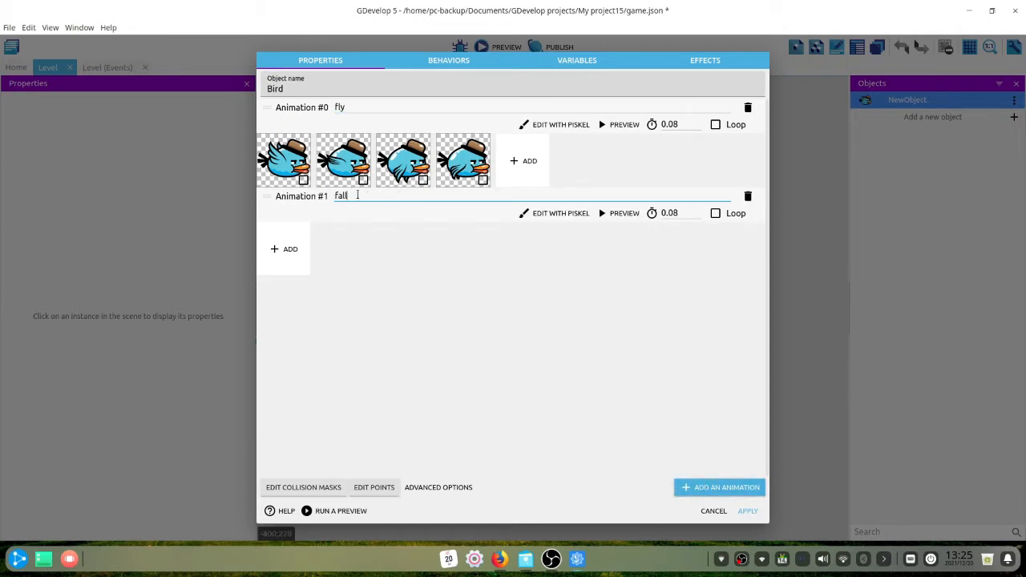
left_click(290, 249)
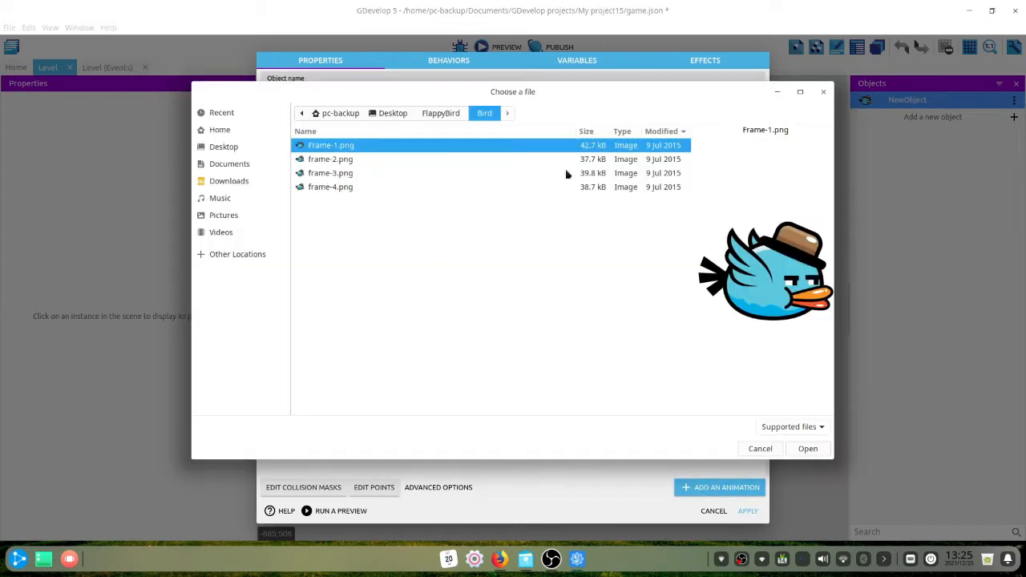
left_click(806, 451)
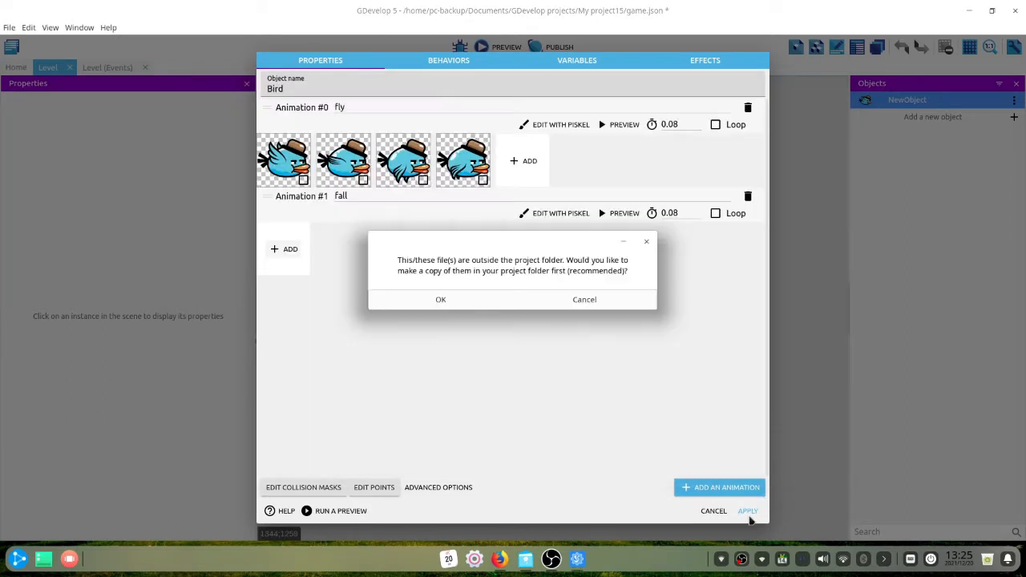
left_click(446, 298)
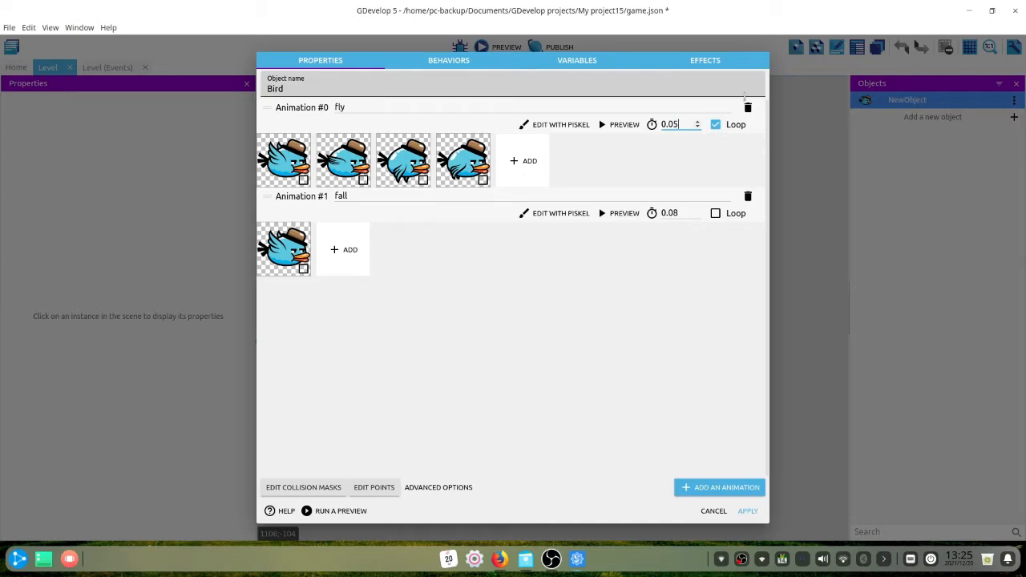
- Make the fly animation loop with 0.05 seconds between frames and preview it
left_click(625, 125)
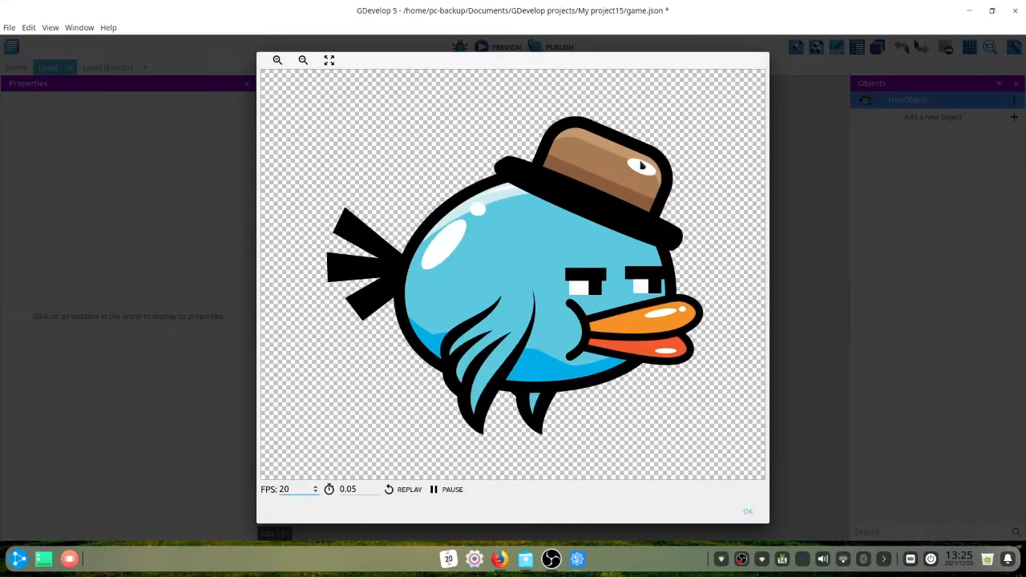
left_click(750, 512)
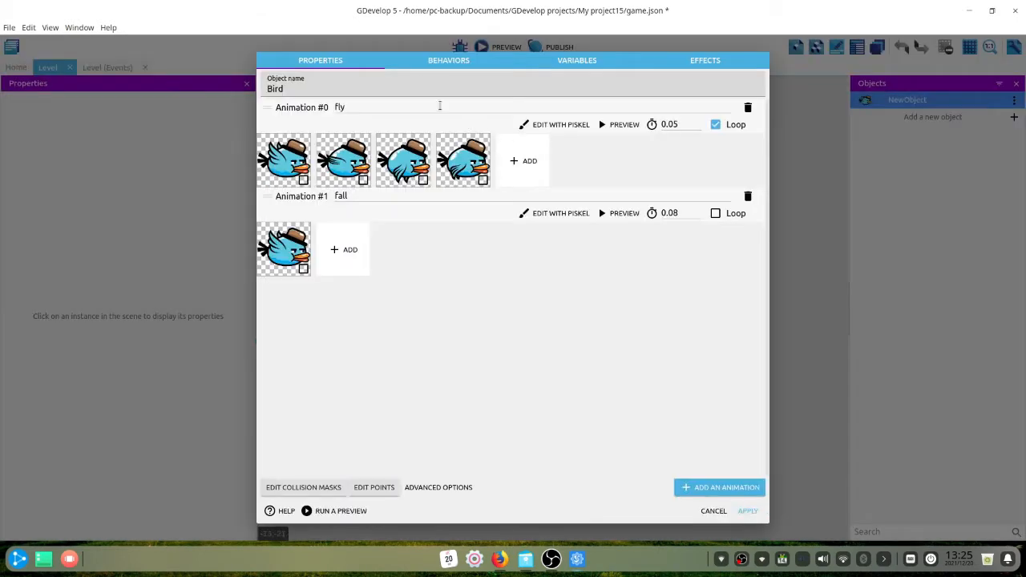
- Add the Platformer character behavior to Bird with its default settings and apply the object
left_click(447, 60)
left_click(703, 487)
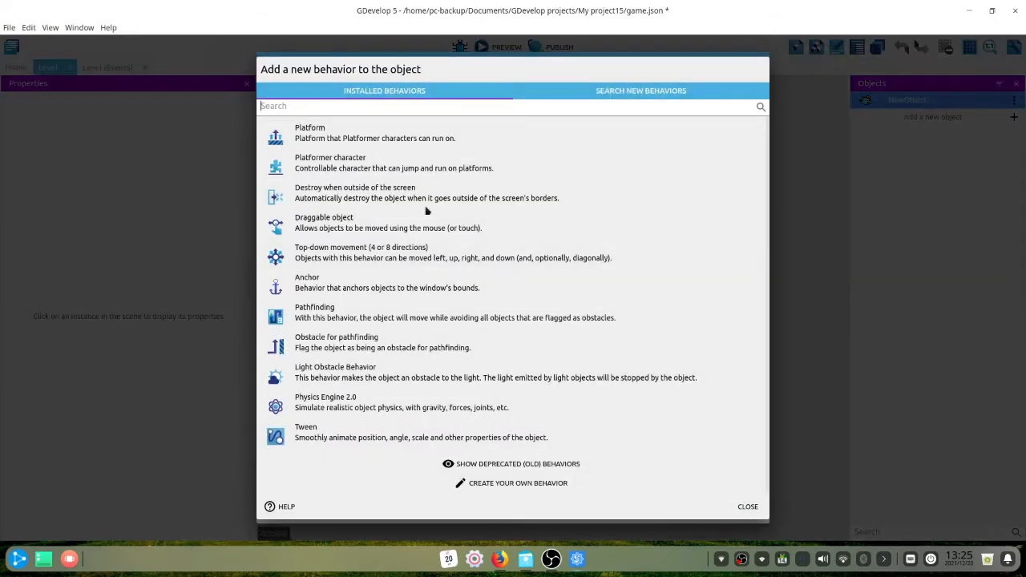
left_click(372, 163)
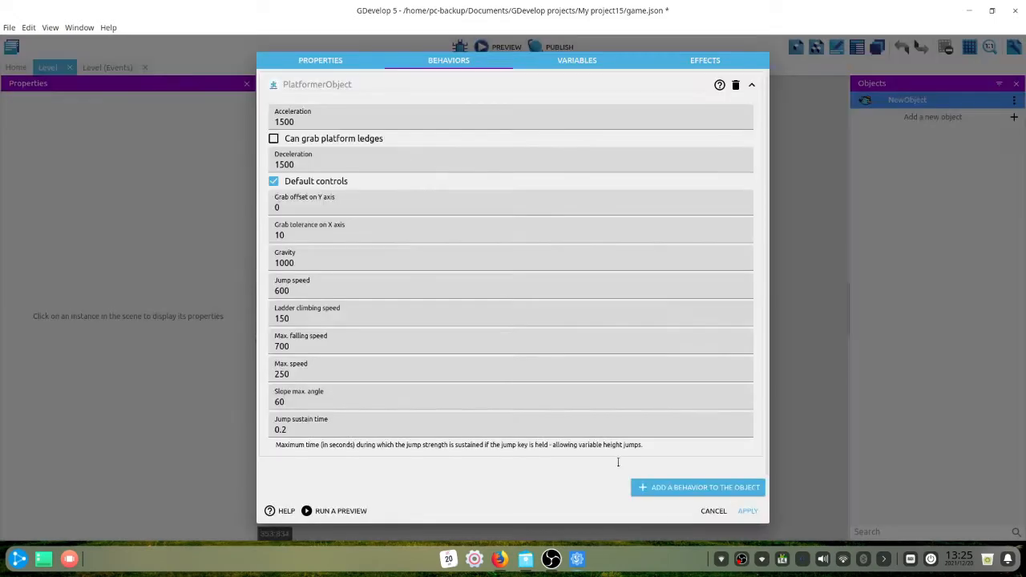
left_click(744, 512)
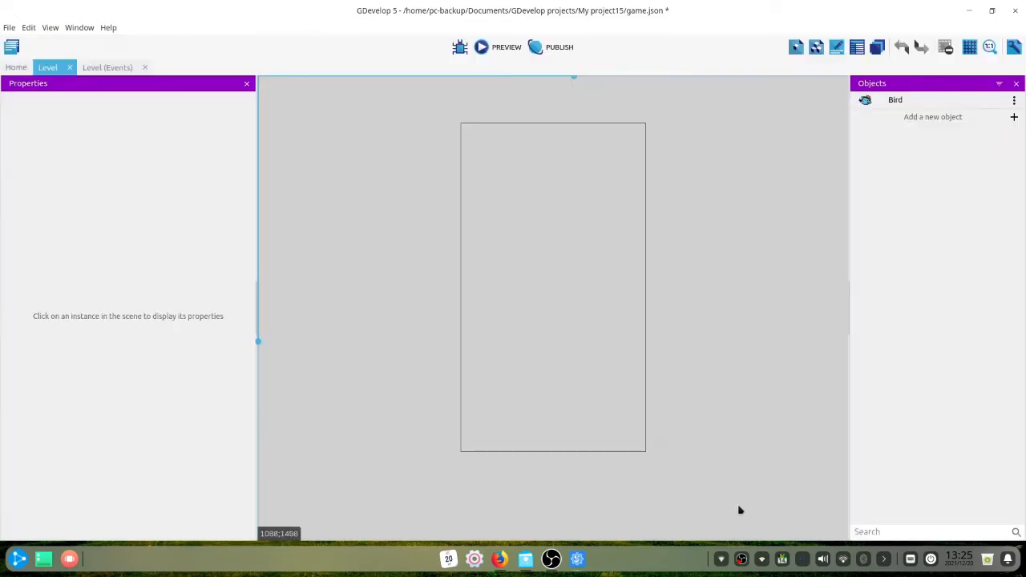
- Create a Tiled Sprite object named BG using FLP-BG-0.png from the FlappyBird folder, copied into the project, and apply it
left_click(912, 117)
left_click(319, 143)
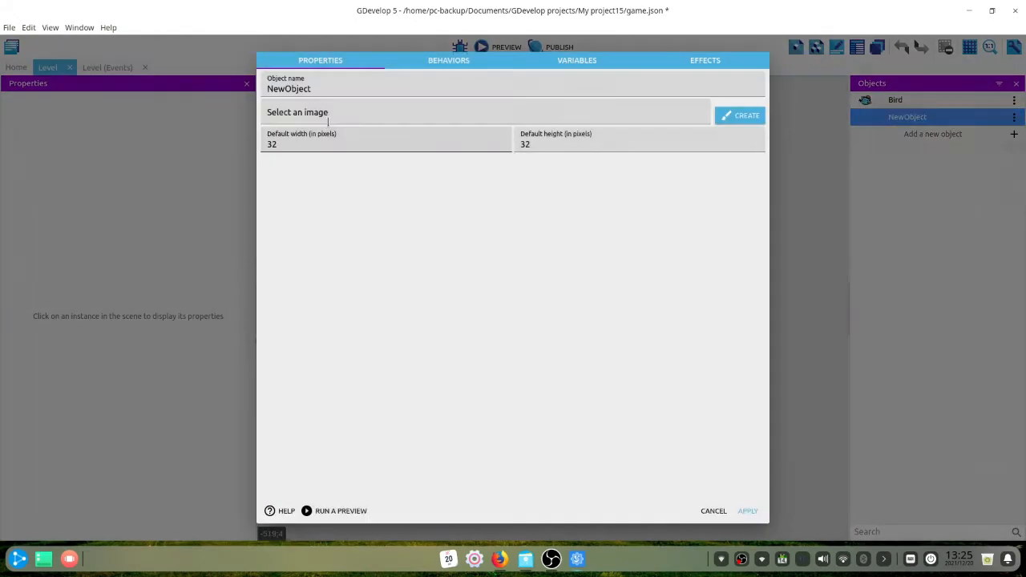
double_click(328, 95)
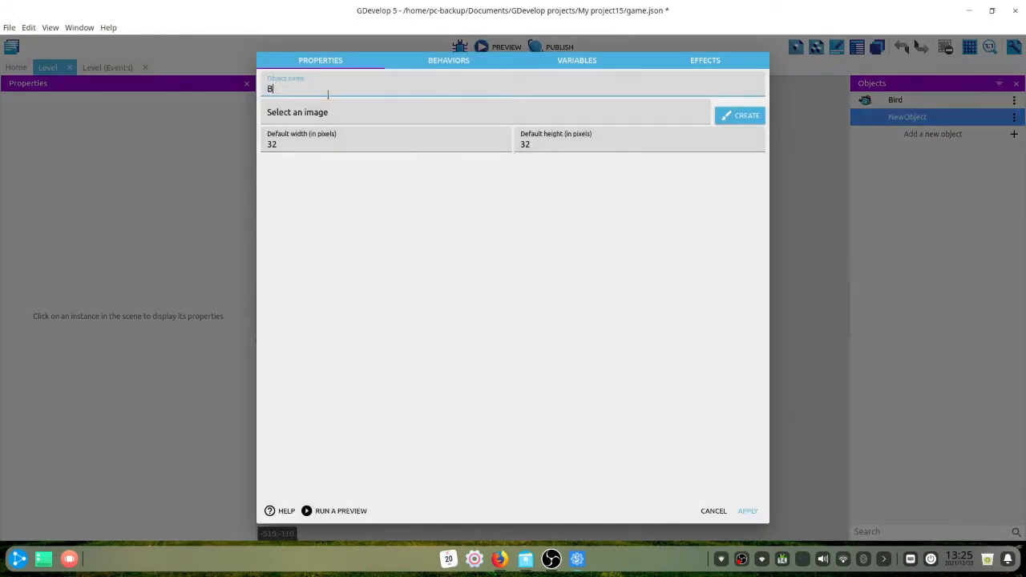
left_click(325, 113)
left_click(321, 136)
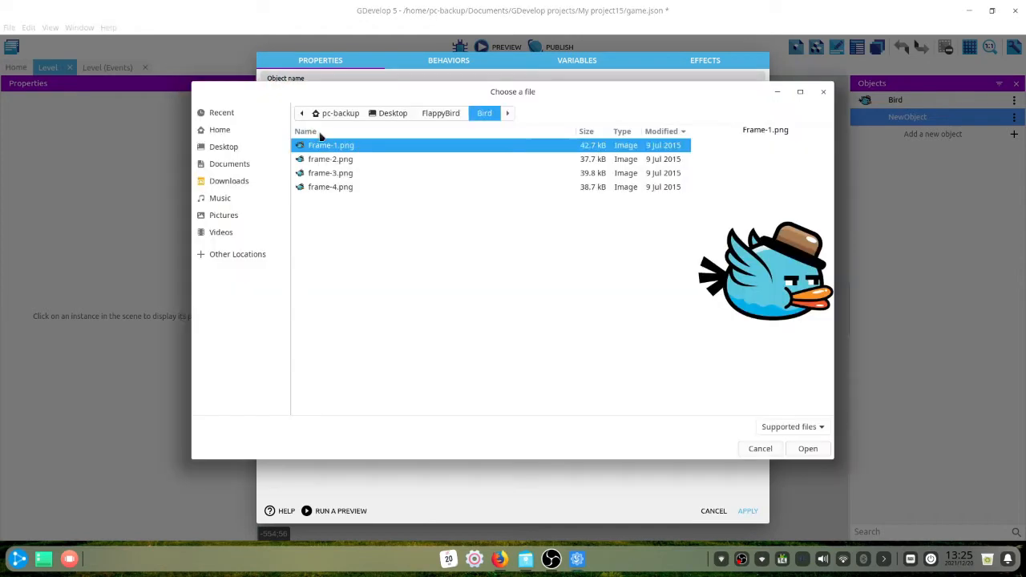
left_click(436, 112)
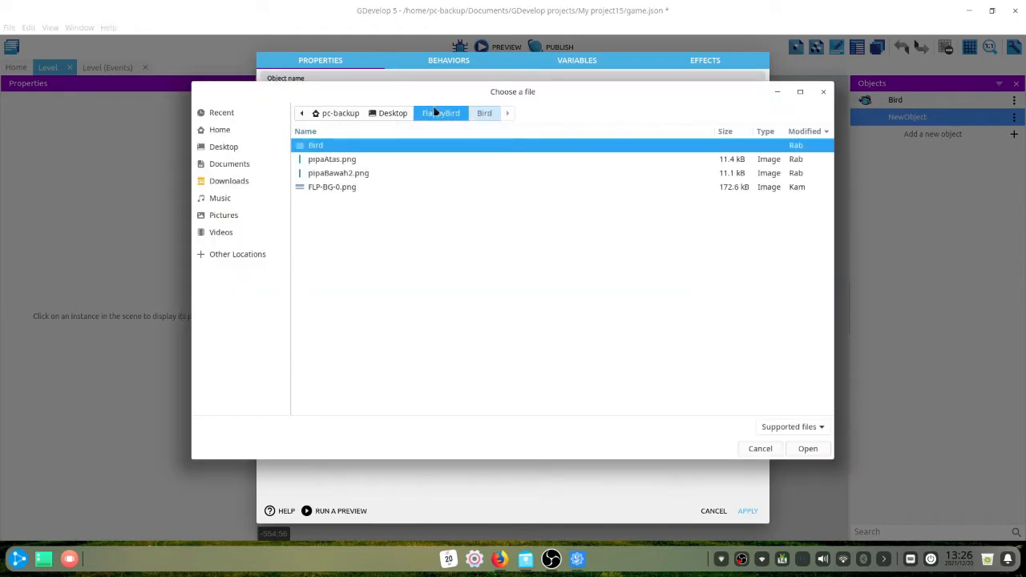
double_click(353, 187)
left_click(462, 295)
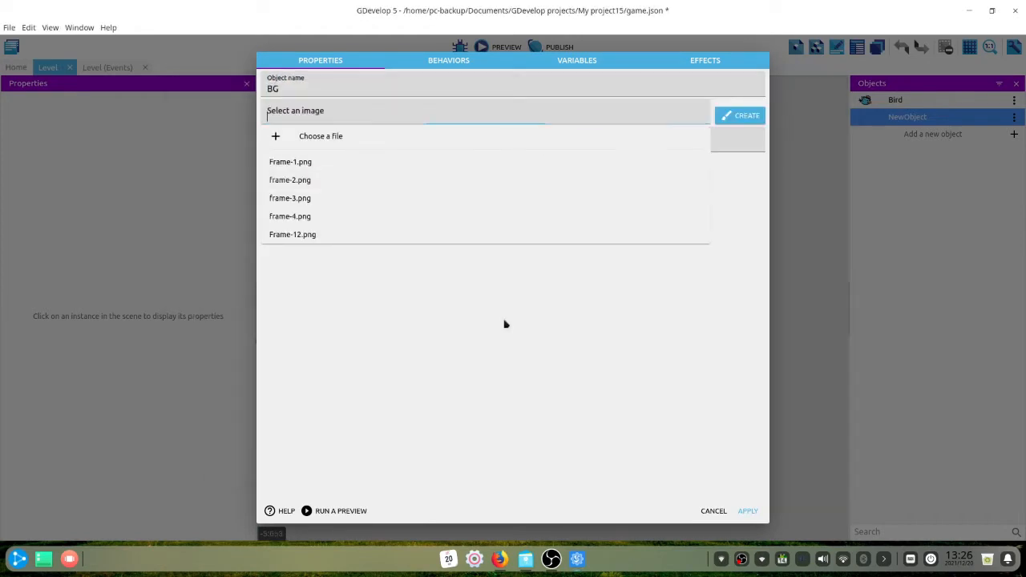
left_click(747, 511)
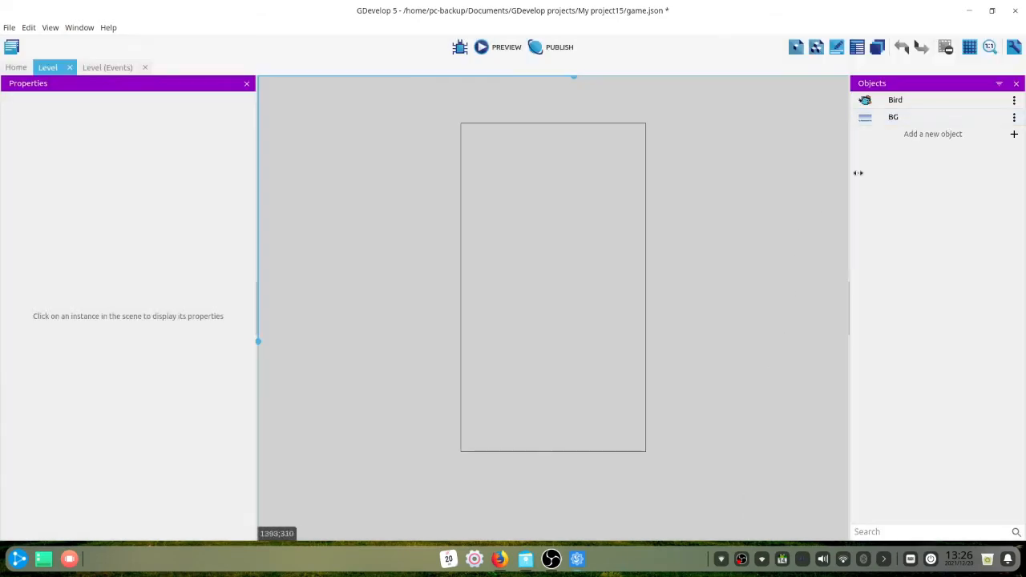
- Create a new Sprite object named topPipe in the Level scene
left_click(914, 134)
left_click(362, 116)
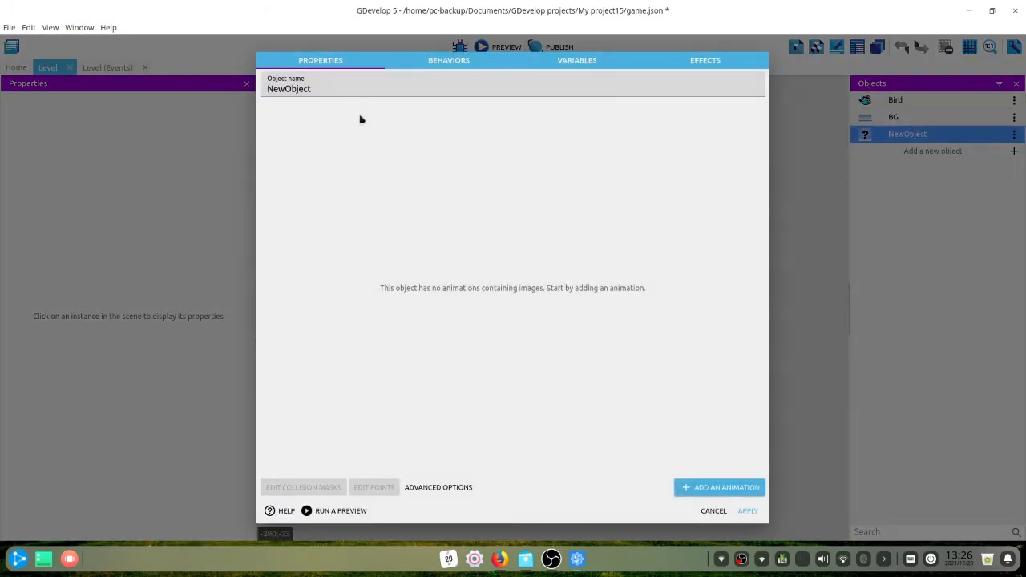
double_click(336, 88)
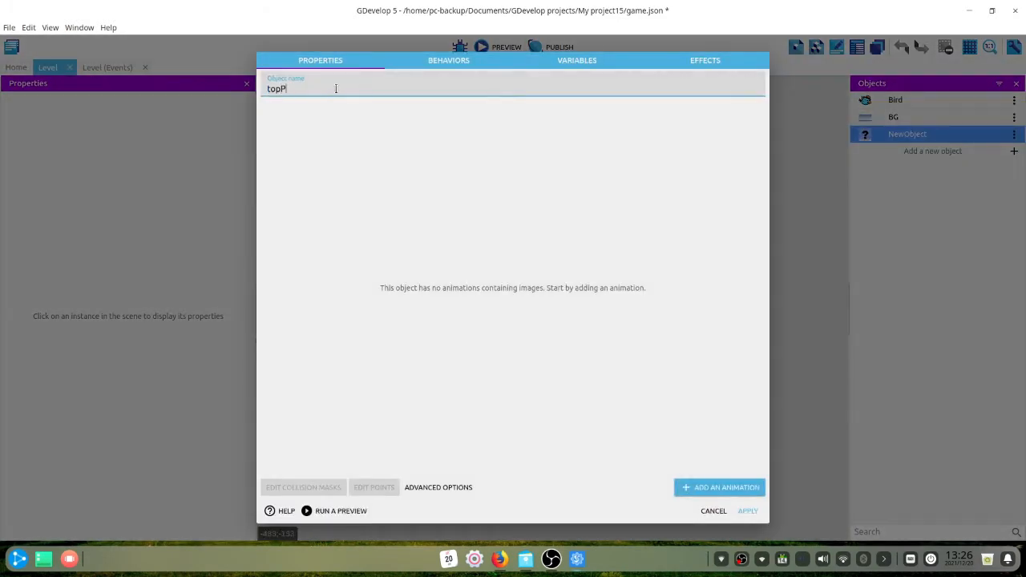
type("topPipe")
- Add an animation to topPipe using pipaAtas.png from the FlappyBird folder, copied into the project
left_click(698, 487)
left_click(298, 146)
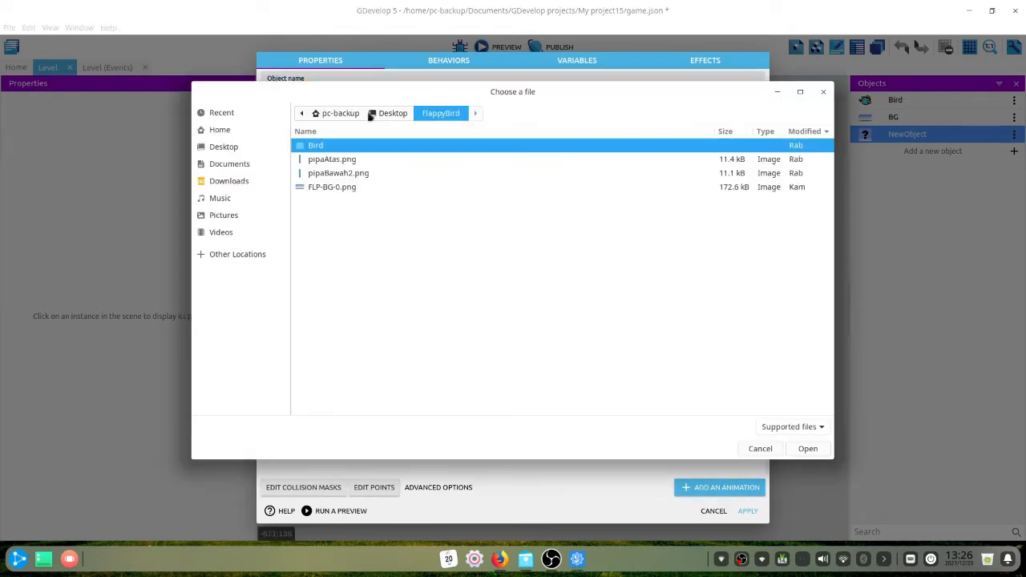
double_click(349, 162)
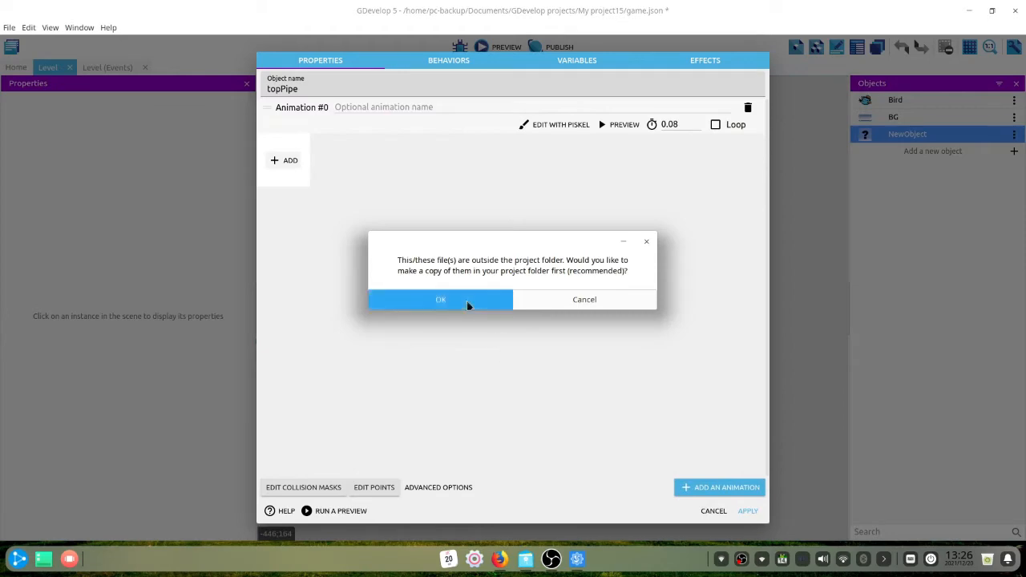
left_click(468, 301)
- Move topPipe's Origin point to the bottom centre of the pipe image and apply the object
left_click(373, 487)
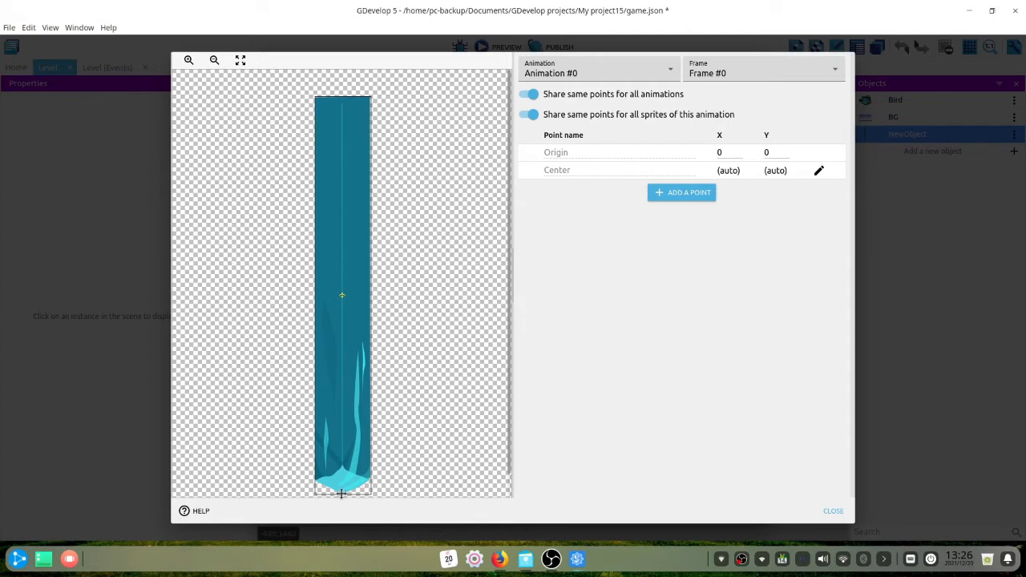
left_click(832, 511)
left_click(747, 510)
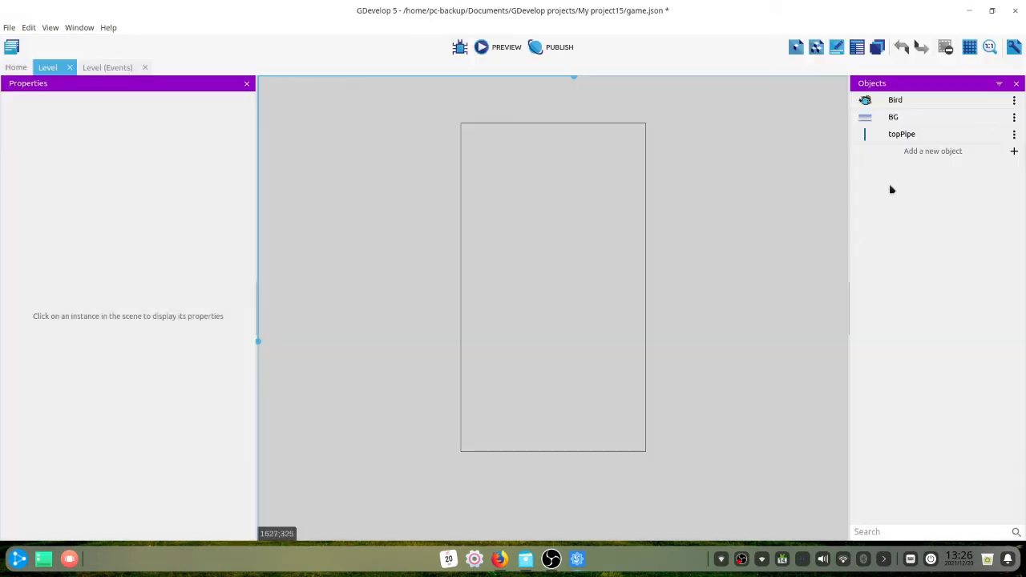
- Create a Sprite object named bottomPipe with an animation using pipaBawah2.png, copied into the project
left_click(912, 150)
left_click(353, 116)
double_click(348, 88)
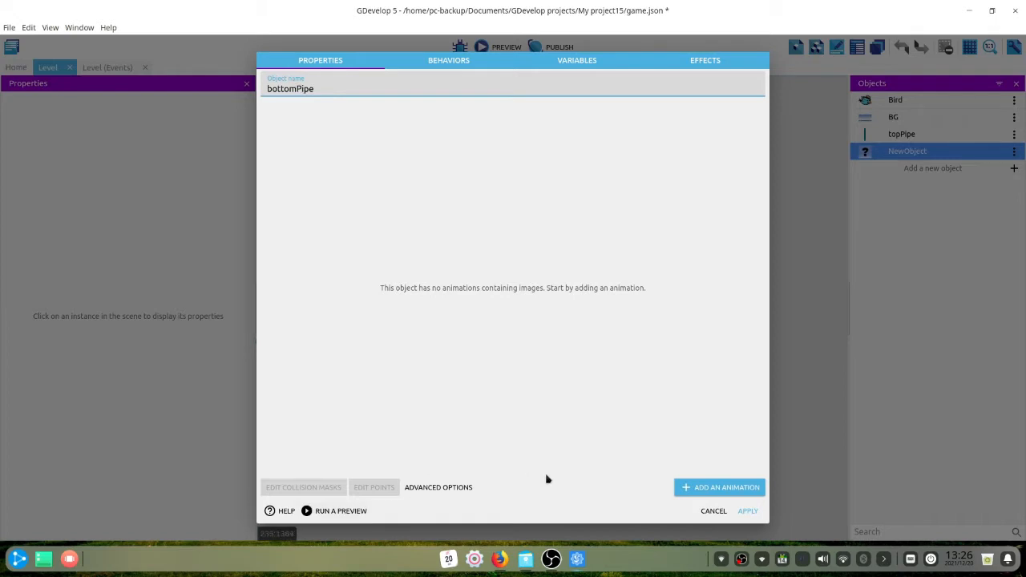
left_click(714, 486)
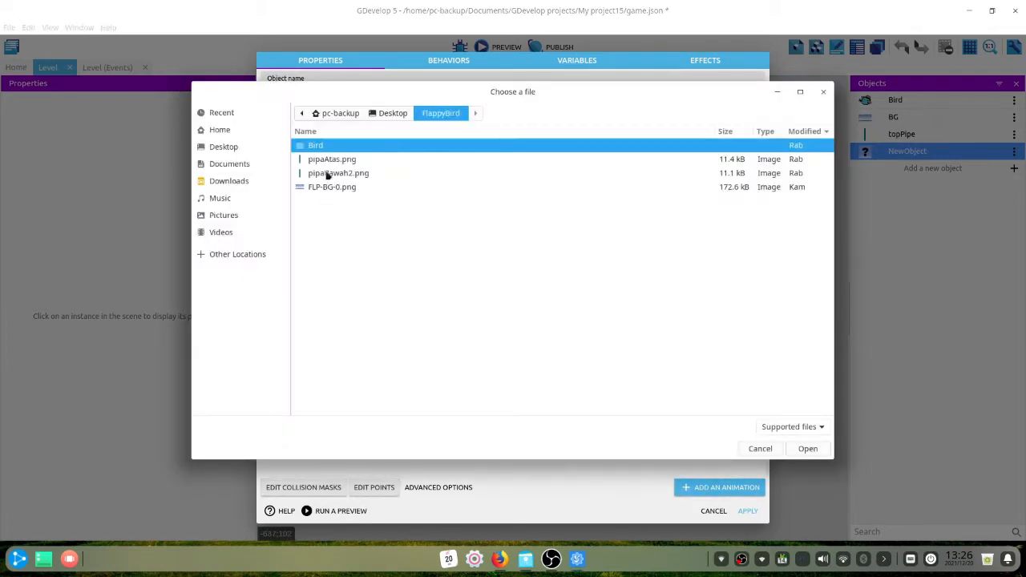
left_click(327, 175)
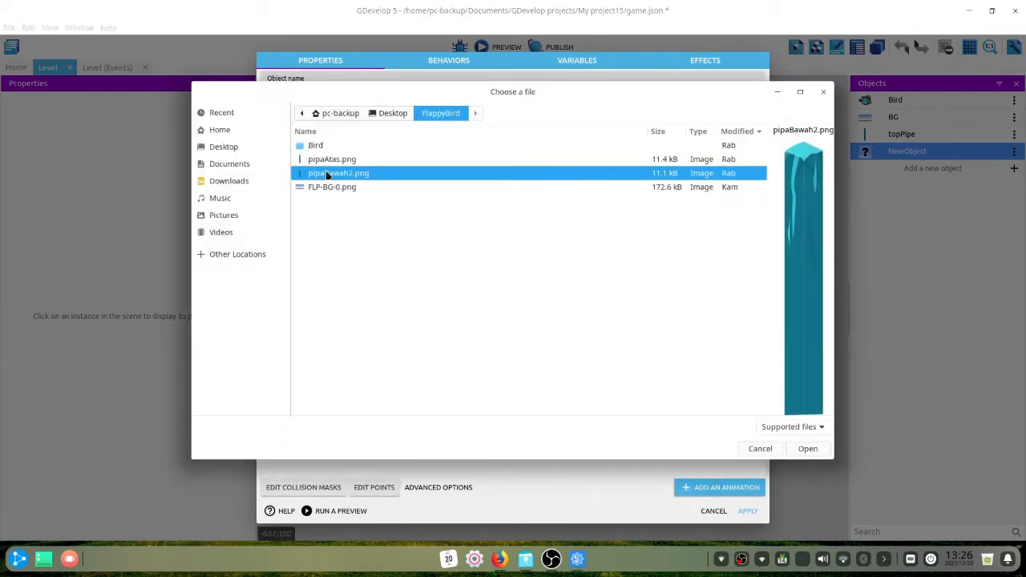
double_click(327, 174)
left_click(410, 298)
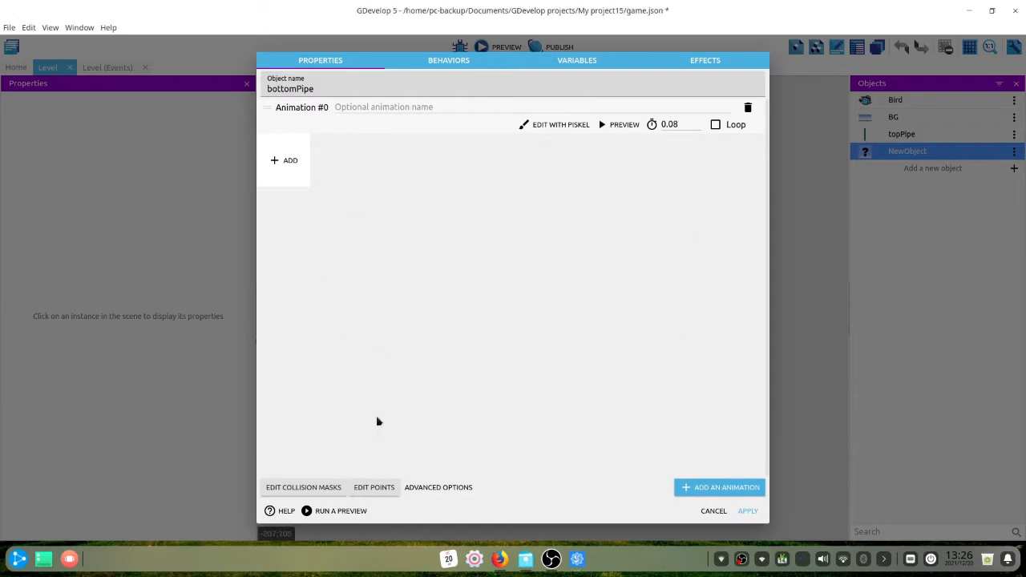
- Move bottomPipe's Origin point to the top centre of the pipe image and apply the object
left_click(373, 488)
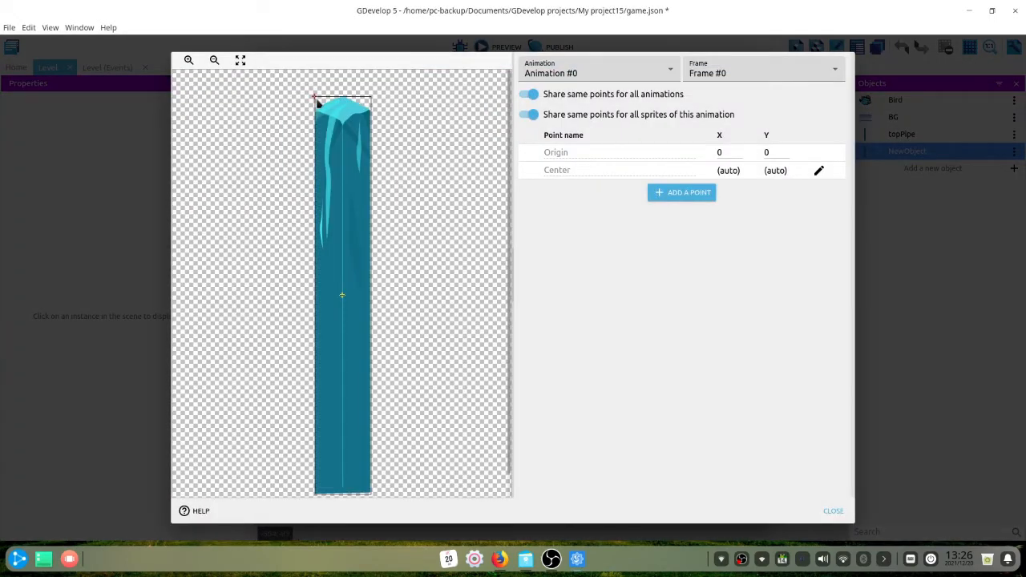
left_click_drag(321, 94, 342, 94)
left_click(832, 510)
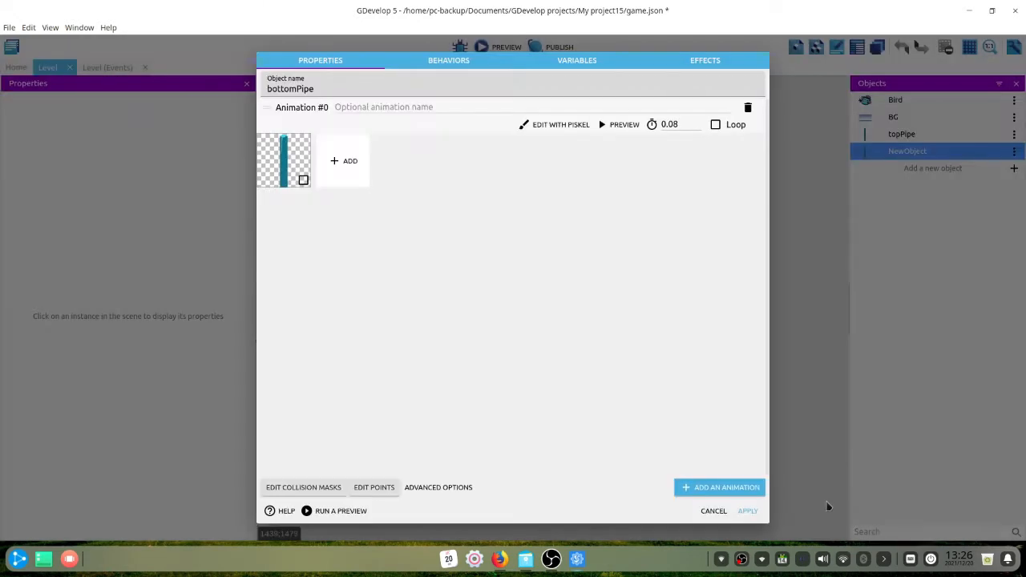
left_click(750, 512)
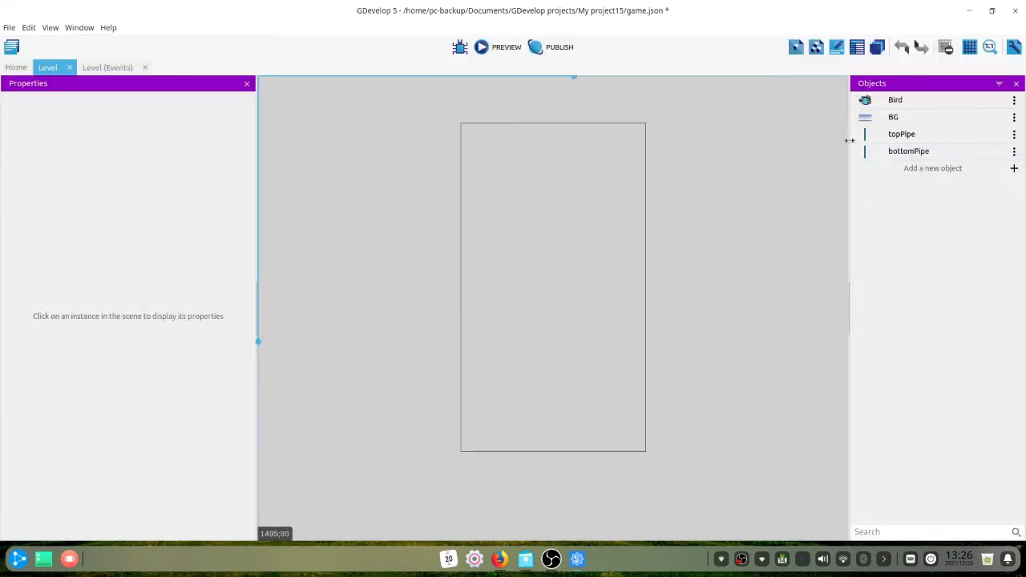
- Place a Bird instance in the scene, scale it to about 109 by 93, and position it near the middle of the frame
left_click_drag(877, 103, 513, 199)
left_click_drag(612, 288, 574, 279)
left_click_drag(664, 348, 551, 256)
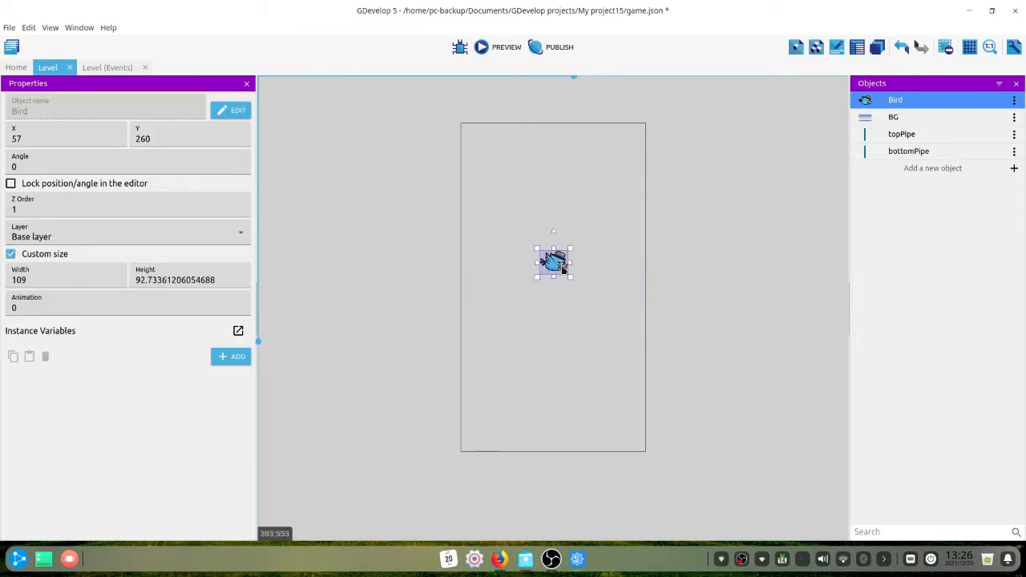
- Place BG over the whole scene frame at about 816 by 1357 and set its Z order to 0
left_click_drag(925, 119, 687, 476)
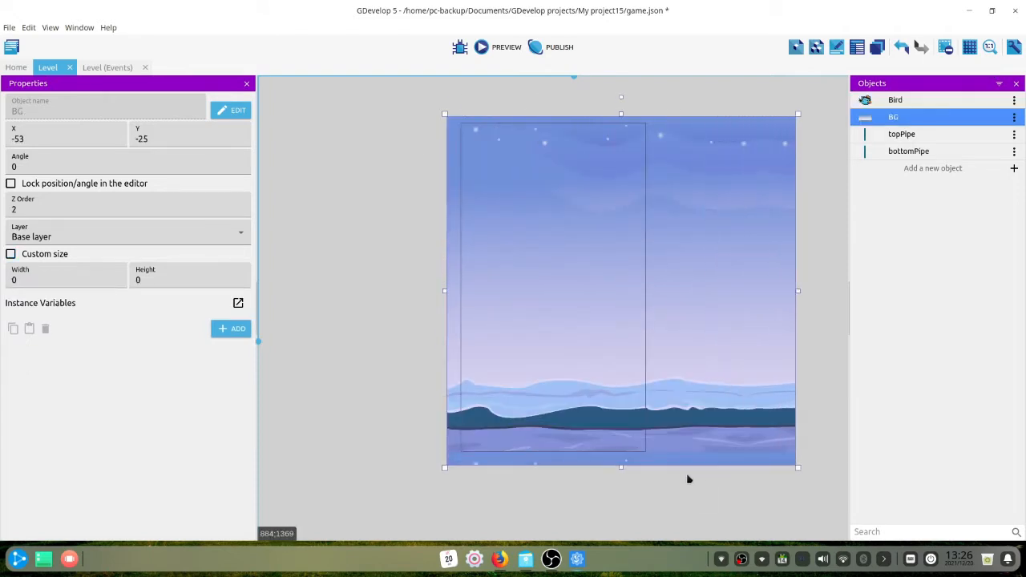
left_click_drag(798, 290, 658, 295)
double_click(36, 202)
type("0")
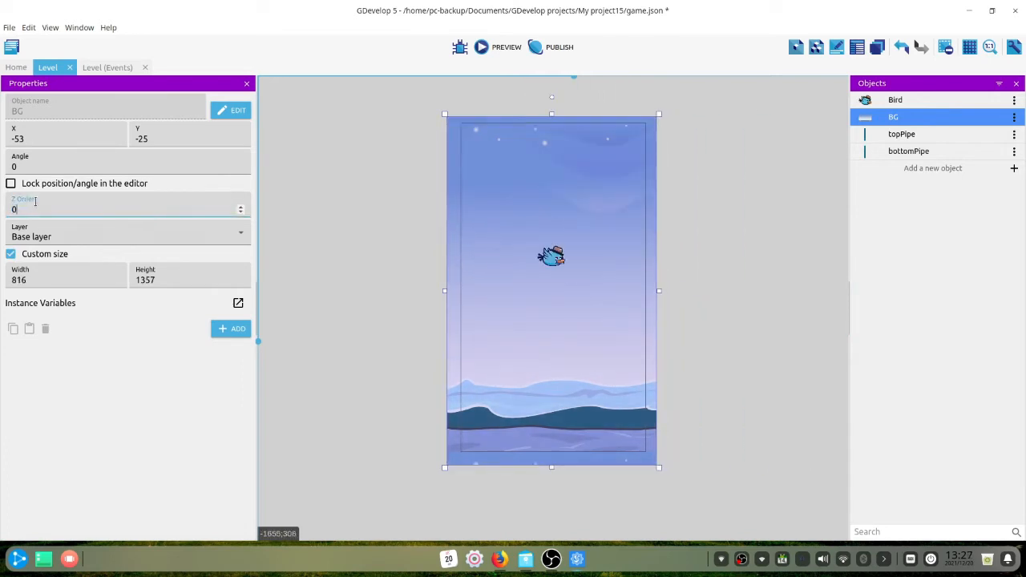
left_click(342, 315)
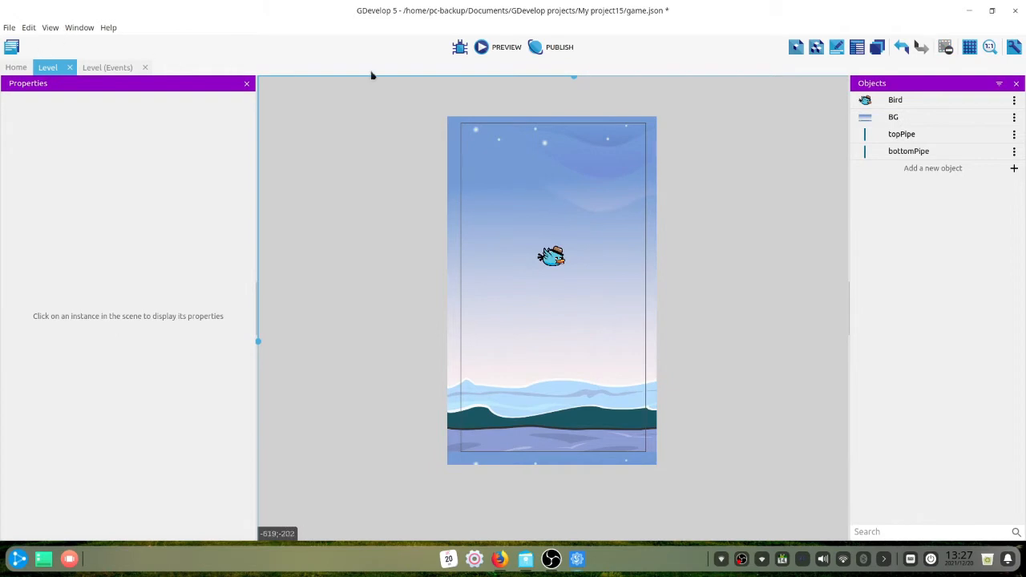
- Preview the game to check the bird against the background, and close the preview
left_click(485, 48)
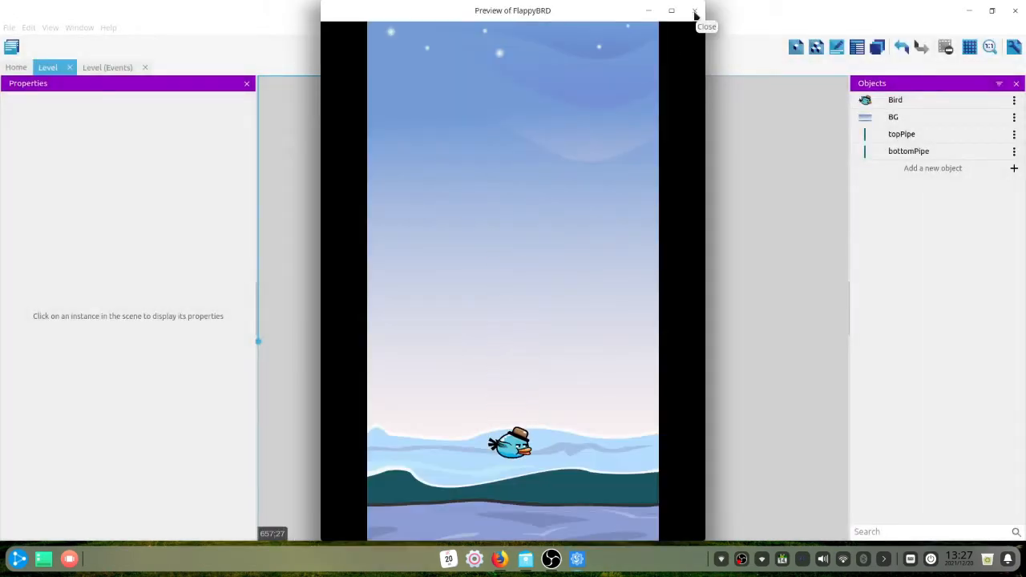
left_click(695, 13)
- Add a comment reading "FlappyBird" to the Level scene's events
left_click(118, 68)
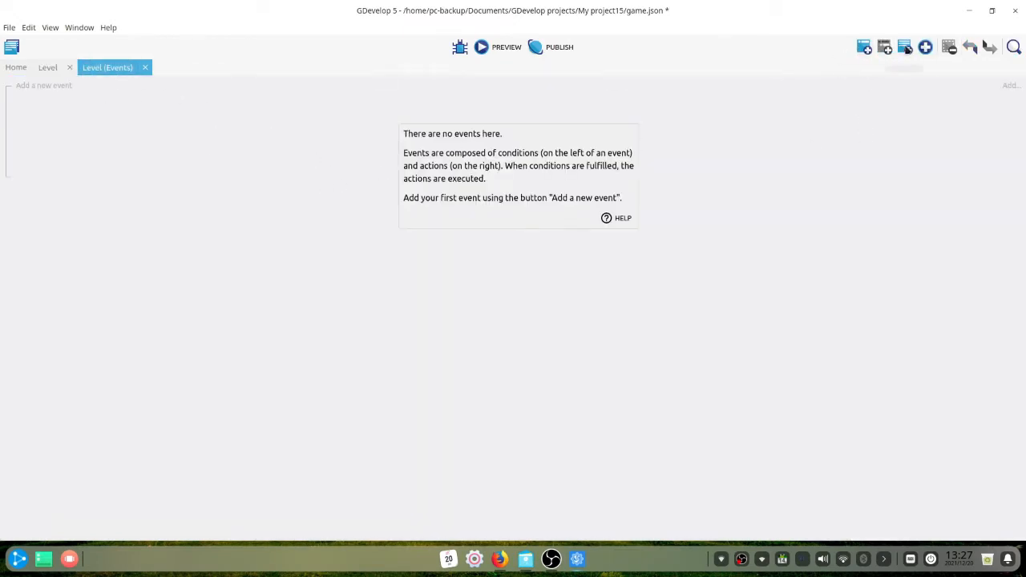
left_click(905, 47)
left_click(147, 85)
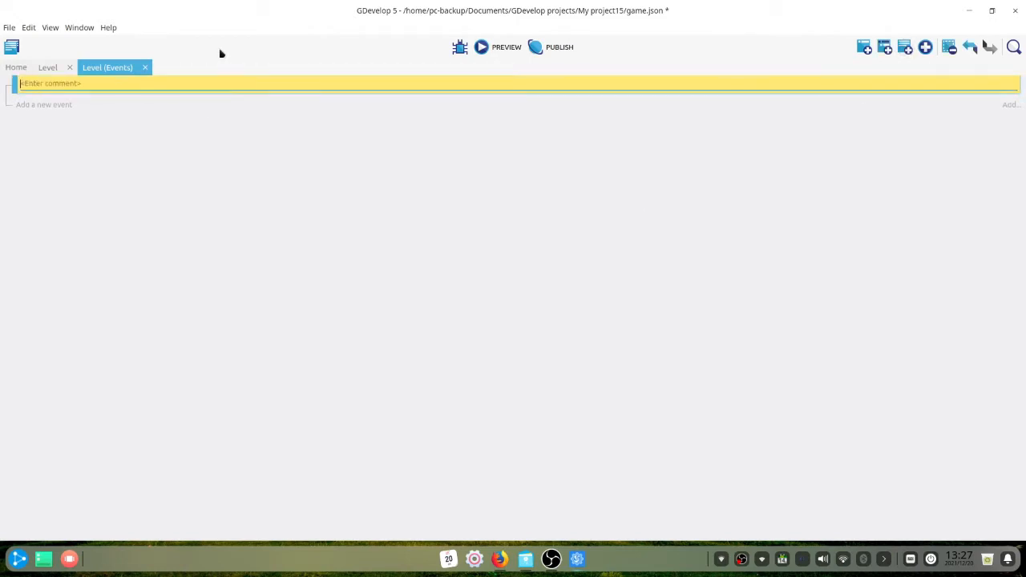
type("FlappyBird")
left_click(568, 353)
- Add an event with the condition Mouse button pressed or touch held, checking the Left (primary) button
left_click(56, 106)
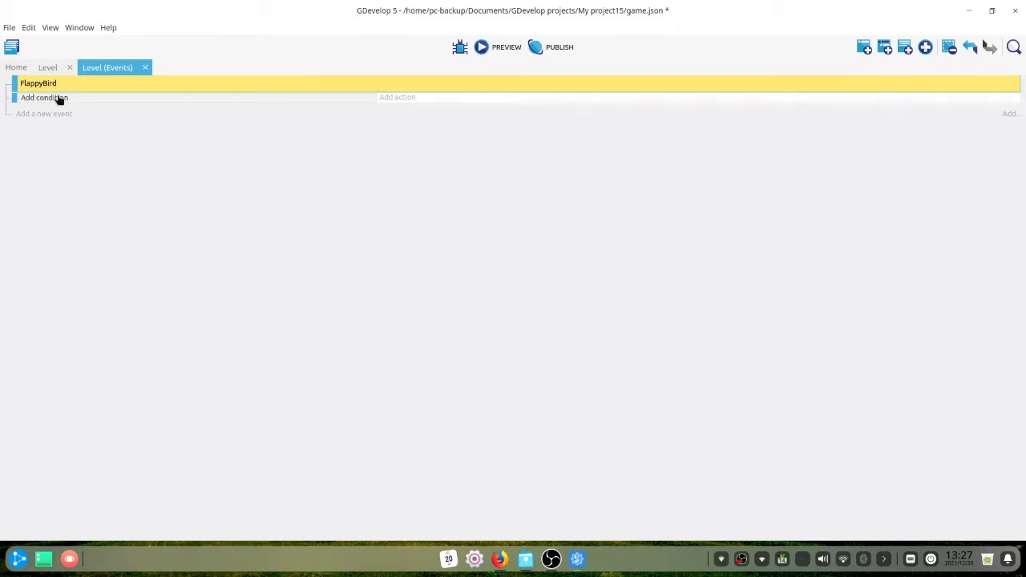
left_click(60, 97)
type("held")
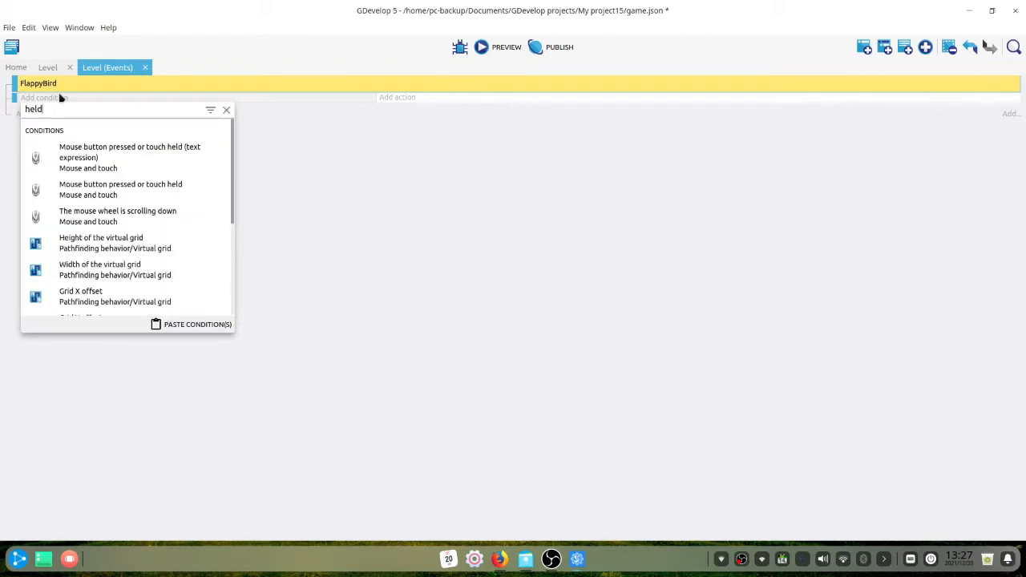
left_click(133, 191)
left_click(129, 98)
left_click(122, 120)
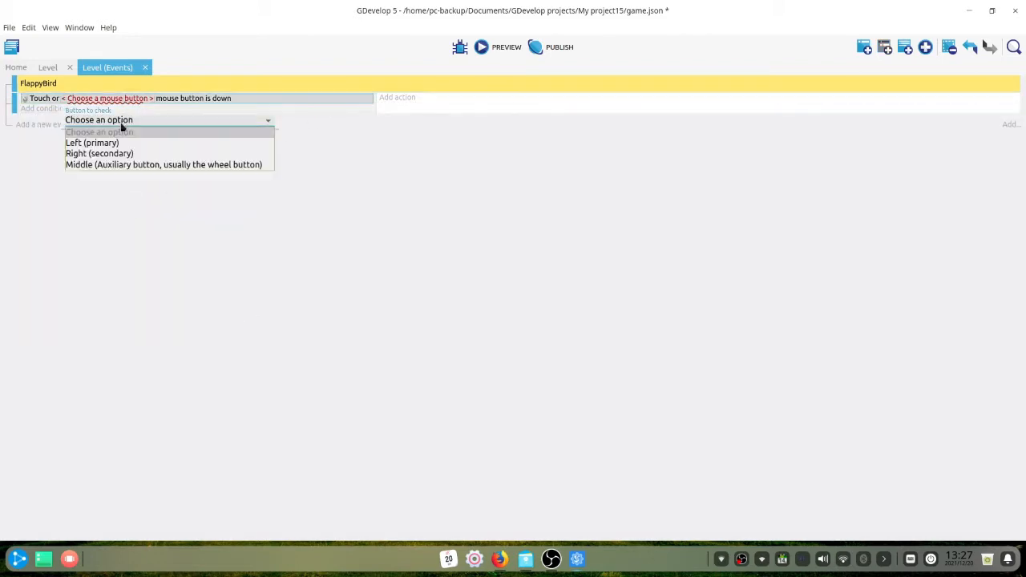
left_click(116, 143)
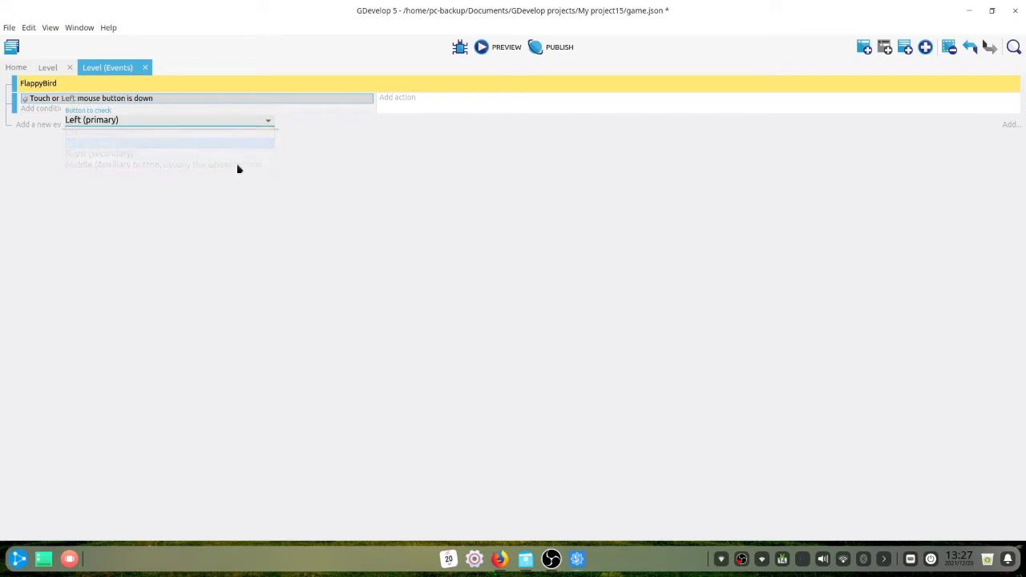
- Add the Simulate jump key press action for Bird to the touch event
left_click(401, 98)
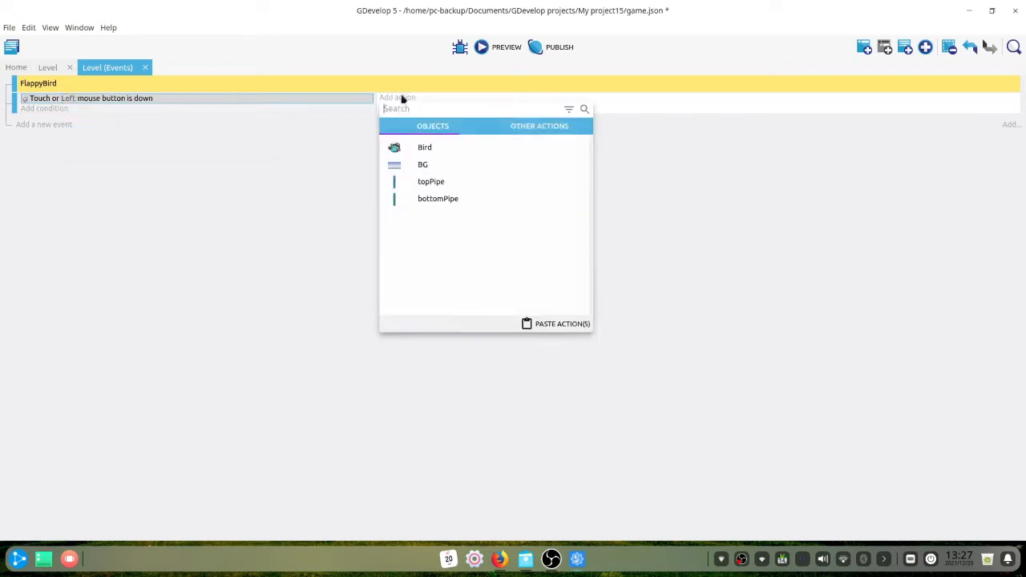
left_click(407, 148)
type("simularte")
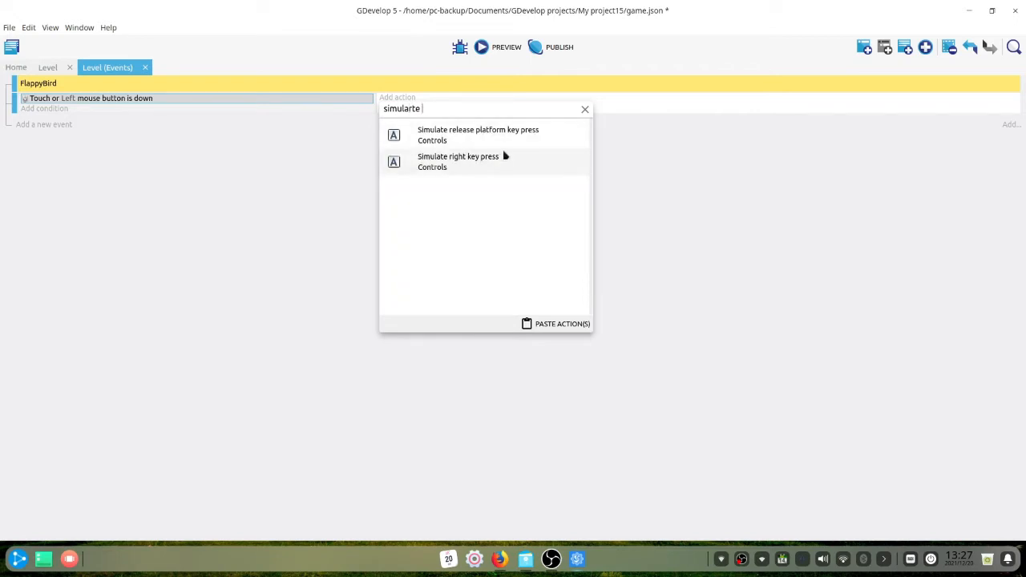
key("BackSpace")
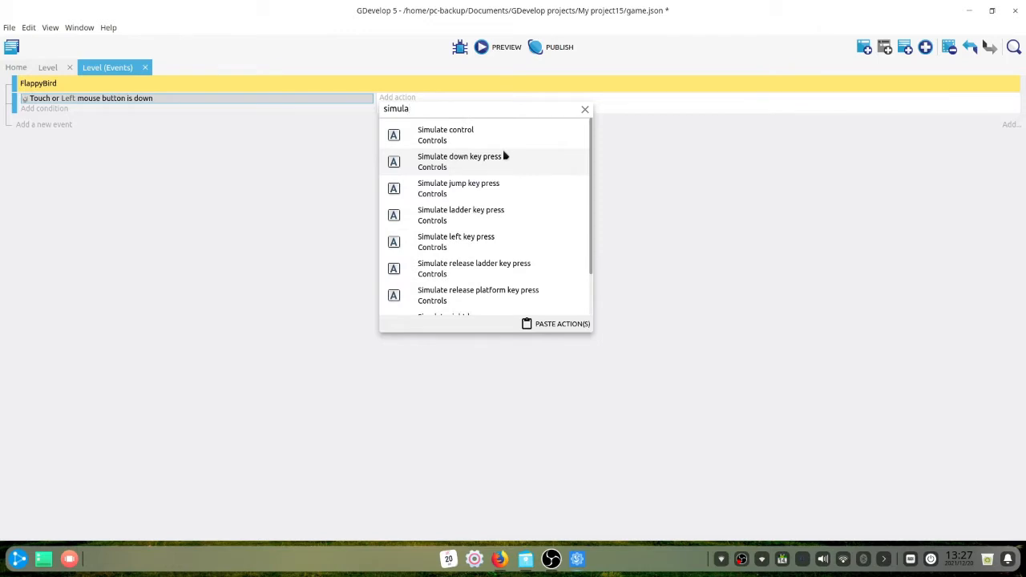
left_click(503, 187)
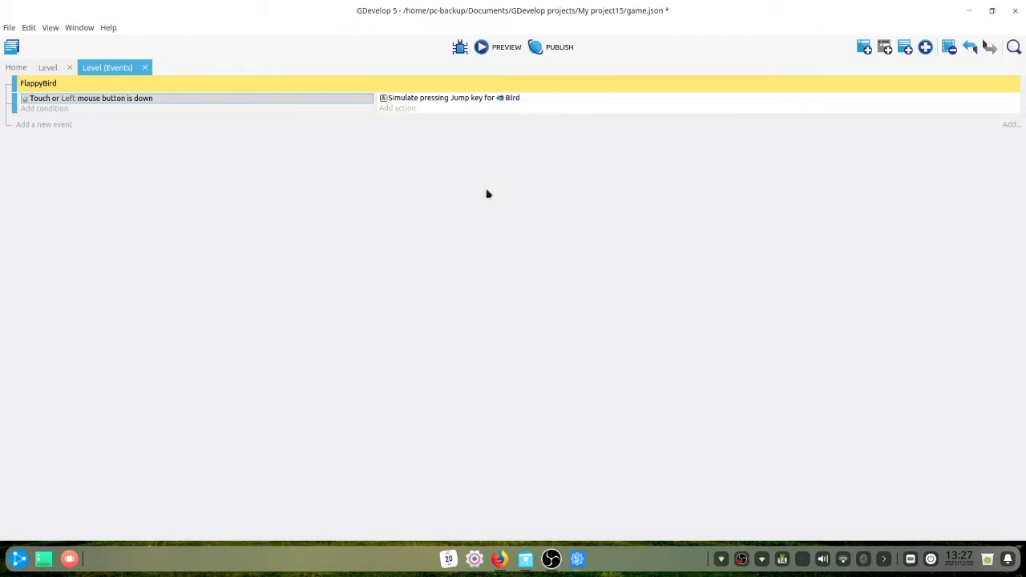
- Add the Allow jumping again action for Bird to the same event
left_click(399, 107)
left_click(453, 159)
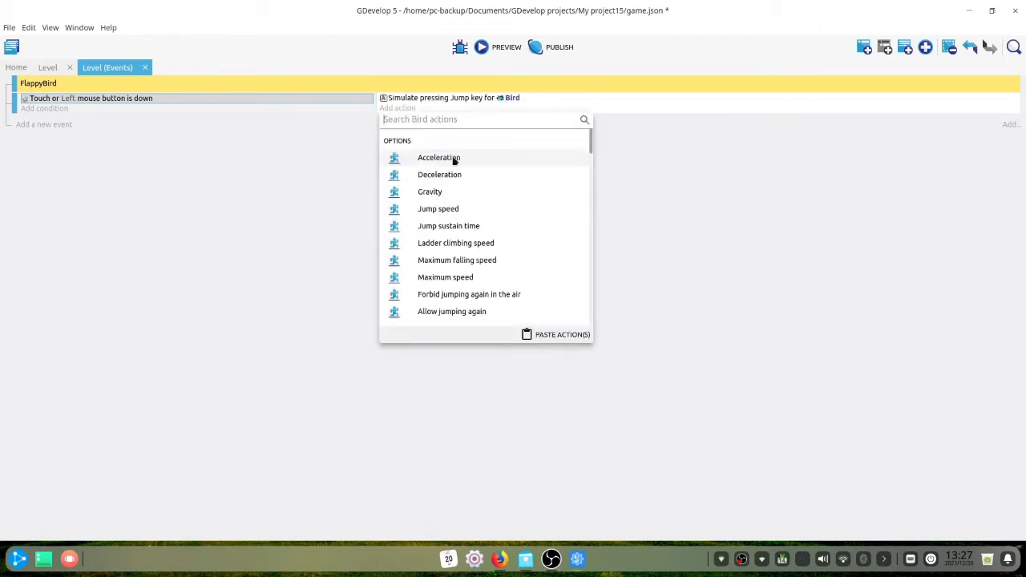
type("allow")
left_click(455, 158)
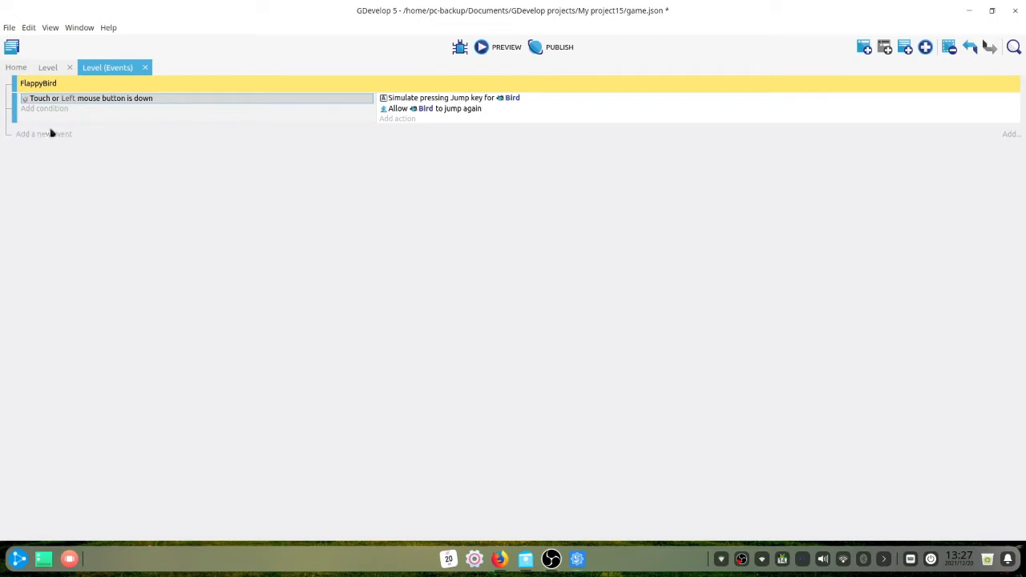
- Preview the game, make the bird jump several times to test the controls, and close the preview
left_click(493, 48)
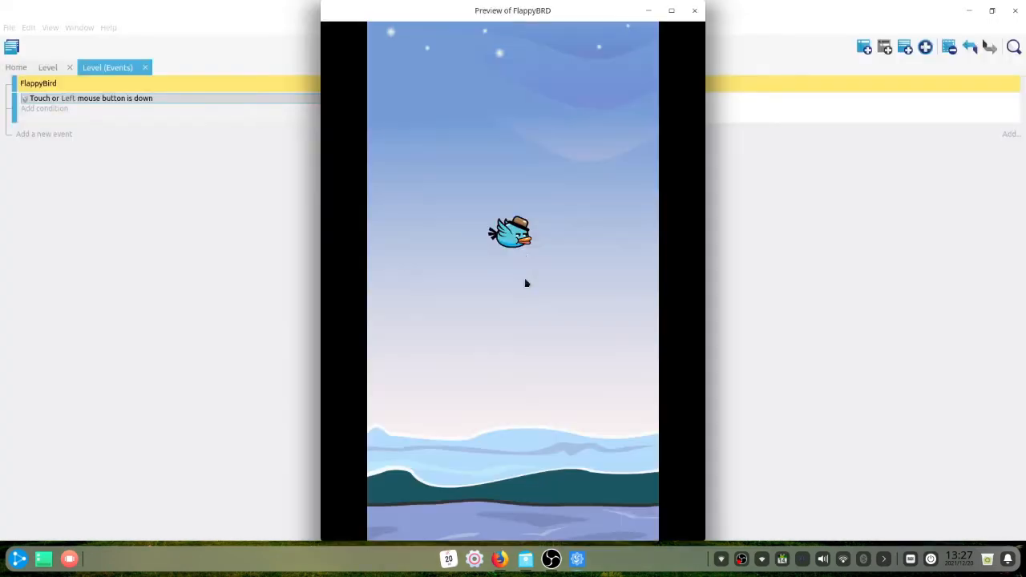
left_click(527, 283)
left_click(526, 283)
left_click(526, 283)
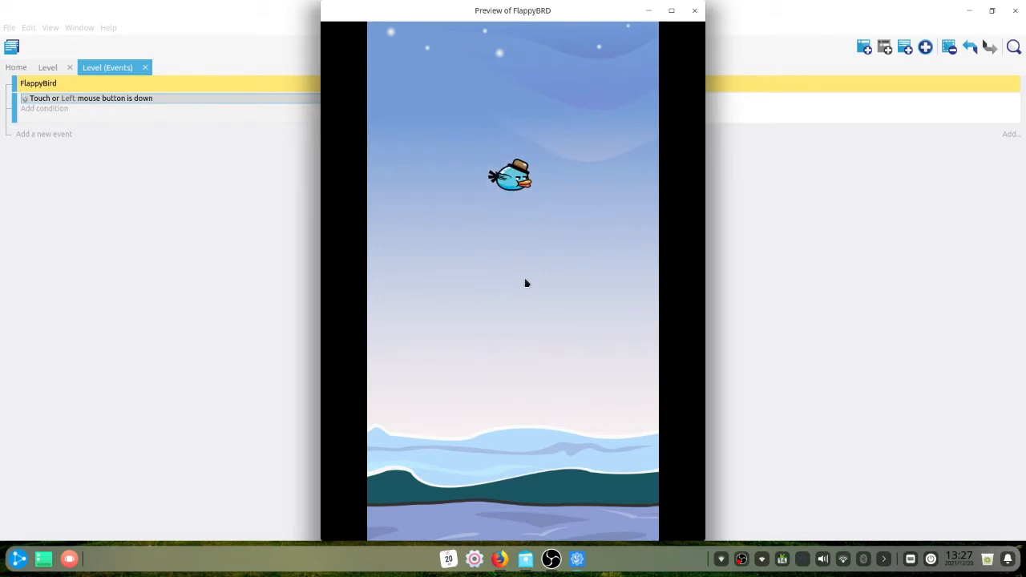
left_click(526, 283)
left_click(496, 270)
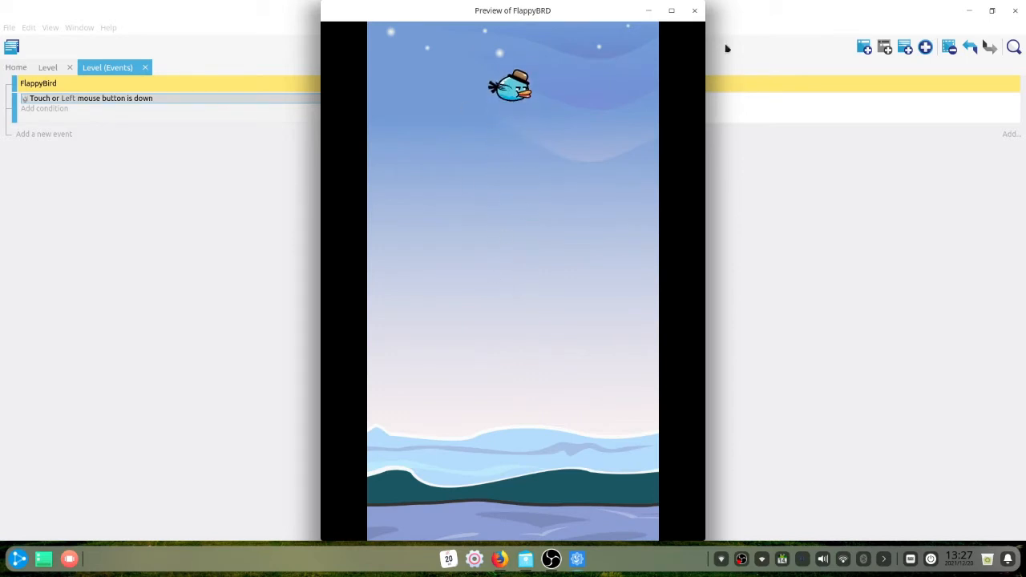
left_click(694, 11)
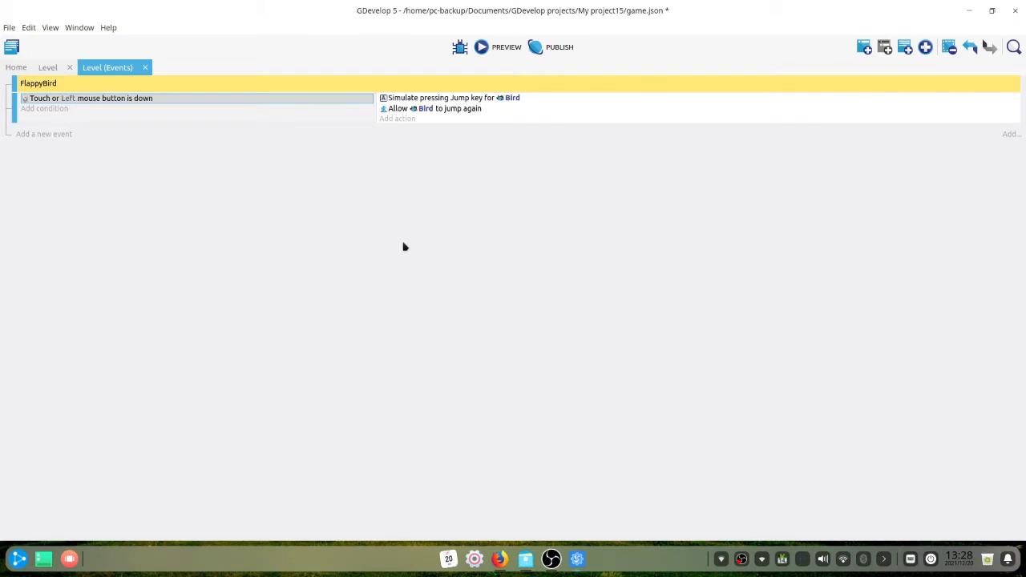
- Add a second event with the condition that Bird is falling
left_click(48, 135)
left_click(52, 131)
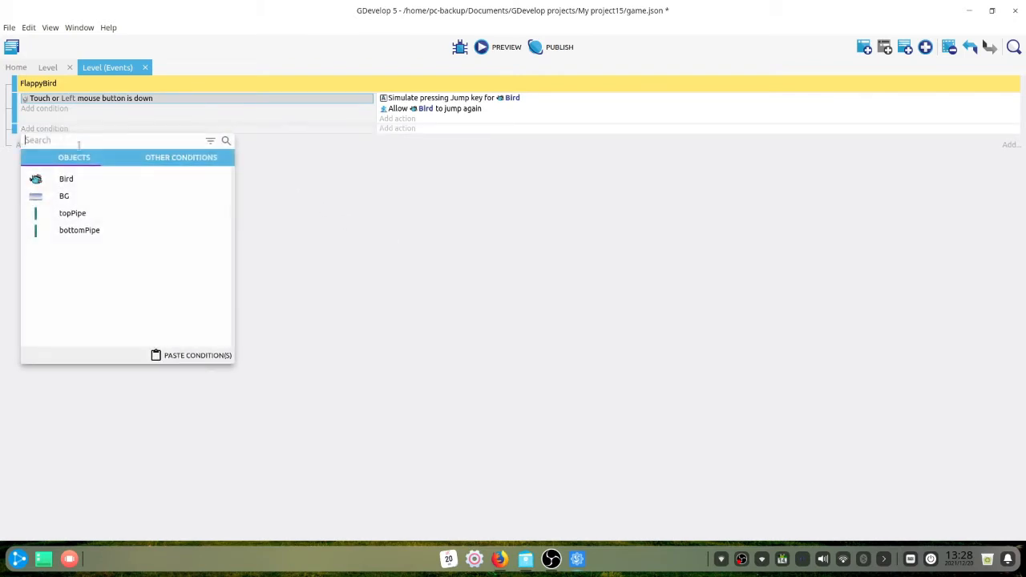
left_click(88, 178)
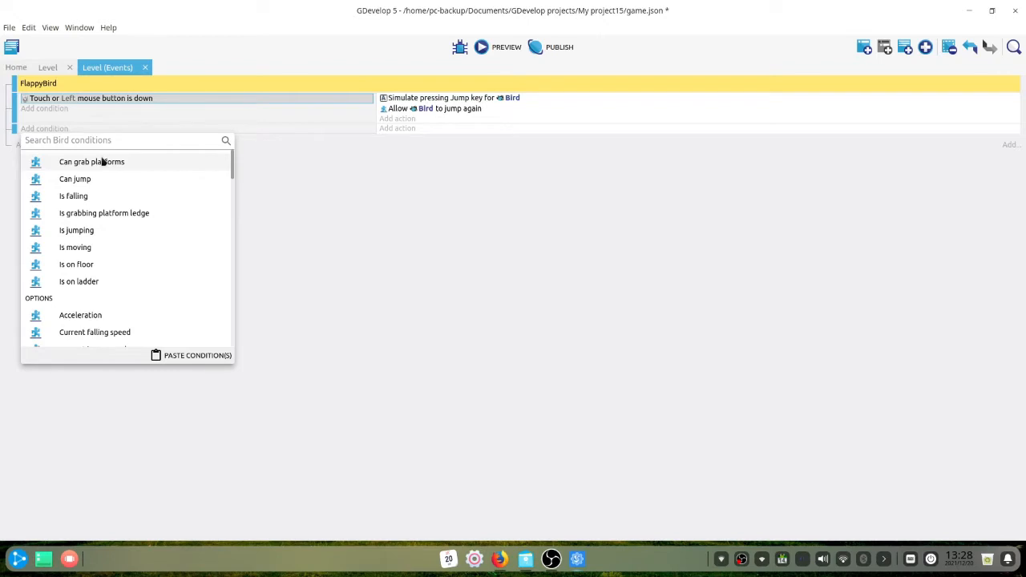
type("fall")
left_click(73, 162)
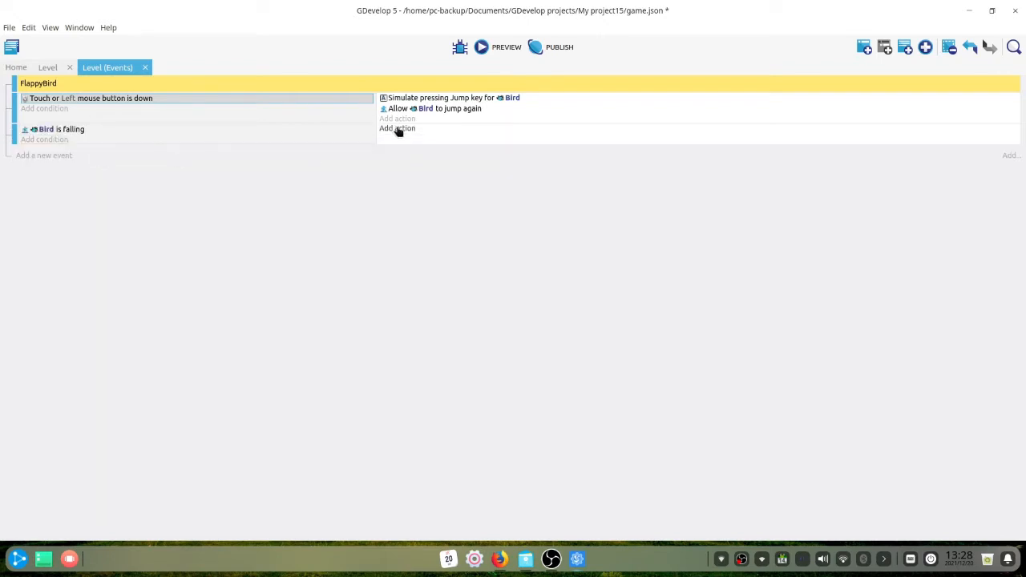
- Add a Rotate toward angle action for Bird to the falling event, with angle 45 and angular speed 300
left_click(399, 129)
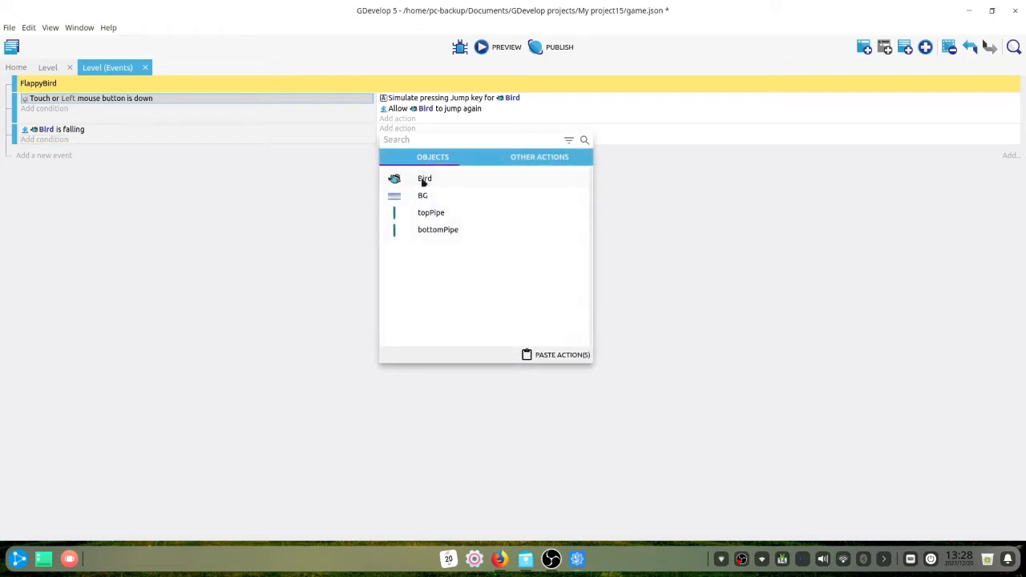
left_click(422, 177)
type("rotate")
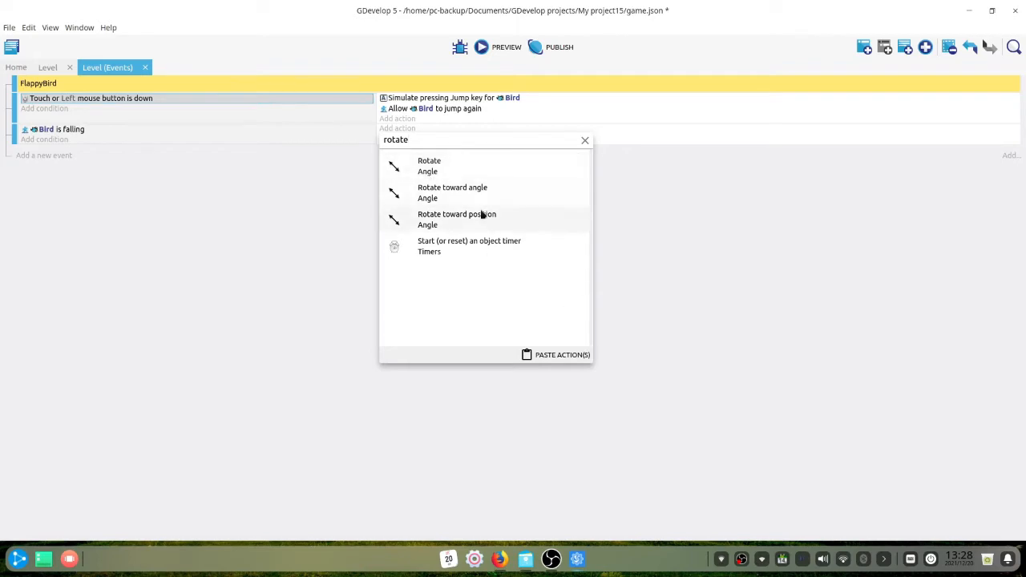
left_click(486, 191)
double_click(454, 133)
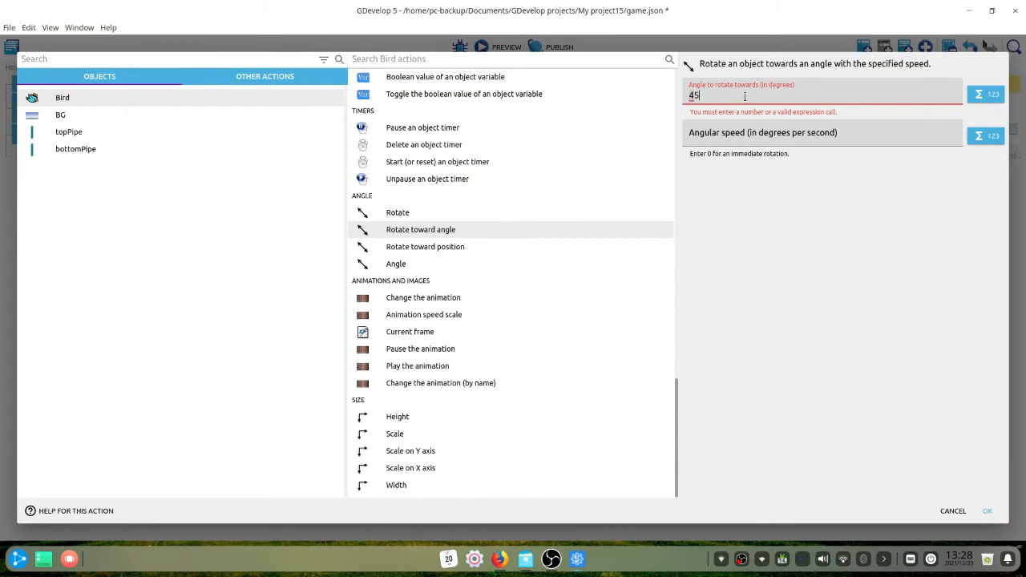
key("Tab")
key("Tab")
type("30")
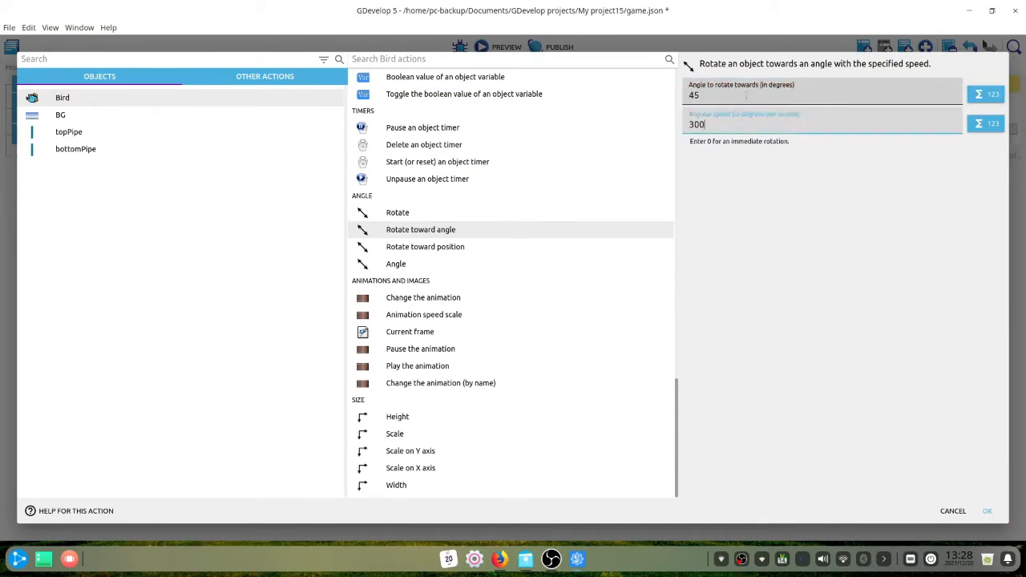
left_click(987, 511)
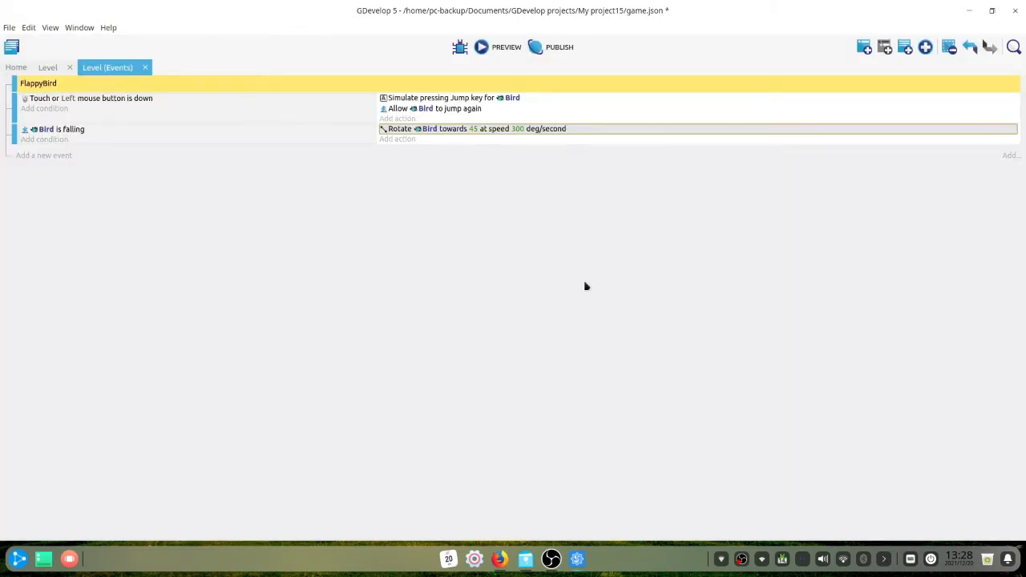
- Duplicate the Bird is falling event and invert the condition of the copy
right_click(108, 139)
left_click(78, 157)
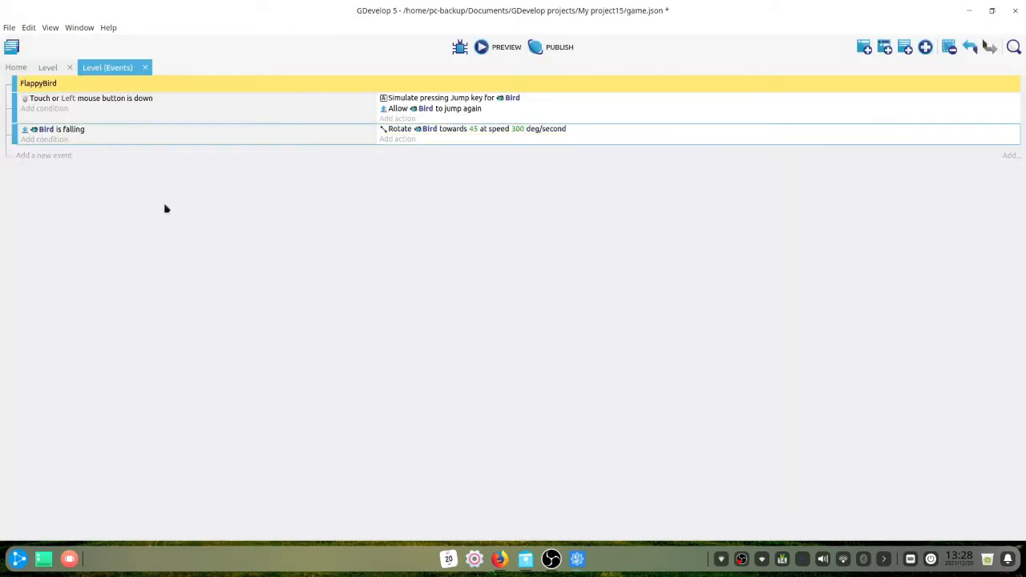
key("ctrl+v")
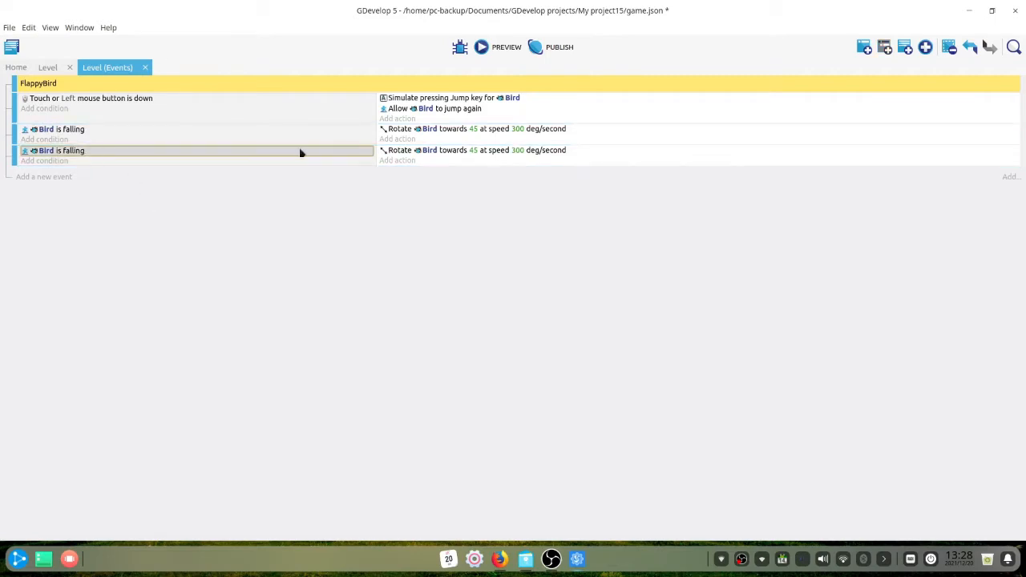
double_click(300, 153)
left_click(693, 144)
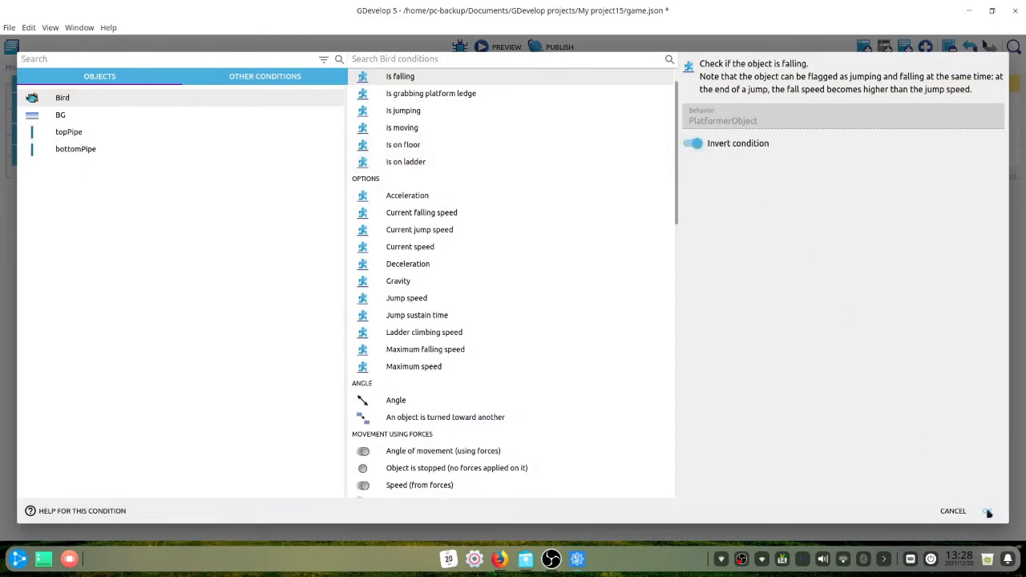
left_click(989, 513)
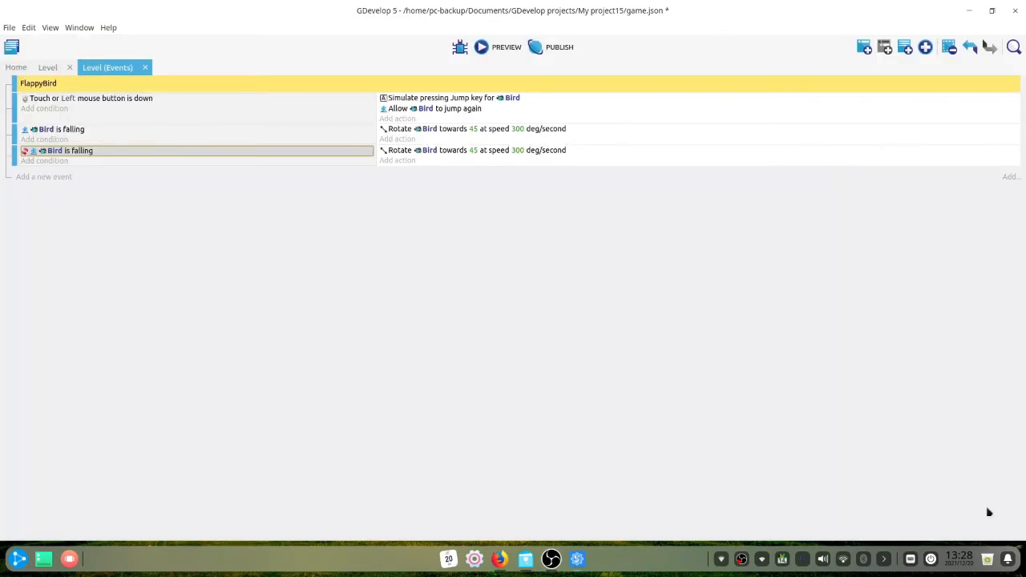
- Replace the rotate action in the inverted event with an Angle action that sets Bird's angle to 340
left_click(404, 151)
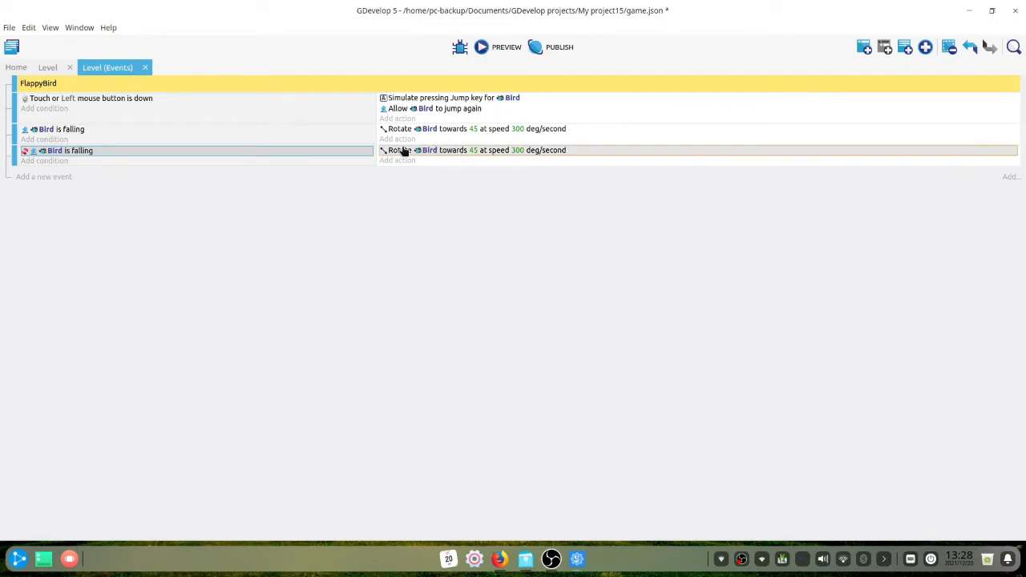
double_click(456, 139)
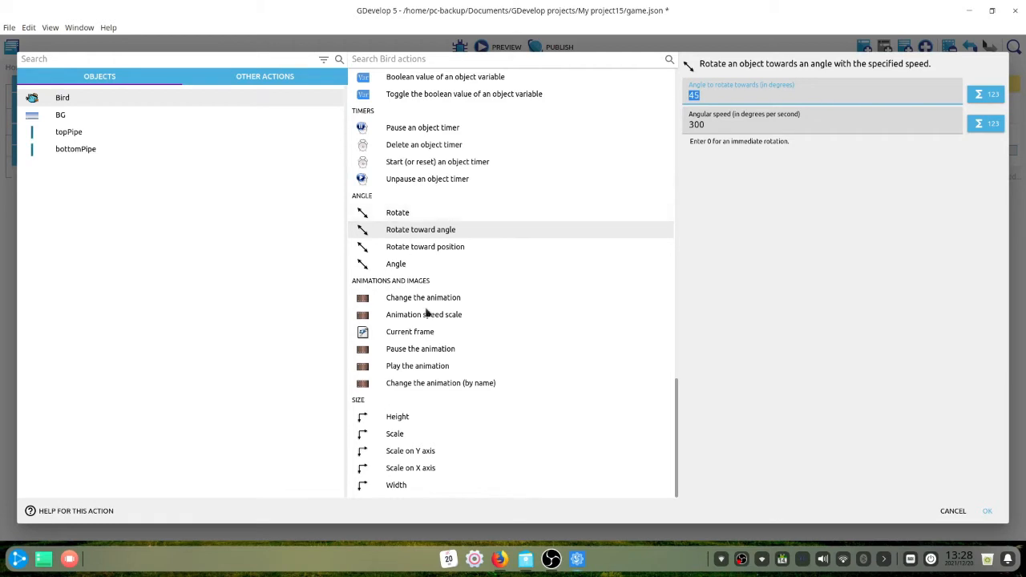
left_click(426, 59)
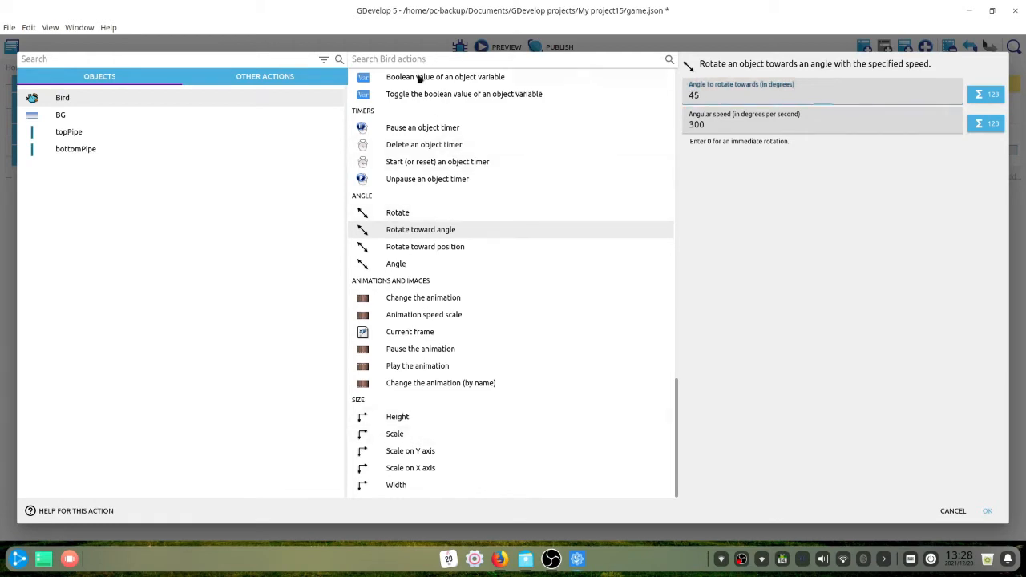
type("angle")
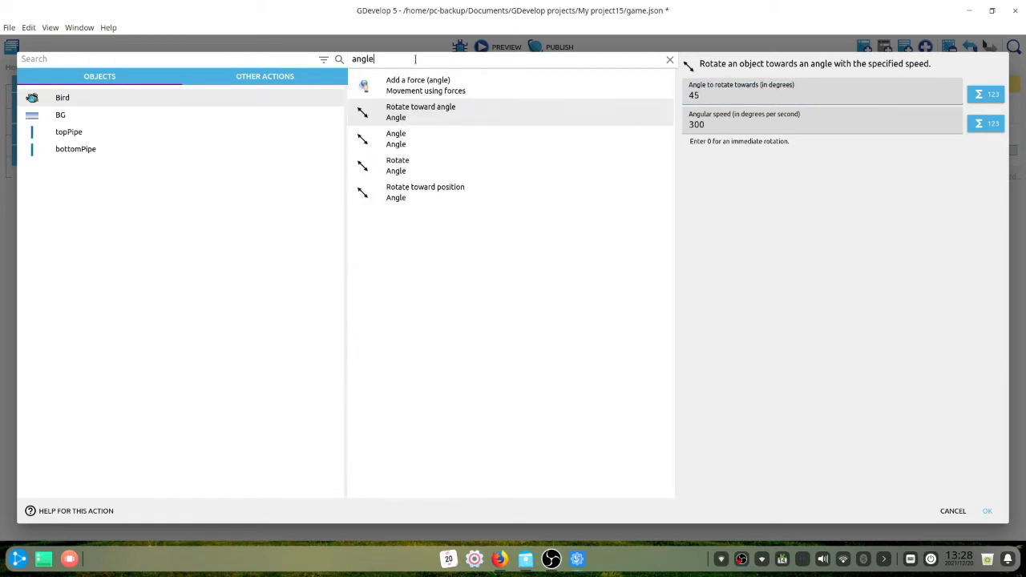
left_click(416, 140)
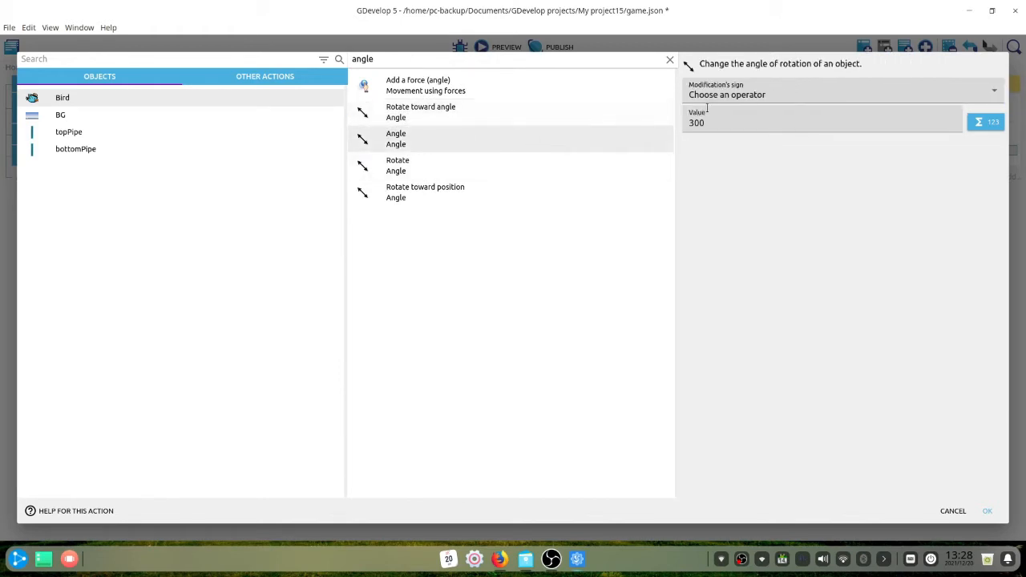
left_click(724, 102)
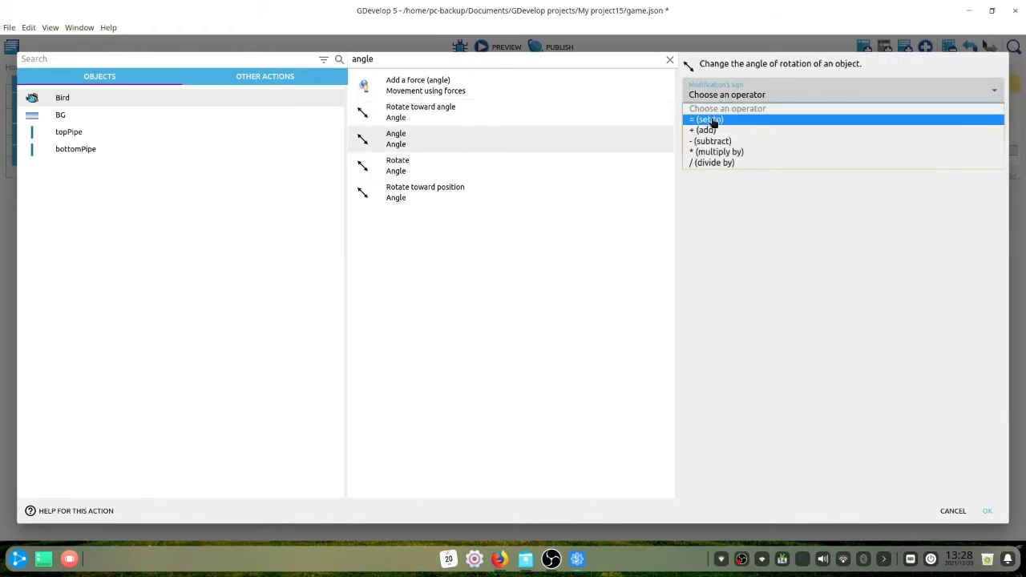
left_click(711, 121)
type("2")
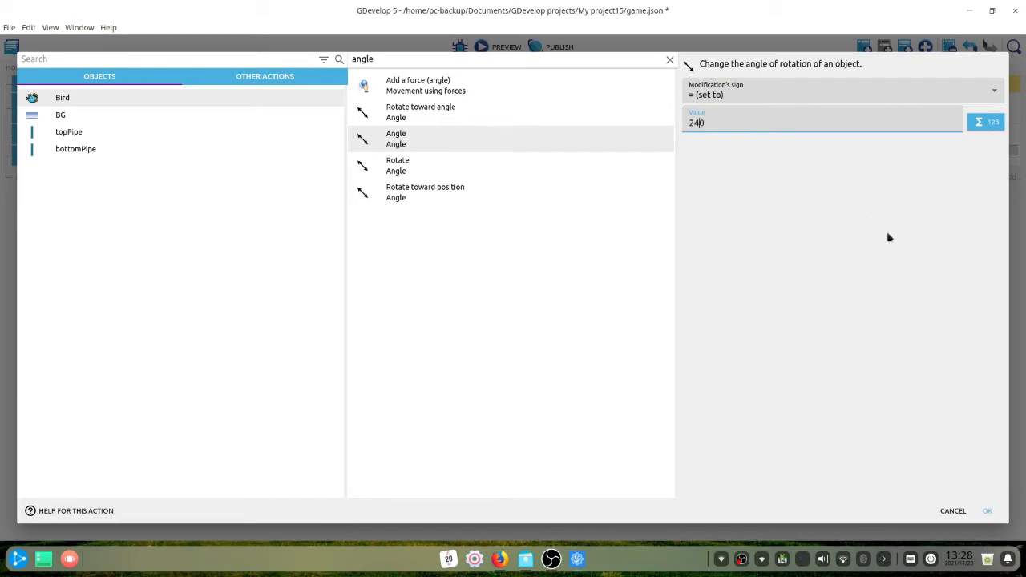
left_click(988, 512)
- Preview the game, make the bird jump several times to check its rotation, and close the preview
left_click(513, 47)
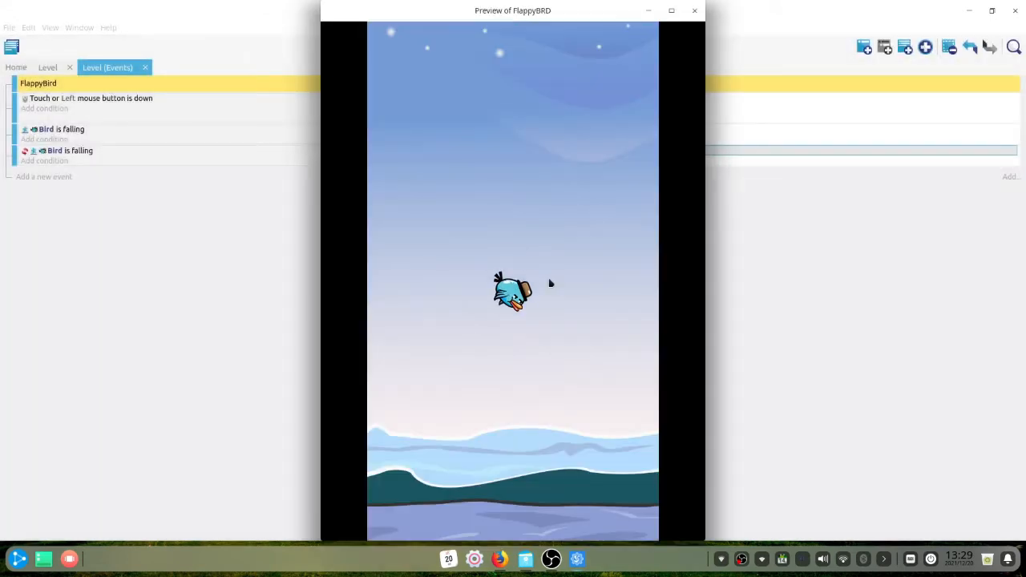
left_click(550, 283)
left_click(551, 283)
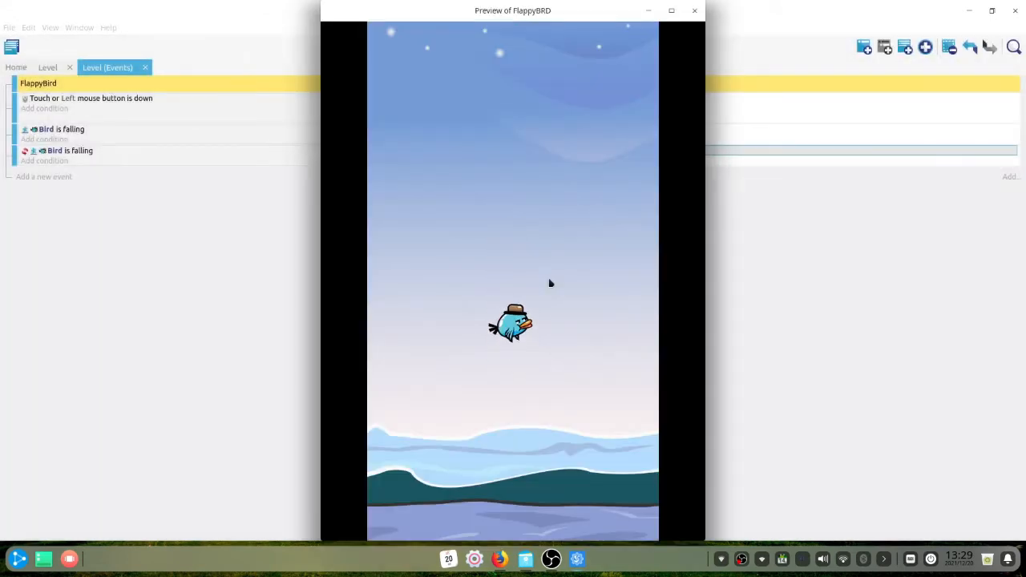
left_click(550, 282)
left_click(550, 283)
left_click(551, 283)
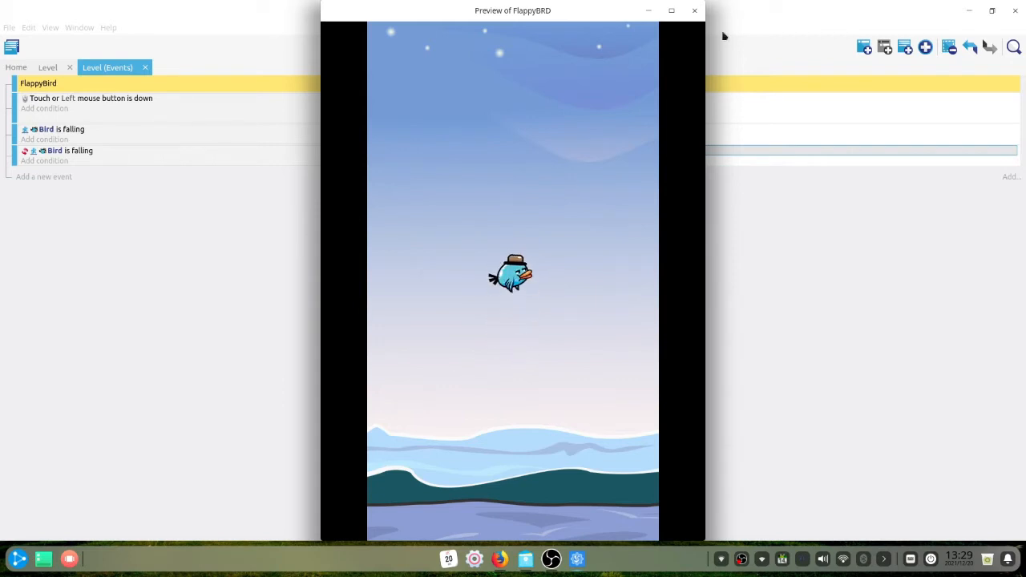
left_click(694, 11)
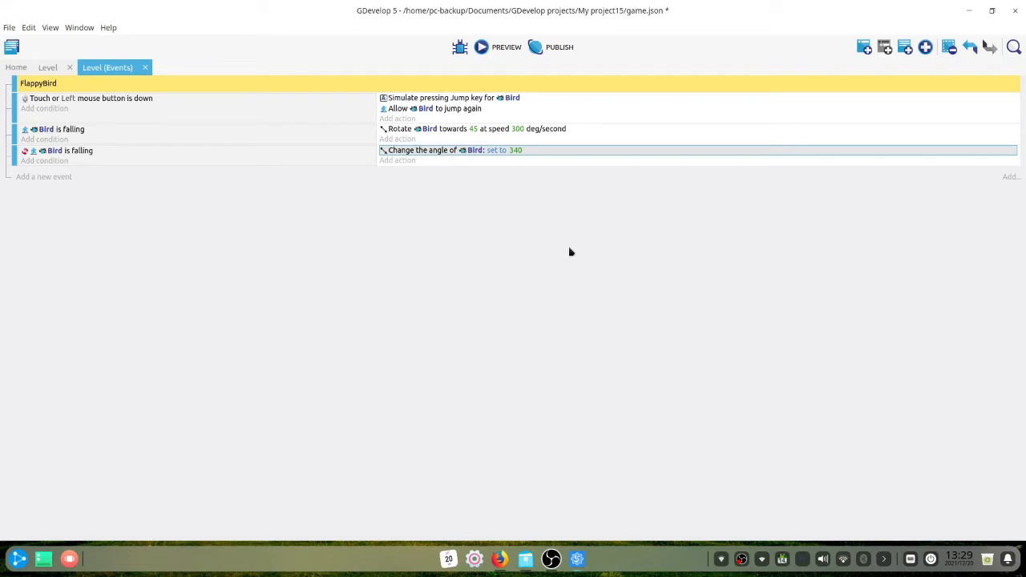
- Add an Image X Offset action for BG to the falling event, with the operator add and value 5
left_click(400, 160)
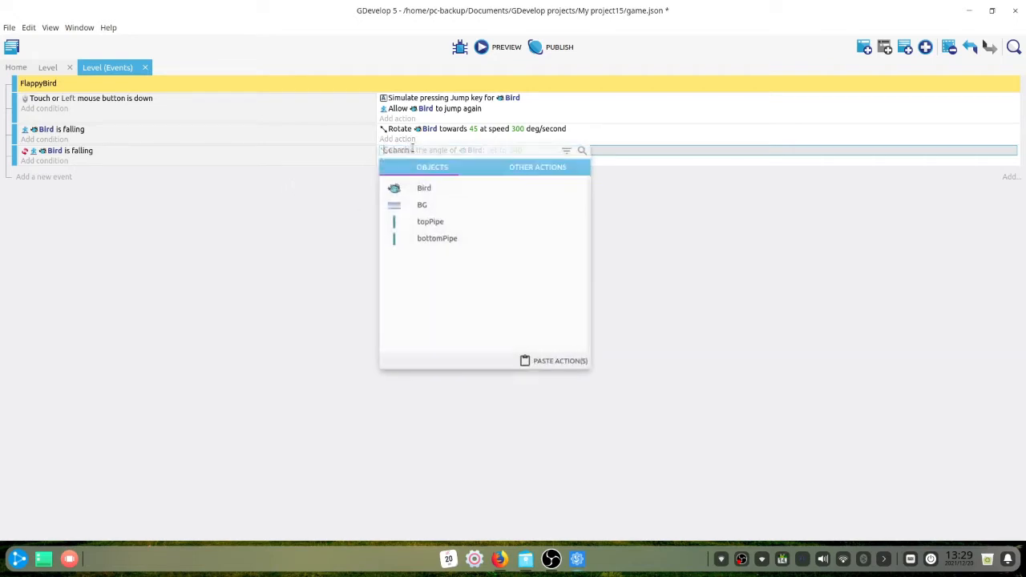
type("x of")
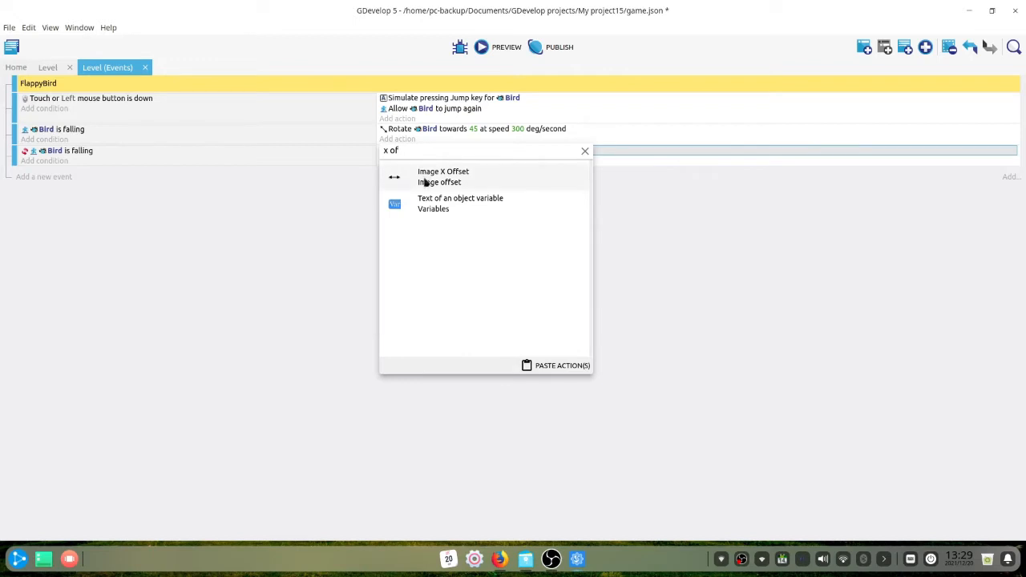
left_click(425, 180)
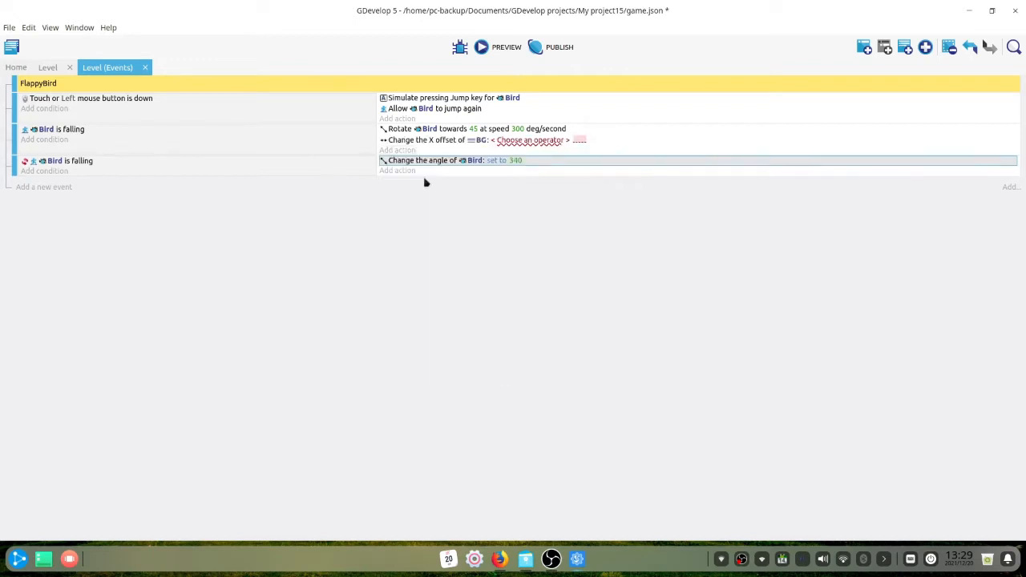
left_click(513, 140)
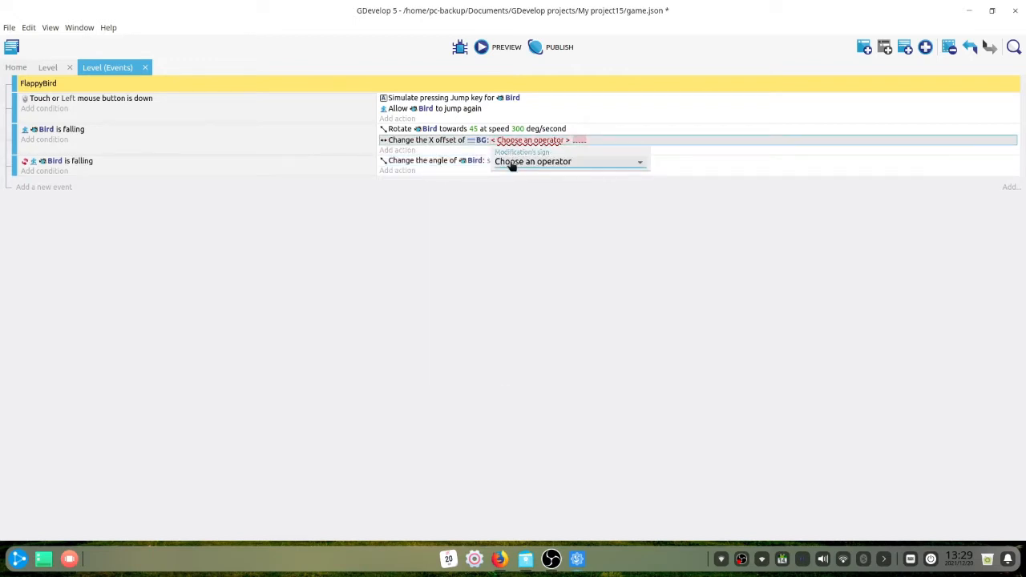
left_click(513, 162)
left_click(510, 197)
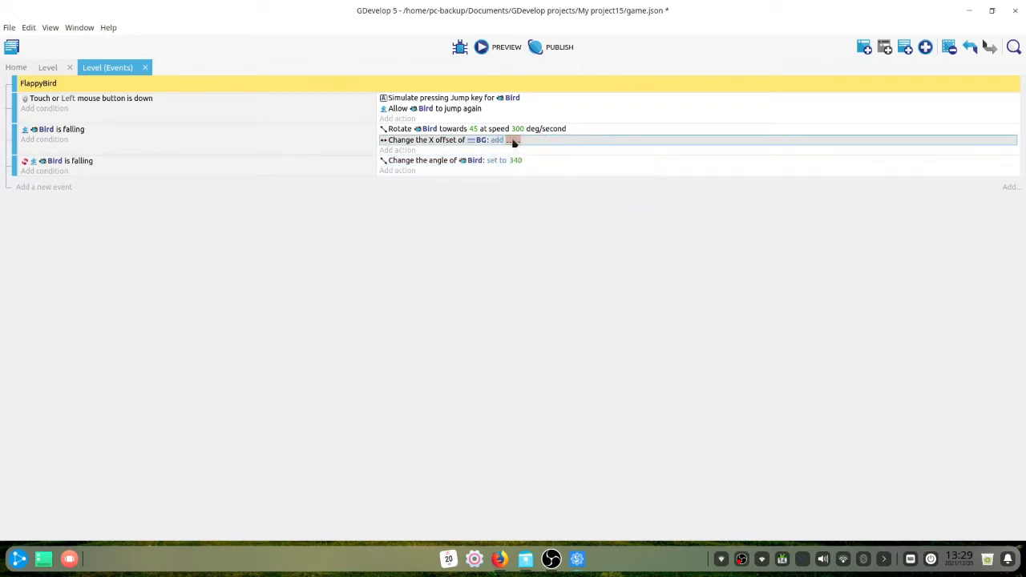
left_click(513, 140)
type("5")
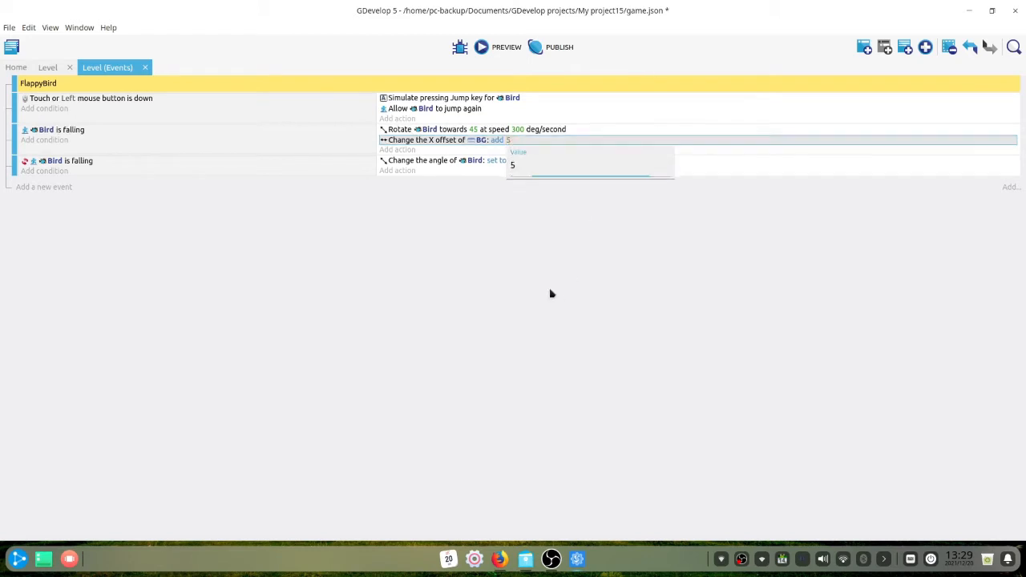
left_click(550, 291)
- Copy the BG X offset action into the inverted falling event and set its added value to 7
right_click(425, 140)
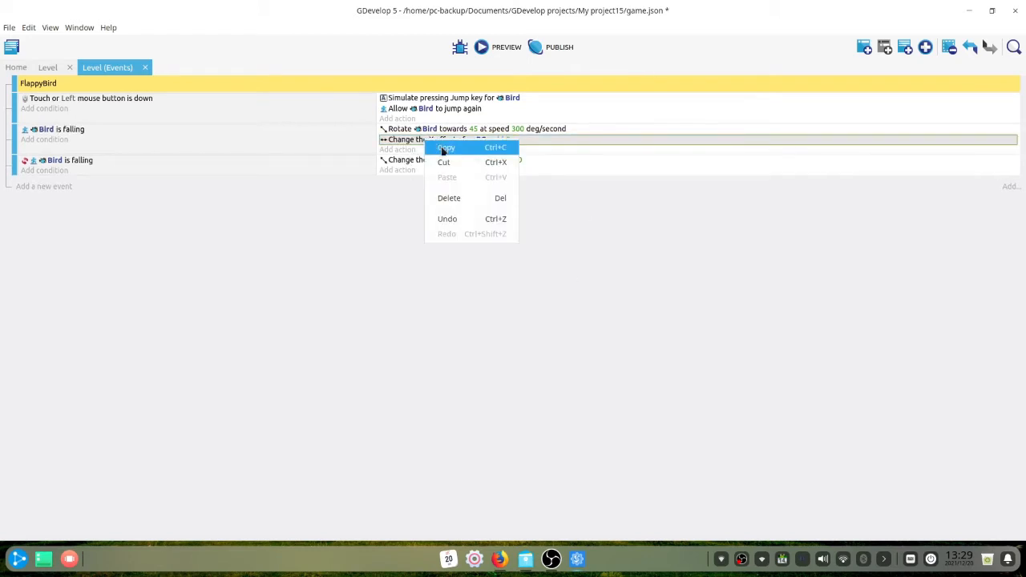
left_click(444, 148)
left_click(433, 171)
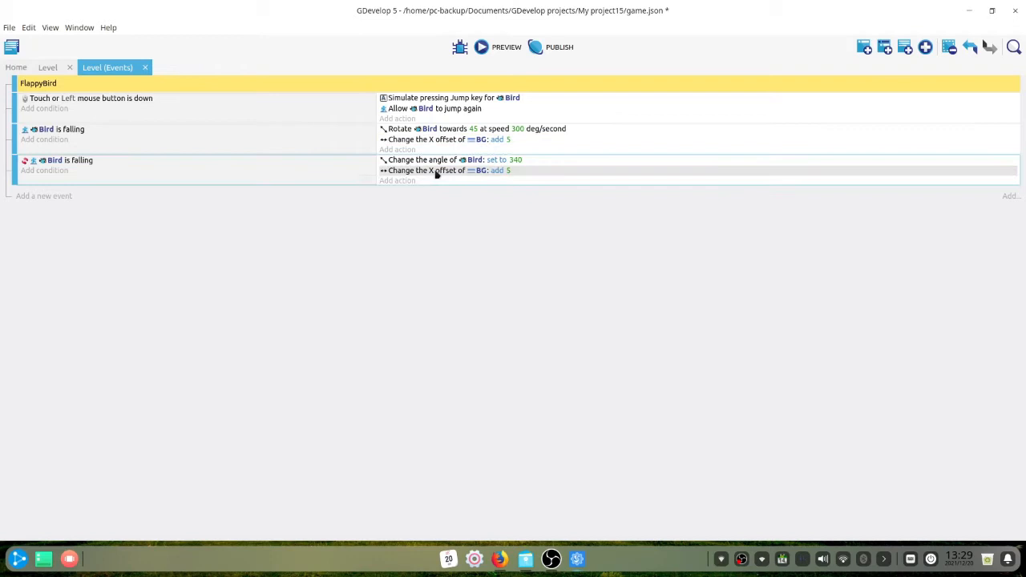
left_click(510, 172)
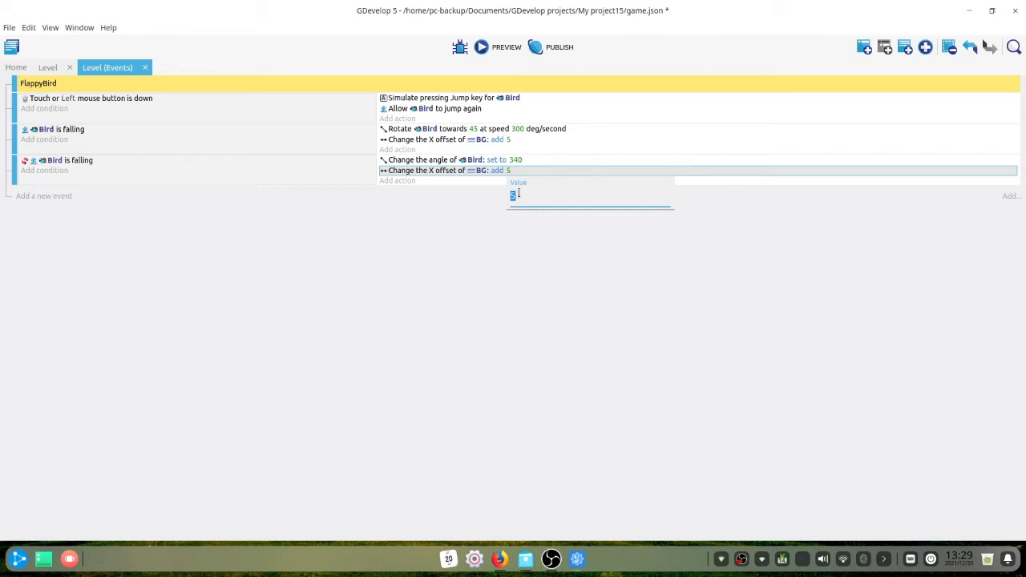
key("Return")
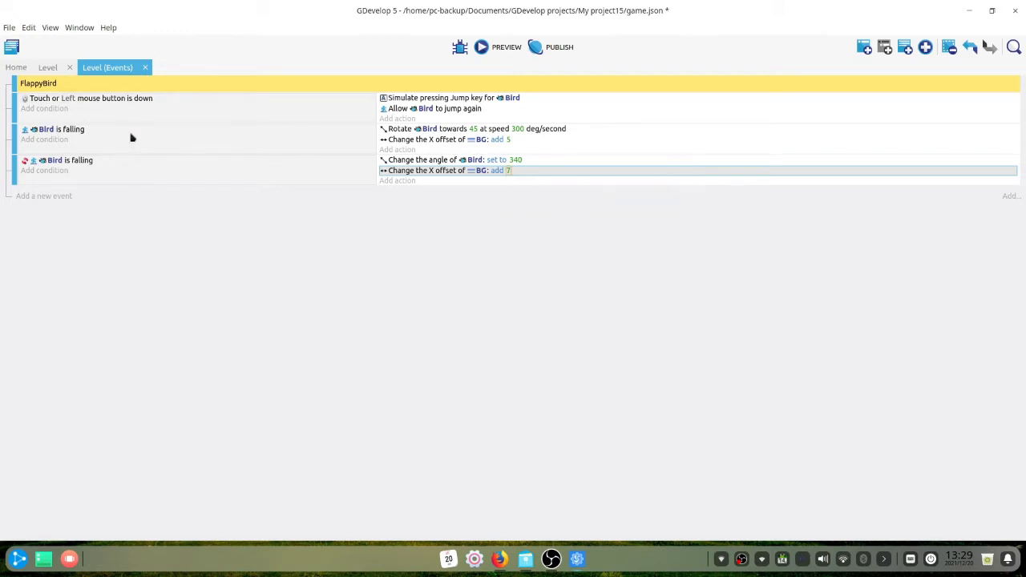
- Preview the game to check the background scrolling and close the preview
left_click(503, 47)
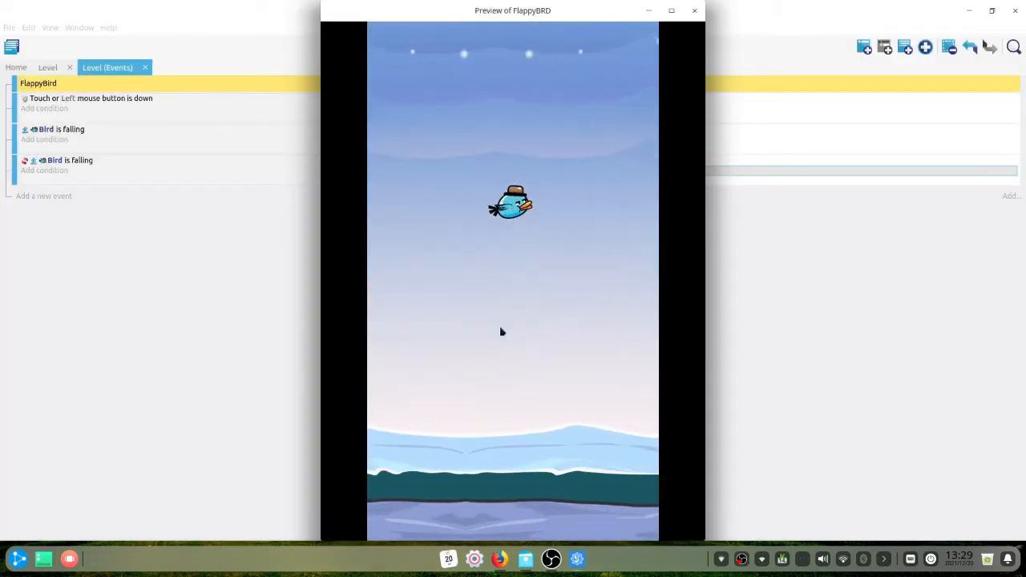
left_click(694, 10)
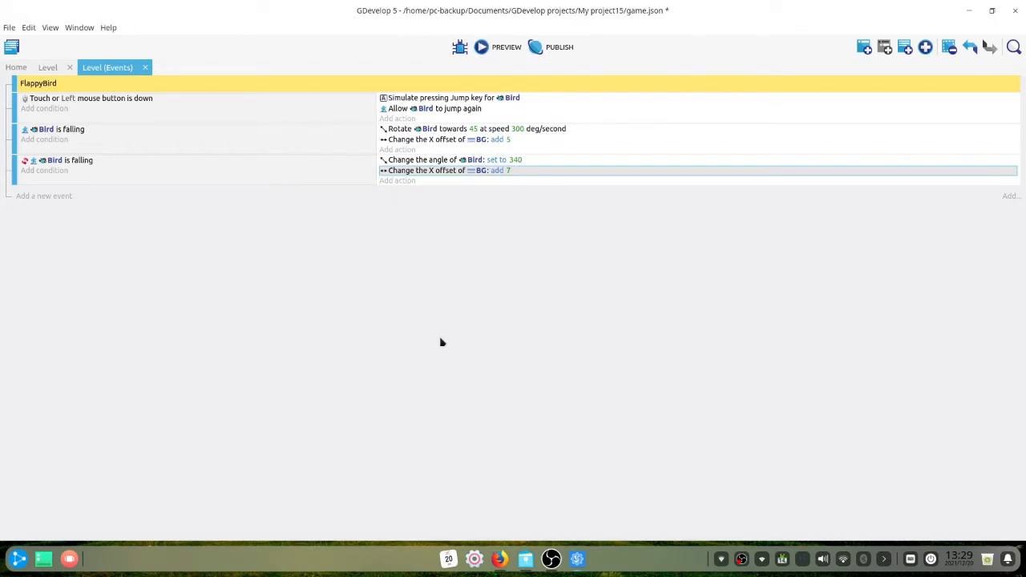
- Add a comment reading "Pipe" after the existing events and insert an empty event below it
left_click(902, 48)
left_click(47, 195)
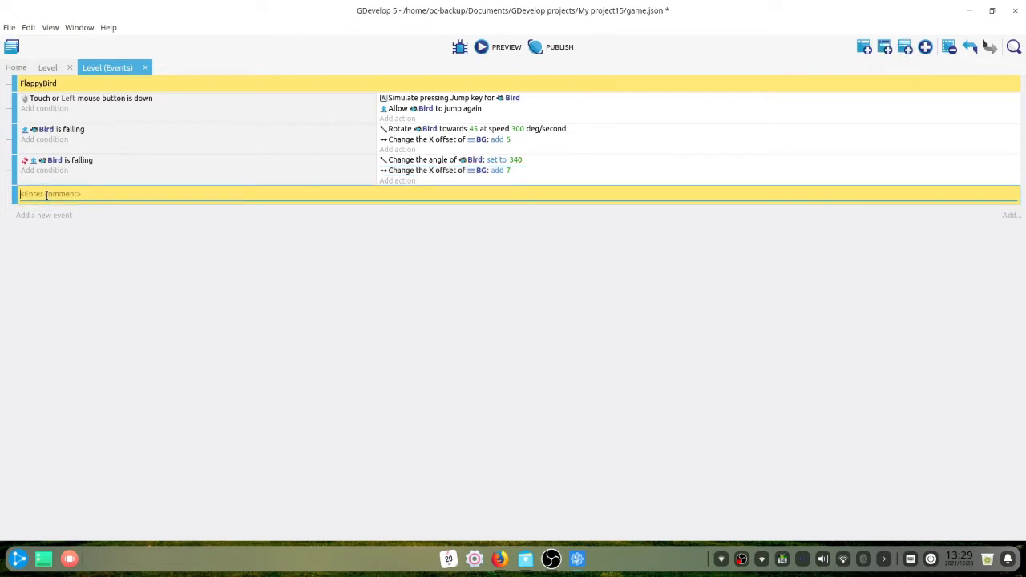
type("Pipe")
left_click(81, 365)
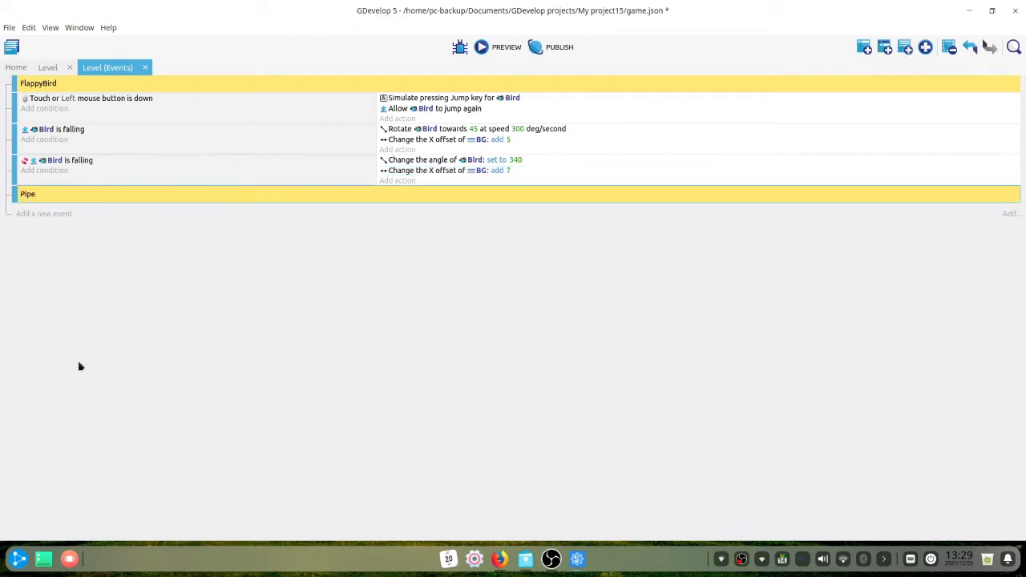
left_click(55, 216)
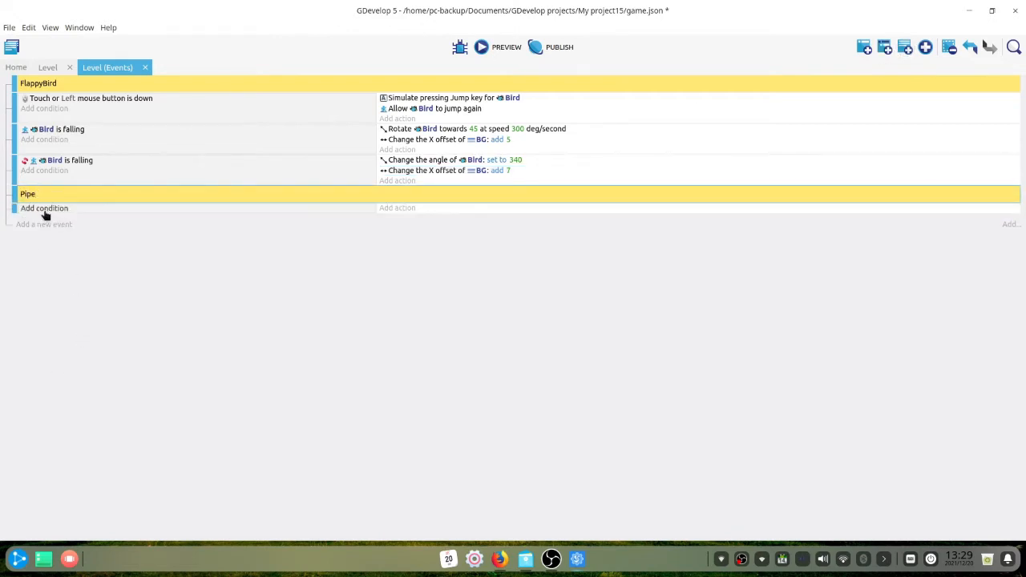
- Add a scene timer condition to the empty Pipe event, checking that timer "pipeDuration" is greater than 1.5 seconds
left_click(45, 209)
type("timer")
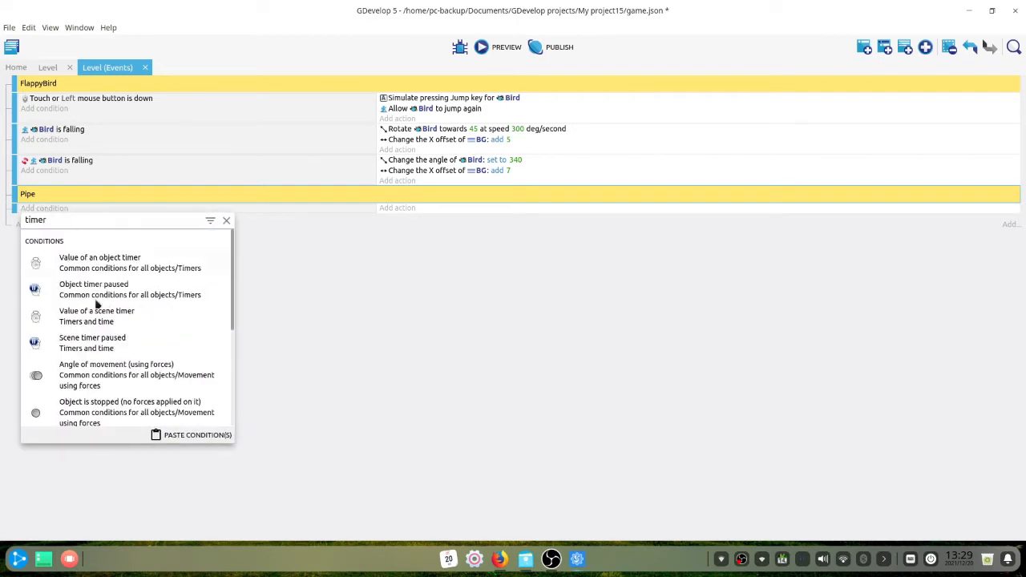
left_click(98, 318)
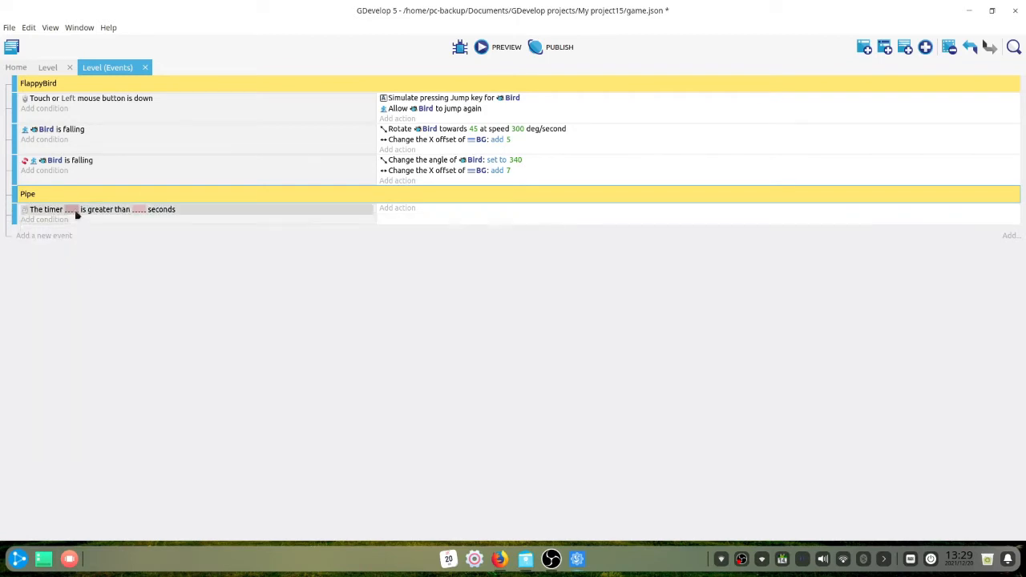
left_click(72, 210)
key("BackSpace")
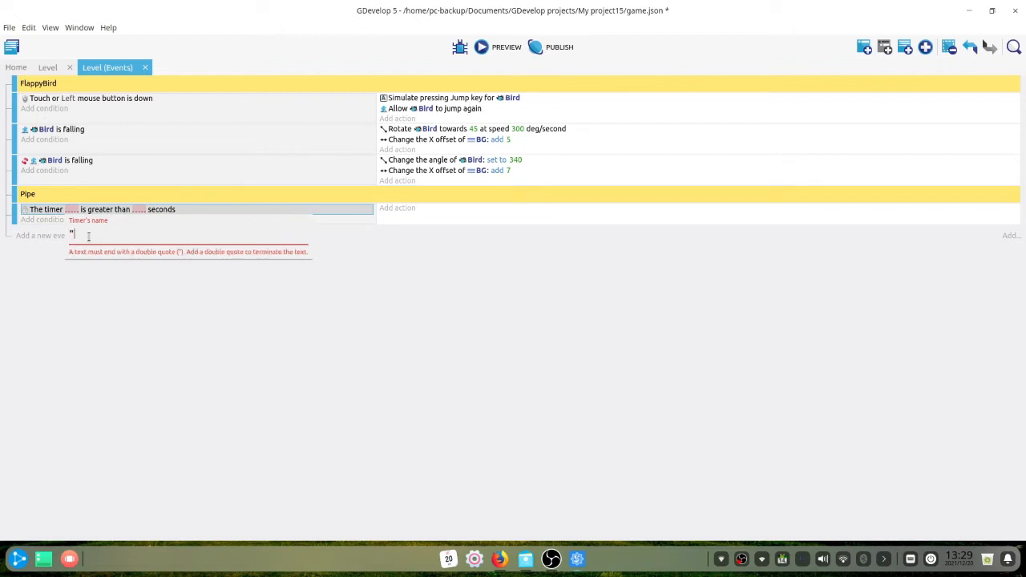
type("pipeDuration")
key("Return")
left_click(178, 209)
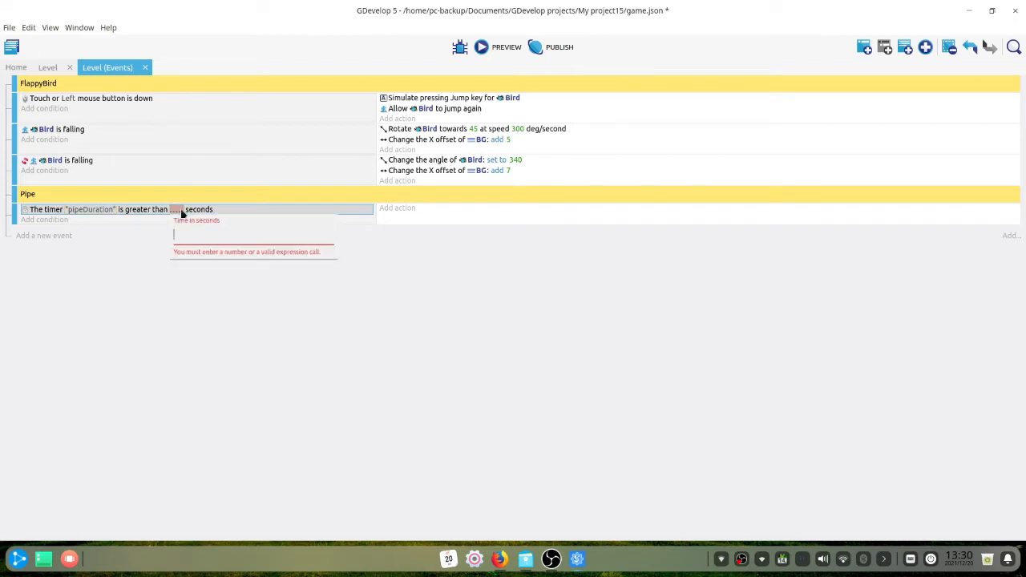
type("1.5")
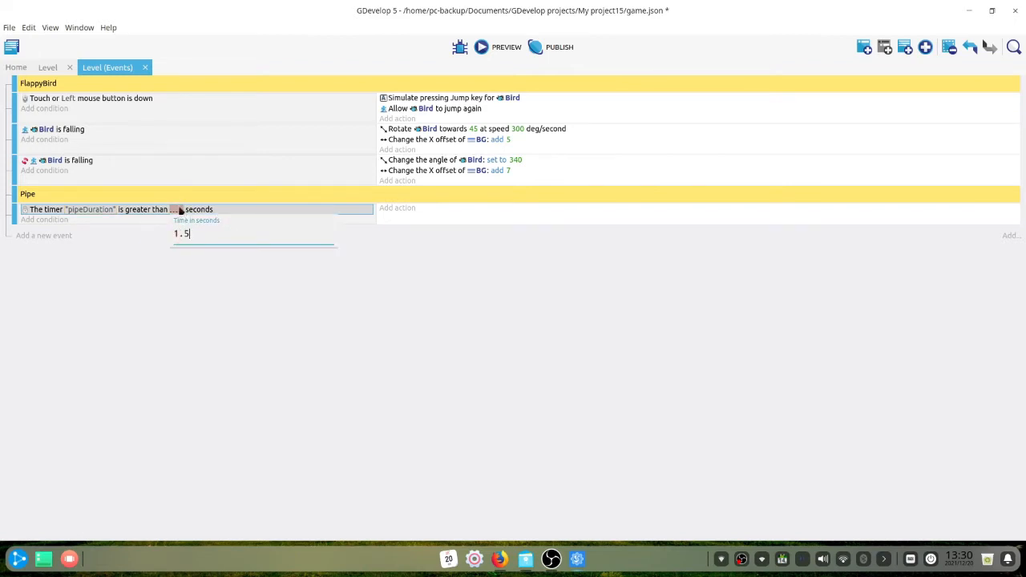
key("Return")
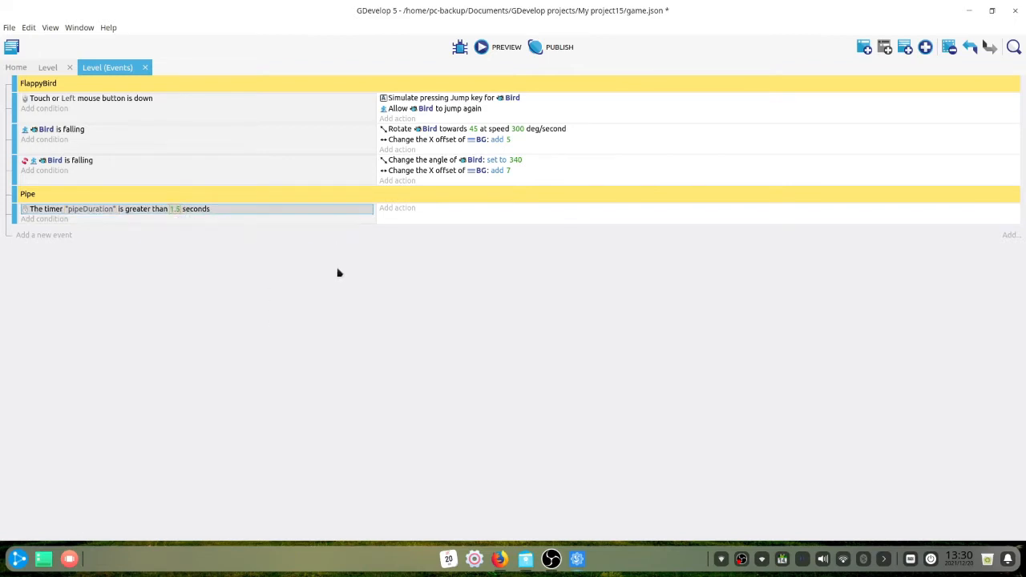
- Add a Create an object action for topPipe to the timer event, with X position 950
left_click(396, 208)
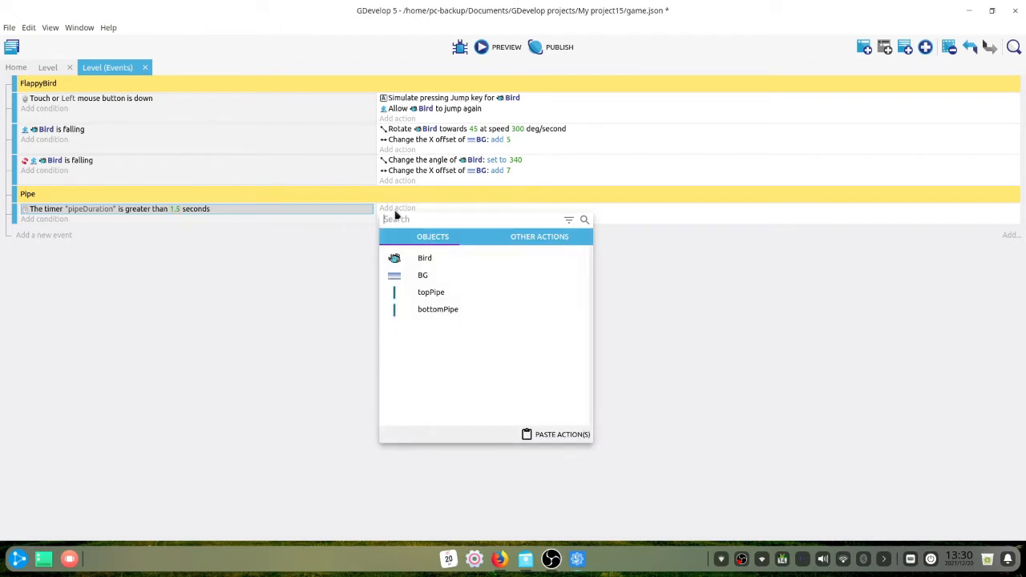
left_click(437, 295)
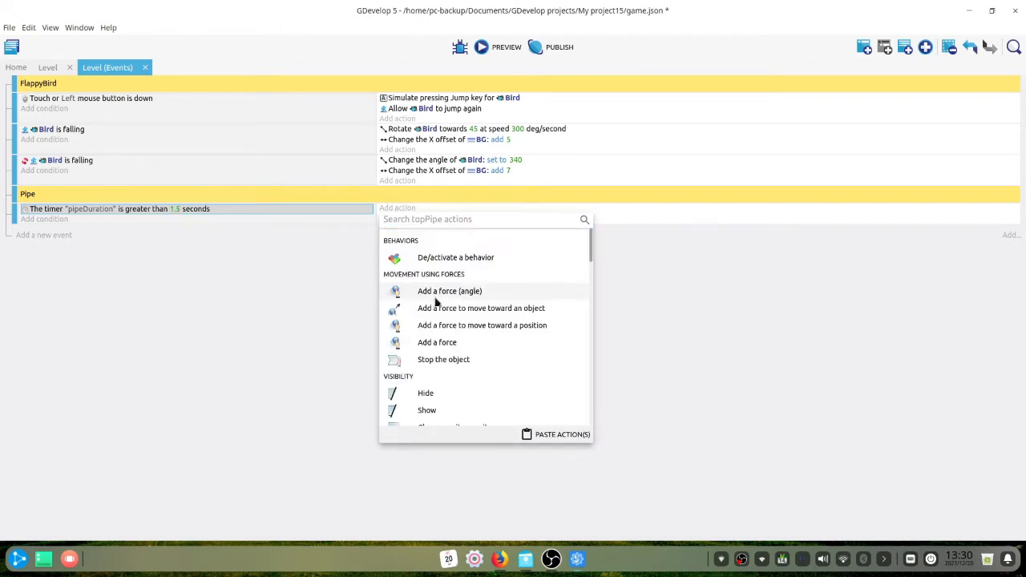
type("create")
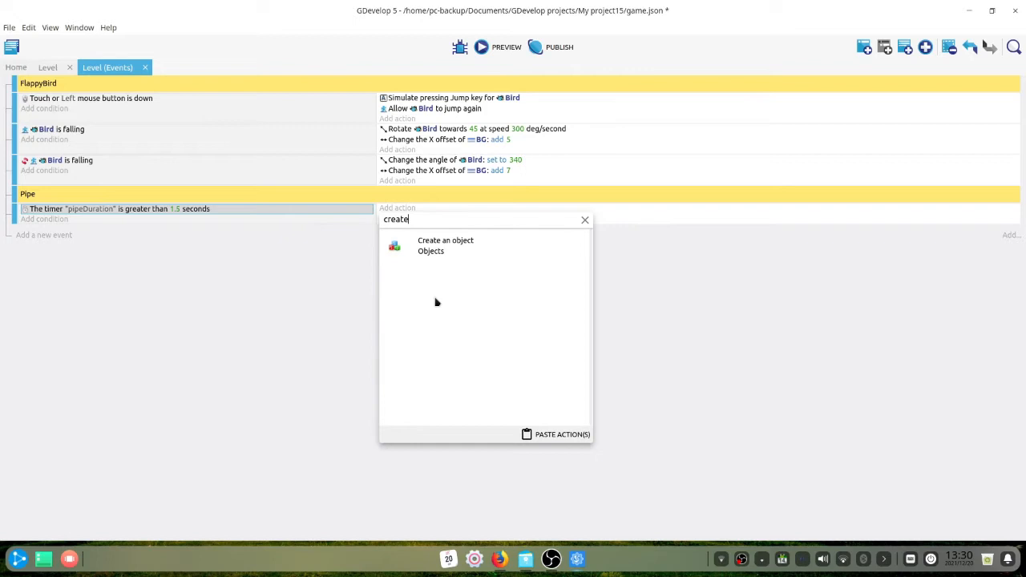
left_click(437, 246)
left_click(528, 209)
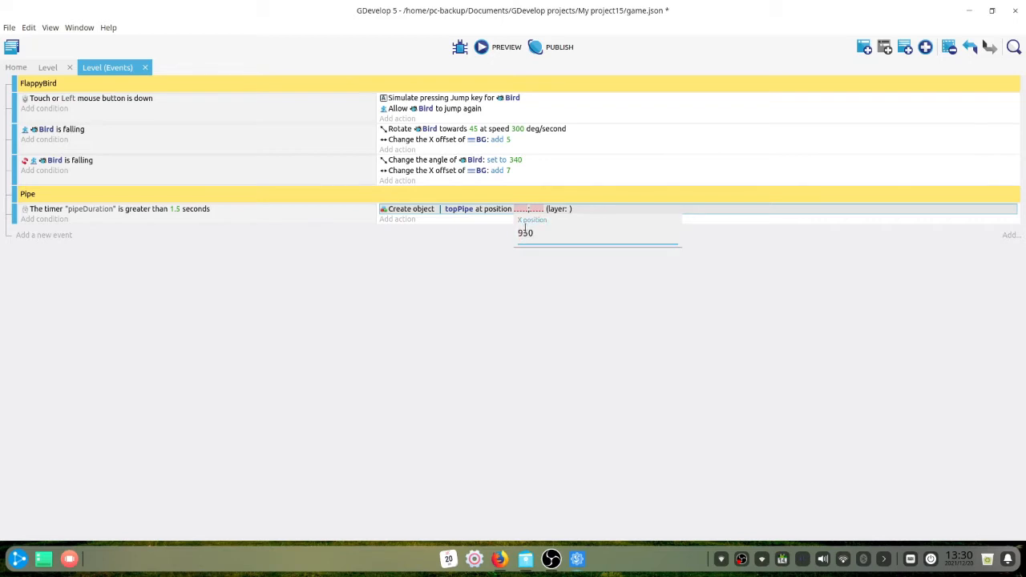
left_click(539, 208)
- Set the Y position of the topPipe creation action to RandomFloatInRange(350,650)
left_click(535, 209)
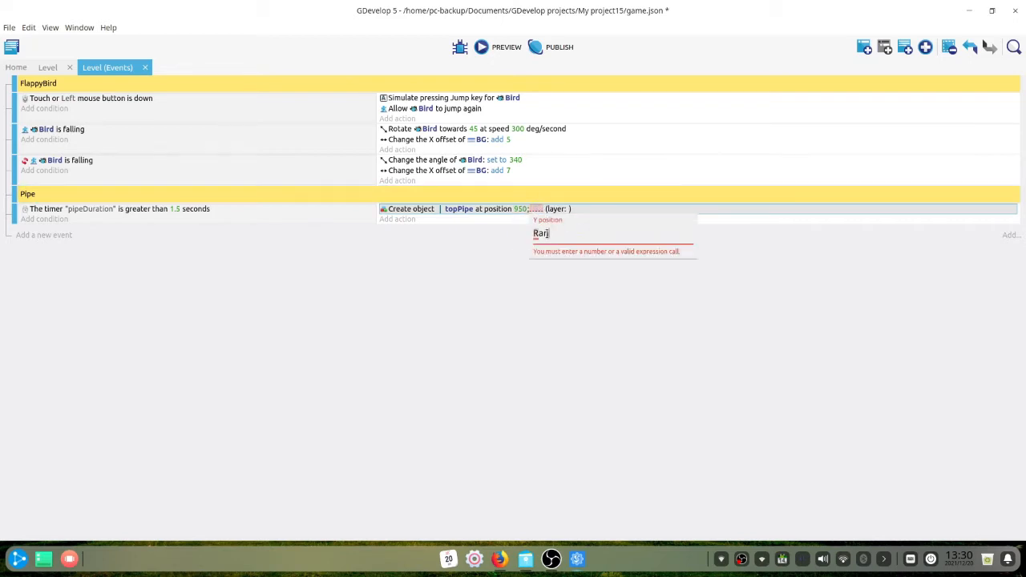
type("Random")
key("Down")
key("Down")
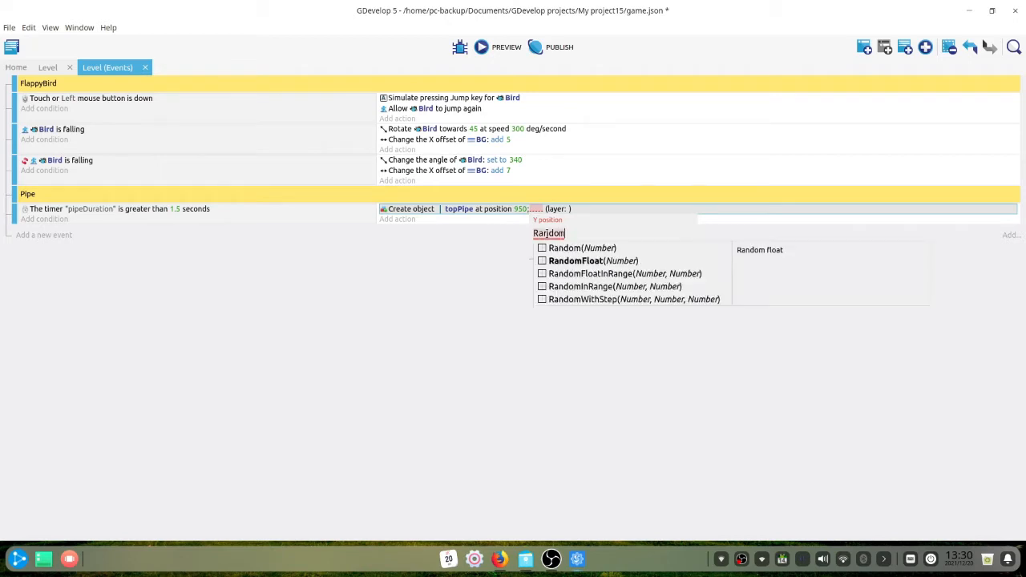
key("Return")
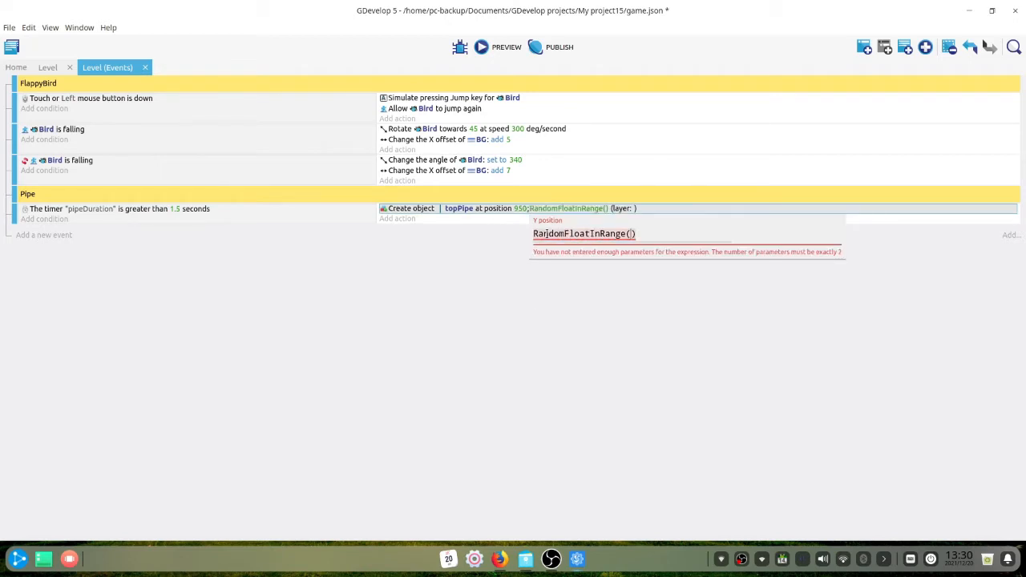
type("350")
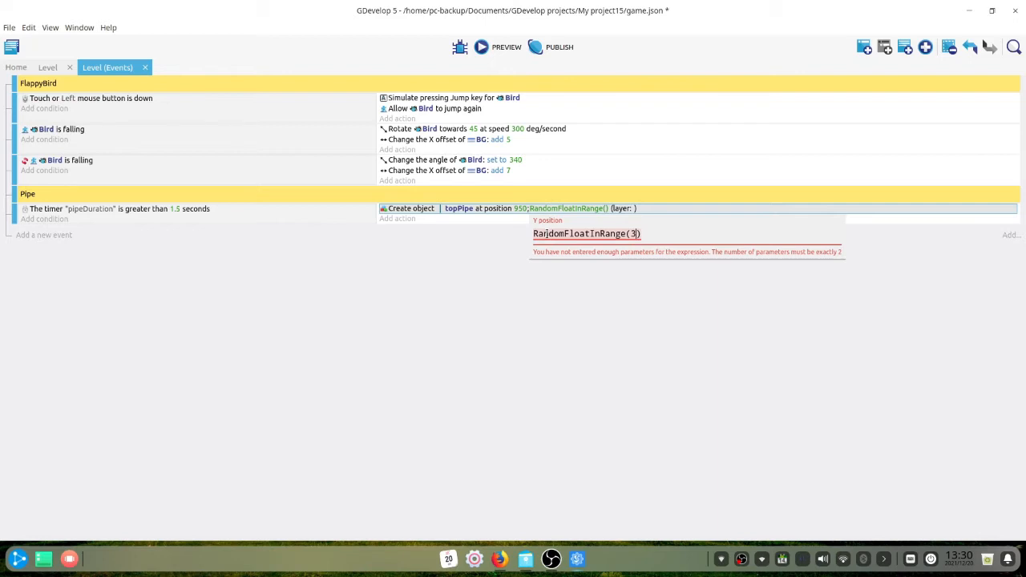
type(",6")
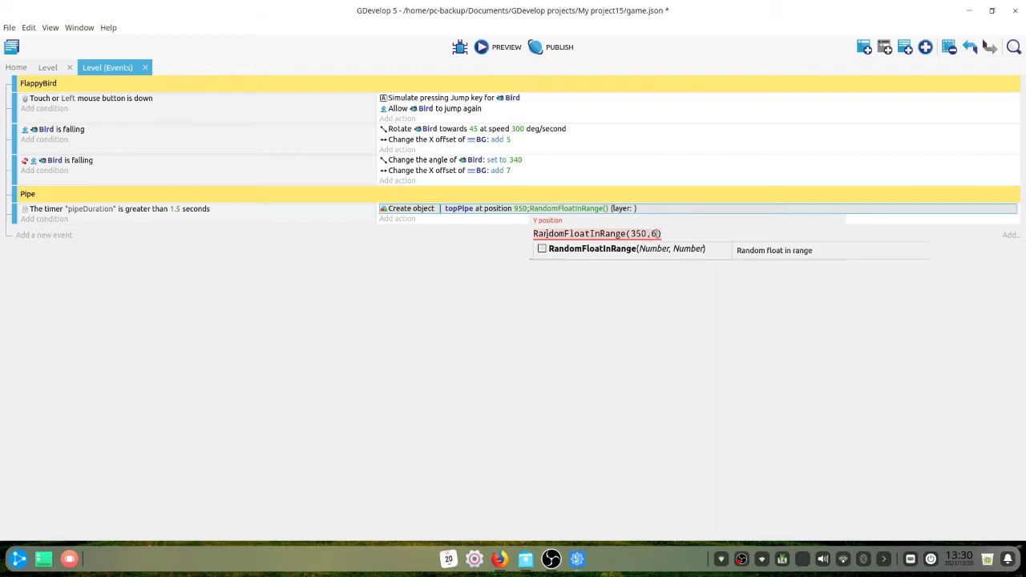
type("50")
left_click(441, 253)
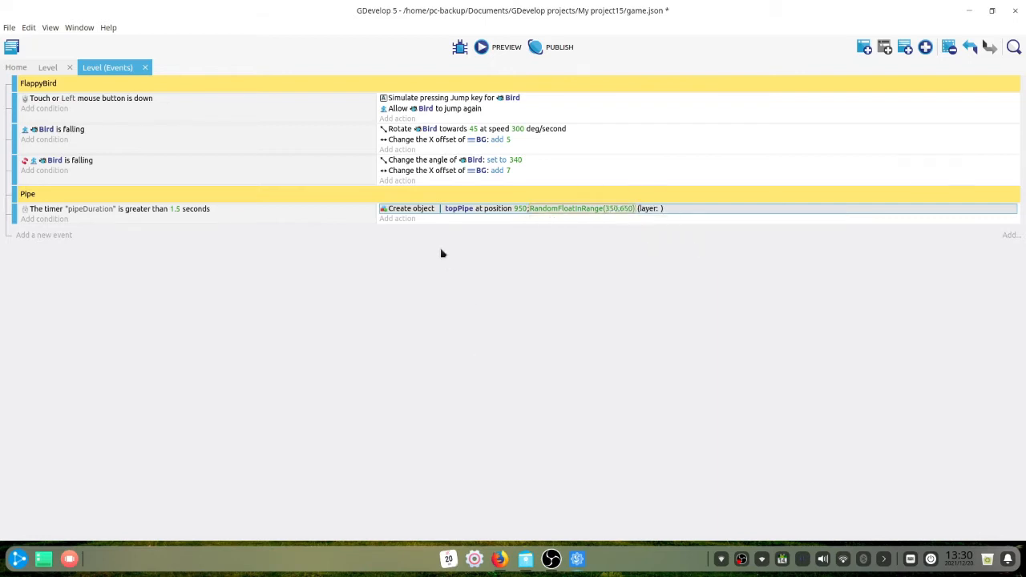
- Duplicate the topPipe creation action within the timer event and change the copy's object to bottomPipe
right_click(410, 212)
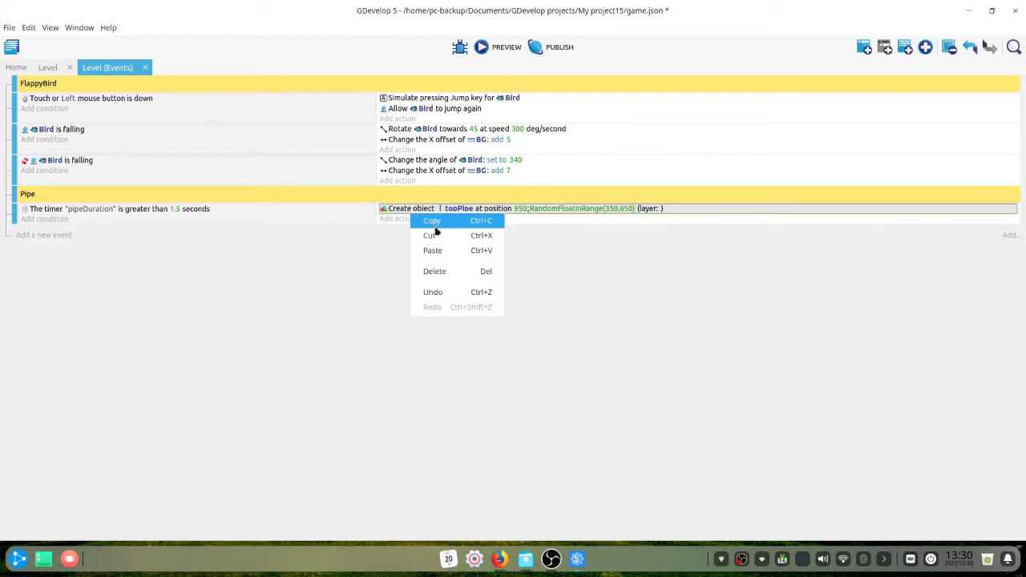
left_click(434, 224)
left_click(429, 220)
left_click(461, 219)
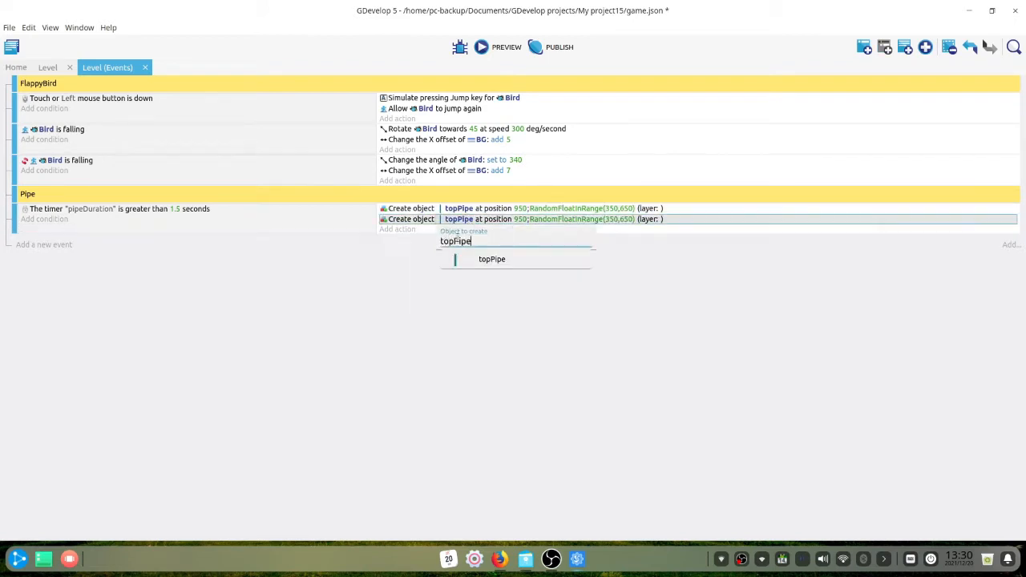
double_click(453, 240)
type("bo")
left_click(533, 259)
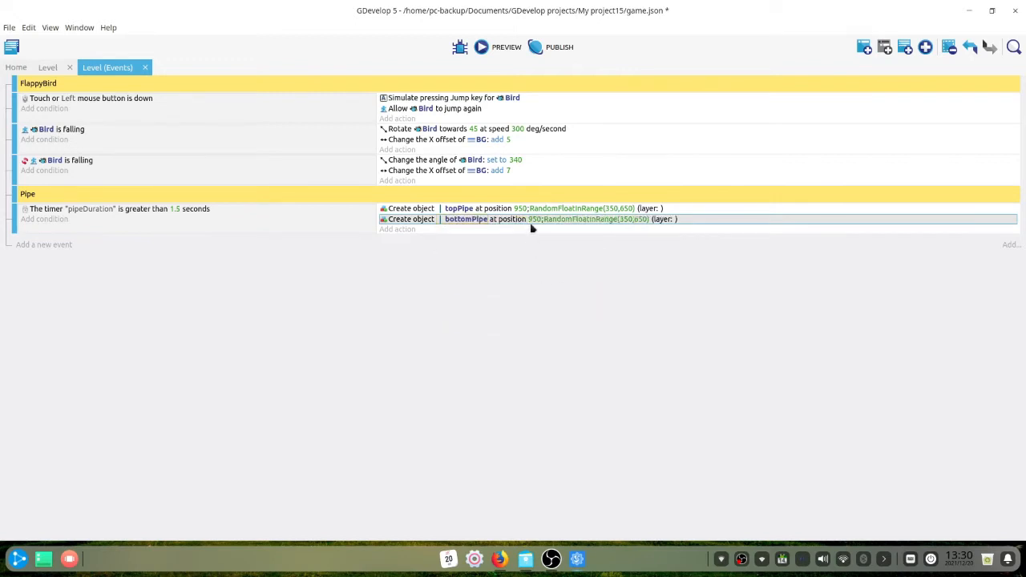
- Set the Y position of the bottomPipe creation action to topPipe.Y()+300
left_click(534, 220)
left_click(577, 222)
left_click(577, 222)
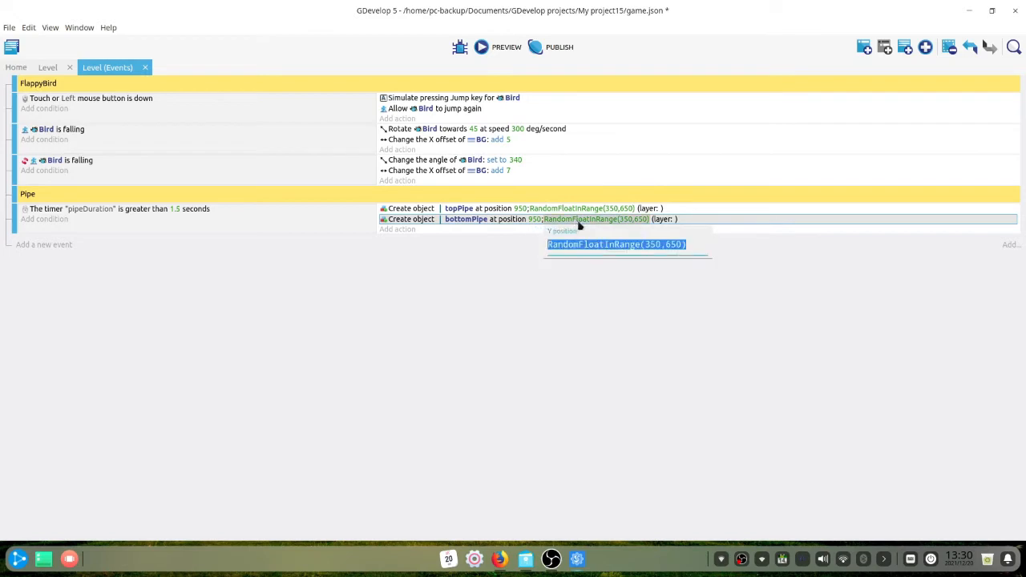
type("pip")
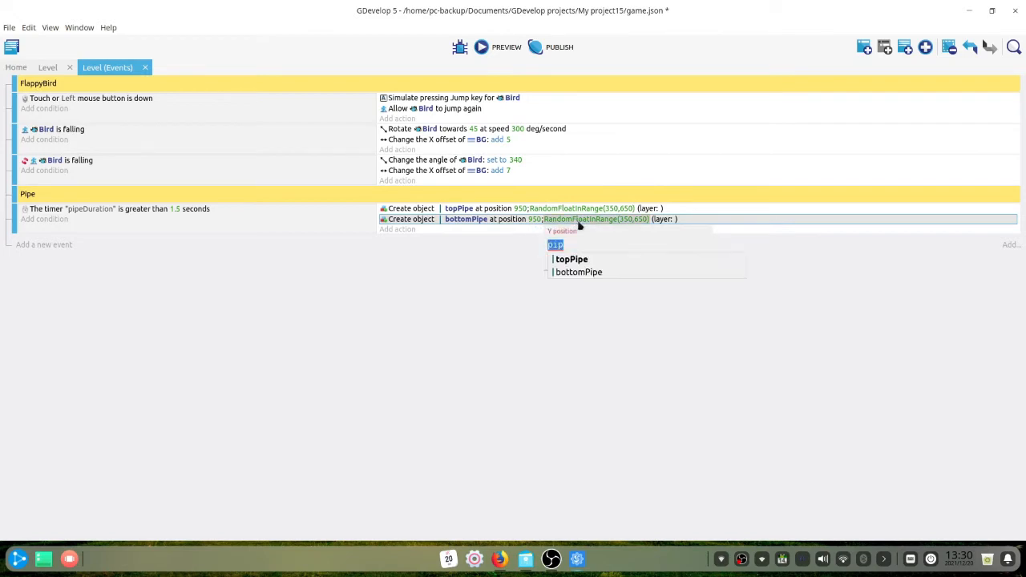
type("topPipe.")
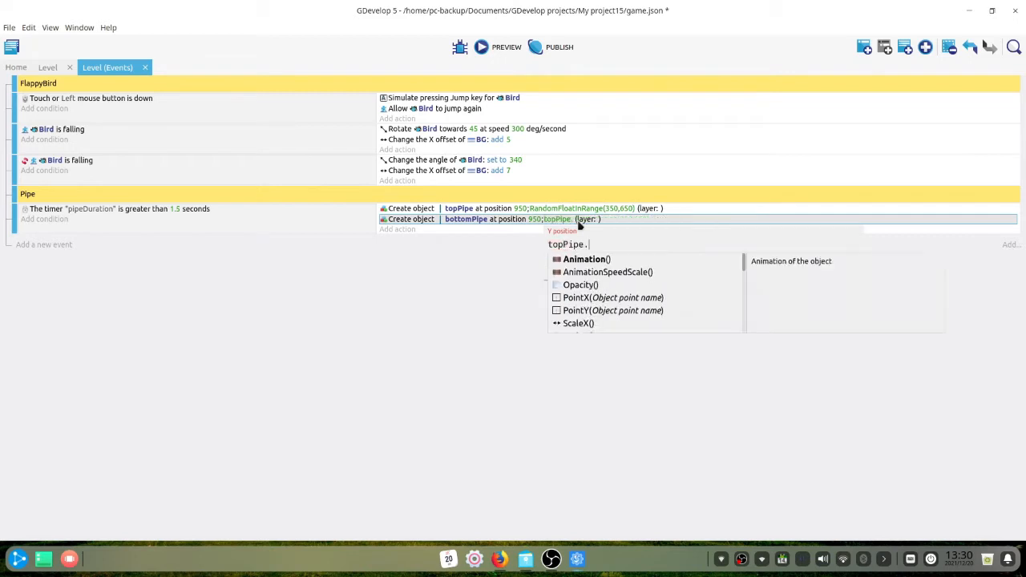
type("Y()")
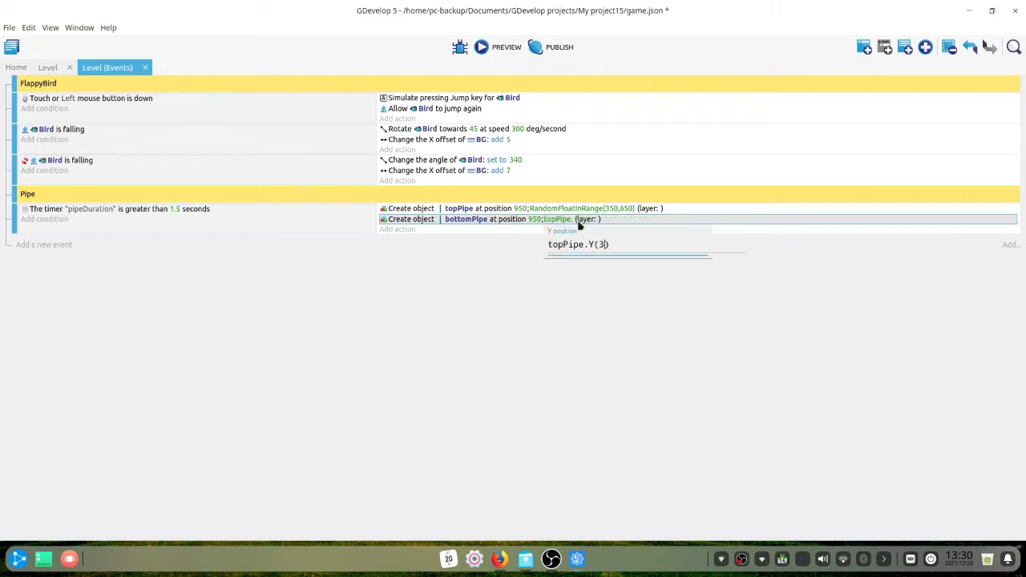
key("BackSpace")
key("BackSpace")
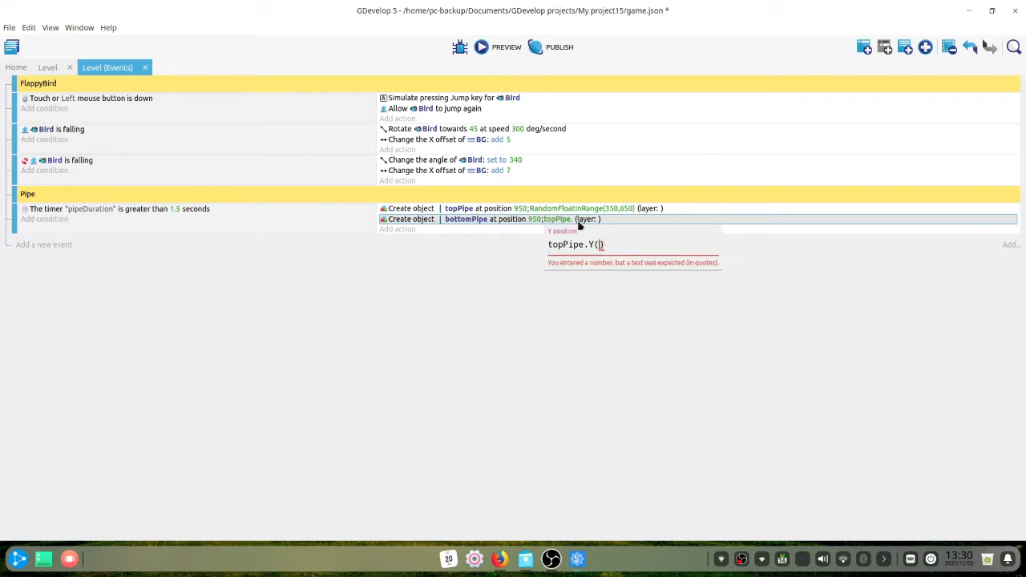
key("End")
type("+300")
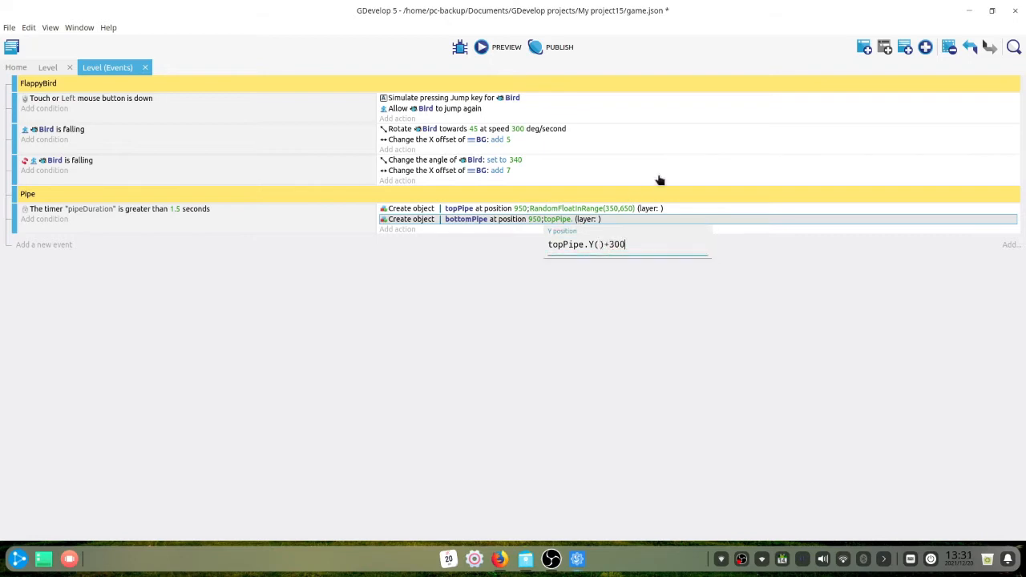
left_click(508, 350)
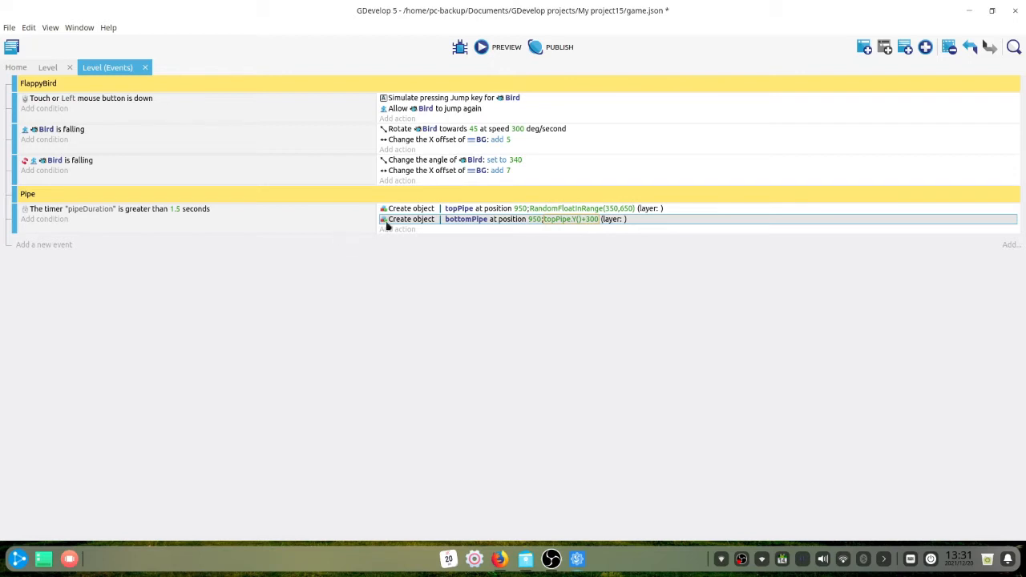
right_click(136, 226)
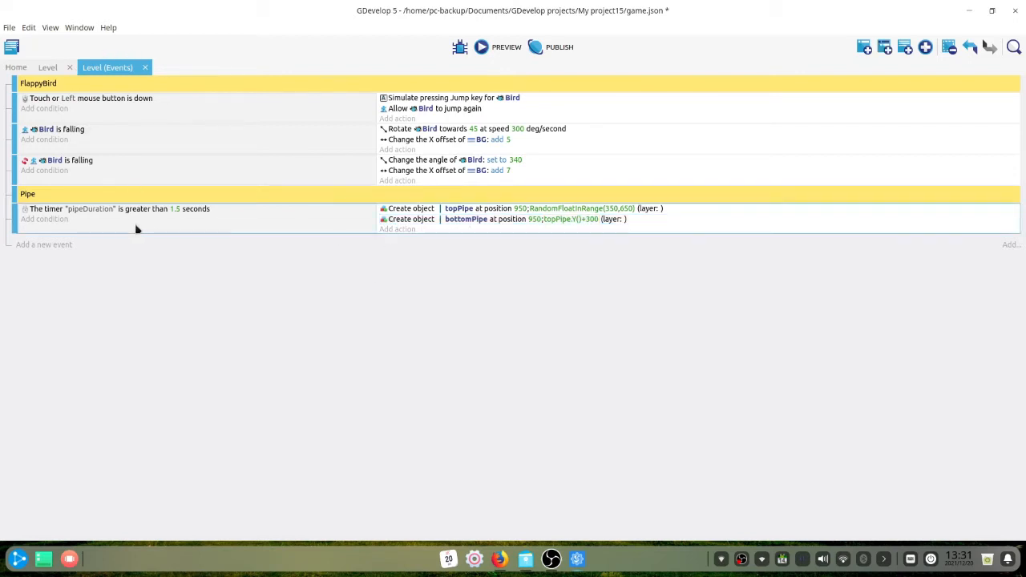
left_click(150, 238)
key("ctrl+v")
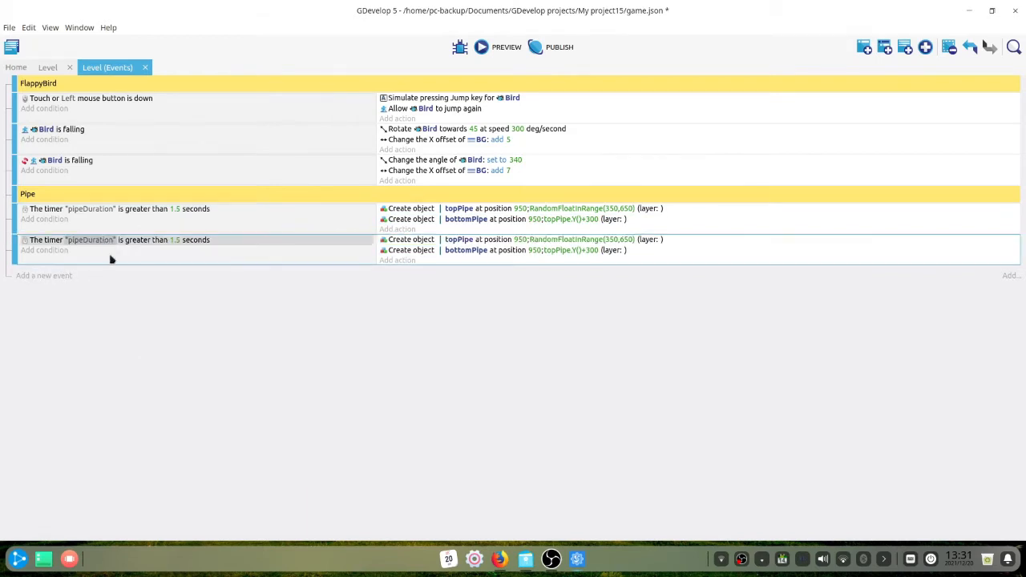
key("Delete")
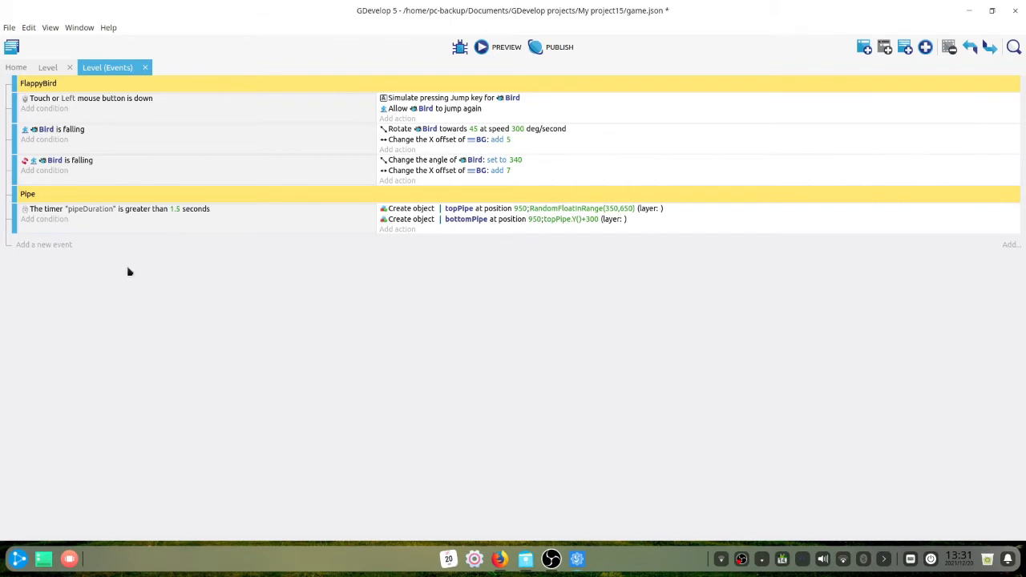
- Add a new event below the pipe timer event with the condition that Bird is falling
left_click(50, 245)
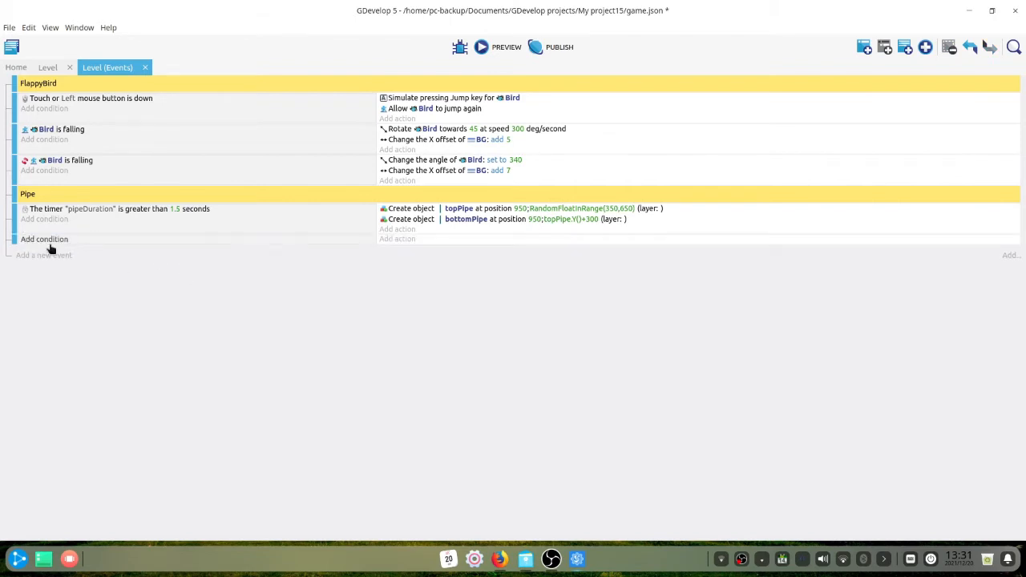
left_click(46, 239)
left_click(66, 291)
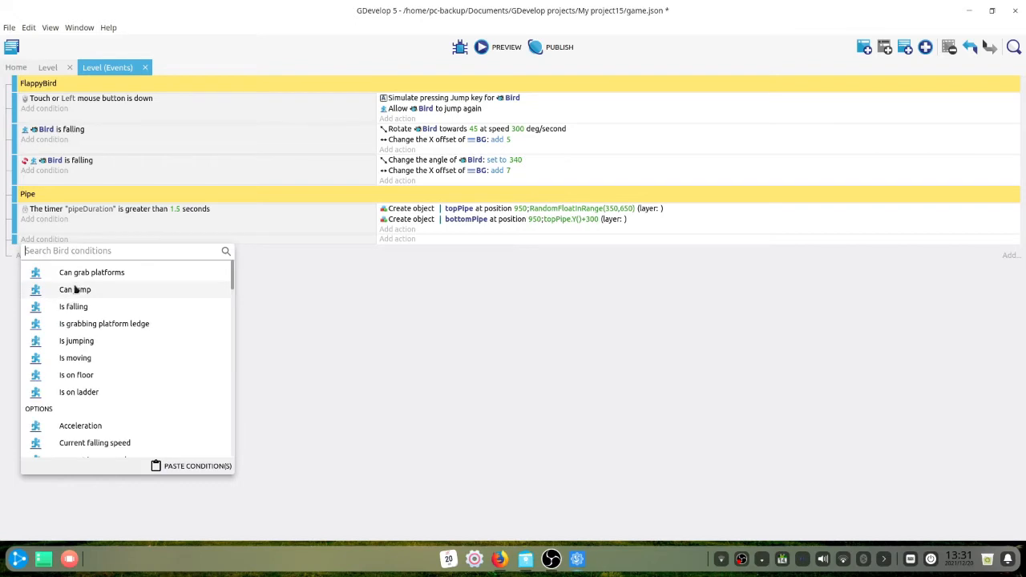
type("fall")
left_click(71, 273)
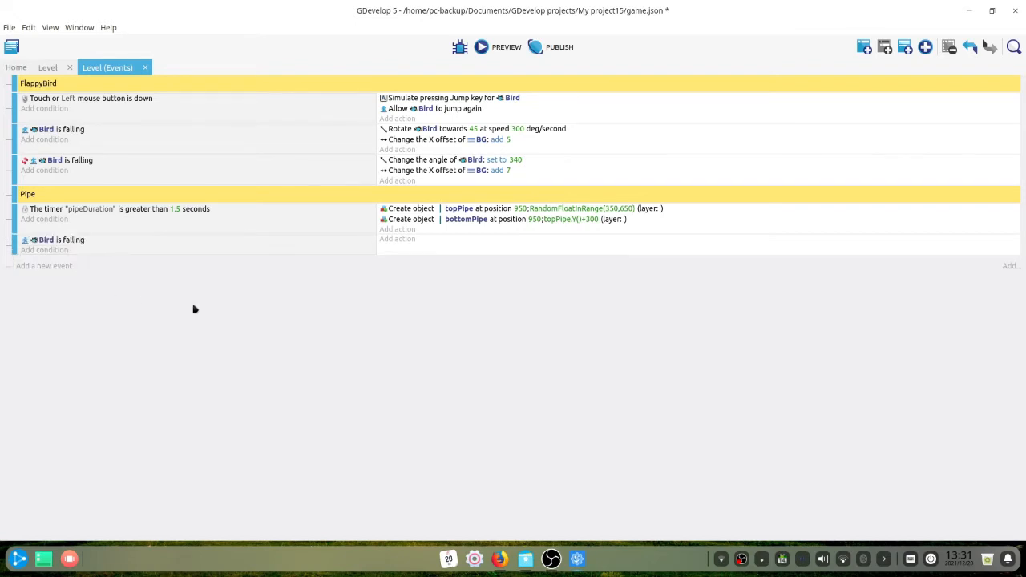
left_click(416, 142)
right_click(415, 142)
left_click(437, 146)
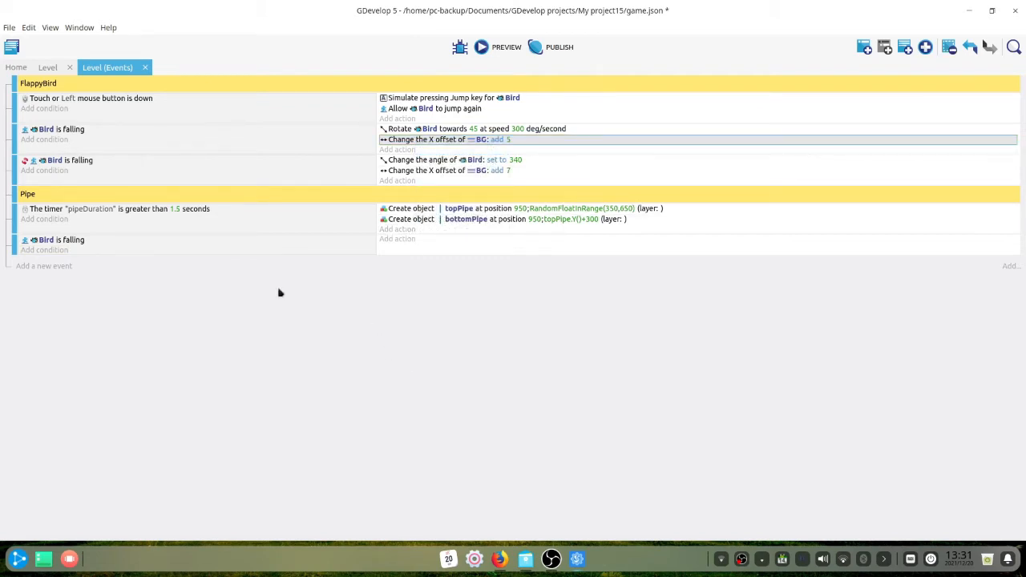
- Add an Add a force action for topPipe to the Bird is falling event in the Pipe section
left_click(412, 239)
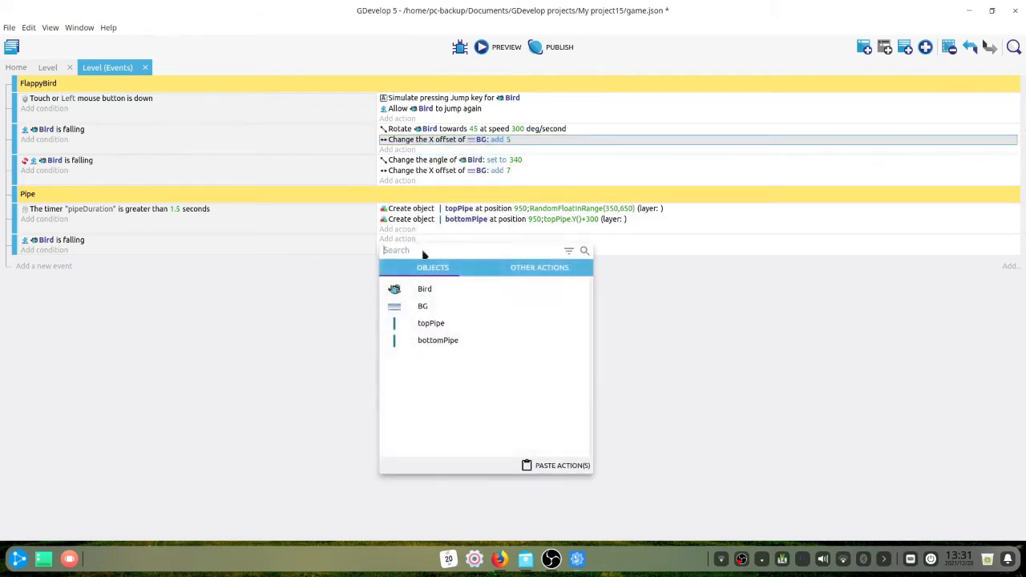
left_click(432, 324)
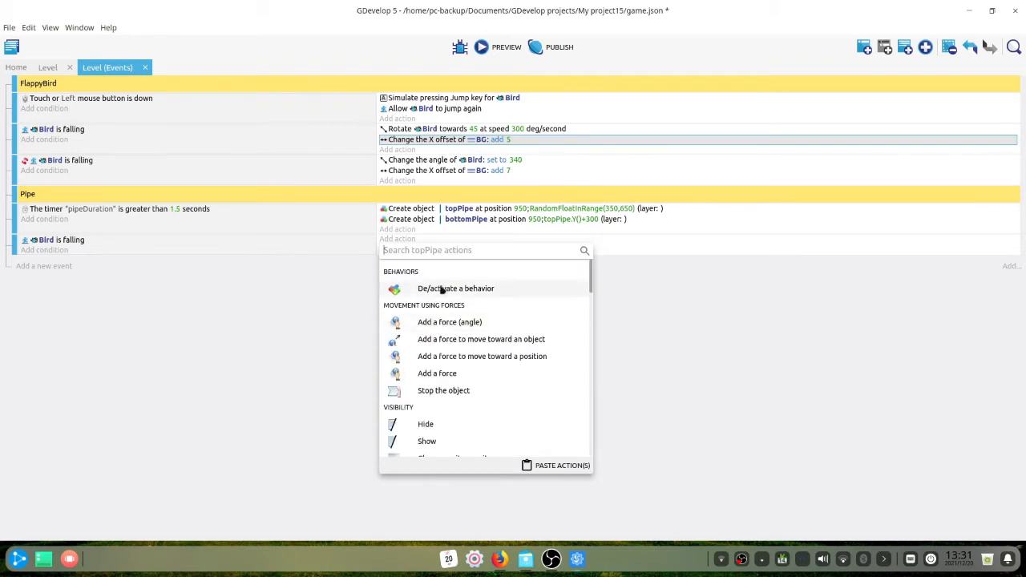
type("force")
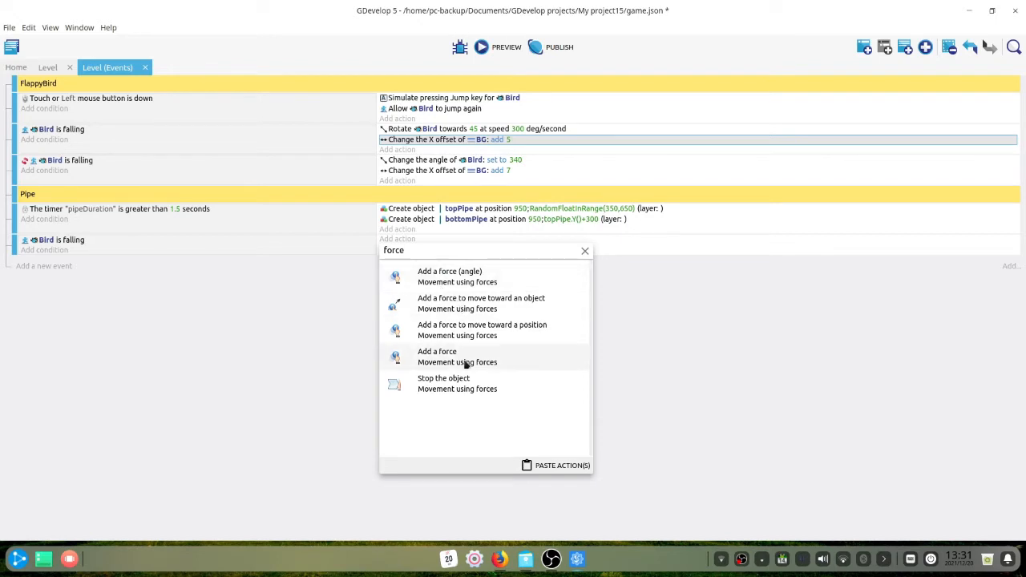
left_click(465, 362)
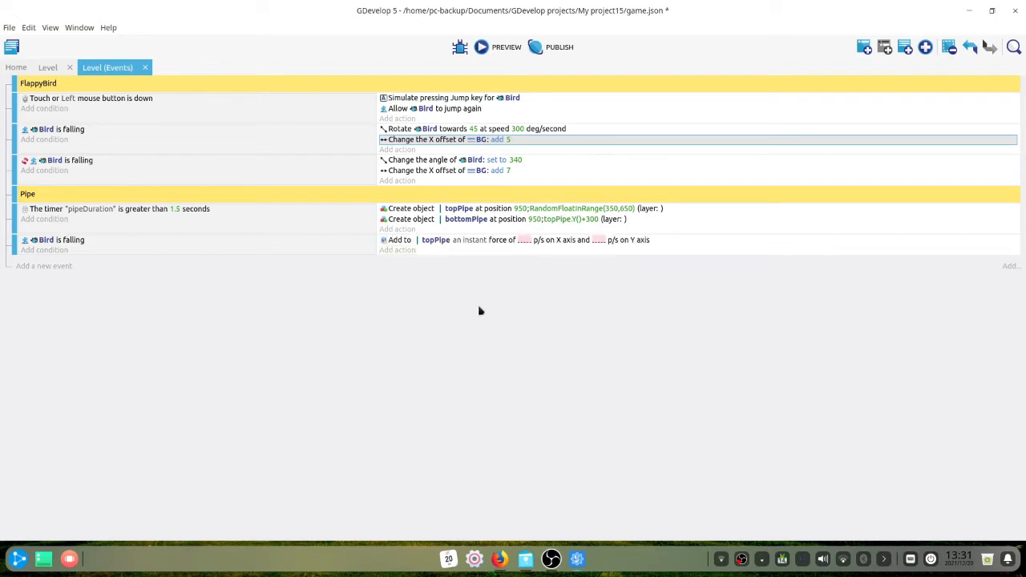
- Set topPipe's instant force to -350 on the X axis and 0 on the Y axis
double_click(399, 241)
left_click(738, 107)
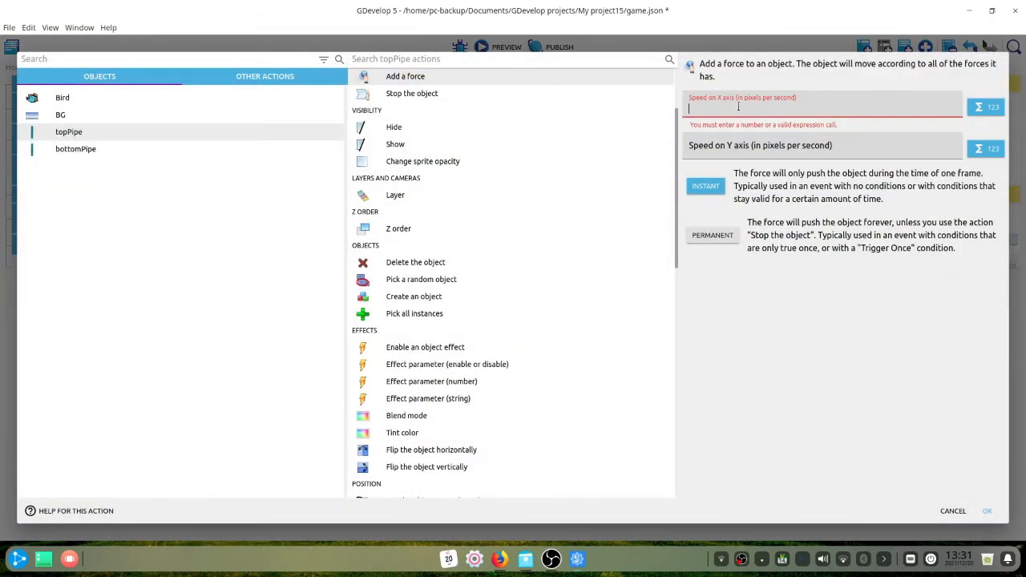
type("350")
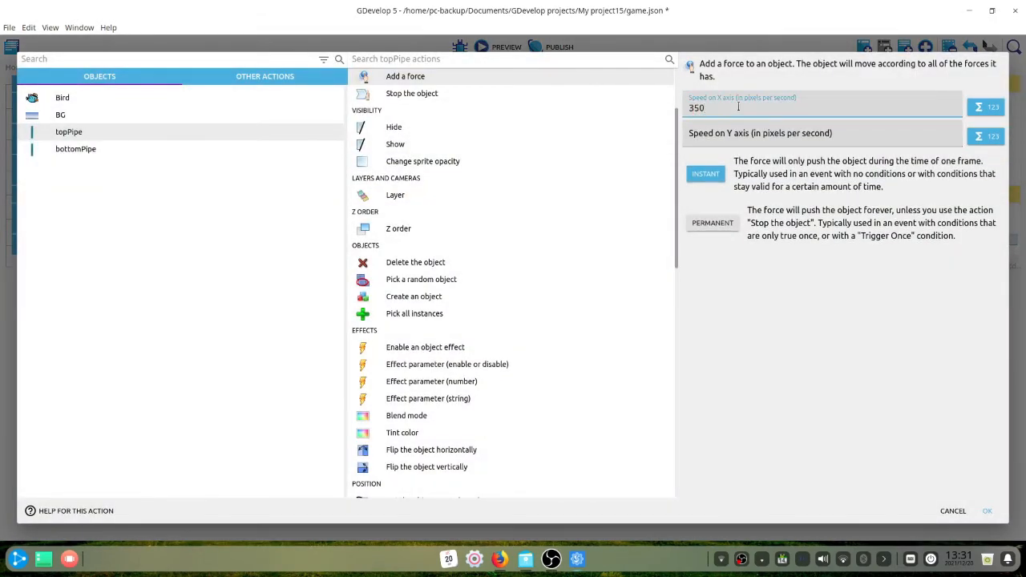
key("Tab")
key("Tab")
type("0")
left_click(706, 111)
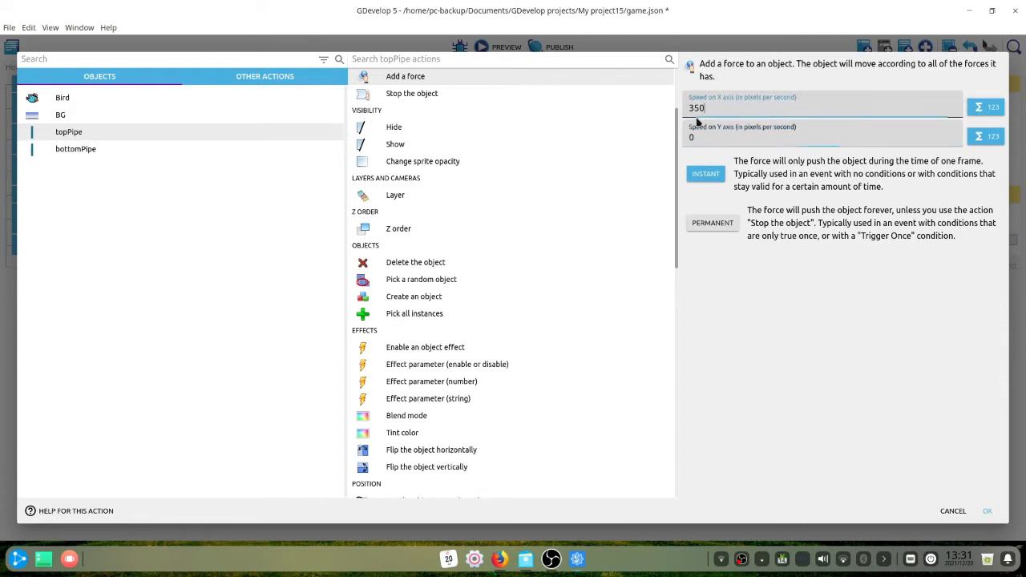
type("-")
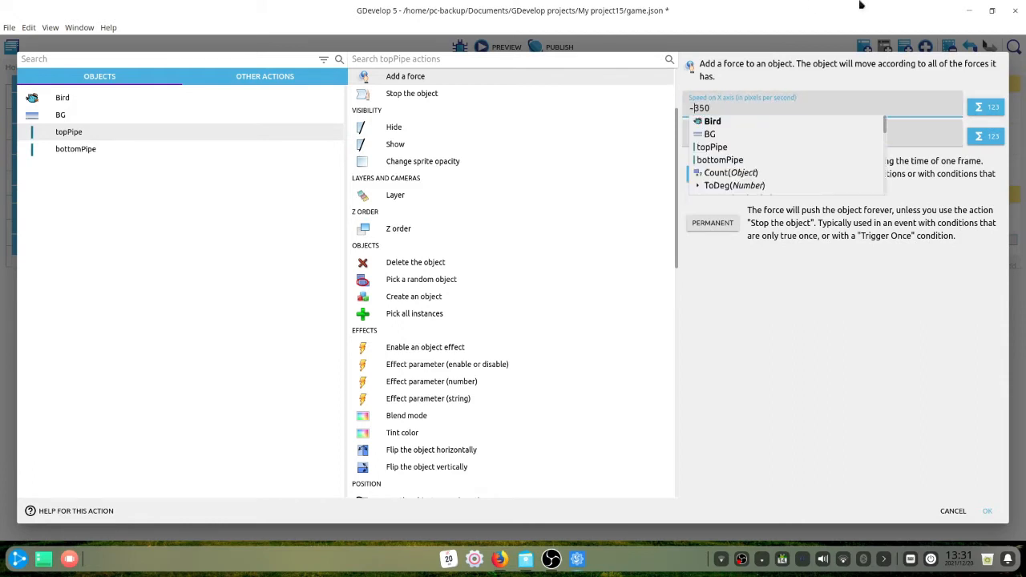
left_click(986, 511)
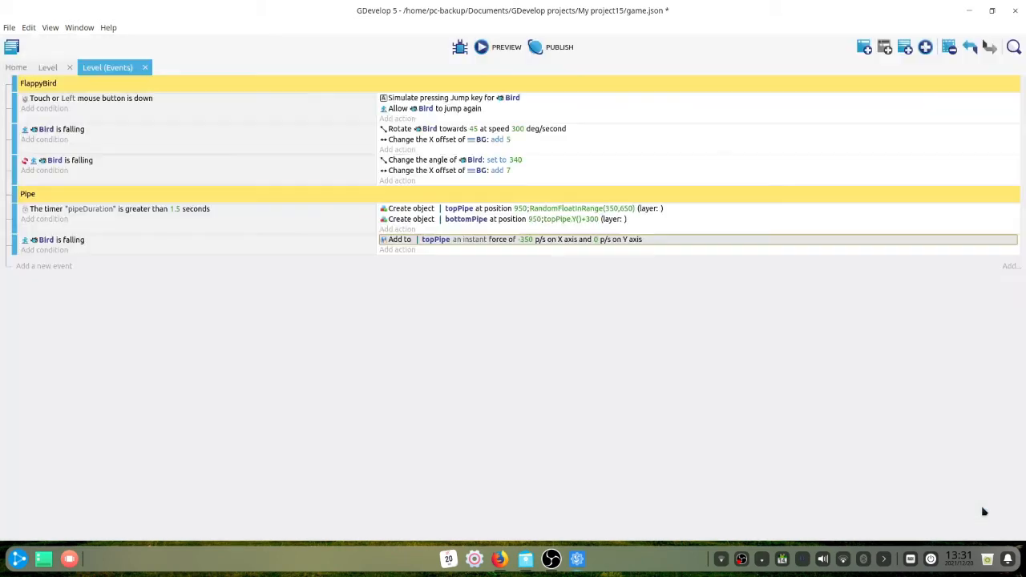
- Duplicate the topPipe force action within the same event and change the copy's object to bottomPipe
right_click(397, 240)
left_click(412, 247)
left_click(429, 250)
left_click(435, 250)
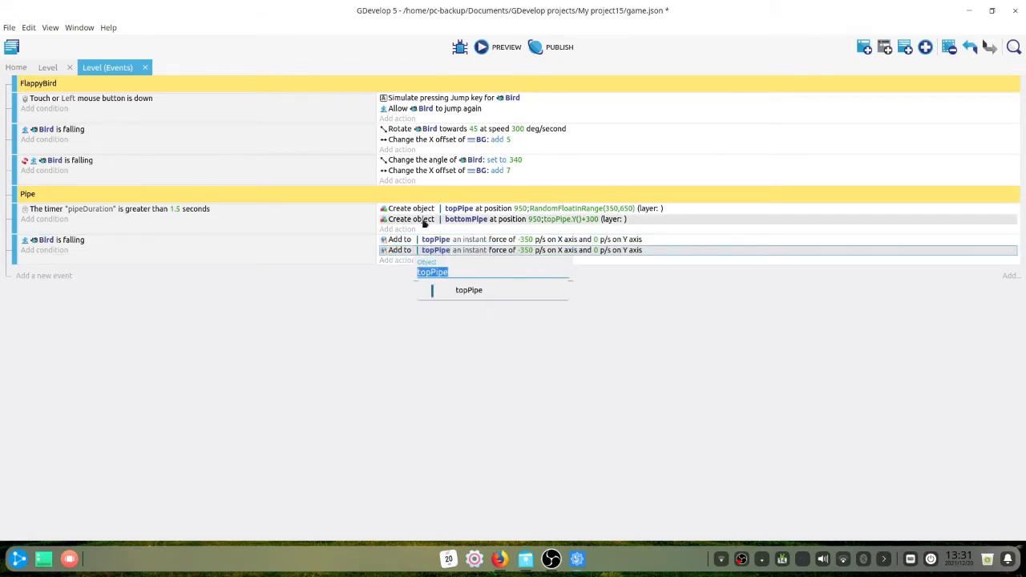
type("bot")
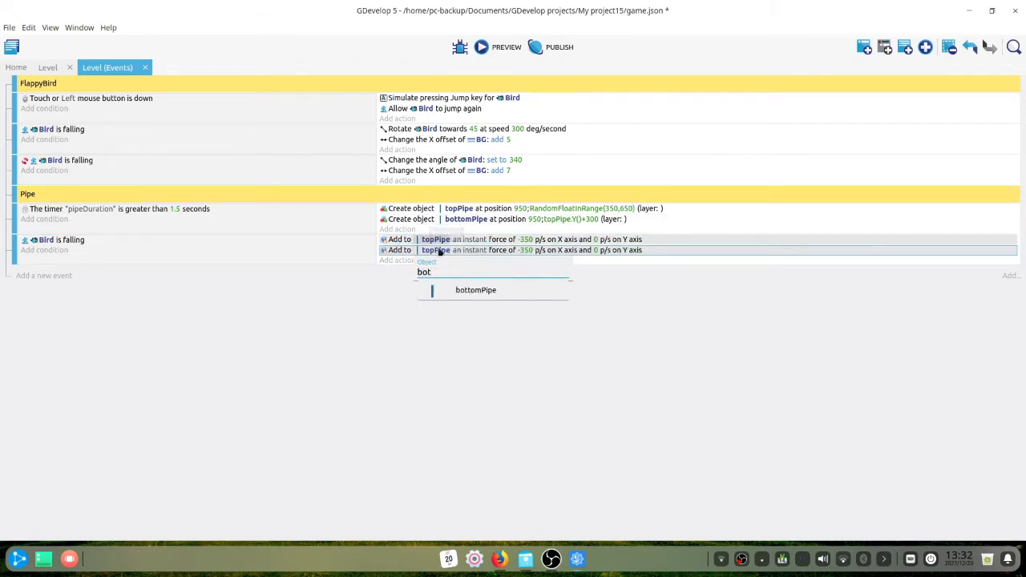
left_click(461, 291)
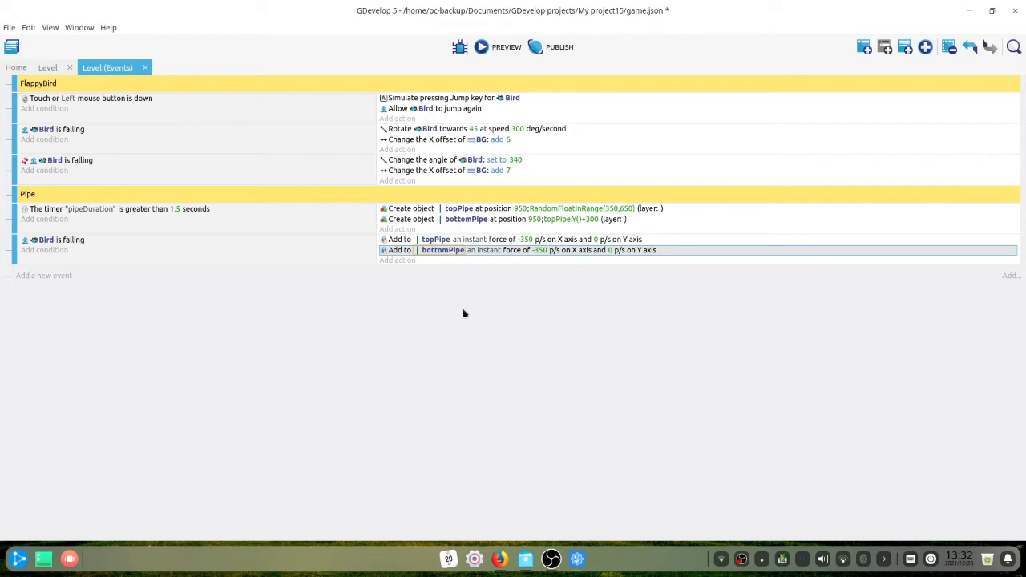
- Duplicate the Bird is falling event with the pipe forces and invert the condition in the copy
left_click(176, 255)
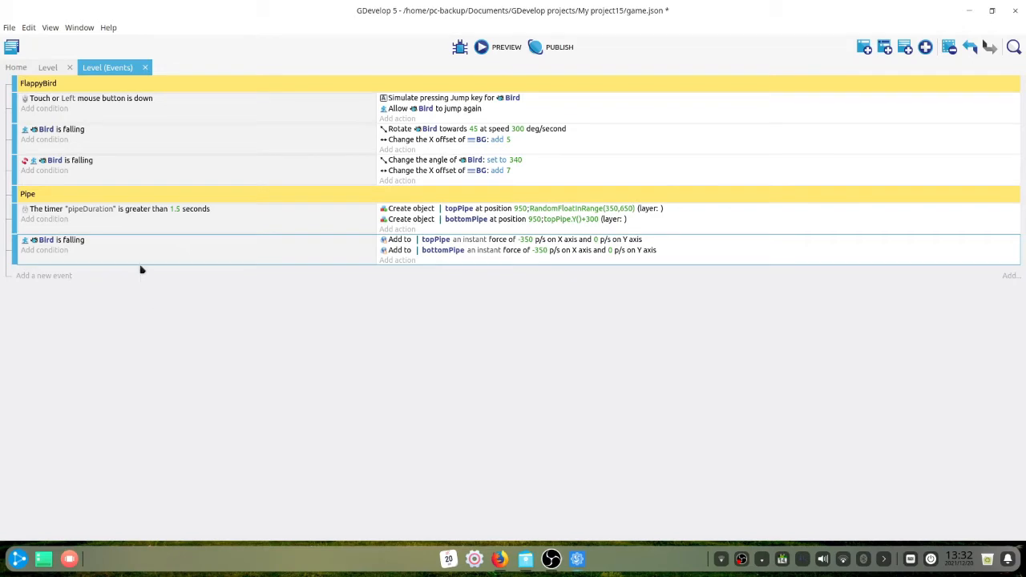
right_click(139, 266)
left_click(163, 276)
key("ctrl+v")
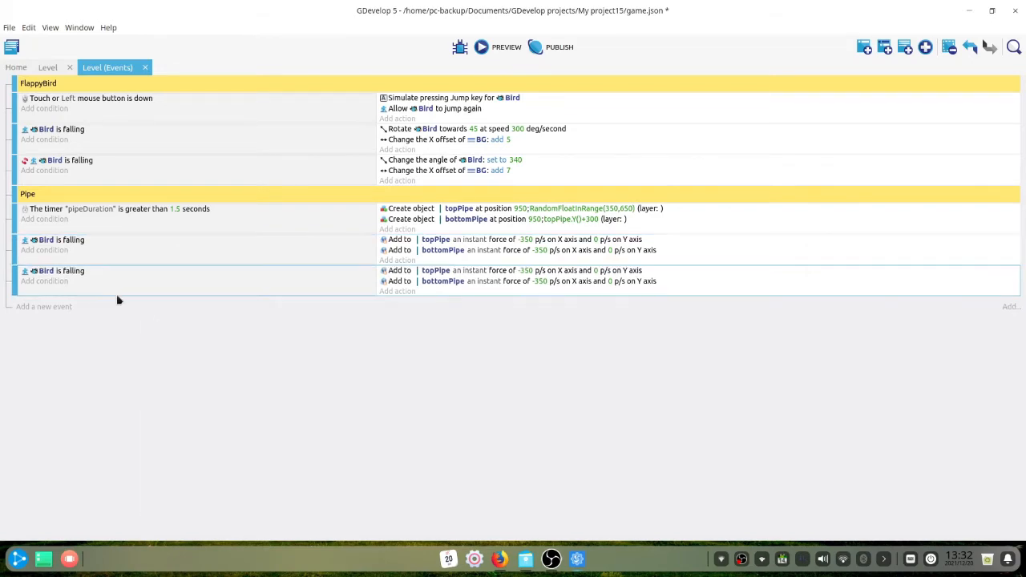
left_click(88, 277)
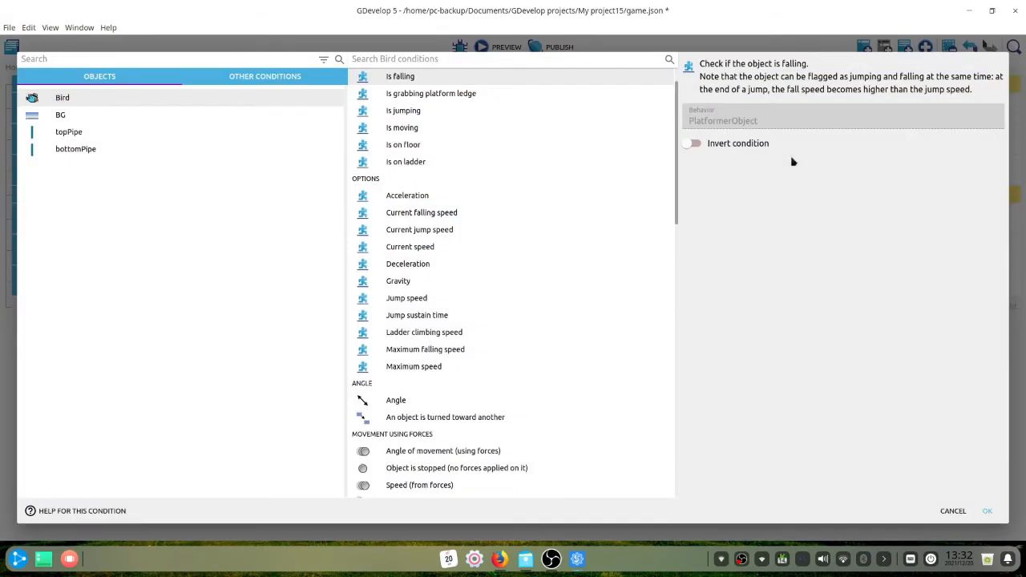
left_click(695, 144)
left_click(986, 511)
- Set the X-axis speed of the topPipe force to -400 in the inverted falling event
left_click(525, 271)
key("ctrl+a")
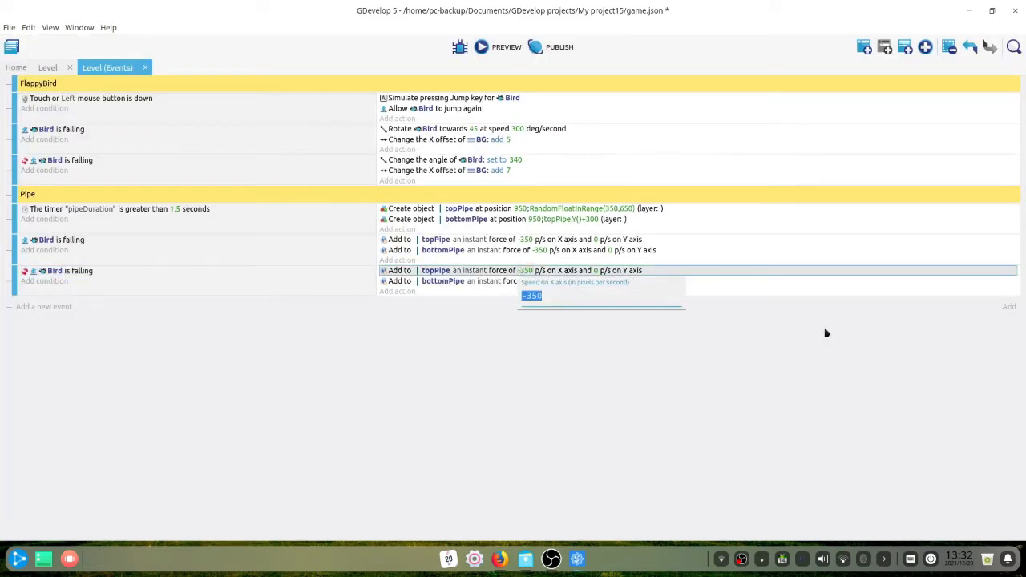
key("Right")
key("BackSpace")
key("BackSpace")
type("400")
key("Left")
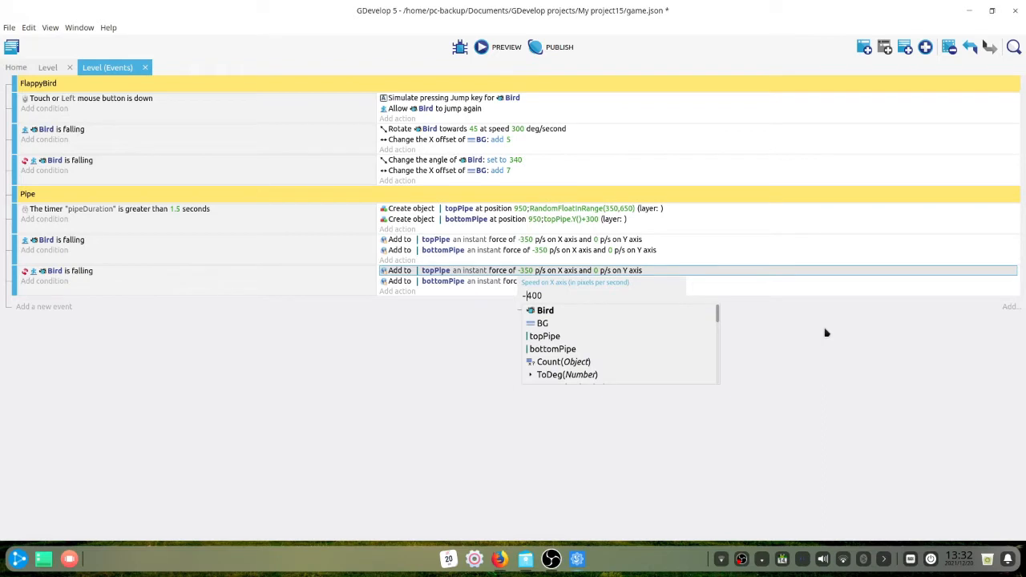
left_click(709, 391)
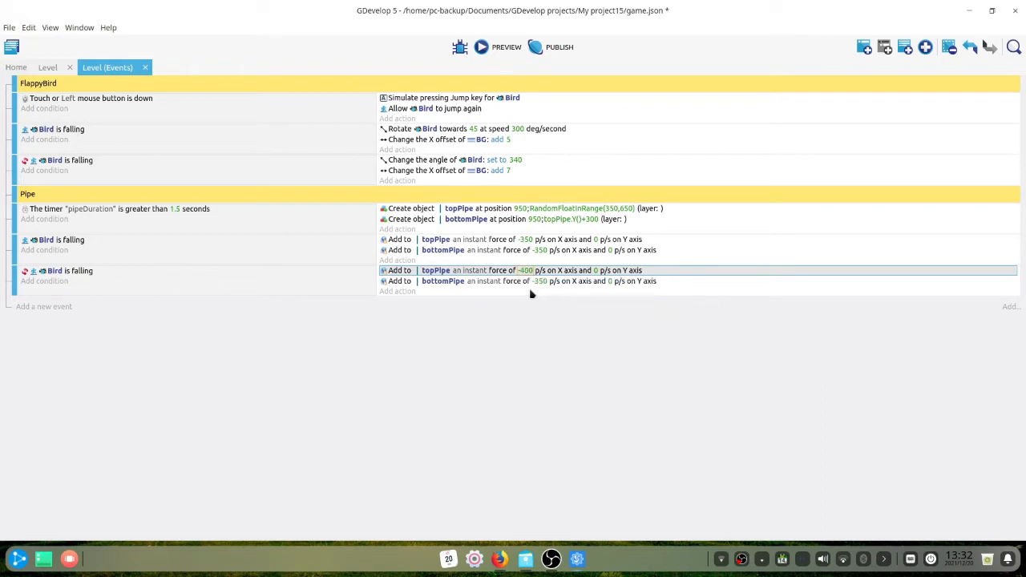
- Set the X-axis speed of the bottomPipe force to -400 in the inverted falling event
left_click(540, 281)
key("Delete")
key("Delete")
key("Delete")
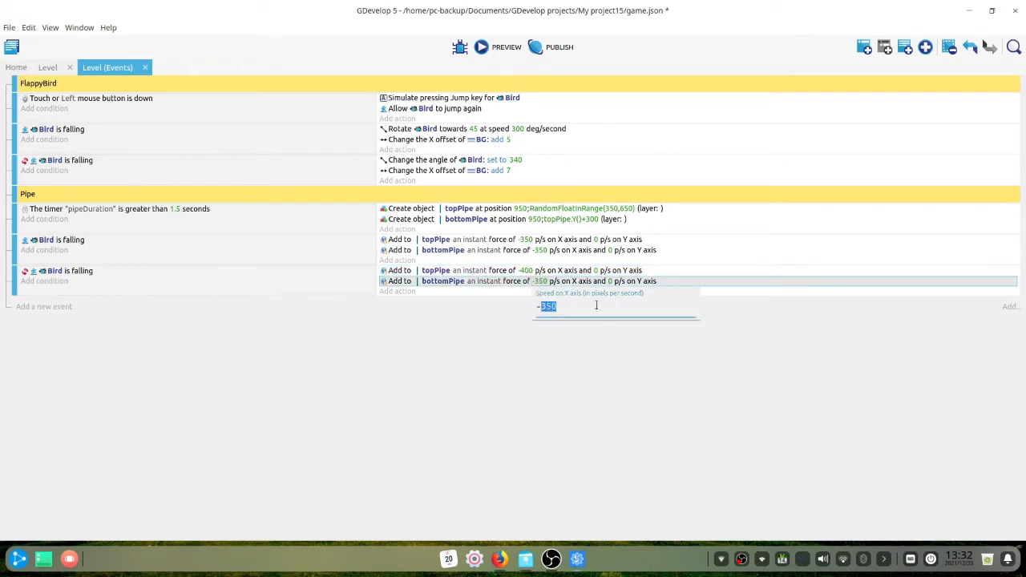
type("400")
left_click(353, 471)
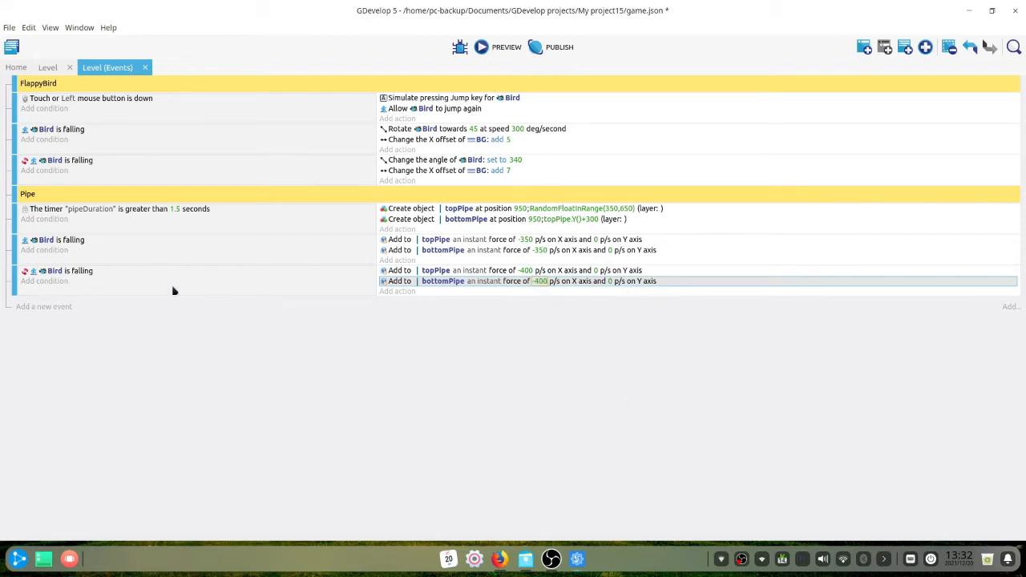
- Add a comment reading POINT below the pipe movement events
left_click(905, 47)
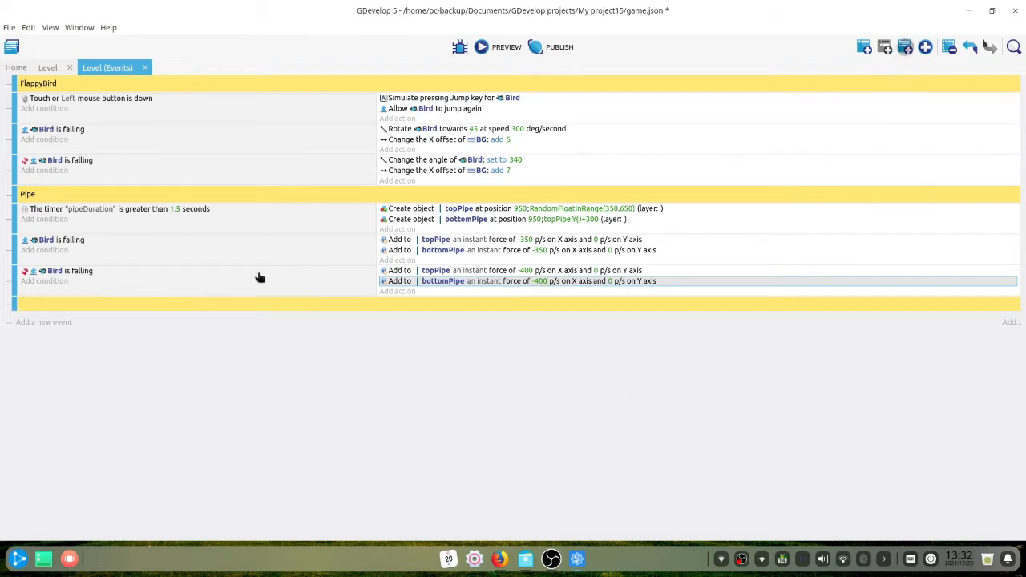
left_click(43, 305)
type("POINT")
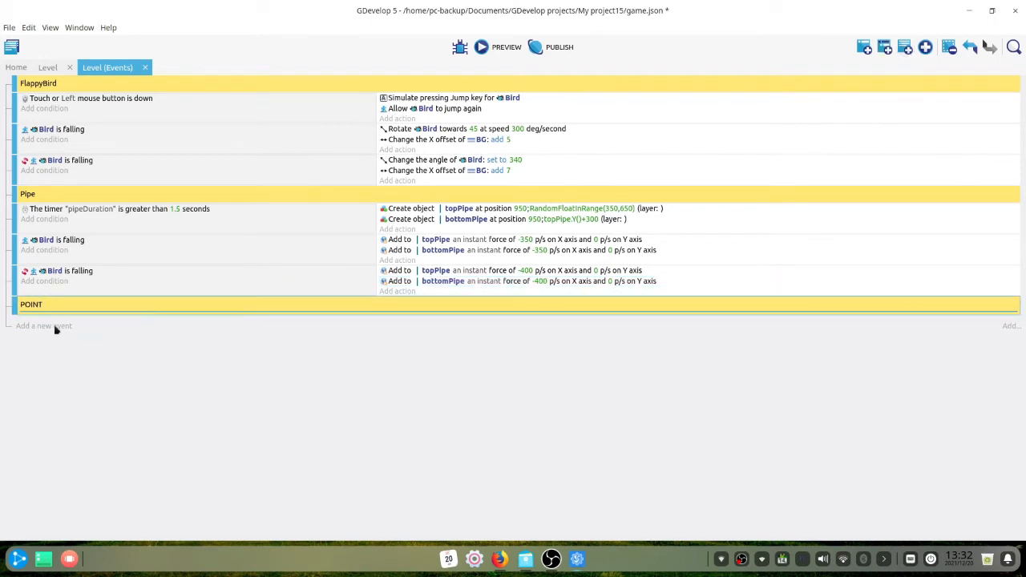
left_click(55, 327)
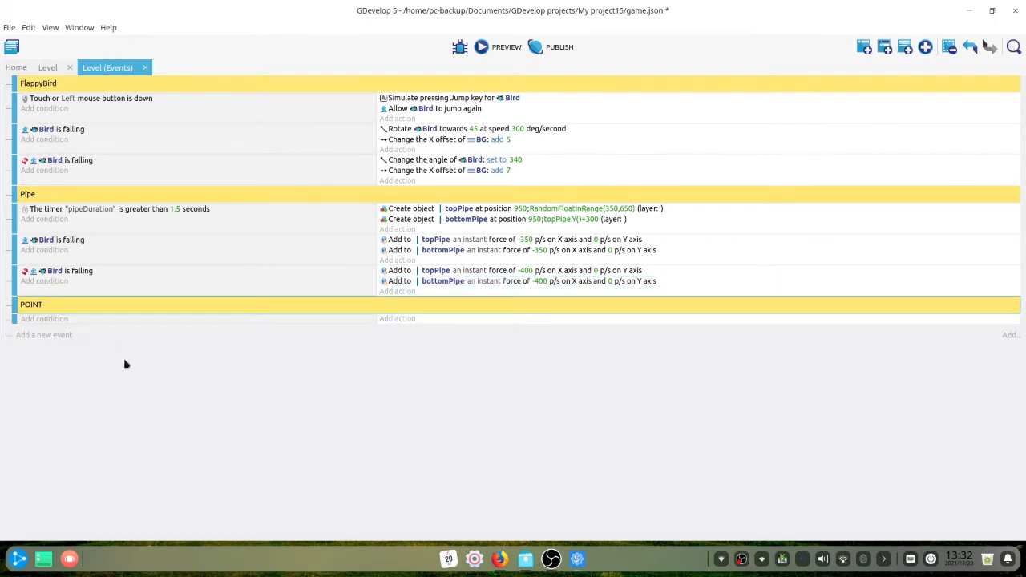
right_click(127, 319)
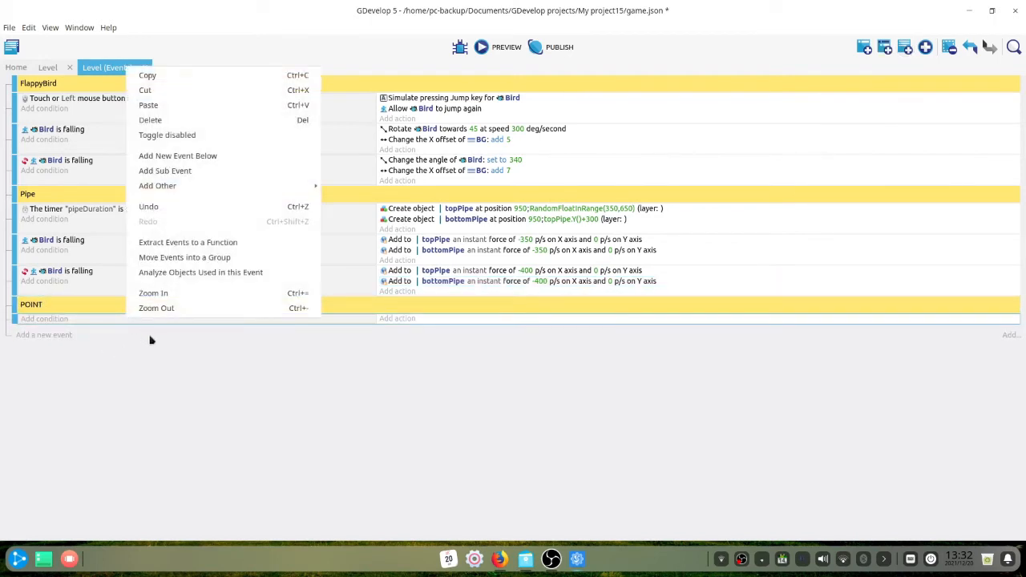
left_click(161, 119)
- Preview the game, make the bird flap several times to test the moving pipes, and close the preview
left_click(494, 48)
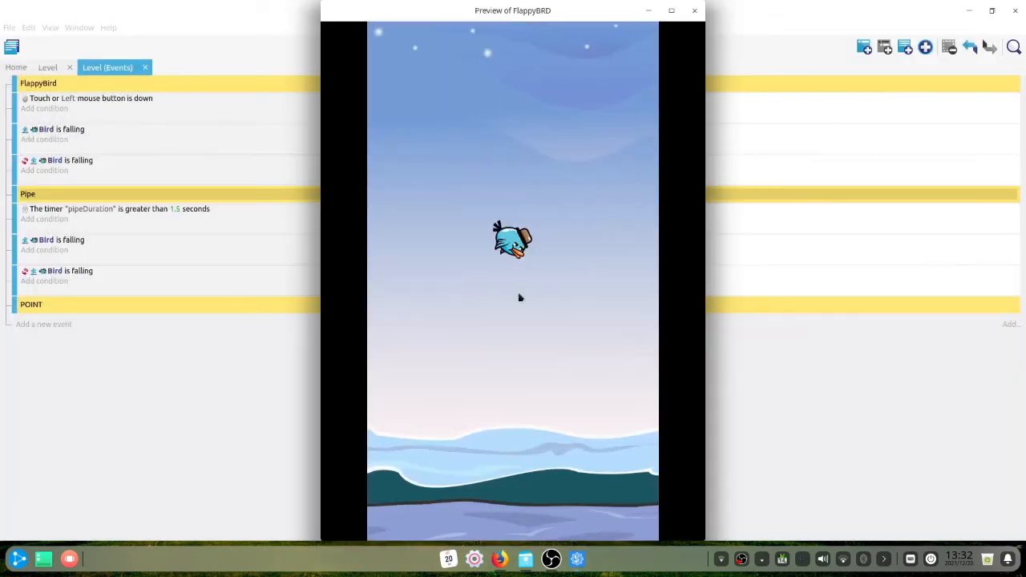
left_click(520, 297)
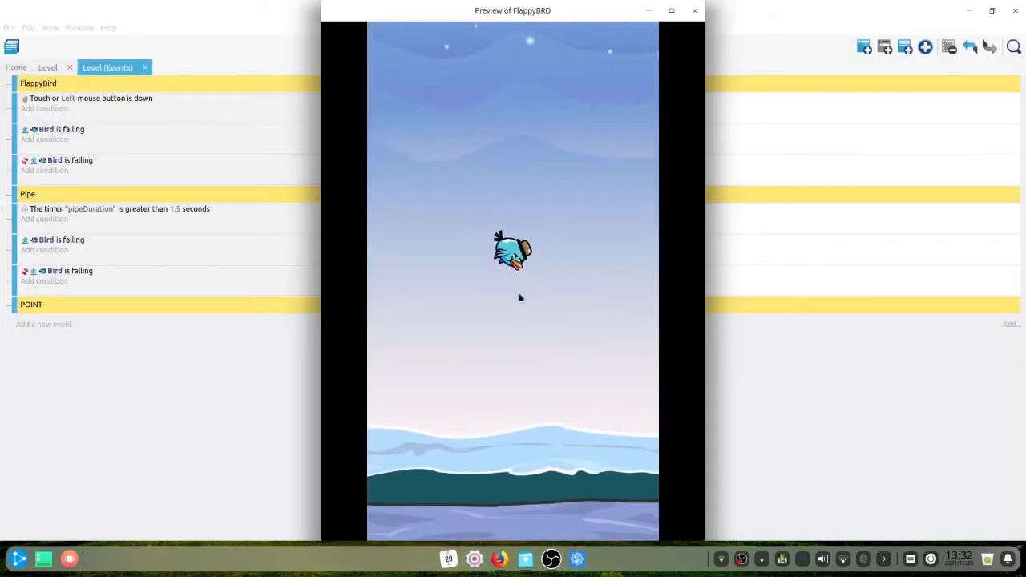
left_click(520, 297)
left_click(519, 297)
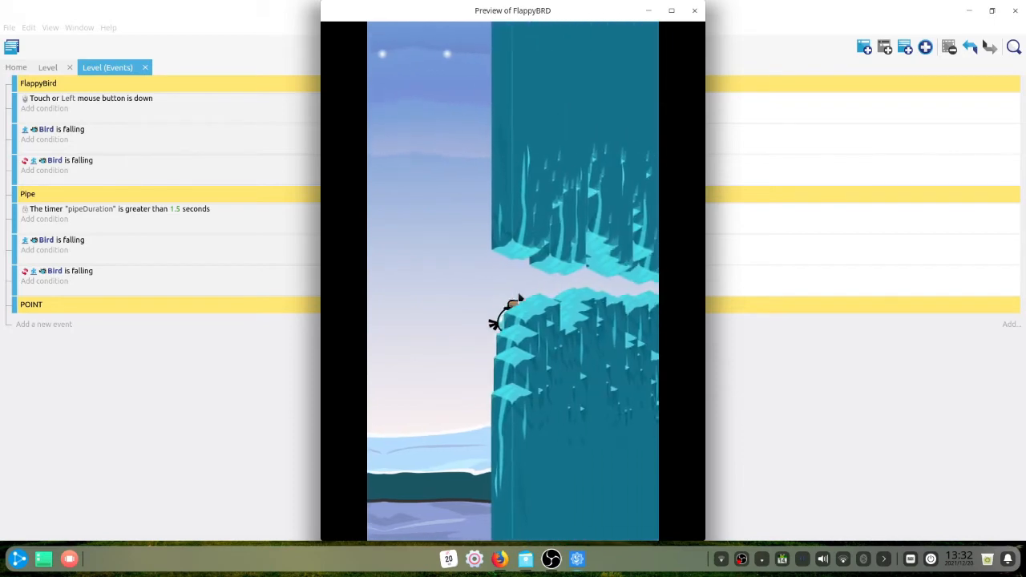
left_click(520, 298)
left_click(694, 10)
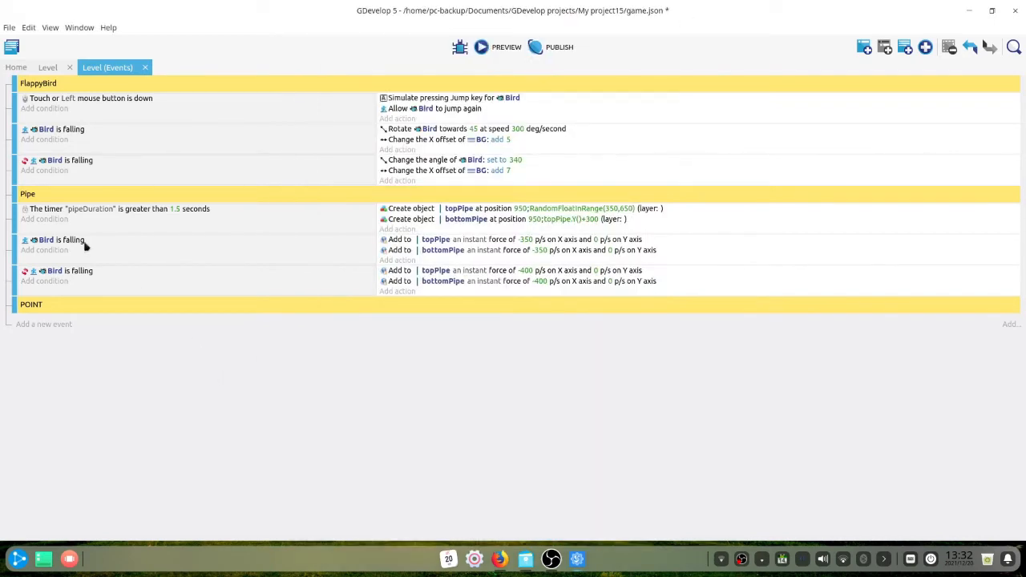
- Add a Trigger once condition to the pipeDuration timer event
left_click(48, 219)
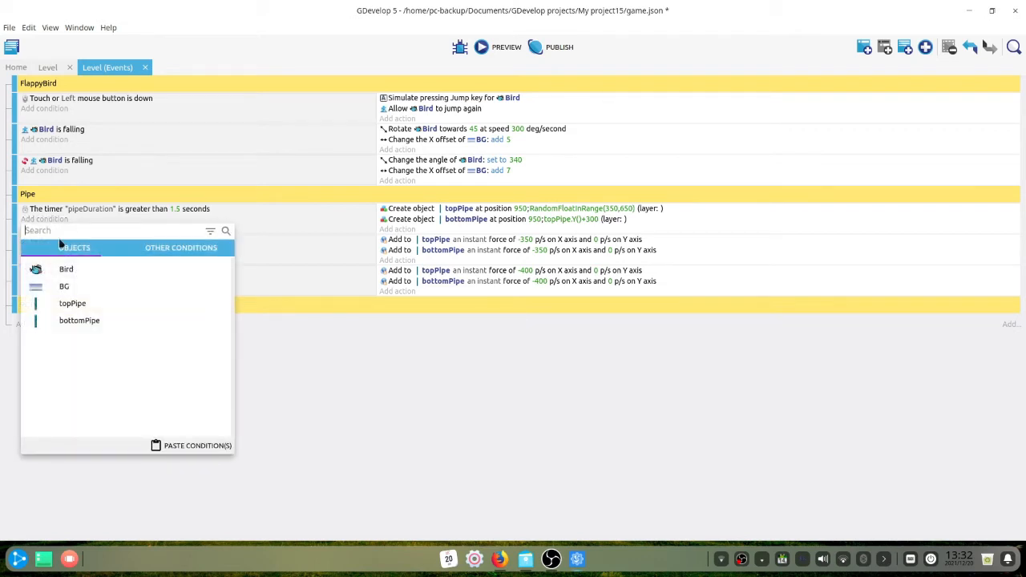
type("once")
left_click(76, 273)
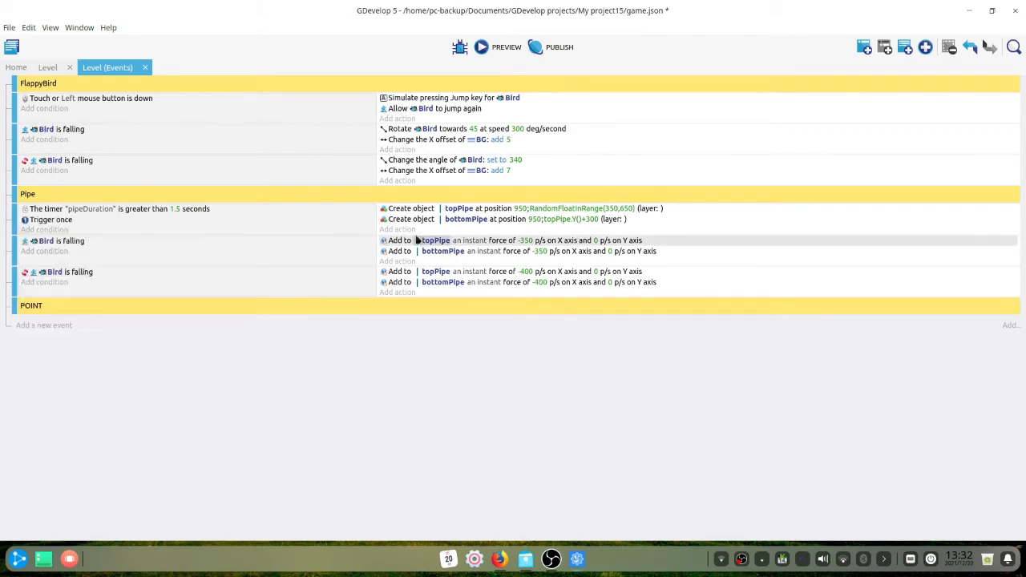
- Add an action to the pipe-spawning event that resets the scene timer "pipeDuration"
left_click(403, 230)
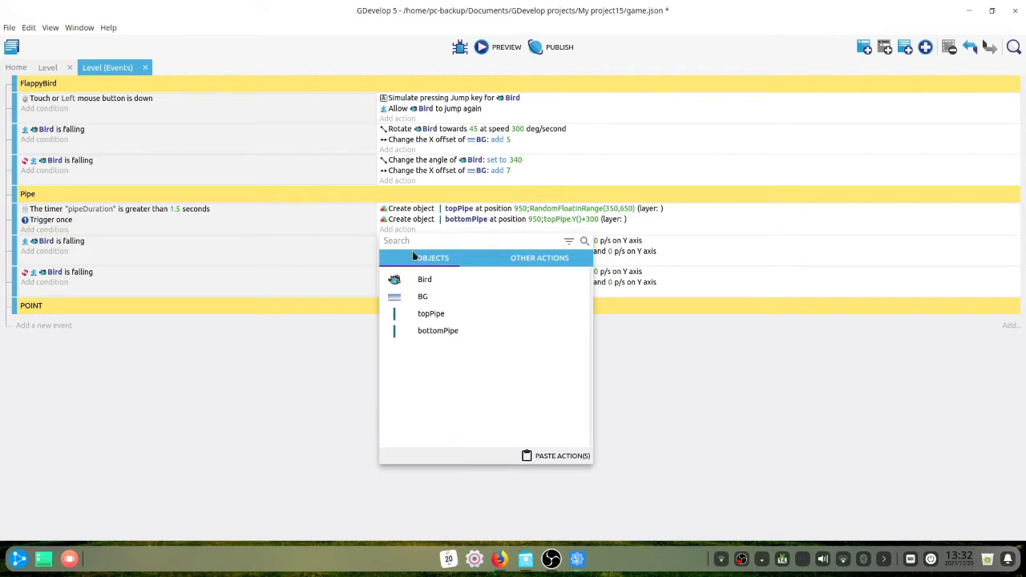
type("timer")
key("ctrl+a")
type("re")
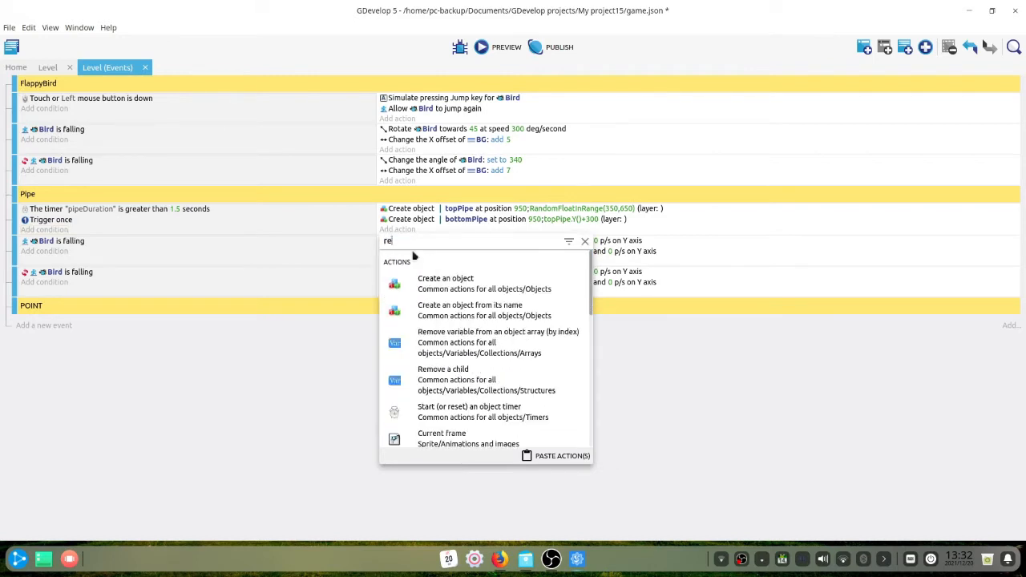
type("set")
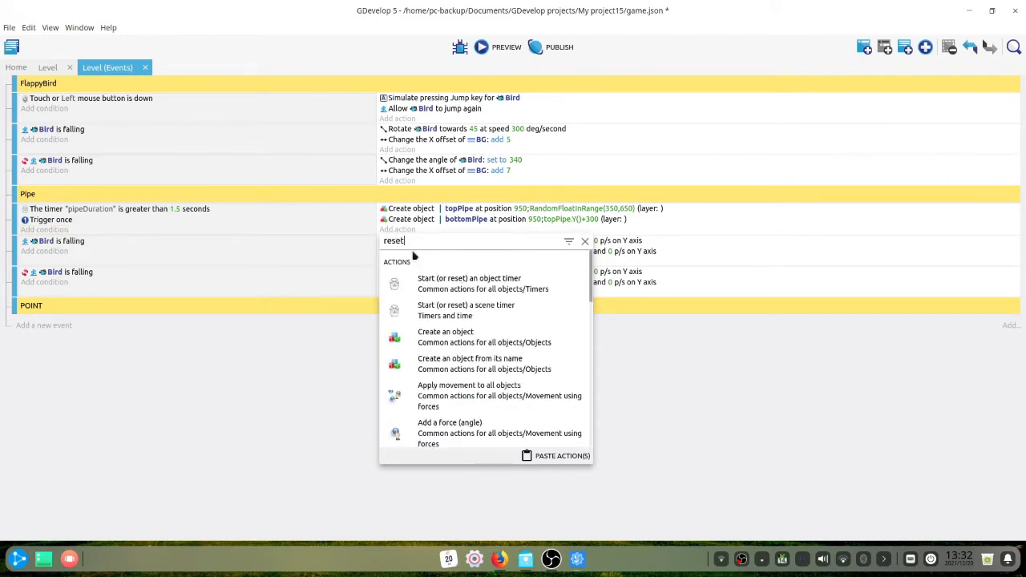
left_click(498, 309)
left_click(450, 230)
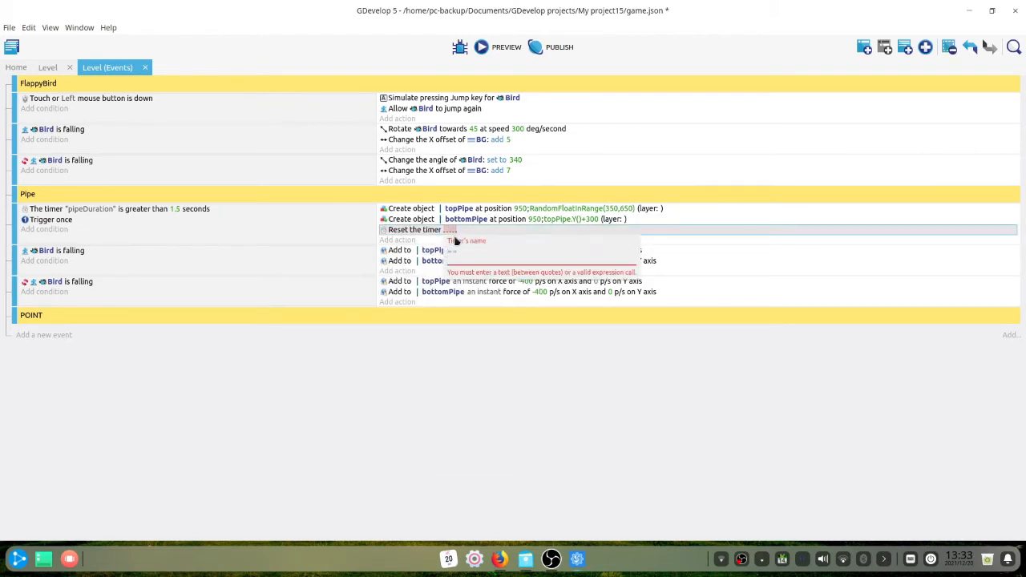
type("\"pi")
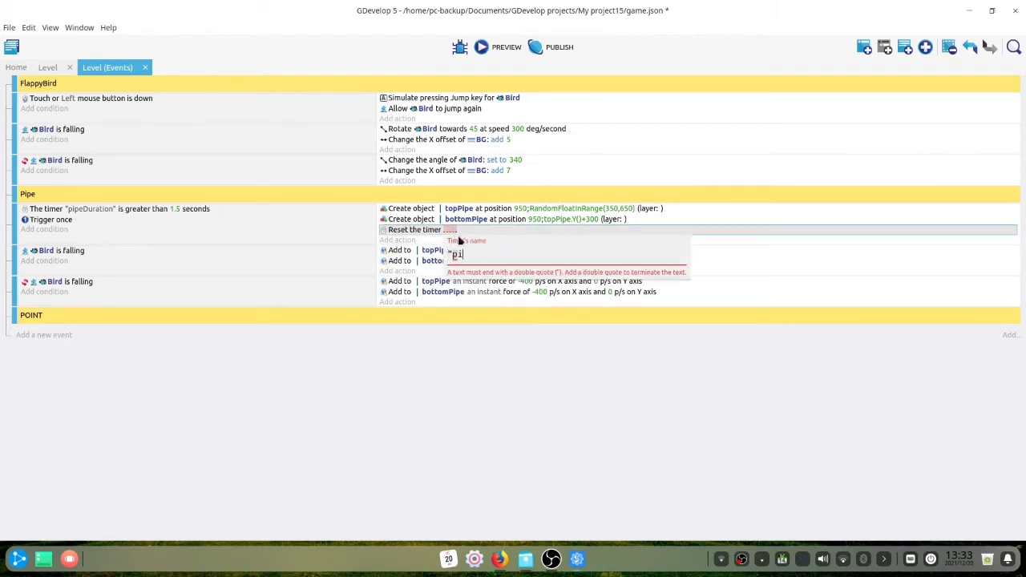
type("peDuration\"")
left_click(424, 328)
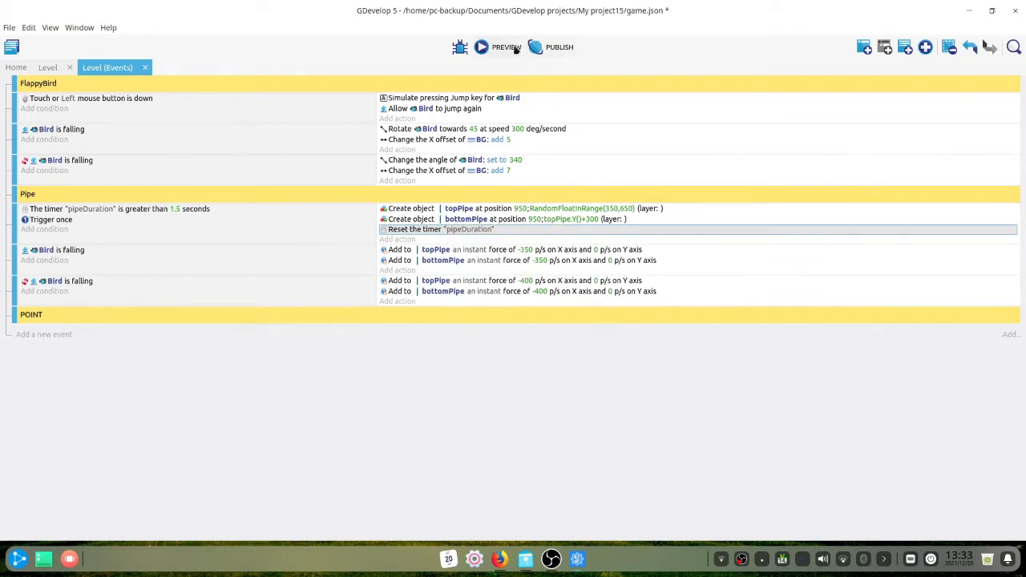
- Preview the game, flap the bird through several pipes to test repeated spawning, and close the preview
left_click(505, 47)
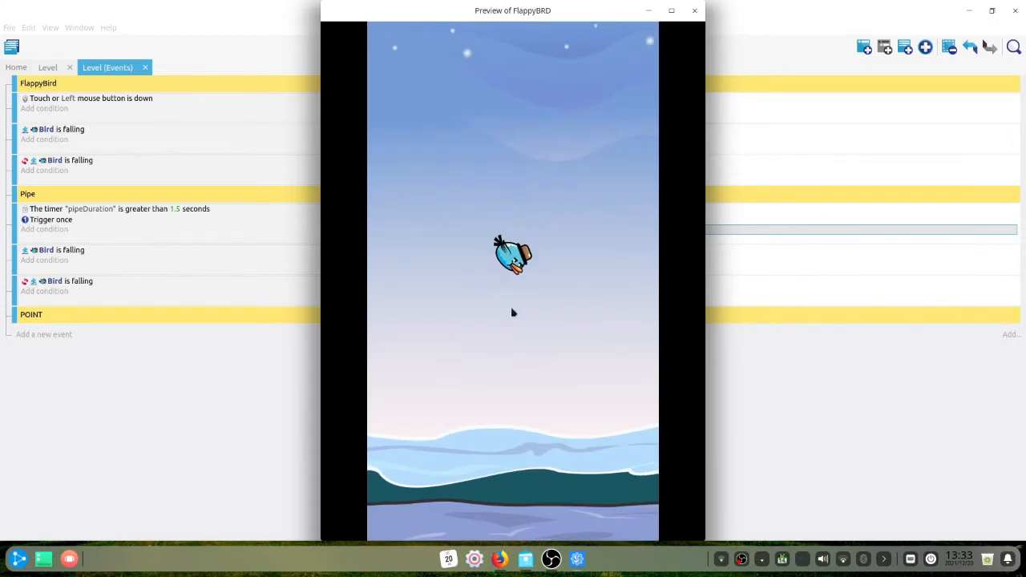
left_click(511, 308)
left_click(511, 308)
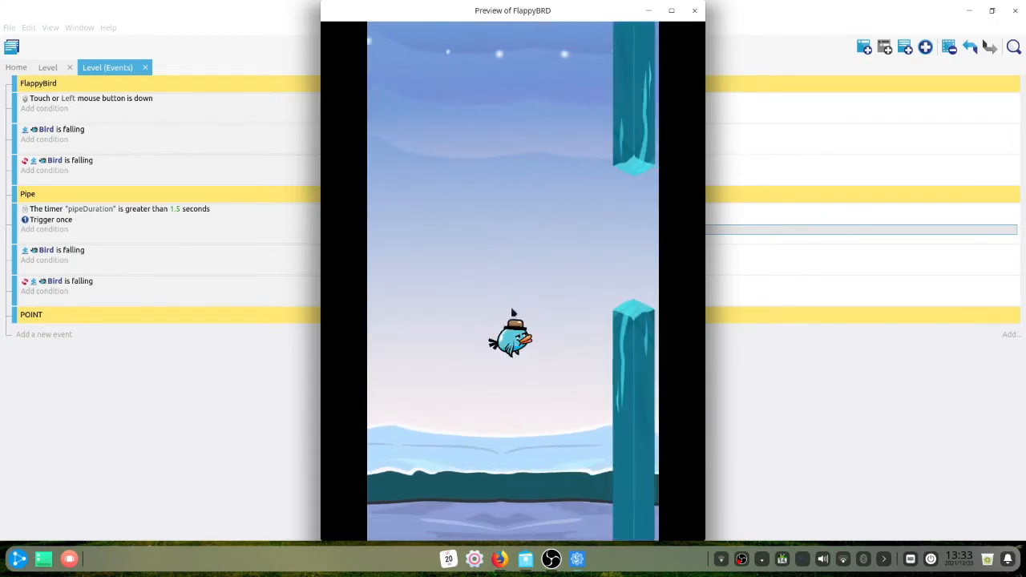
left_click(513, 313)
left_click(513, 312)
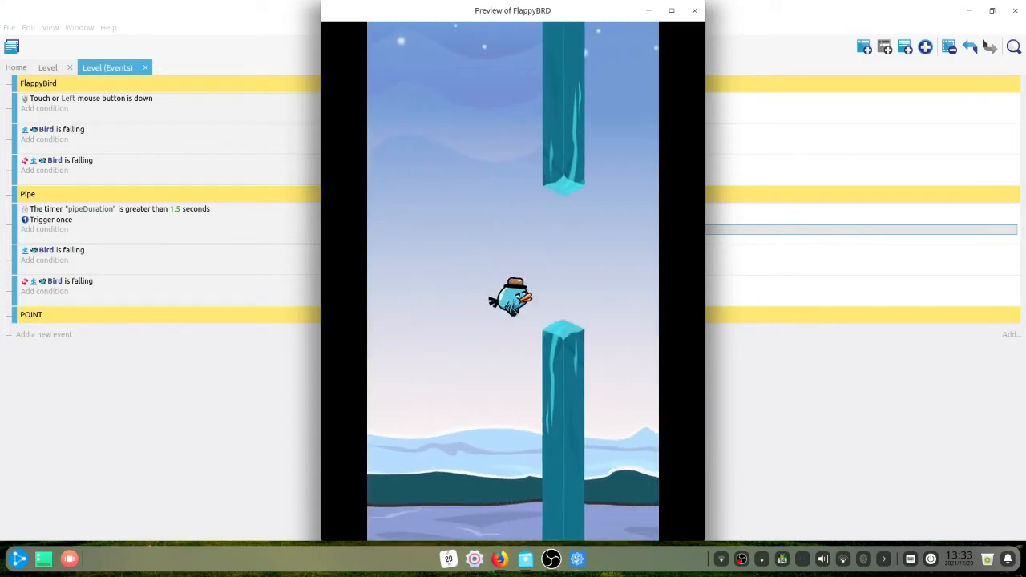
left_click(513, 313)
left_click(513, 312)
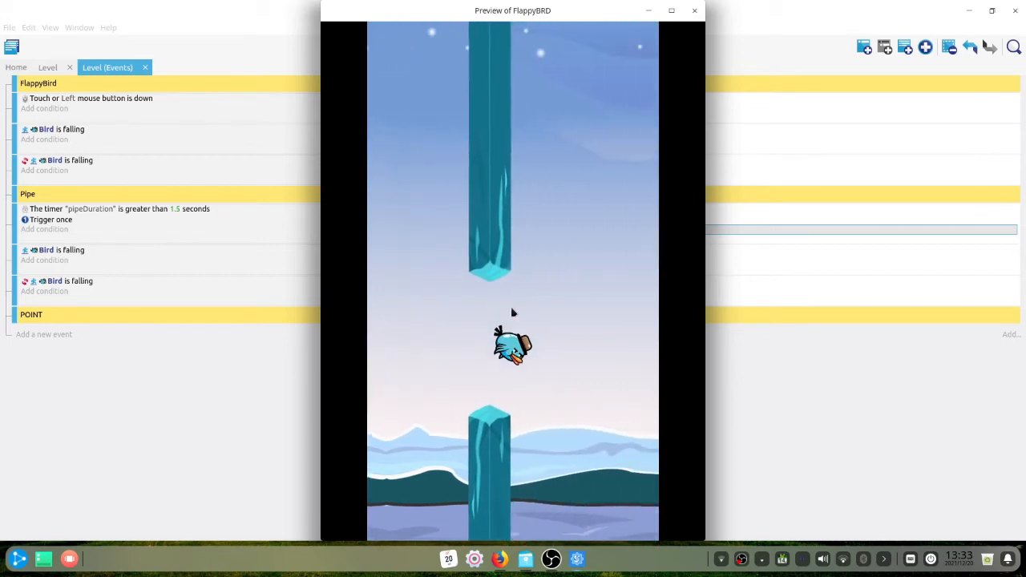
left_click(513, 313)
left_click(695, 10)
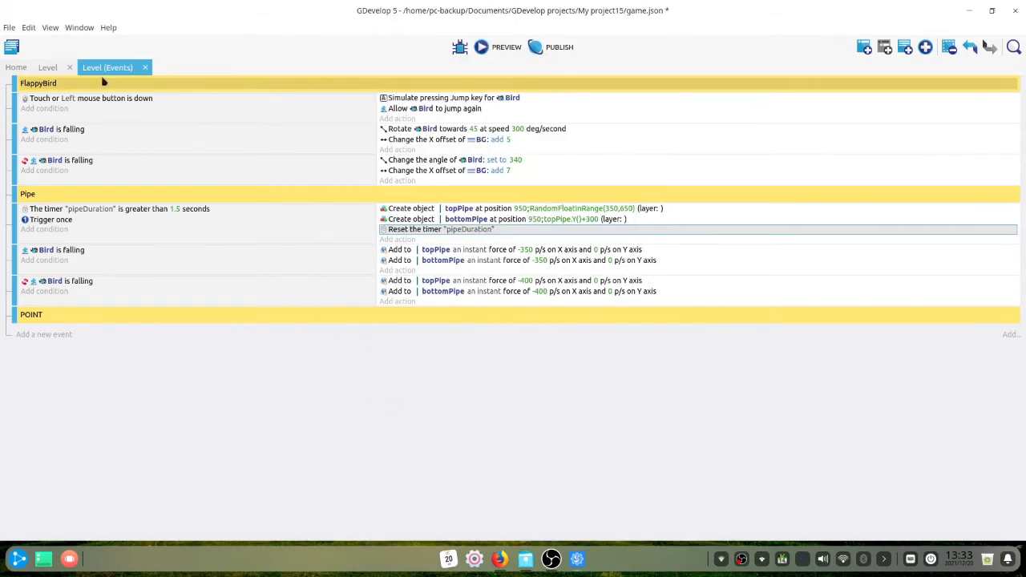
- Add a new tiled sprite object to the Level scene and open Piskel to create its image
left_click(47, 68)
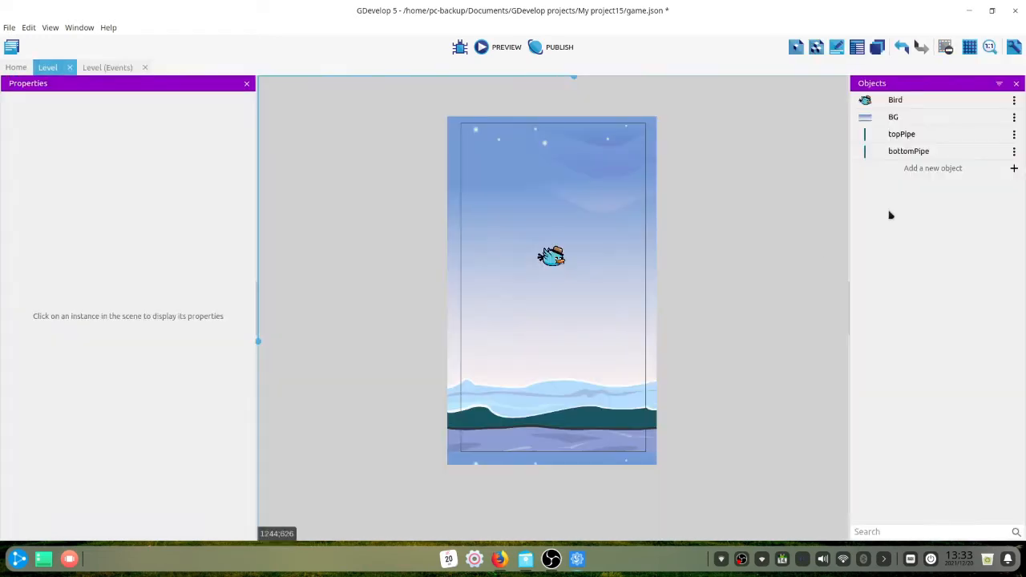
left_click(950, 169)
left_click(357, 149)
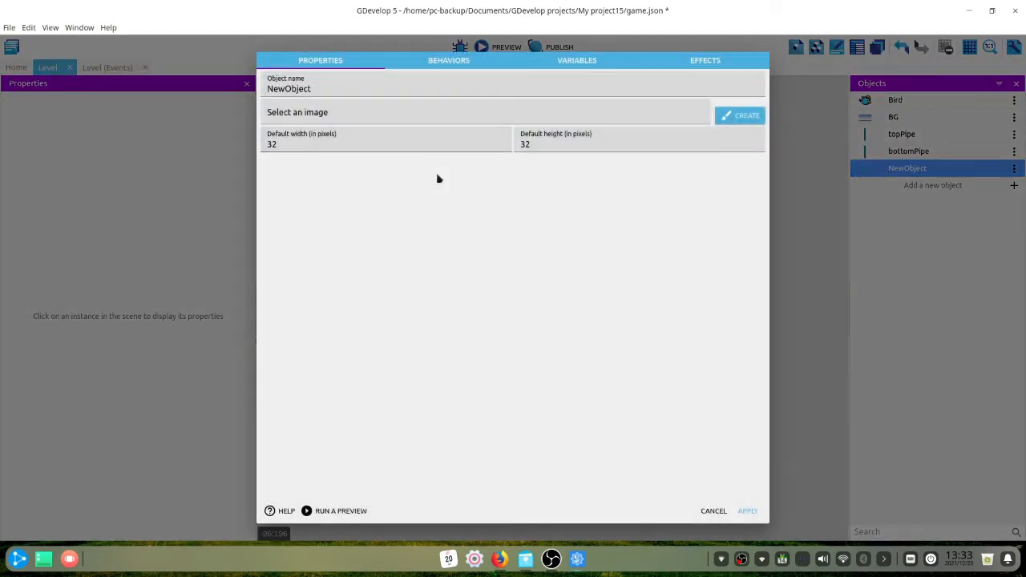
left_click(724, 118)
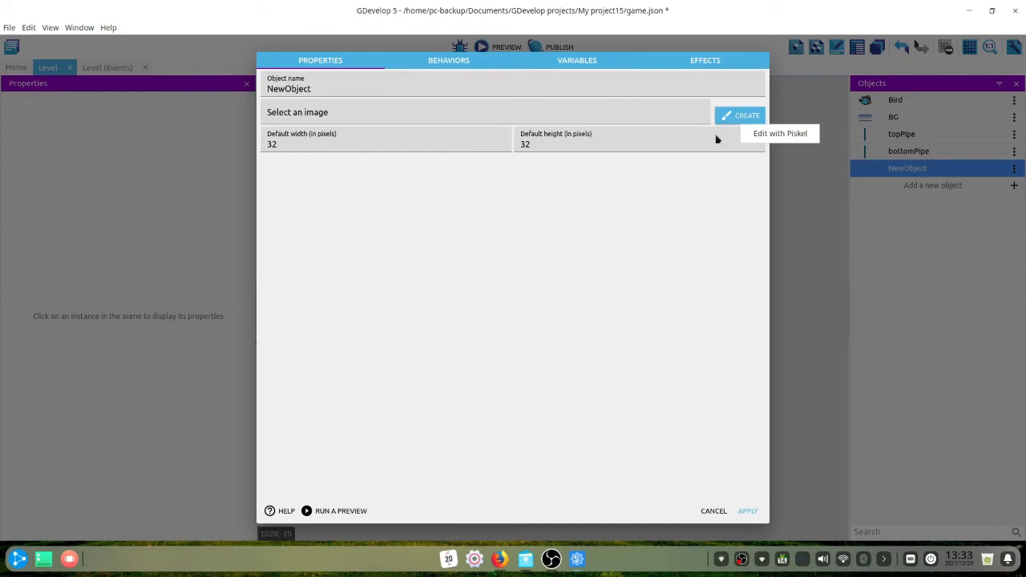
left_click(770, 134)
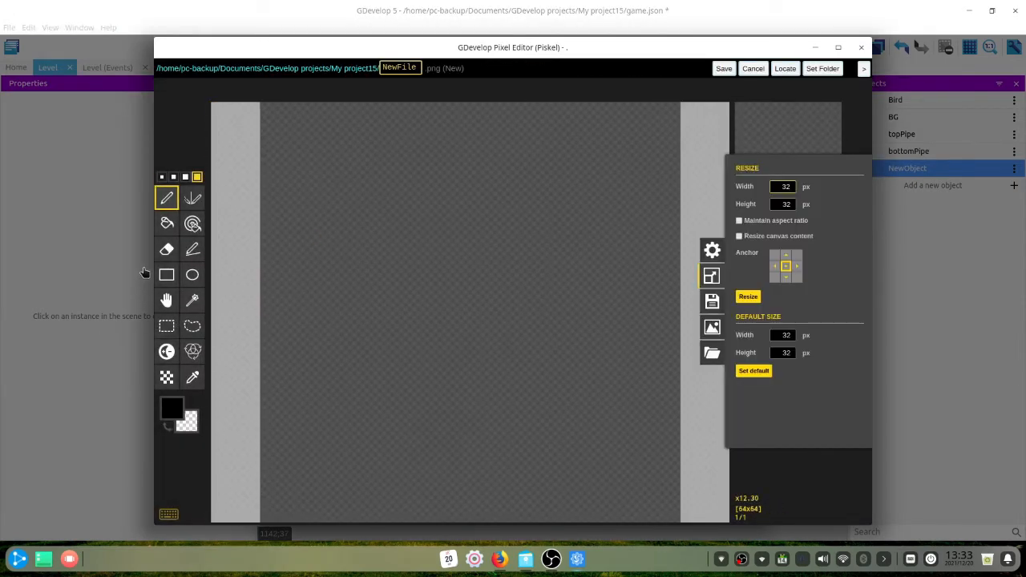
- Fill the whole image canvas with bright yellow using the paint bucket and save it to the object
left_click(166, 199)
left_click(167, 224)
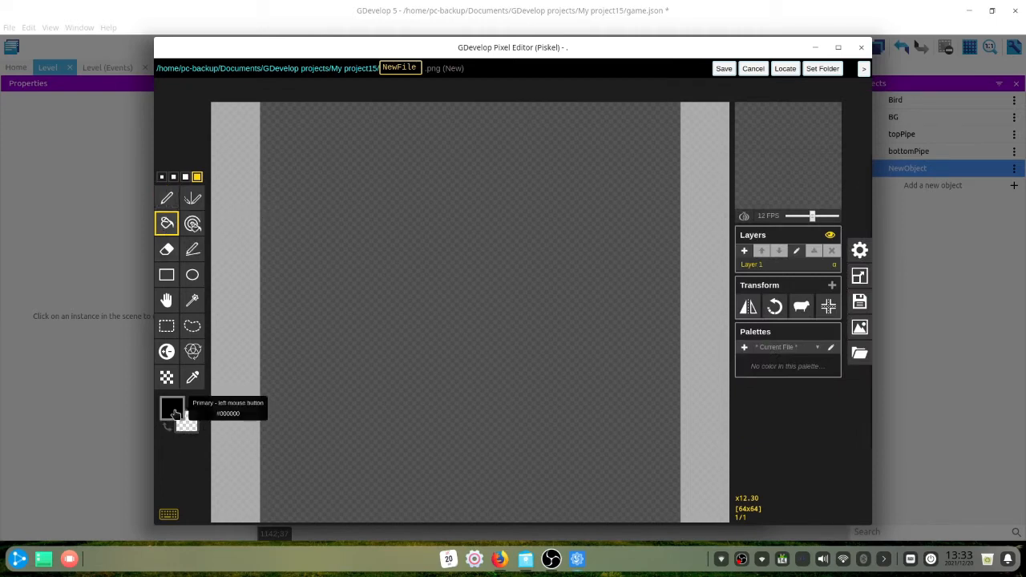
left_click(173, 410)
left_click(272, 441)
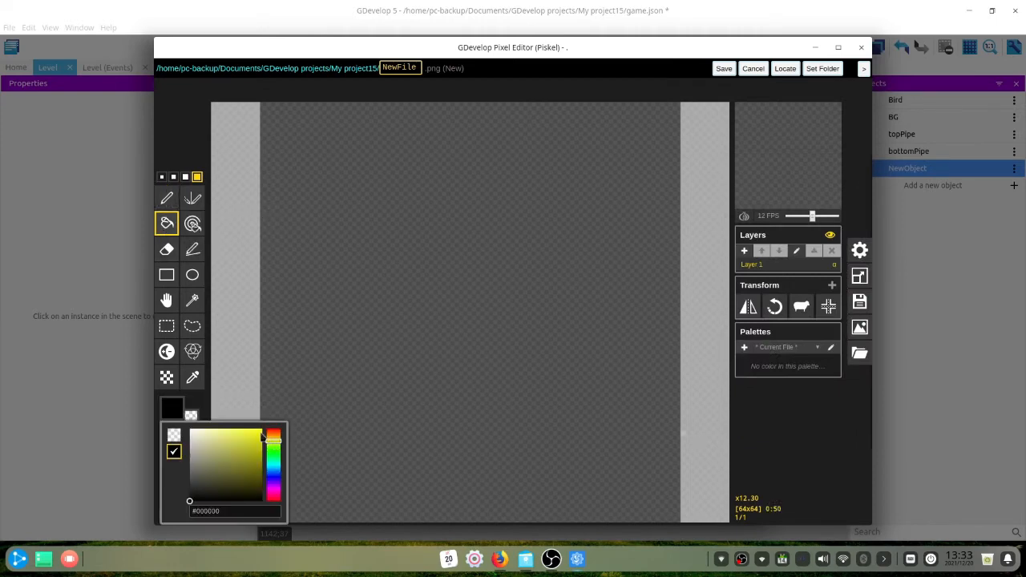
left_click(262, 437)
left_click(487, 258)
left_click(730, 69)
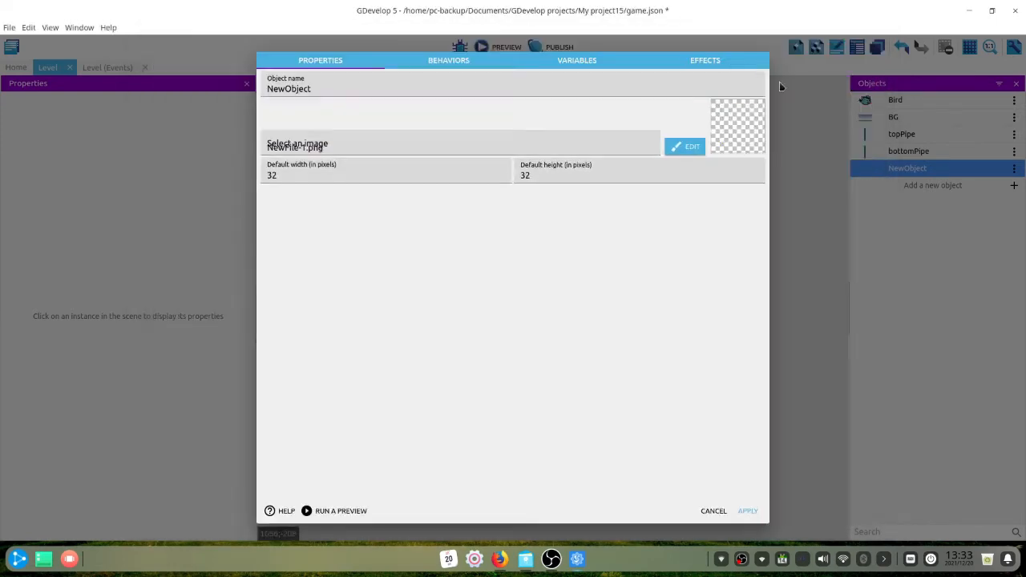
- Name the new yellow object lineScore and apply its properties
double_click(551, 78)
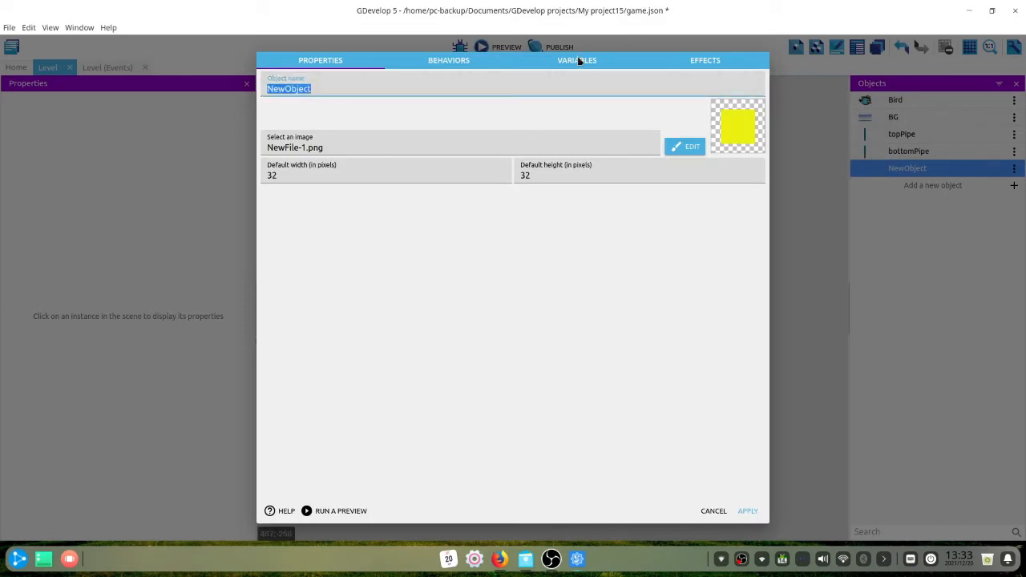
key("BackSpace")
left_click(747, 511)
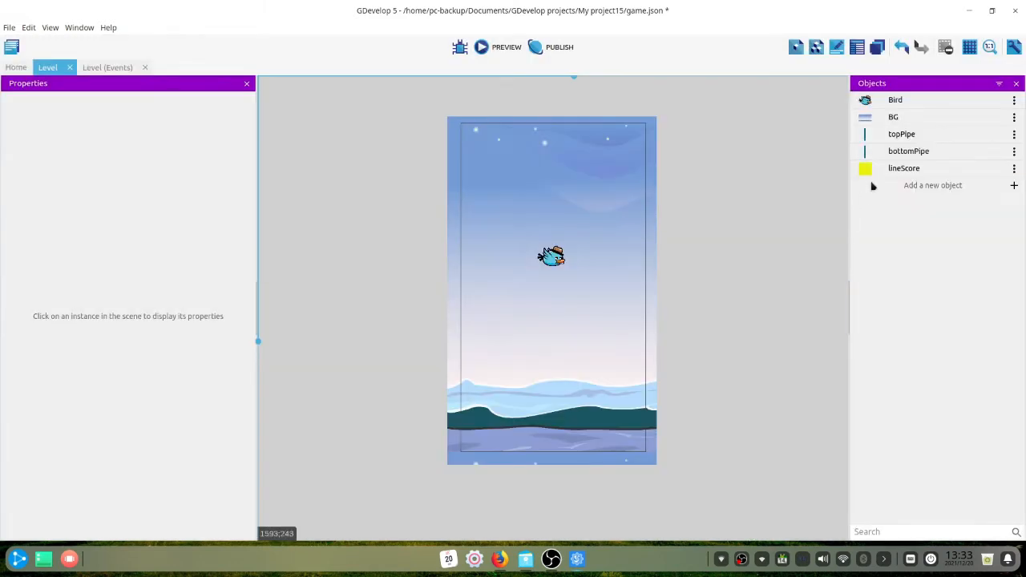
- Place a trial lineScore instance beside the scene, stretched to about 1339 px high to gauge the needed height, and delete it
left_click(106, 67)
left_click(47, 68)
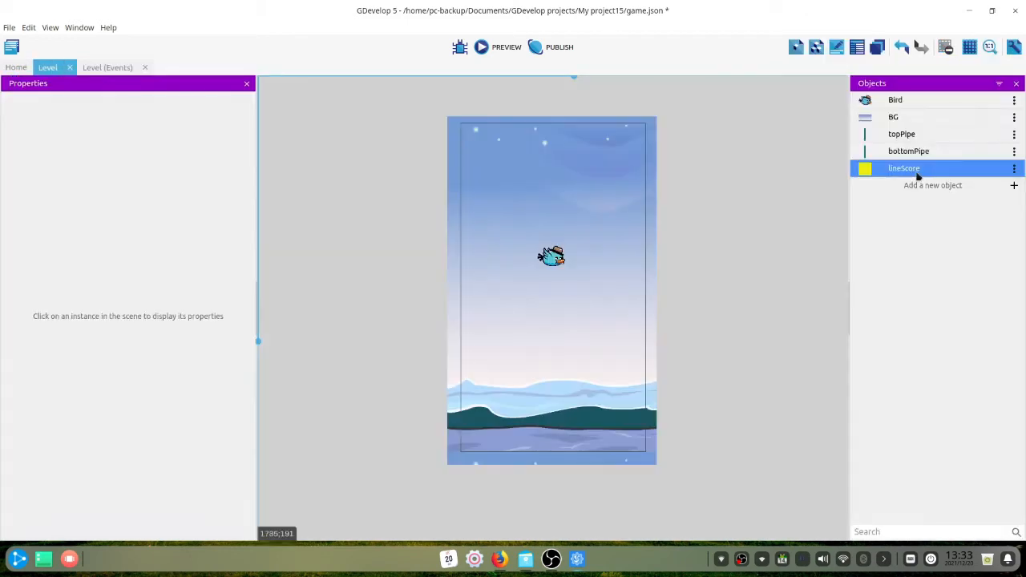
left_click_drag(703, 145, 682, 120)
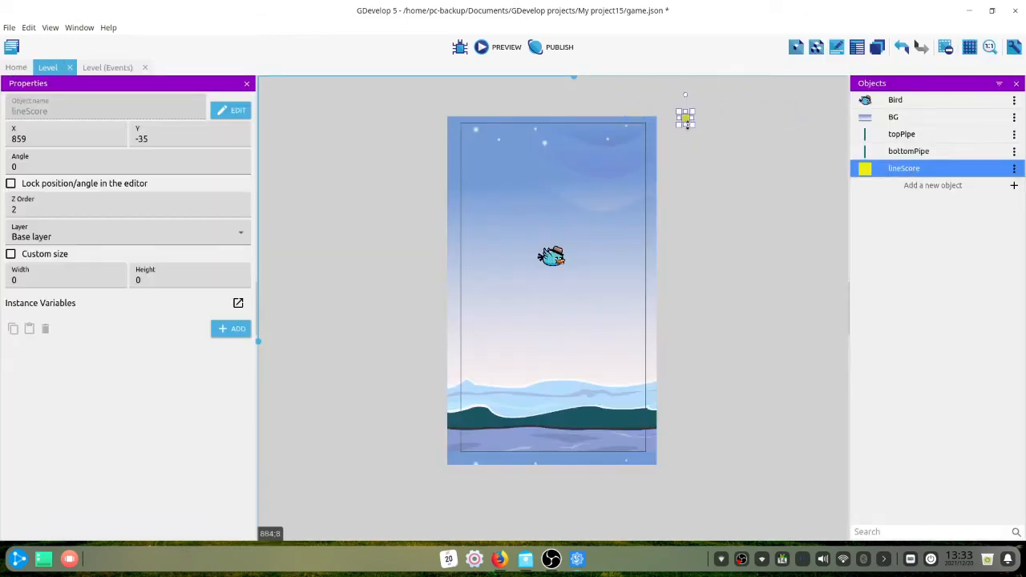
left_click_drag(687, 297, 684, 461)
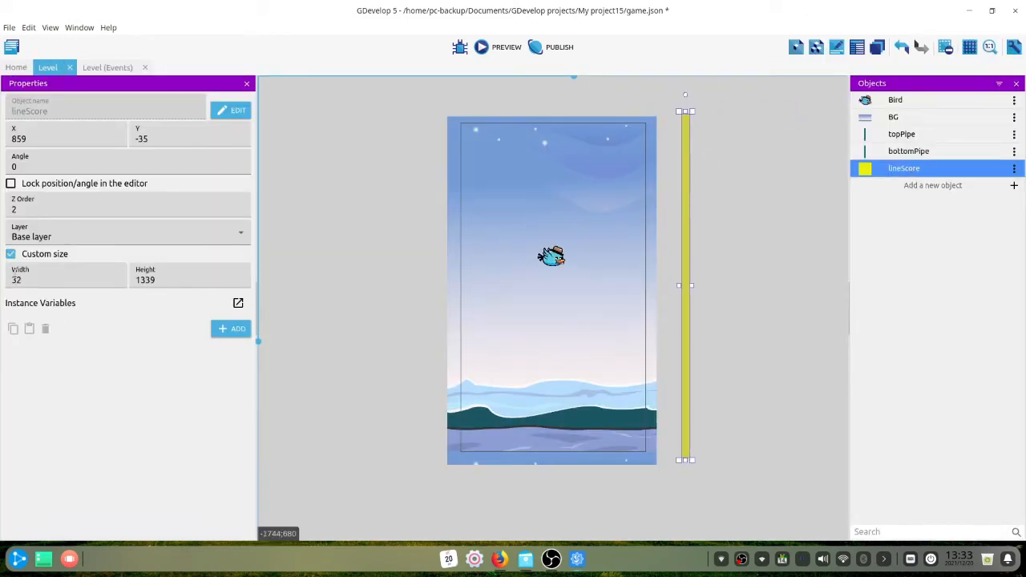
double_click(143, 278)
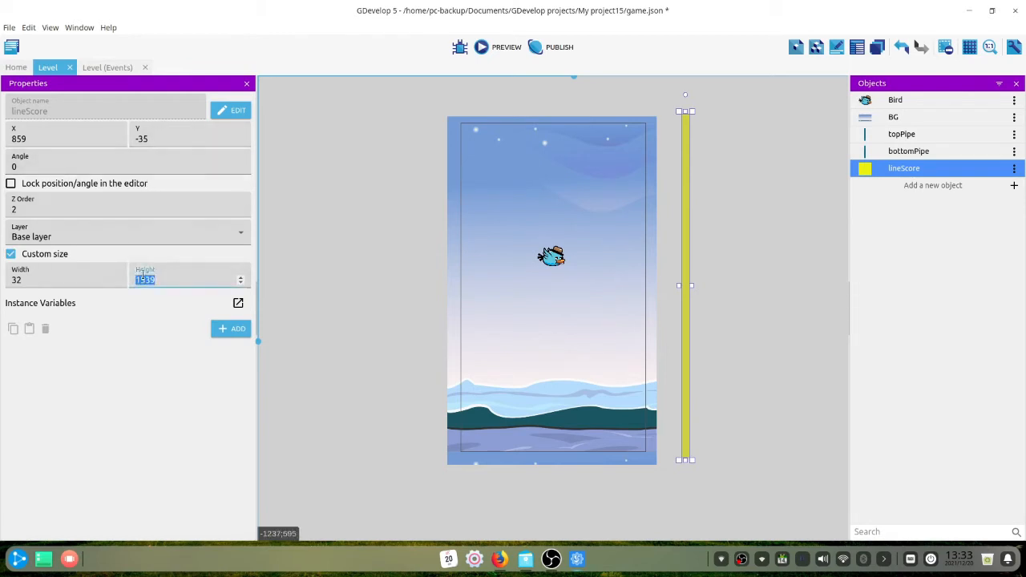
left_click(688, 167)
left_click(363, 78)
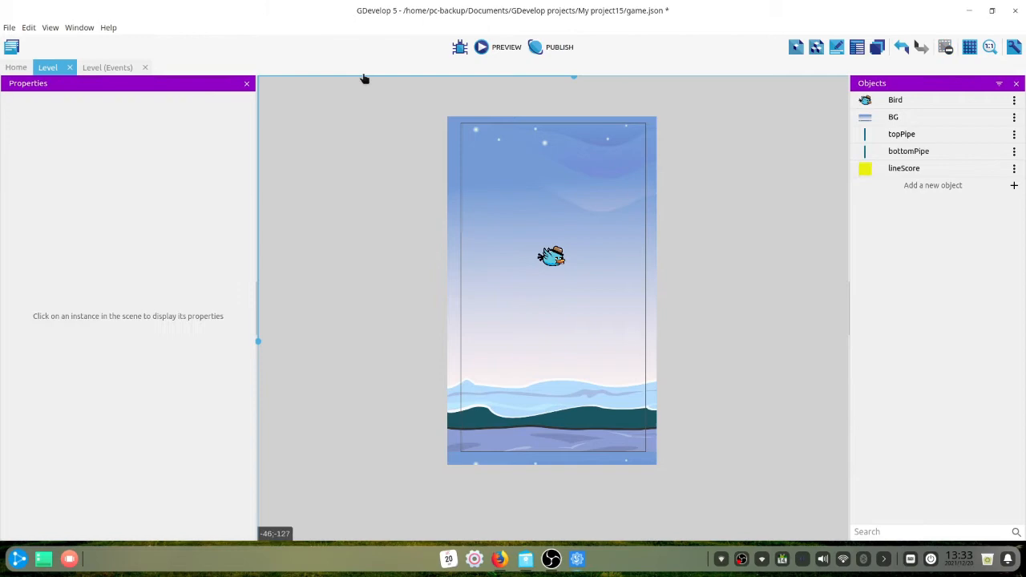
- Set the default height of lineScore to 1350 pixels and place an instance of it beside the scene
left_click(95, 68)
left_click(48, 67)
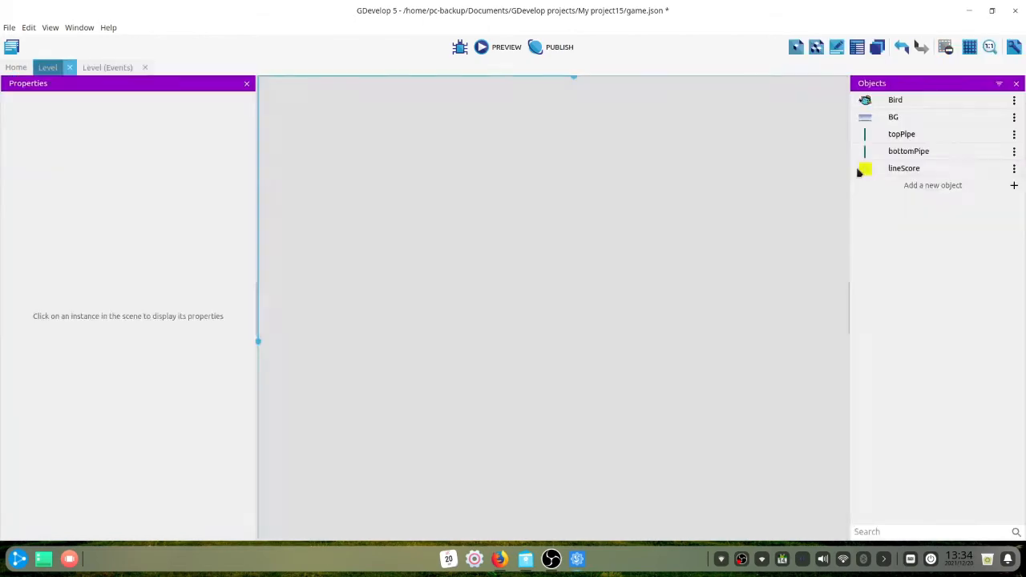
left_click(871, 167)
double_click(871, 168)
left_click(554, 172)
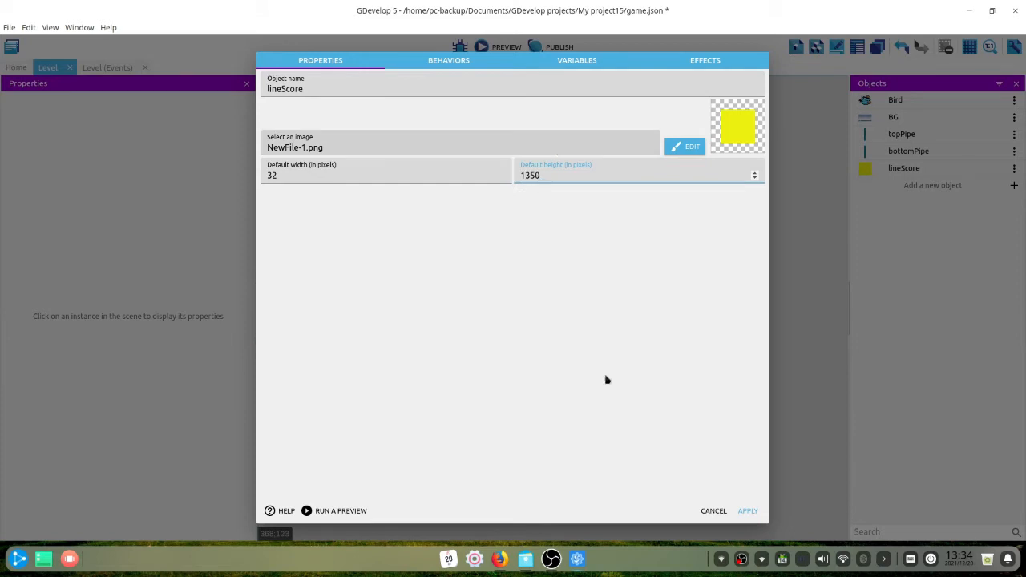
type("1350")
left_click(747, 511)
left_click_drag(874, 168, 756, 177)
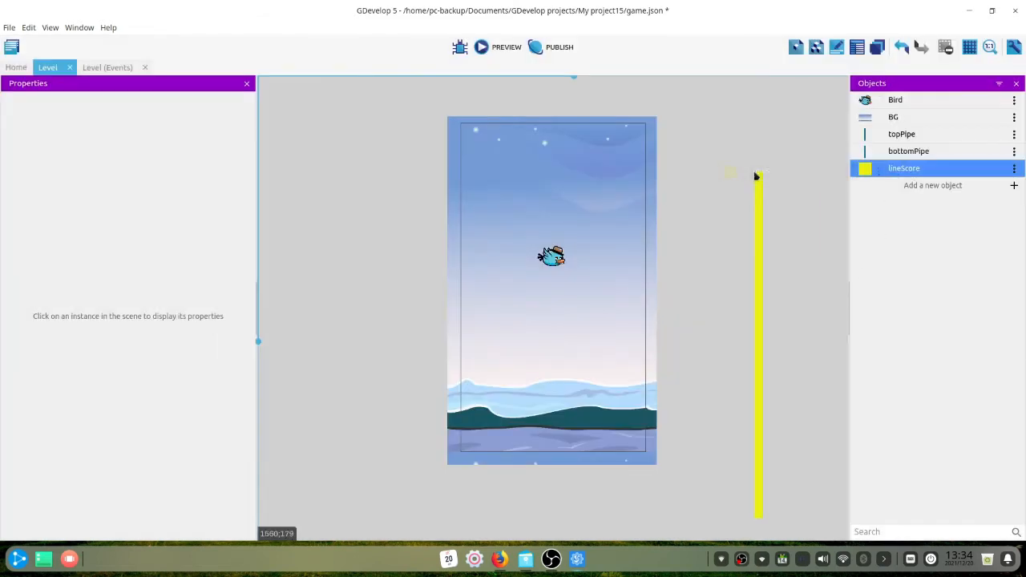
- Duplicate the bottomPipe creation action in the pipeDuration event above the timer reset and enter sc as the copy's object
left_click(107, 67)
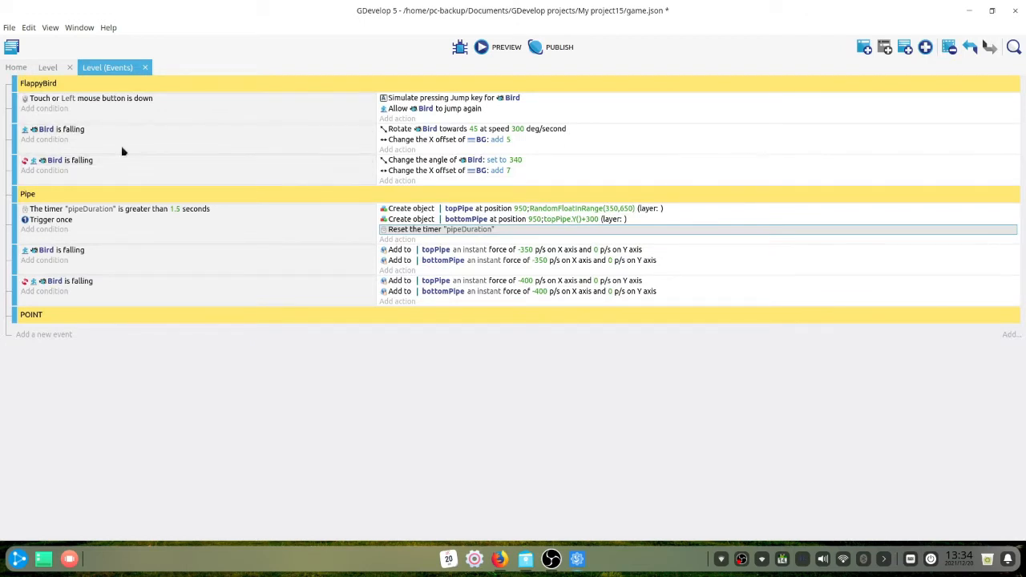
right_click(425, 221)
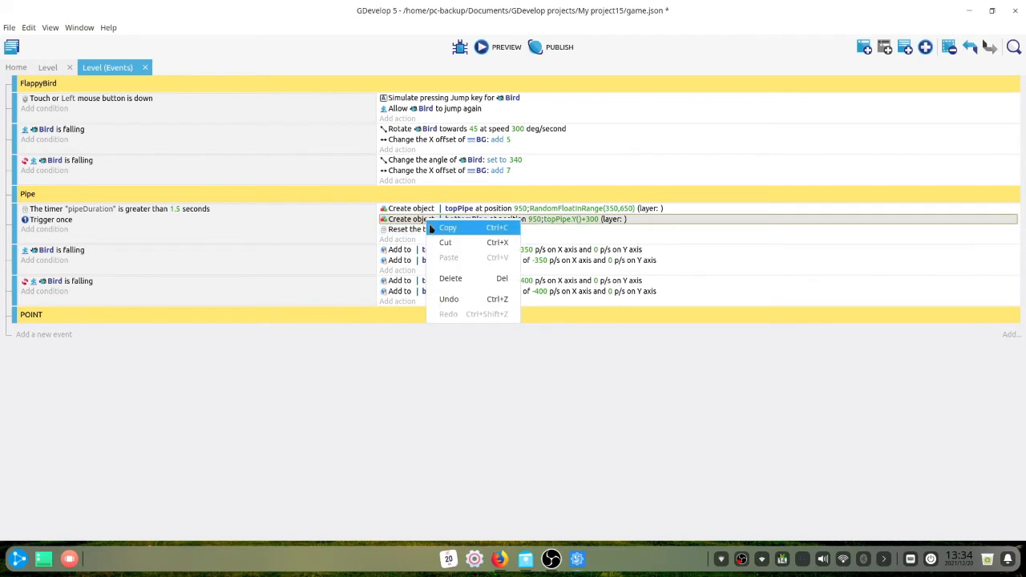
left_click(437, 230)
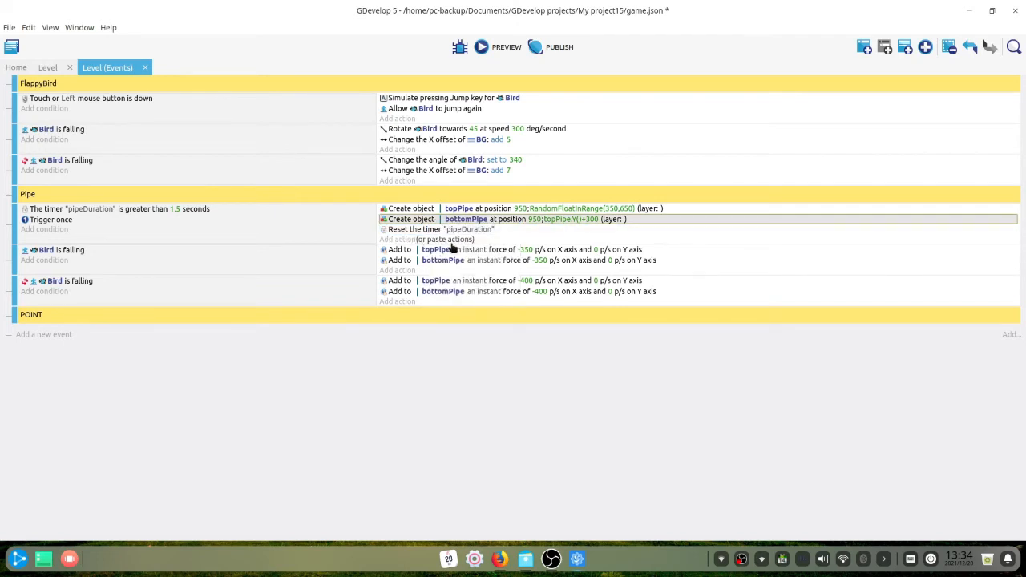
key("ctrl+v")
left_click_drag(403, 238, 475, 230)
left_click(476, 230)
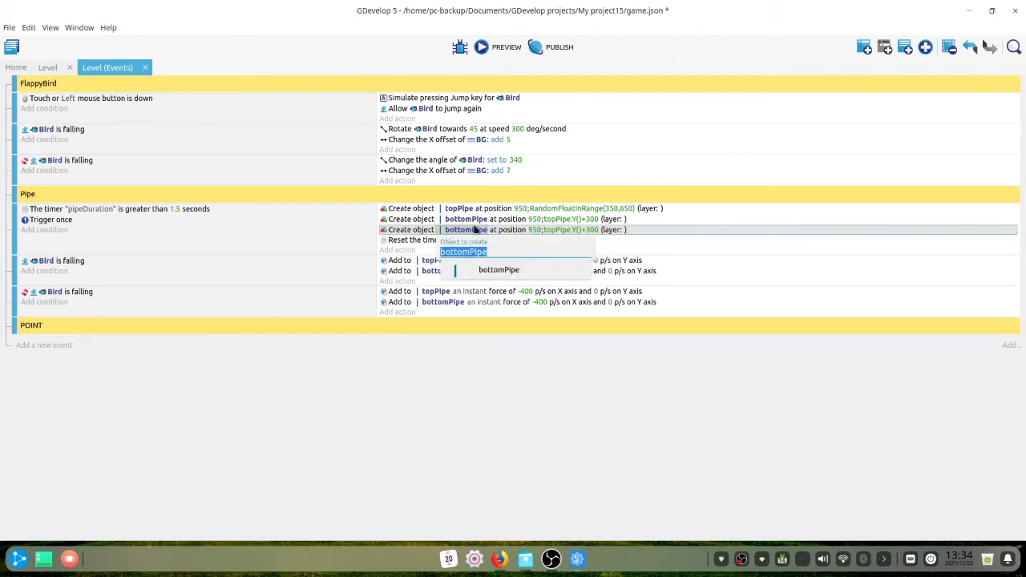
type("sc")
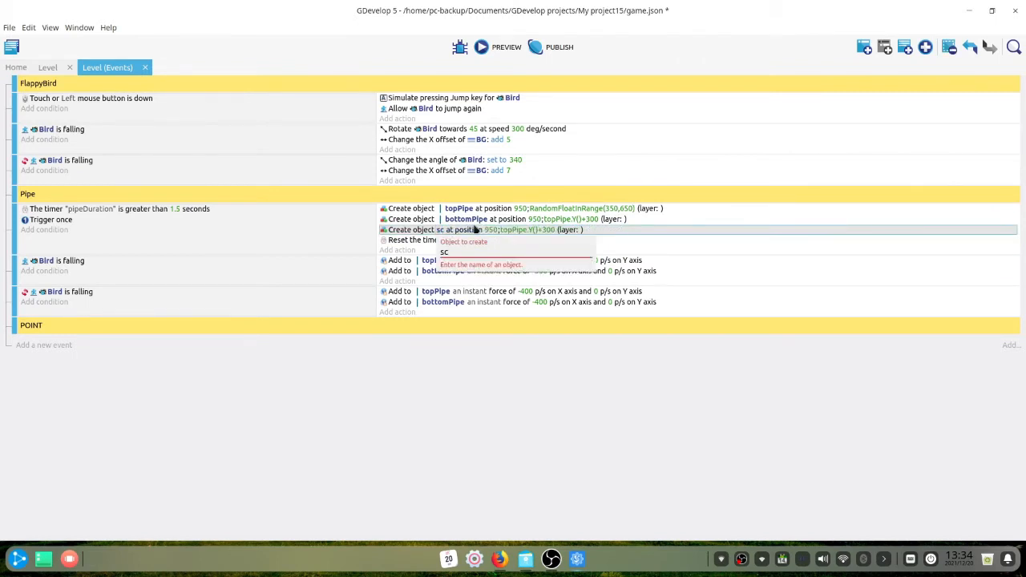
- Duplicate the bottomPipe force action in the Pipe group's Bird is falling event and set the copy's object to lineScore
right_click(406, 272)
left_click(419, 280)
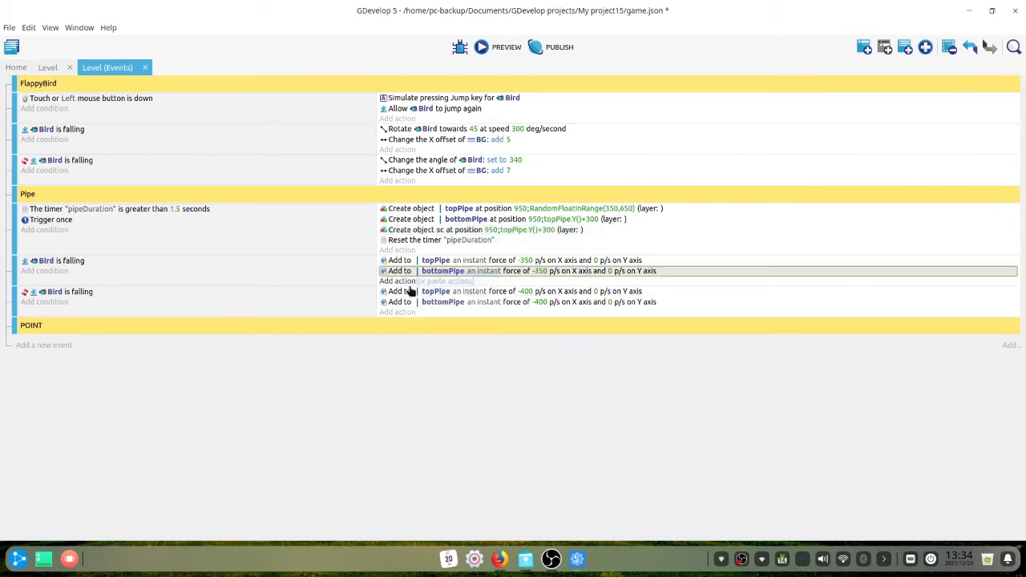
left_click(433, 280)
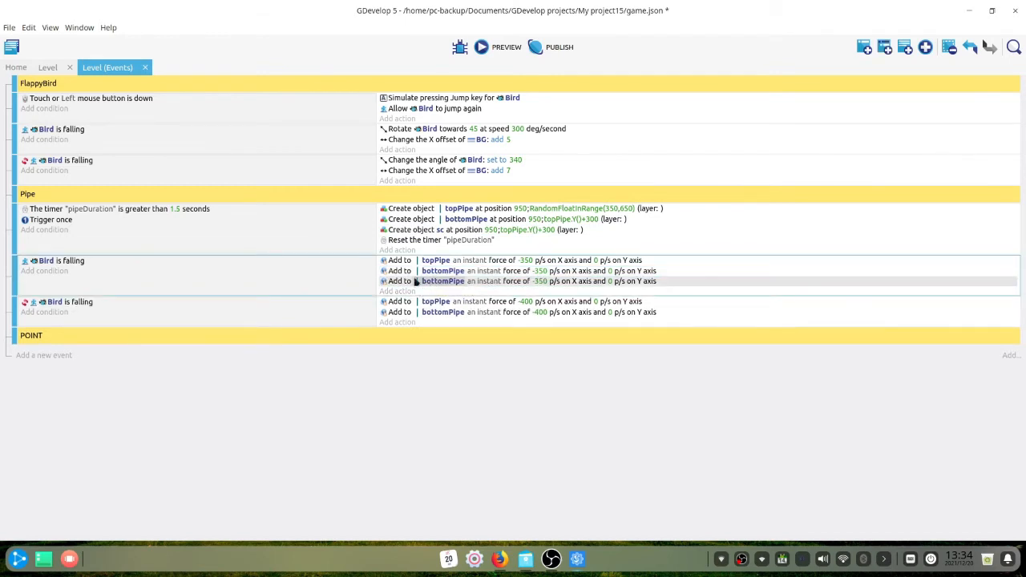
left_click(433, 282)
type("sc")
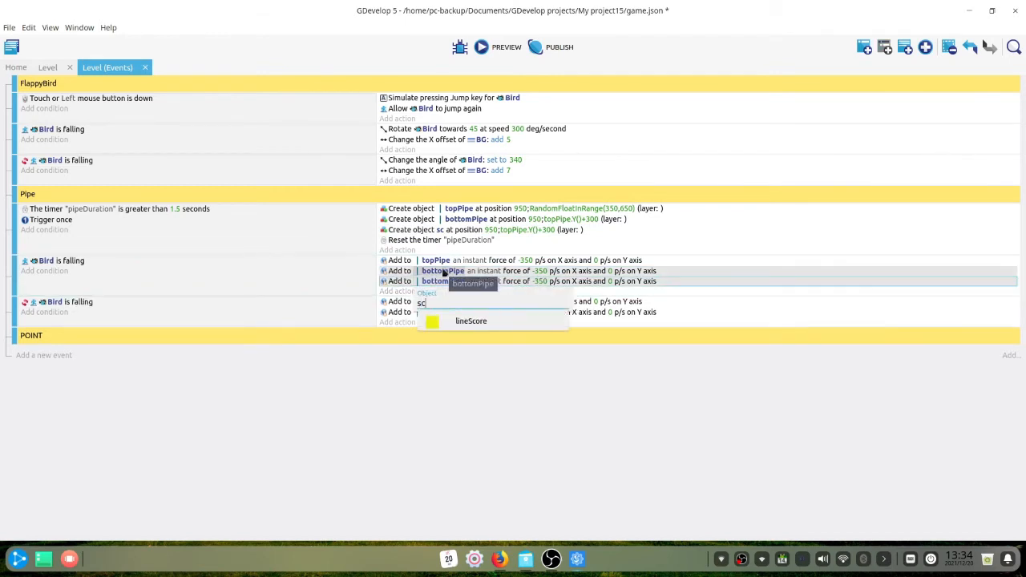
left_click(465, 321)
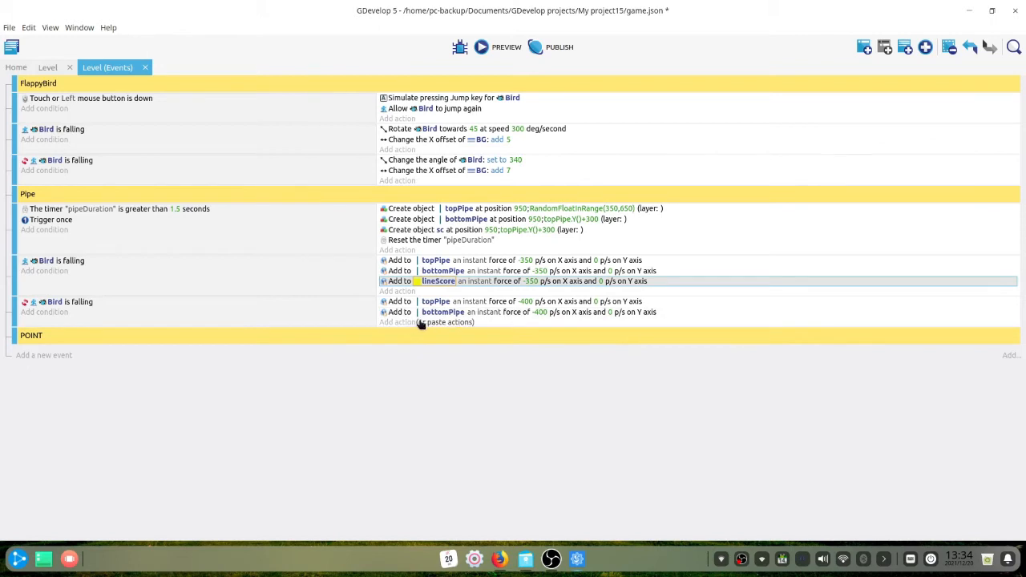
- Duplicate the bottomPipe force action in the Pipe group's inverted Bird is falling event and assign the copy to lineScore
right_click(407, 320)
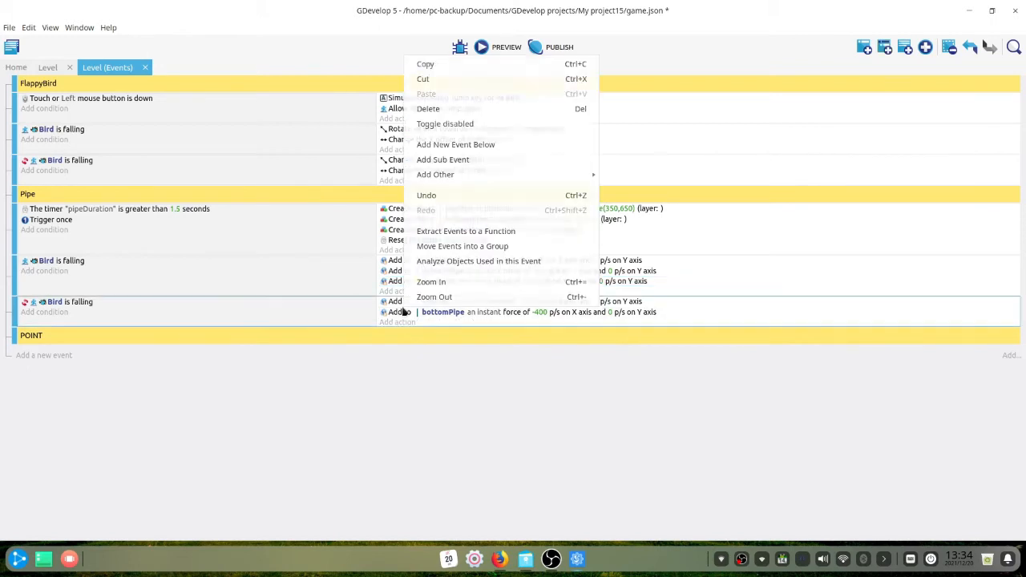
left_click(410, 312)
right_click(410, 313)
left_click(418, 320)
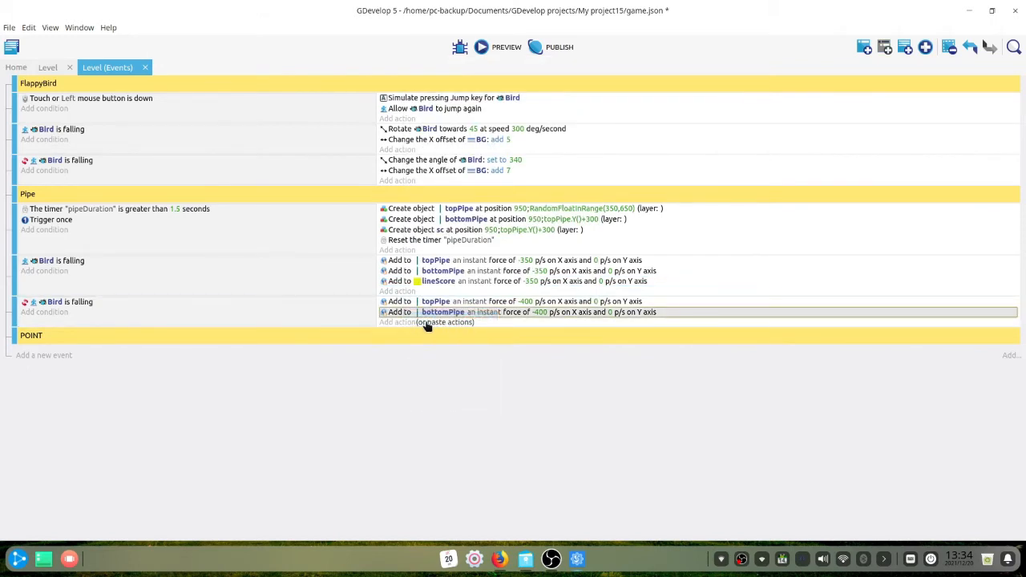
left_click(428, 323)
left_click(453, 326)
type("sco")
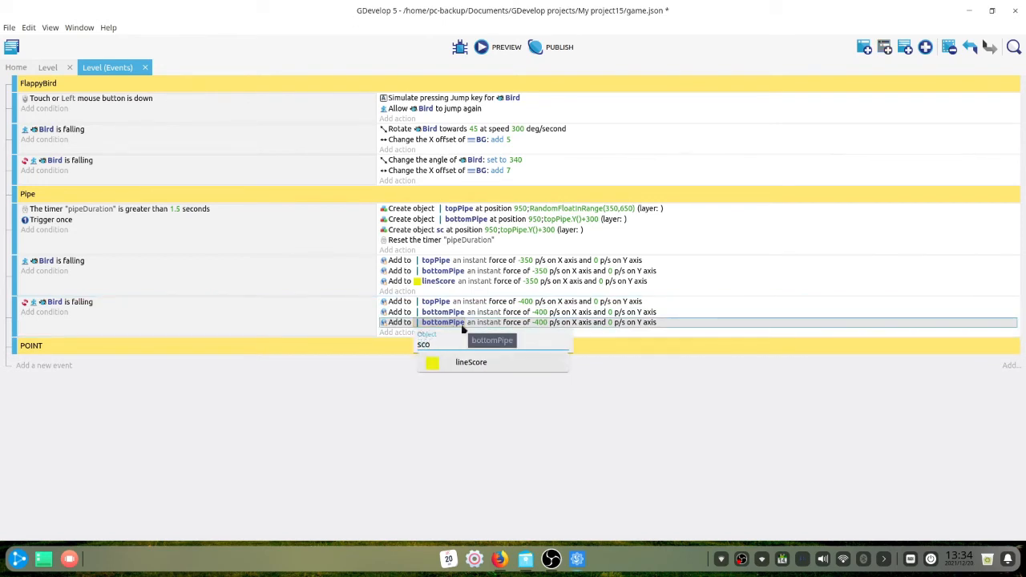
key("Return")
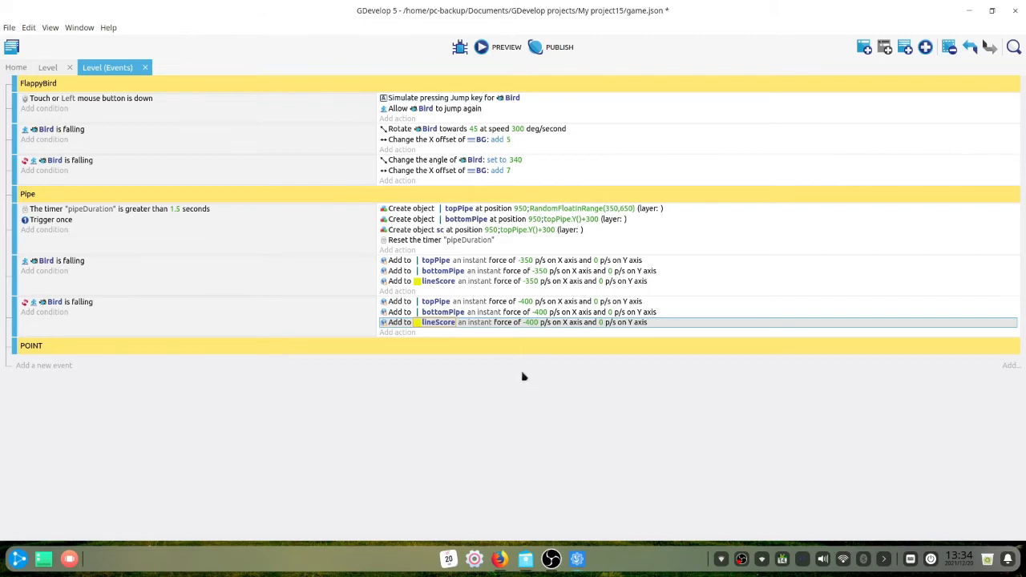
- Set the position of the third create-object action in the pipeDuration event to X 1000 and Y 0
left_click(526, 231)
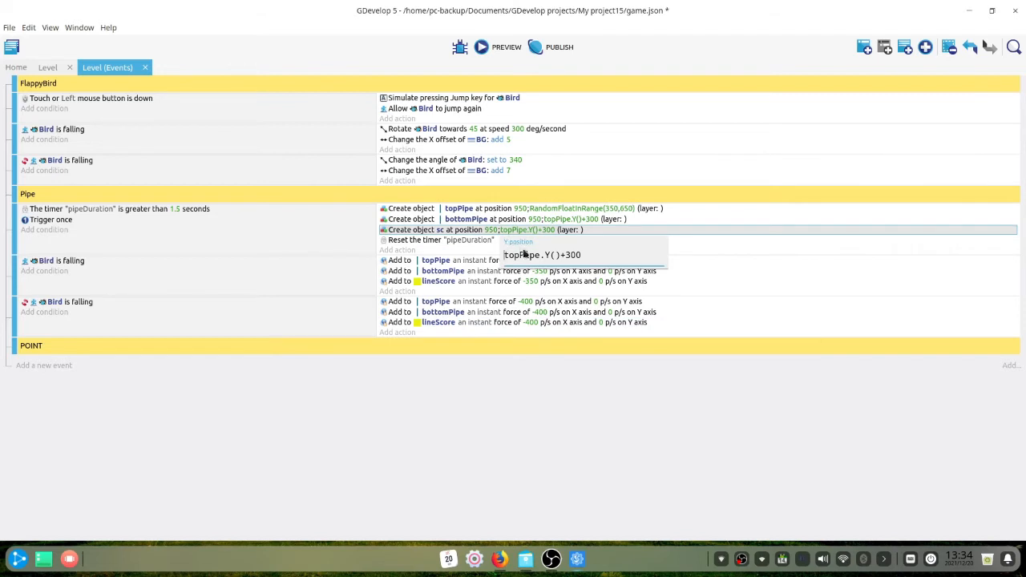
key("ctrl+a")
type("0")
key("Return")
left_click(491, 230)
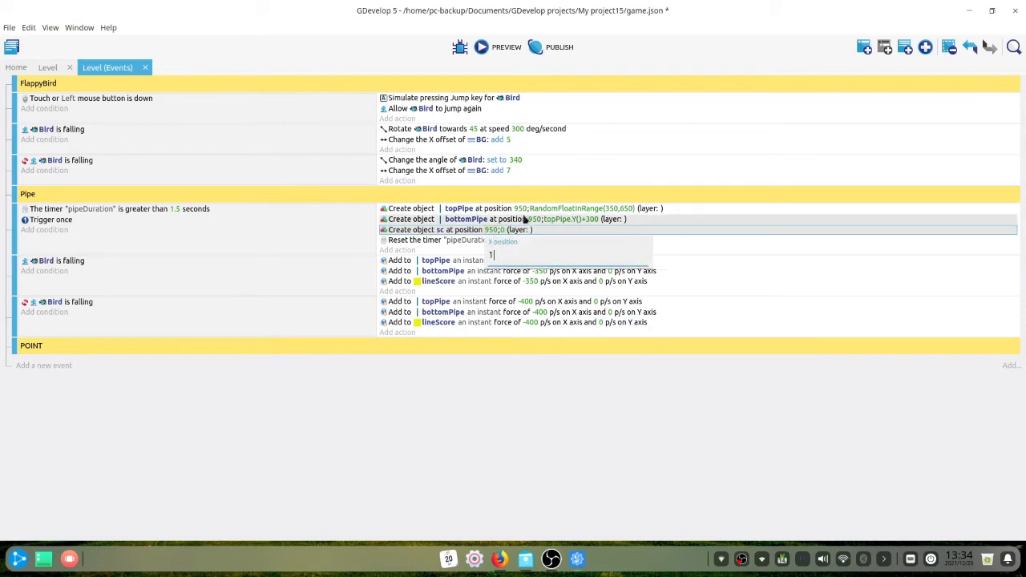
type("1000")
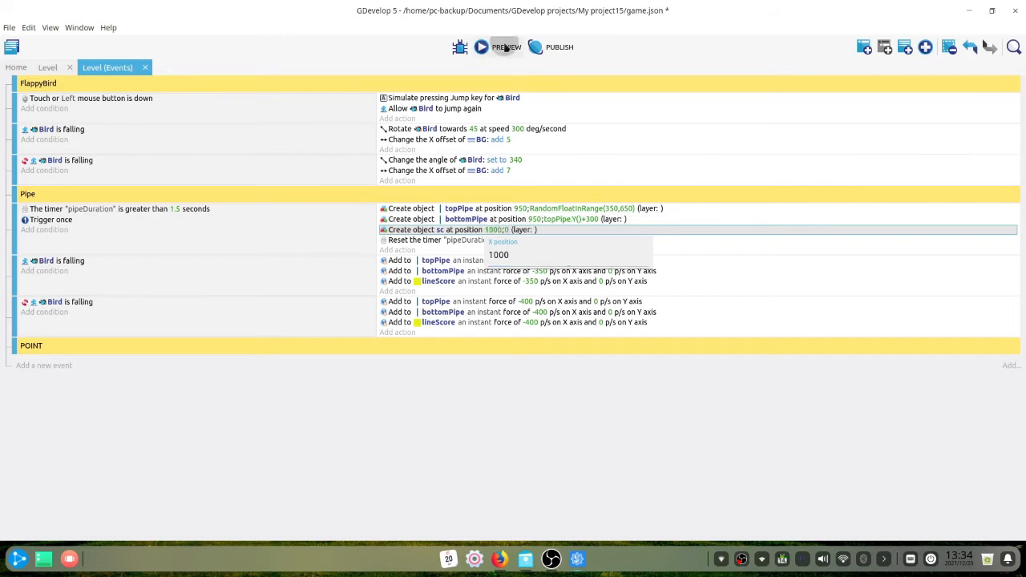
- Preview the game, flap the bird past the pipes to check for the score line, and close the preview
left_click(500, 47)
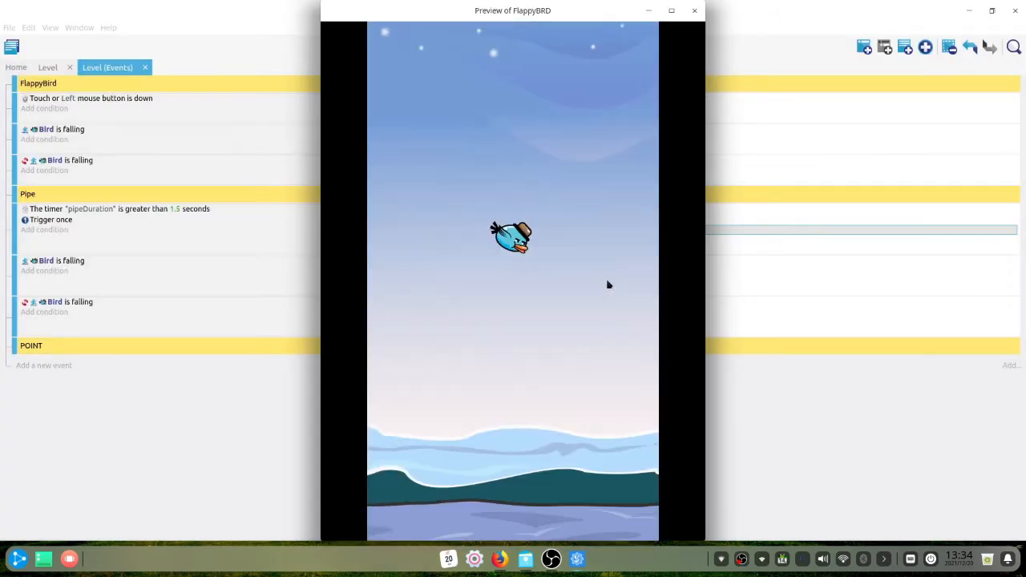
left_click(606, 281)
left_click(606, 281)
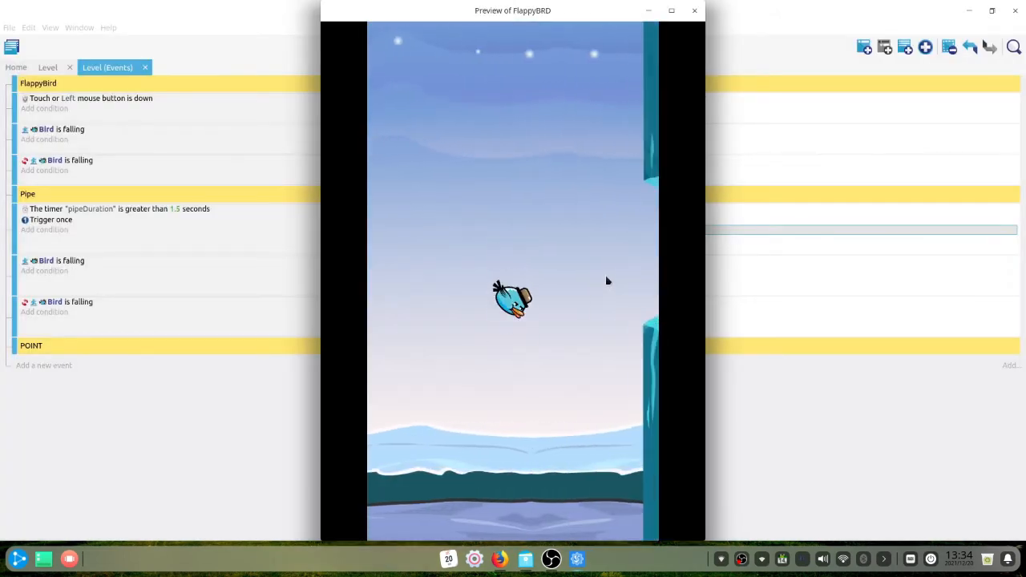
left_click(607, 280)
left_click(607, 281)
left_click(607, 281)
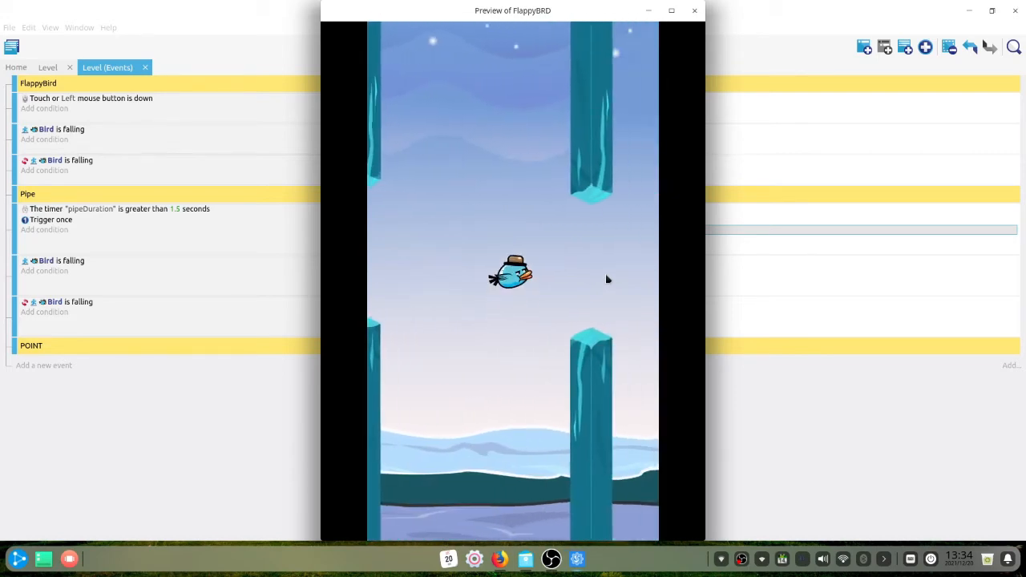
left_click(694, 12)
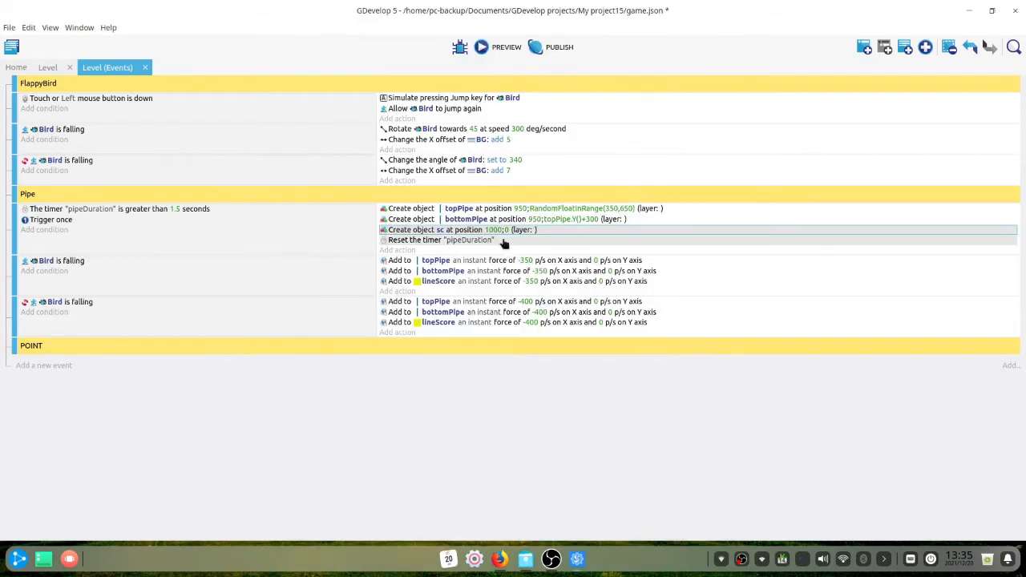
- Select lineScore as the object of the create action at 1000;0 and test it in a preview while flapping the bird
left_click(441, 230)
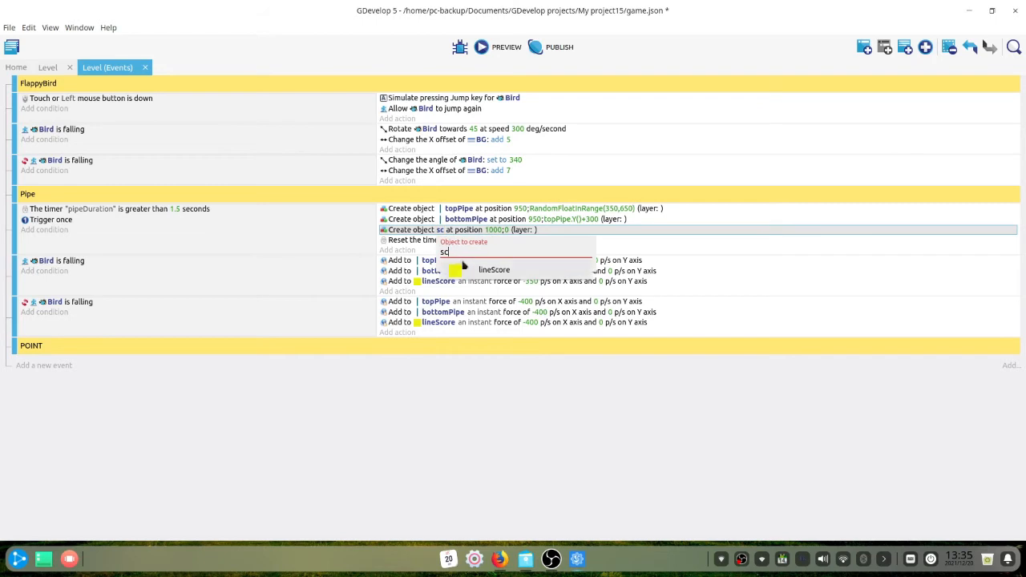
left_click(461, 271)
left_click(486, 47)
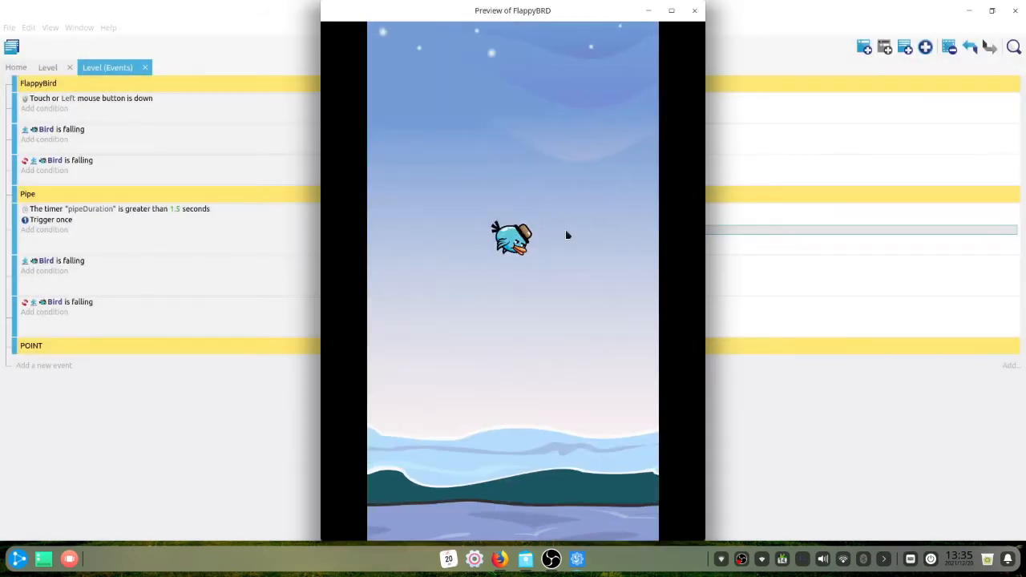
left_click(566, 231)
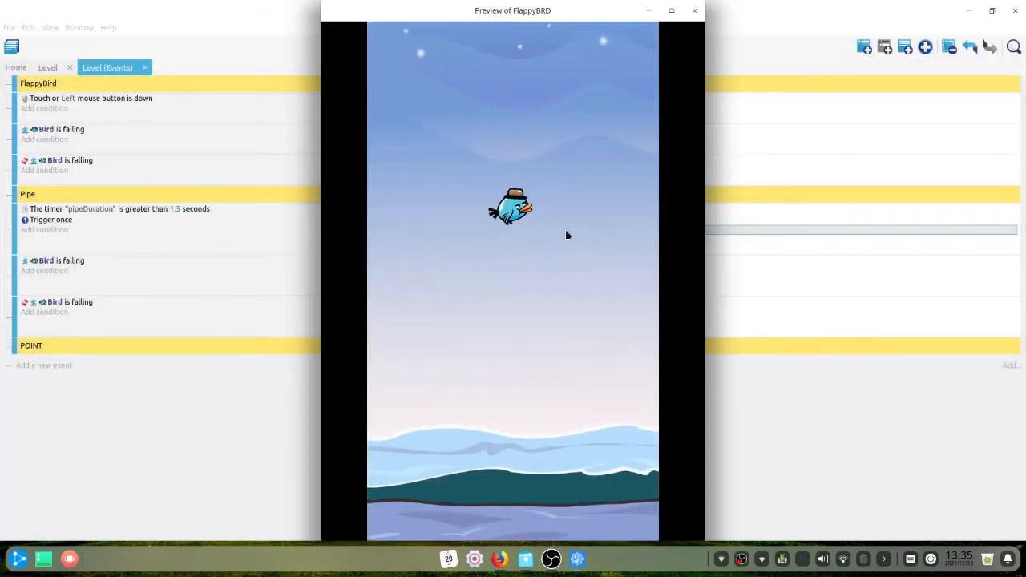
left_click(566, 232)
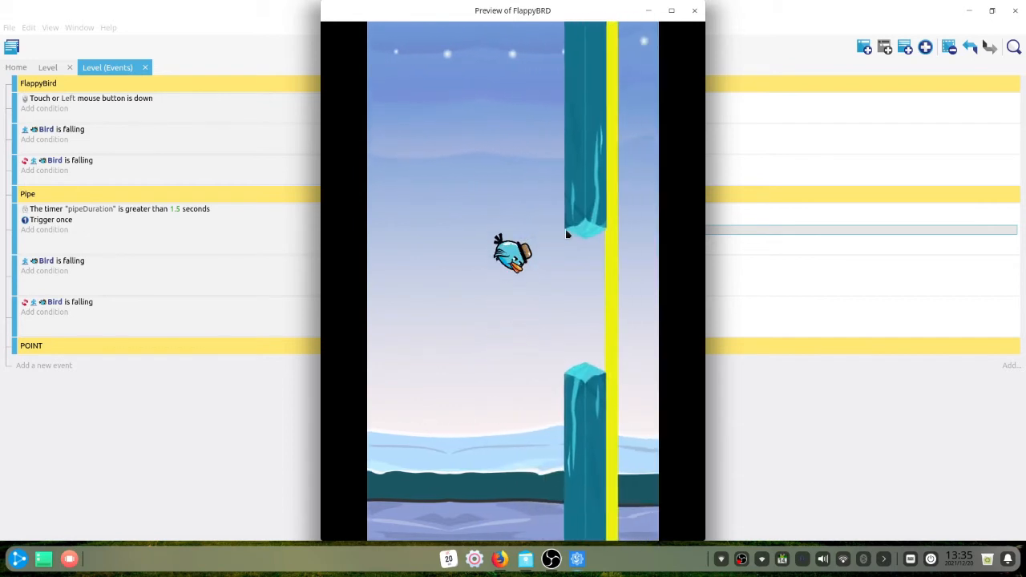
left_click(566, 232)
left_click(566, 231)
left_click(566, 230)
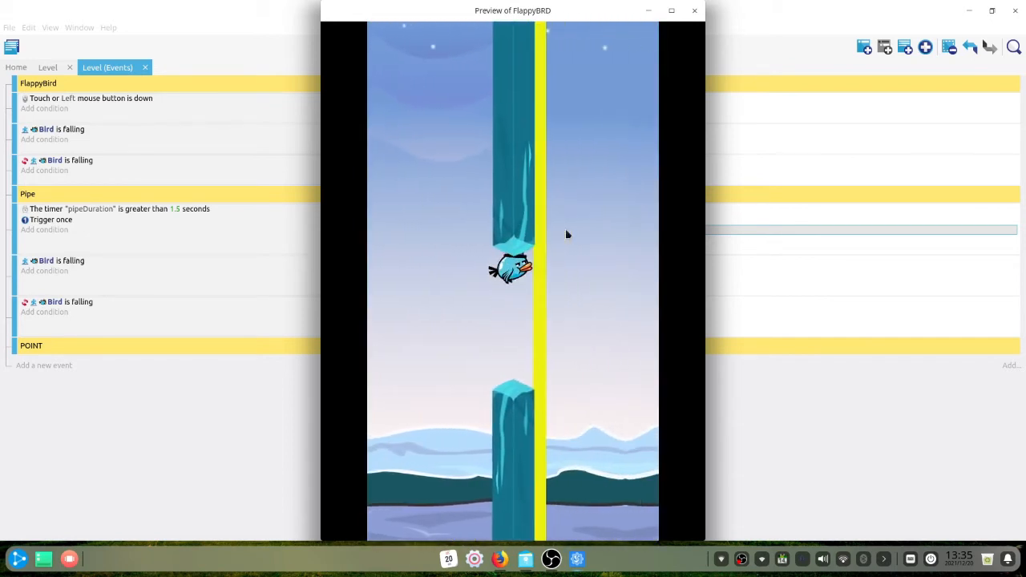
left_click(566, 229)
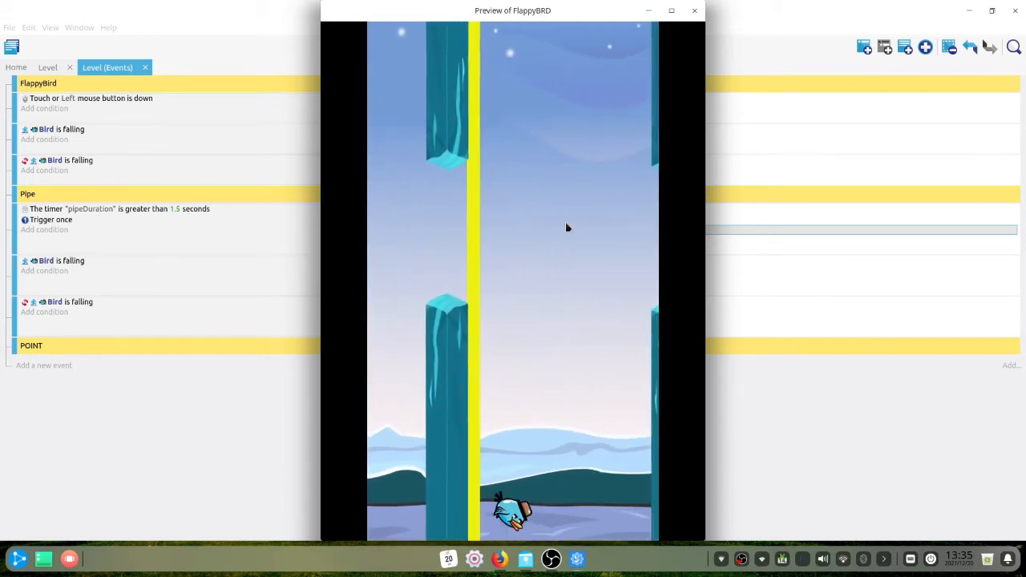
left_click(694, 11)
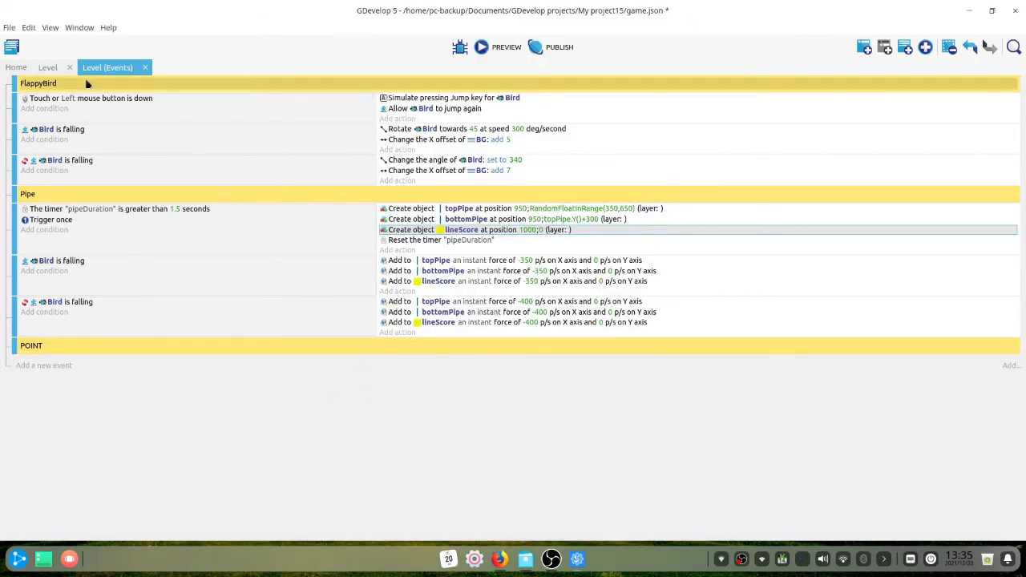
left_click(47, 67)
right_click(369, 193)
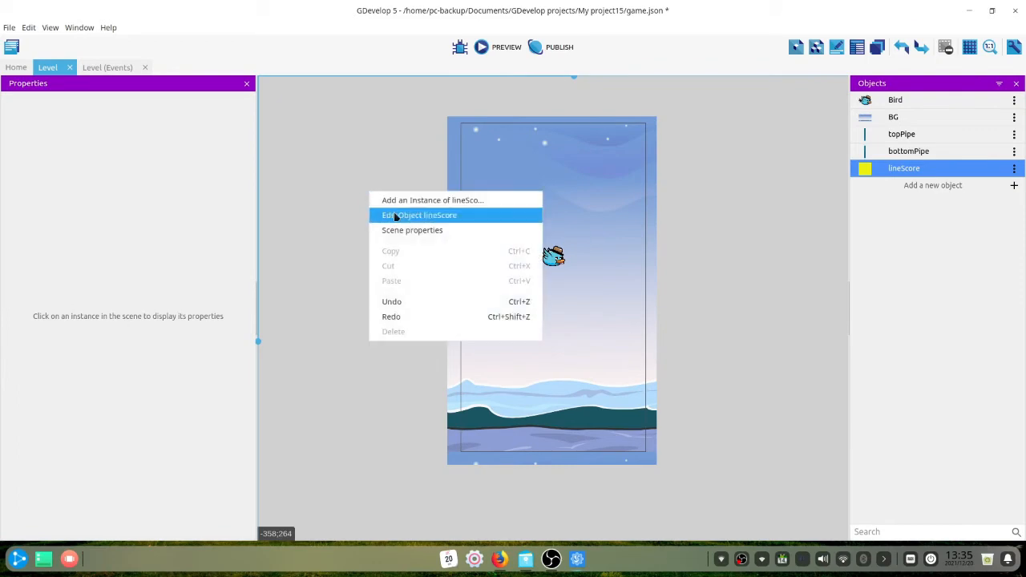
left_click(422, 233)
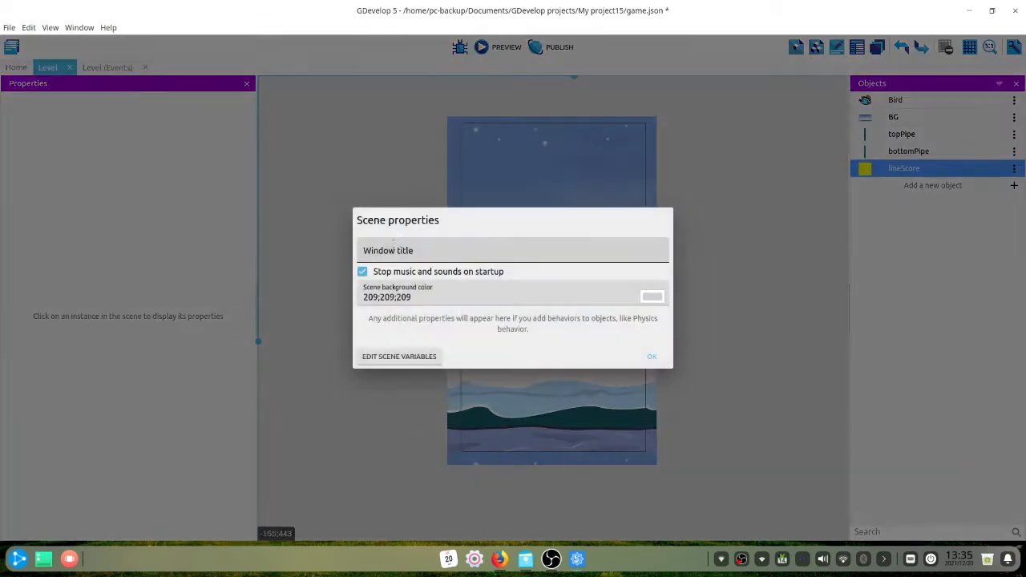
left_click(412, 352)
key("Escape")
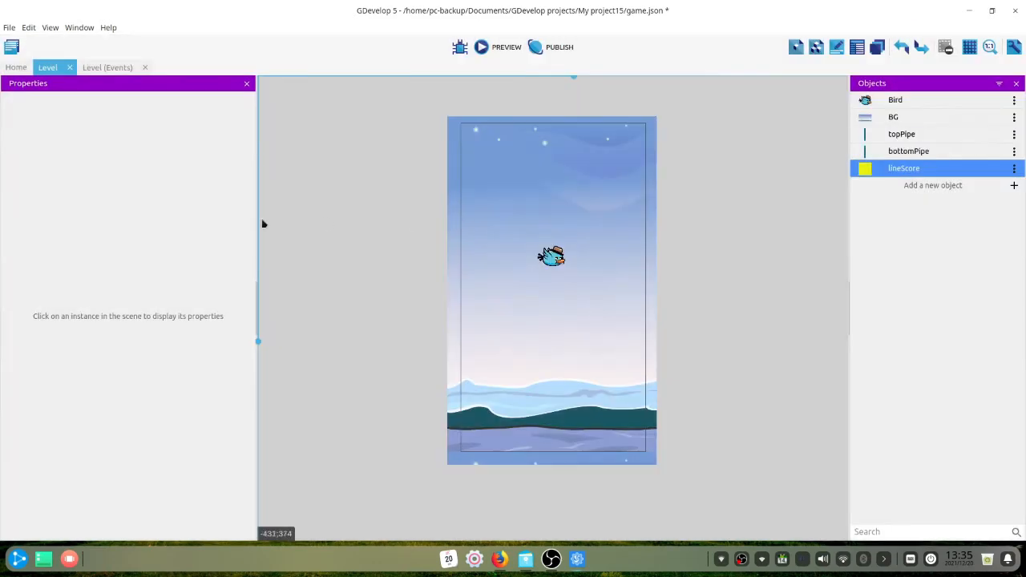
- Open the project's global variables
left_click(12, 48)
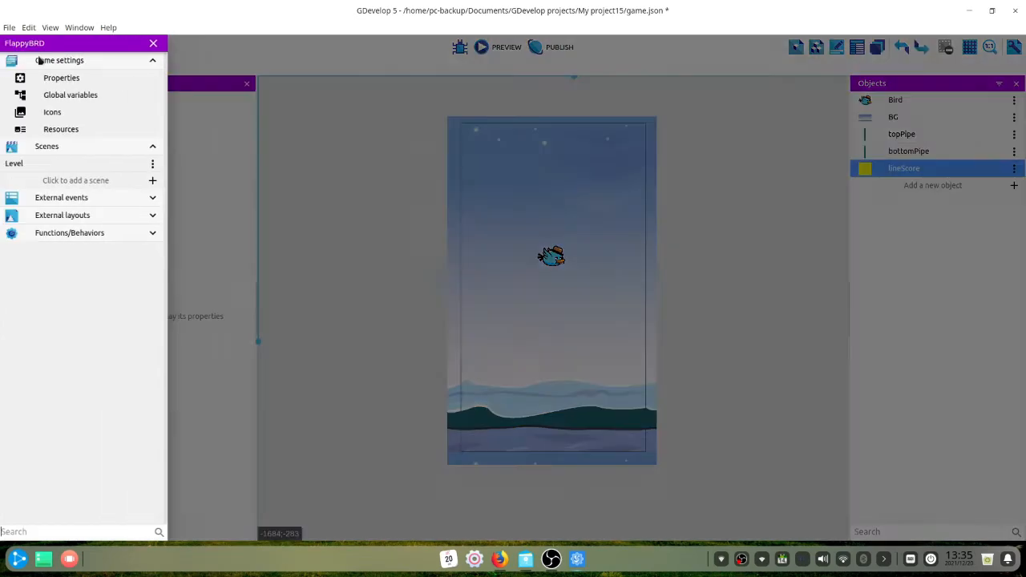
left_click(69, 96)
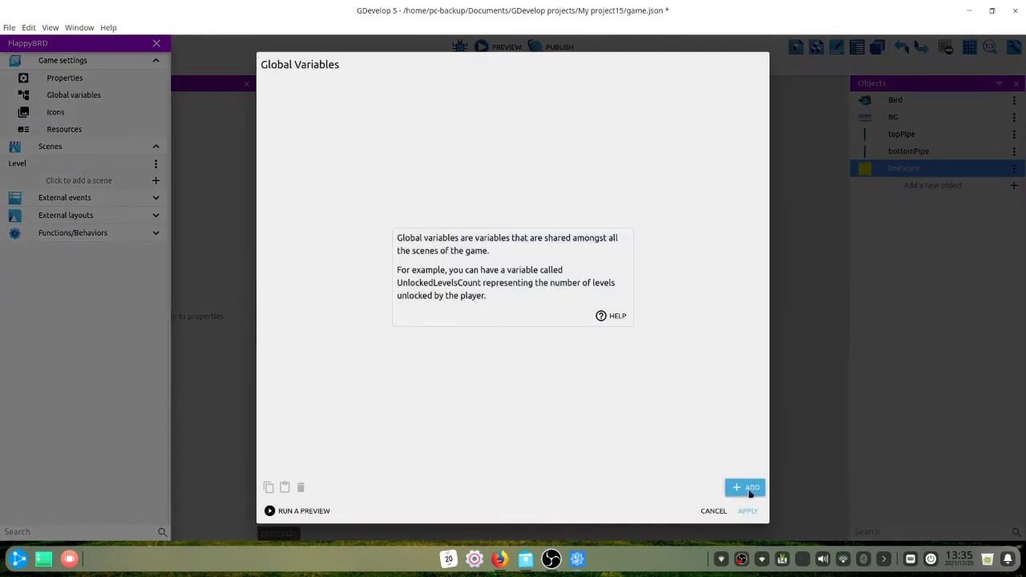
- Add a global variable named skor with value 0, convert it to a number, and apply the change
left_click(750, 492)
left_click(382, 88)
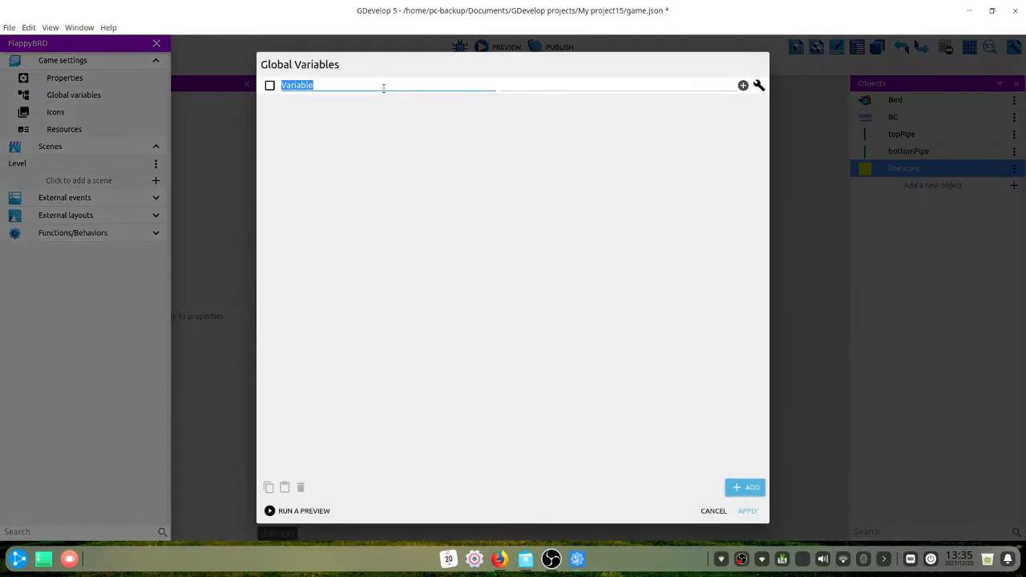
left_click(532, 85)
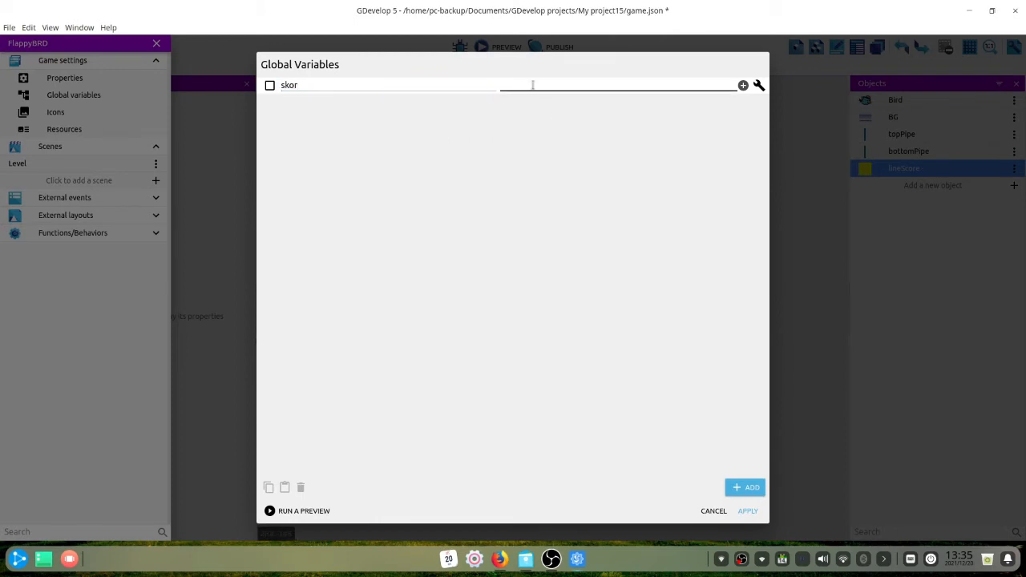
left_click(570, 89)
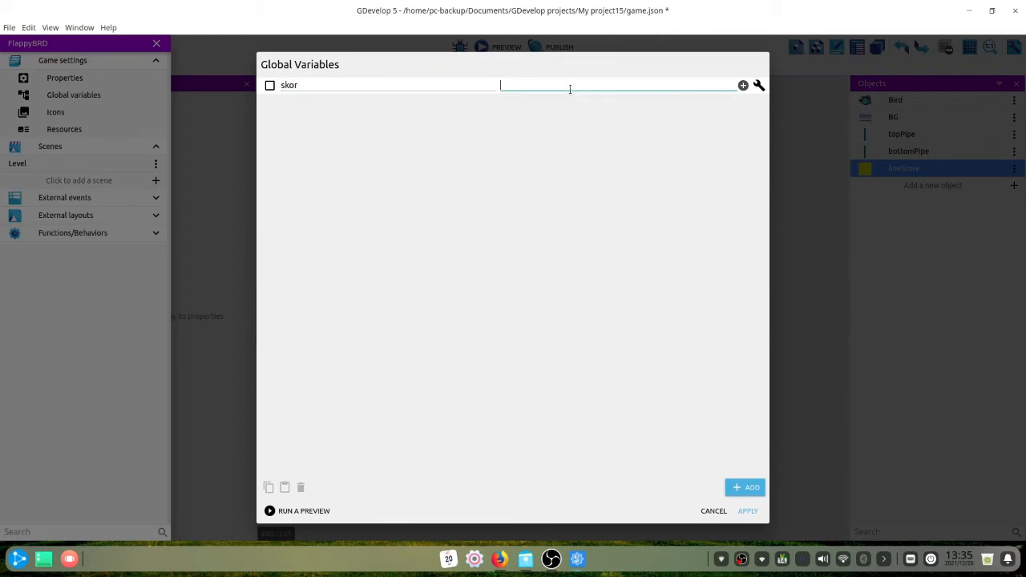
left_click(760, 85)
mouse_move(798, 103)
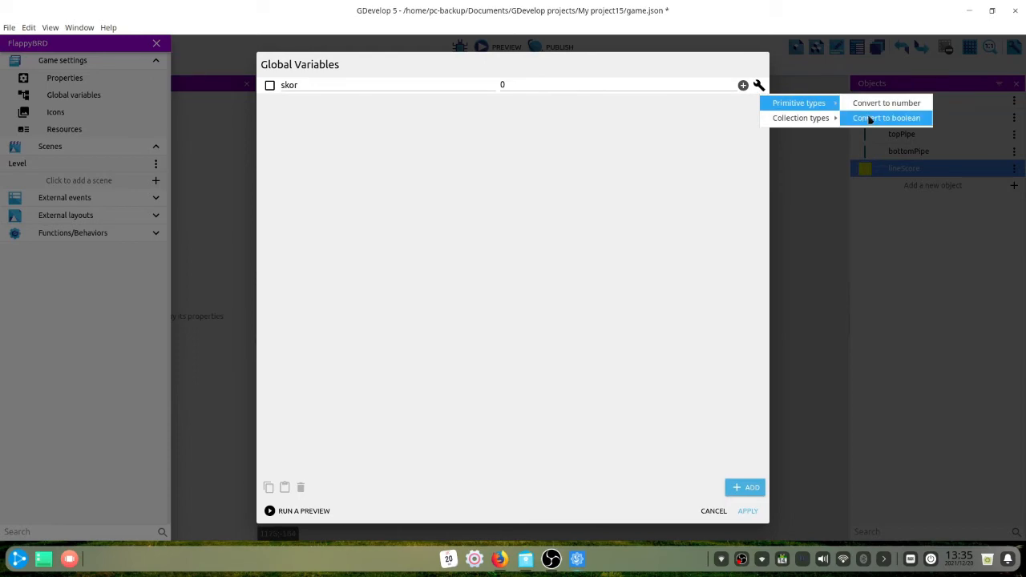
left_click(878, 106)
left_click(744, 512)
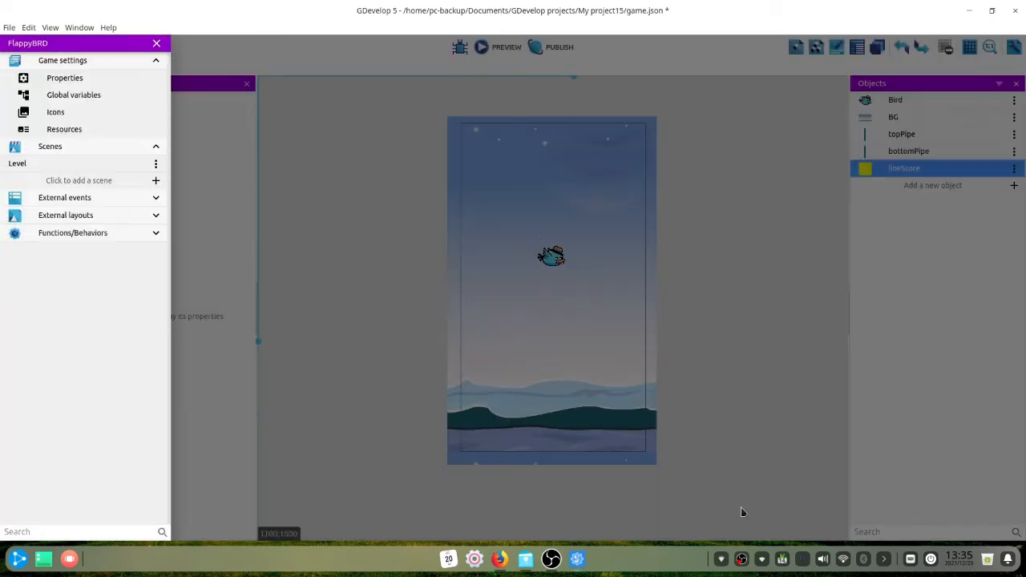
left_click(351, 182)
- Add a new event under the POINT comment with the condition that Bird is in collision with lineScore
left_click(109, 69)
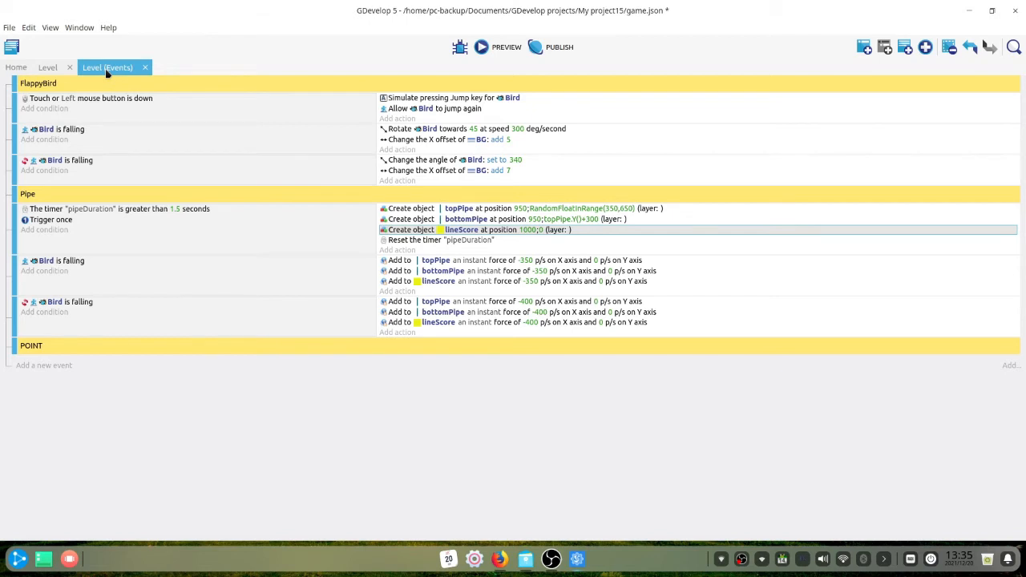
right_click(56, 370)
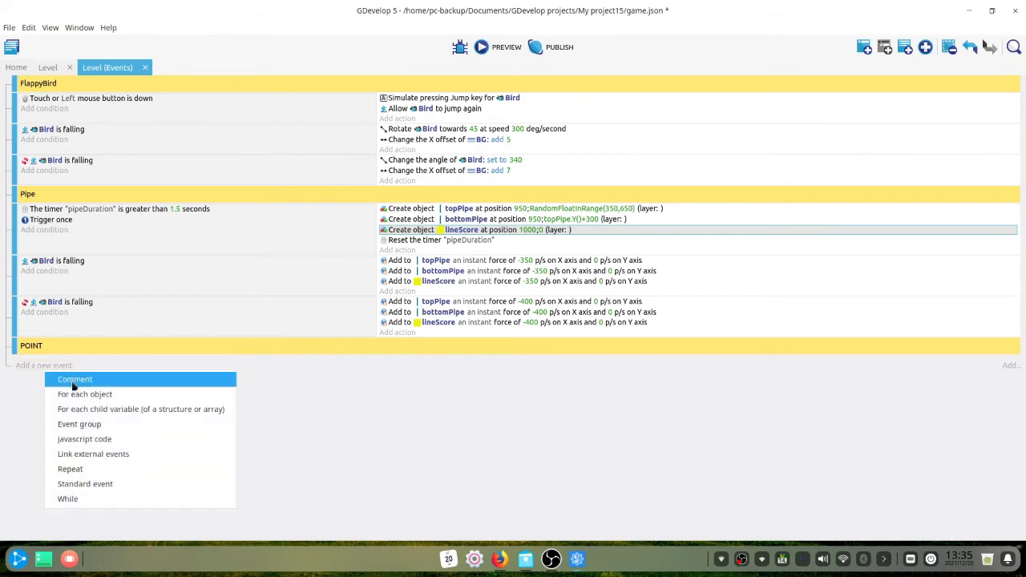
left_click(34, 366)
left_click(34, 366)
left_click(34, 360)
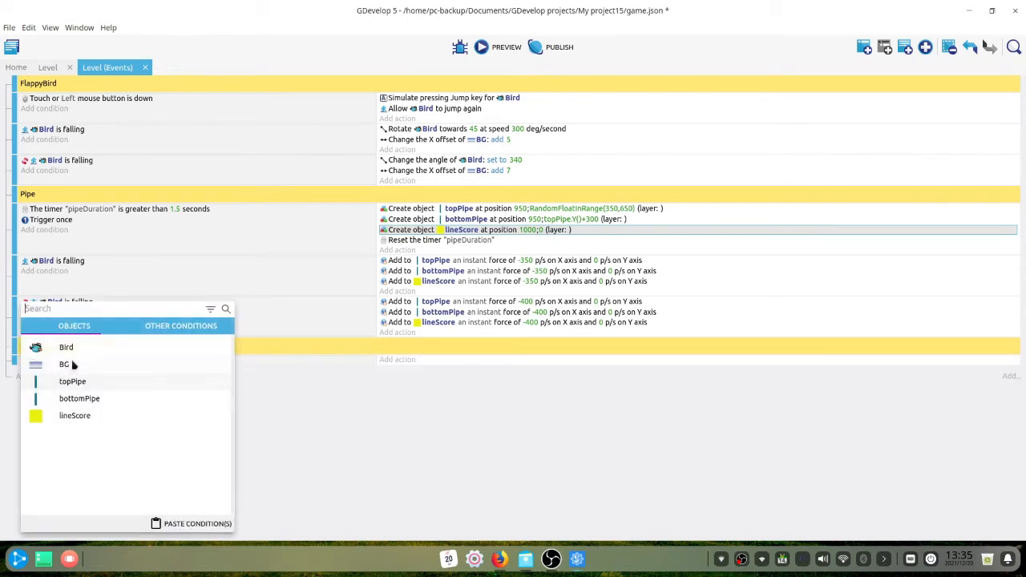
left_click(73, 347)
type("coll")
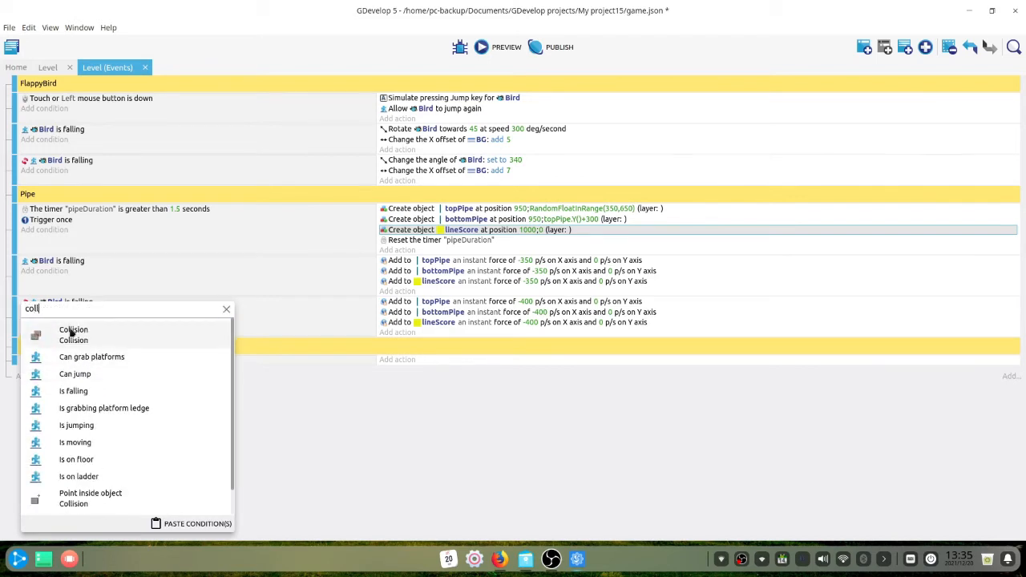
left_click(70, 331)
left_click(124, 360)
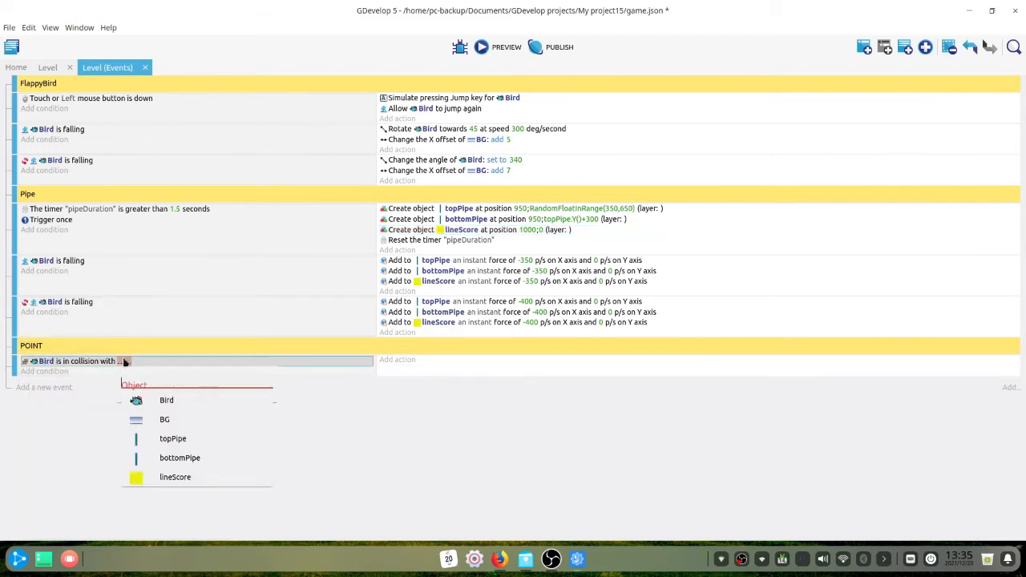
left_click(132, 478)
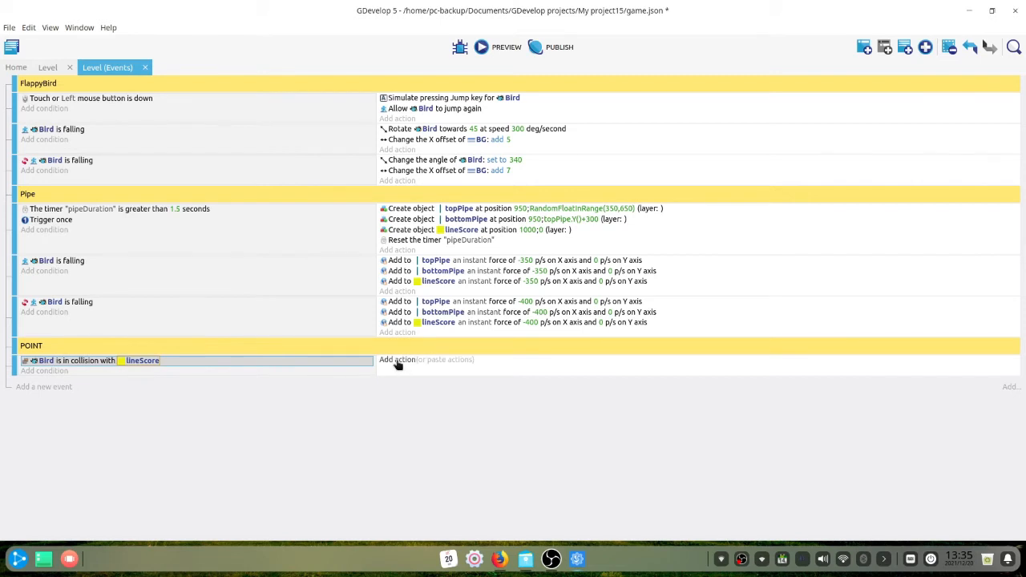
- Add an action that changes the value of a global variable to the Bird and lineScore collision event
left_click(397, 360)
type("variable")
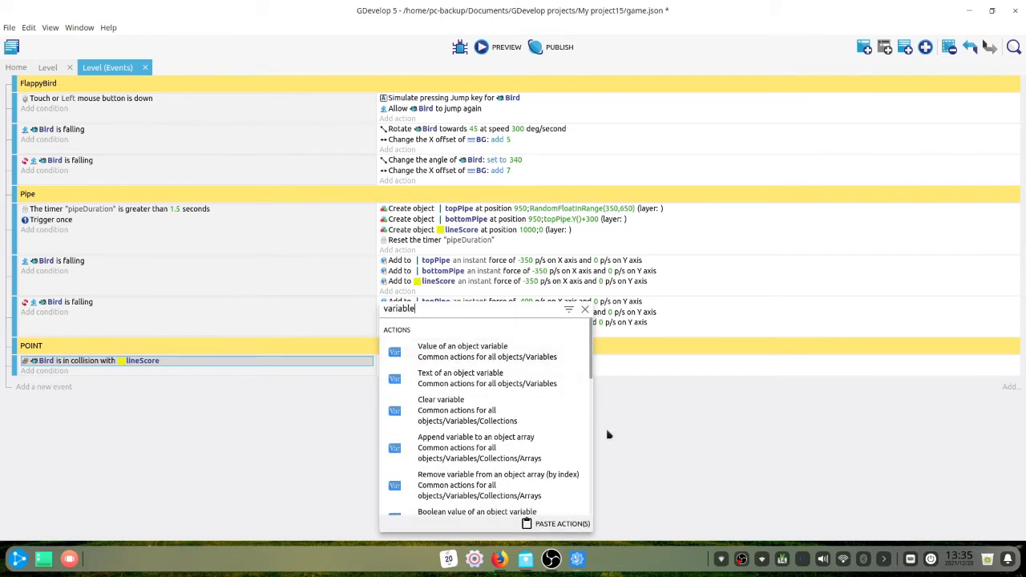
scroll(535, 422, "down", 3)
scroll(535, 422, "down", 5)
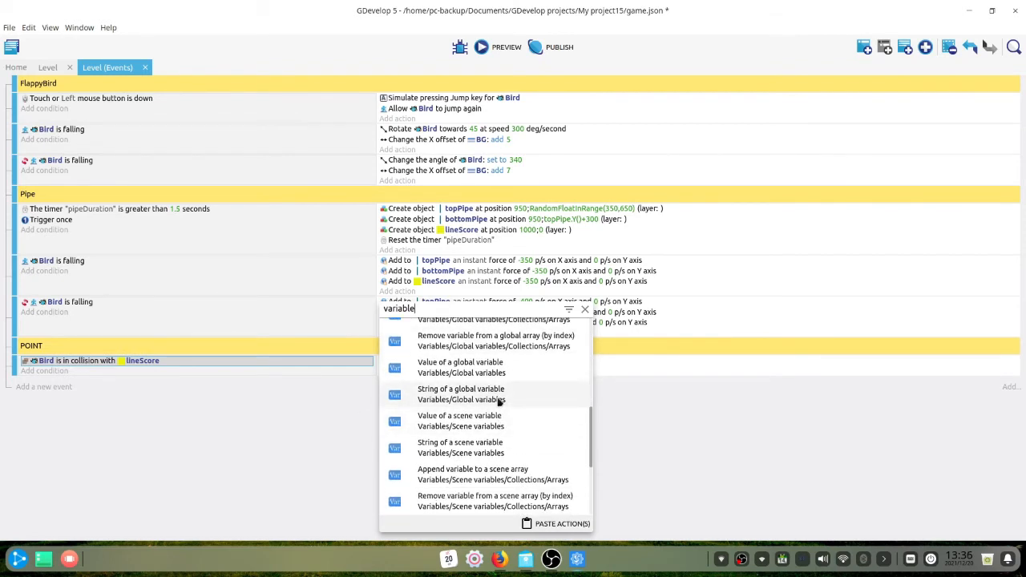
left_click(506, 371)
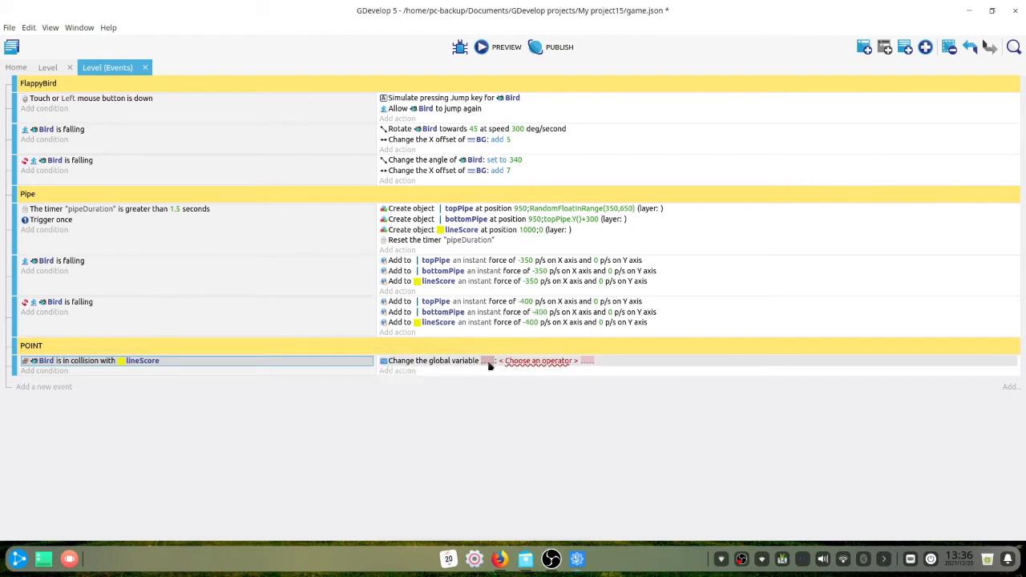
- Configure the global variable action to add 1 to skor
left_click(488, 362)
left_click(502, 400)
left_click(529, 360)
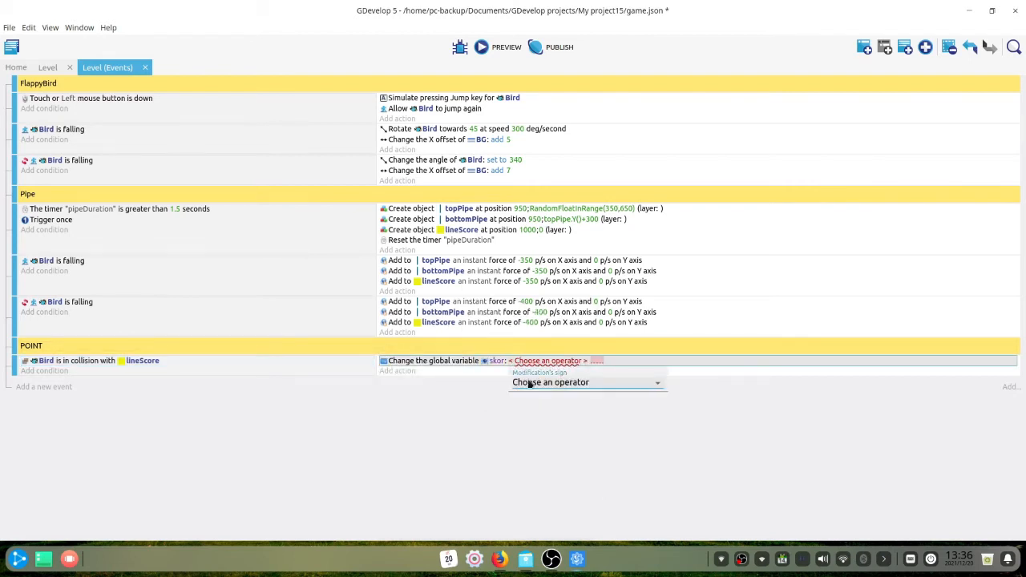
left_click(531, 383)
left_click(535, 416)
left_click(535, 361)
type("1")
left_click(433, 377)
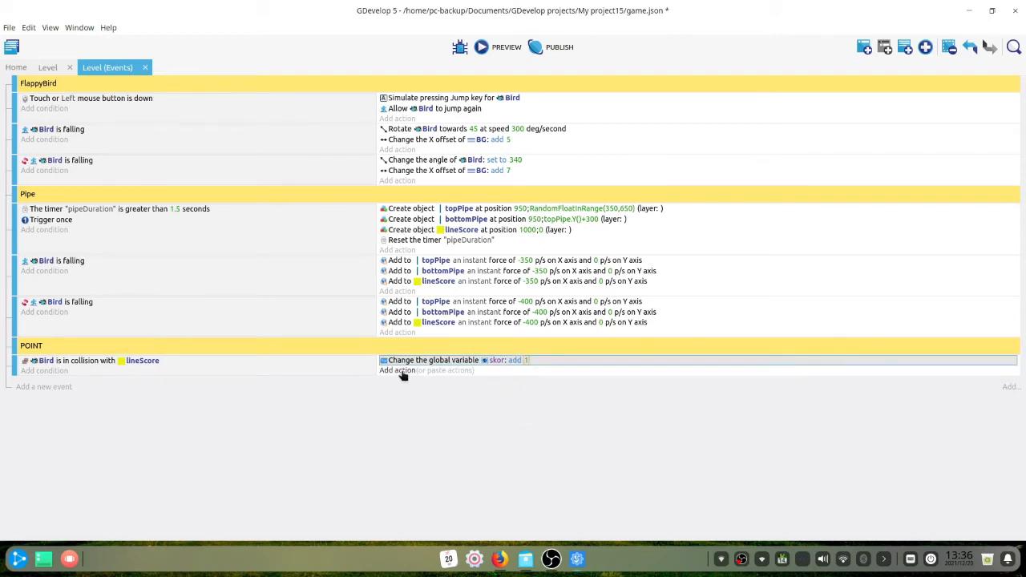
- Add a Trigger once while true condition to the lineScore collision event
left_click(63, 372)
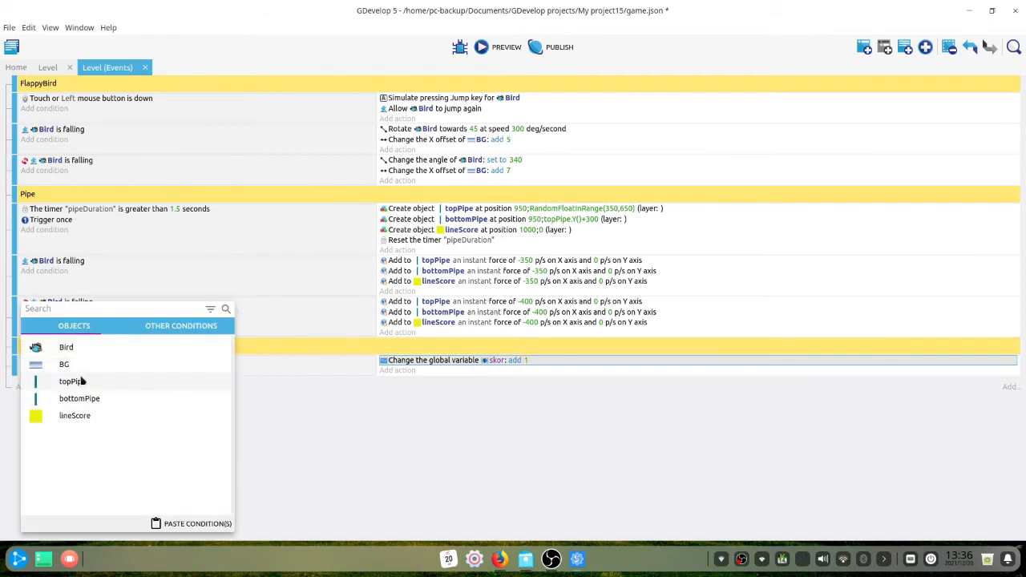
type("once")
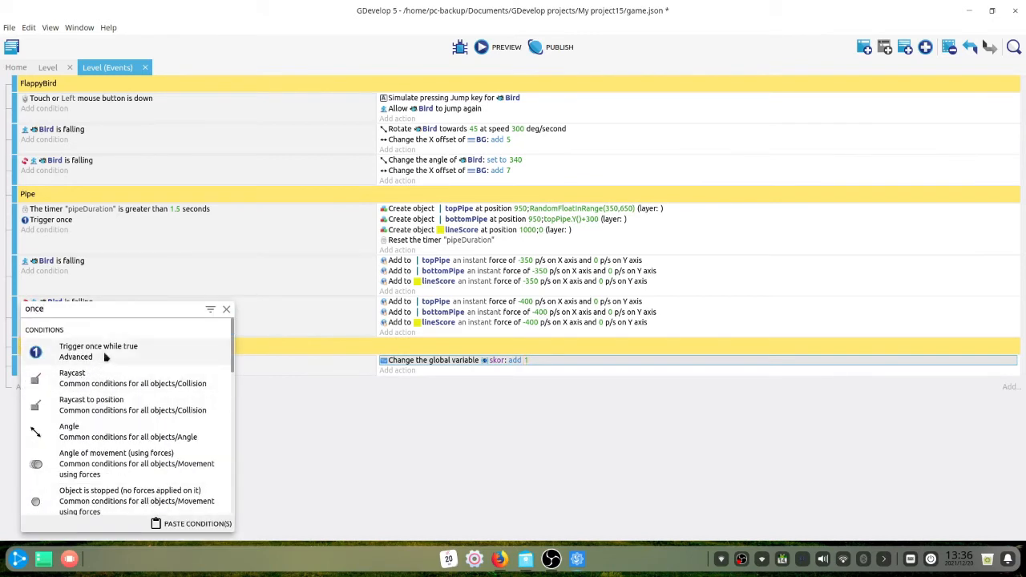
left_click(106, 353)
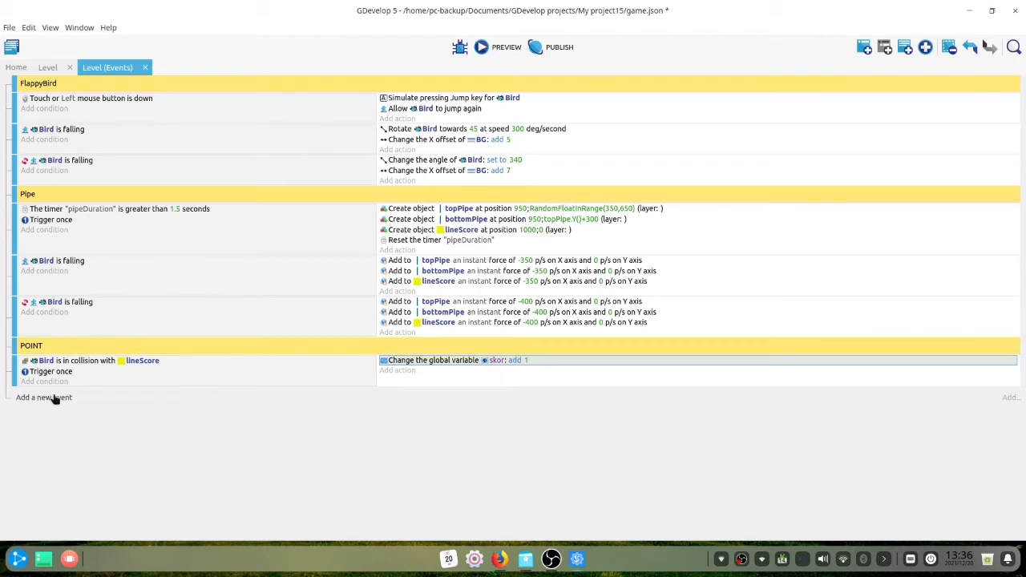
- Create a new Text object in the Level scene and name it SkorTeks
left_click(63, 67)
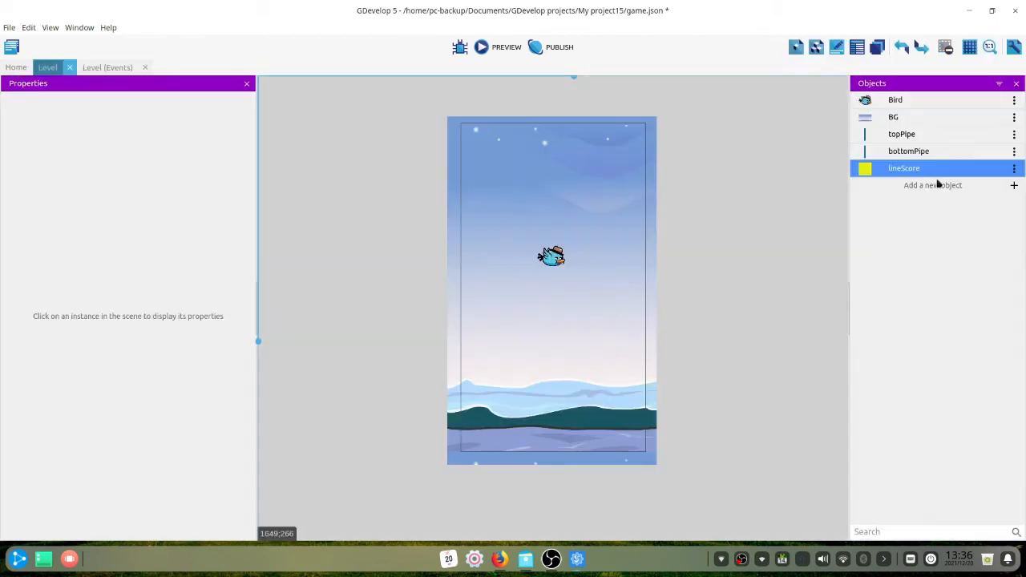
left_click(863, 183)
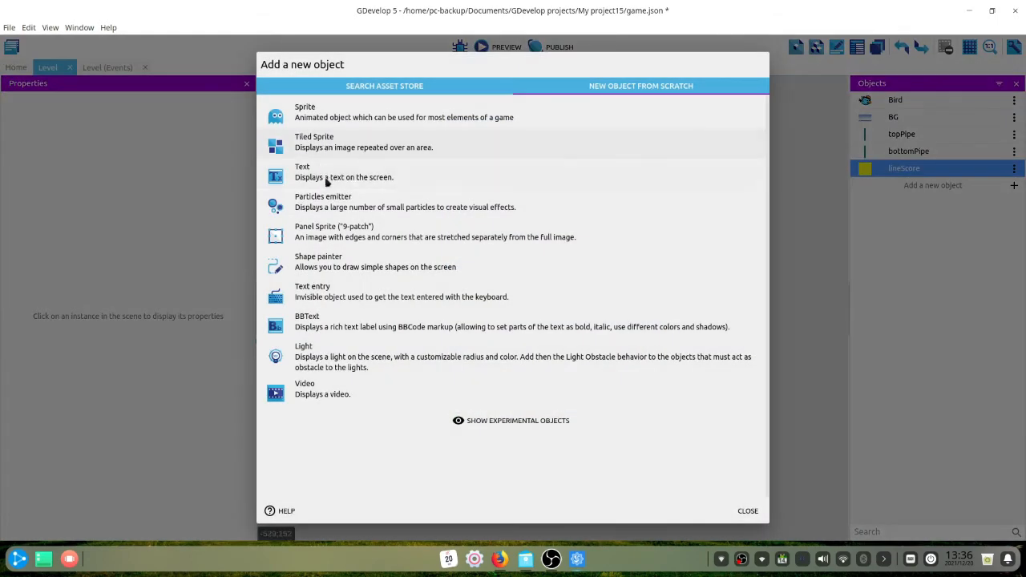
left_click(325, 178)
left_click(339, 90)
key("ctrl+a")
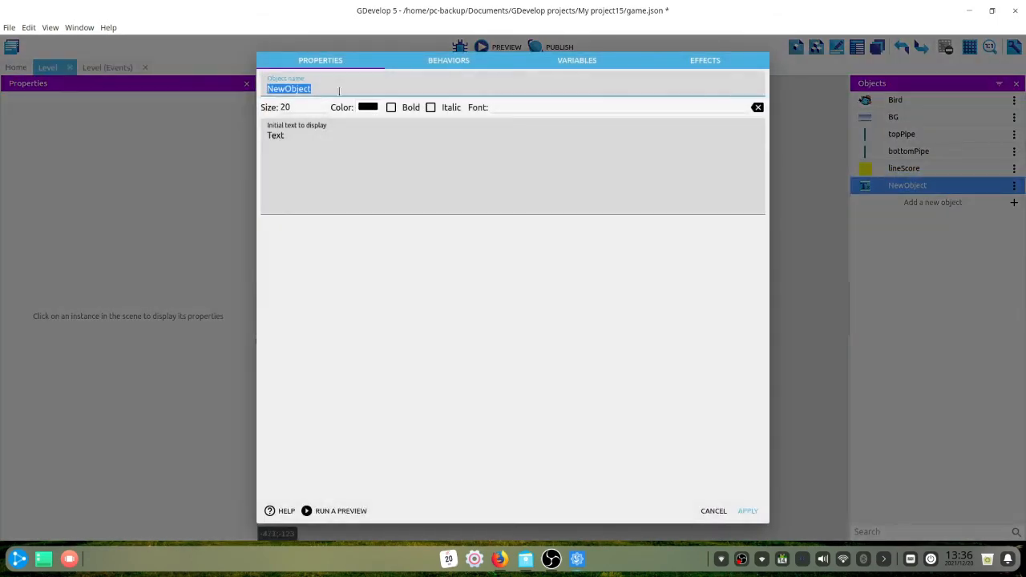
type("SkorTeks")
- Format the SkorTeks text as size 60, white (FFFFFF) and bold, set its initial text to 0, and apply
double_click(302, 107)
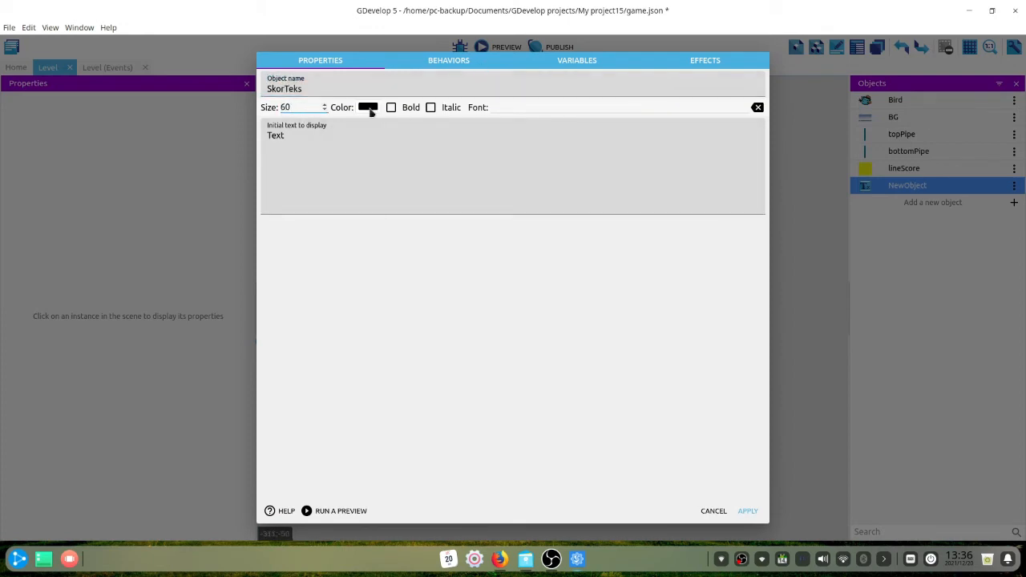
left_click(368, 106)
left_click(365, 107)
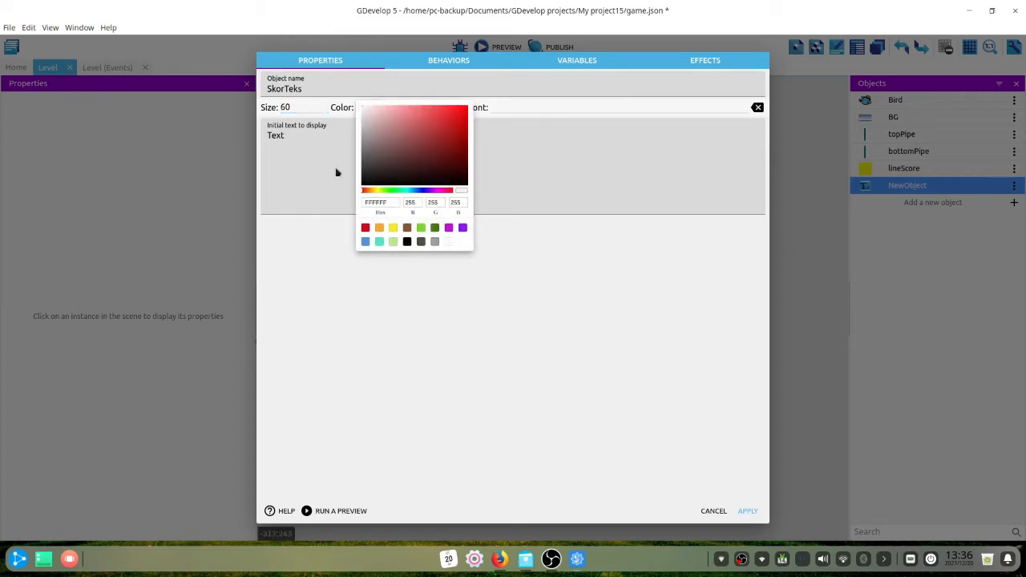
double_click(280, 136)
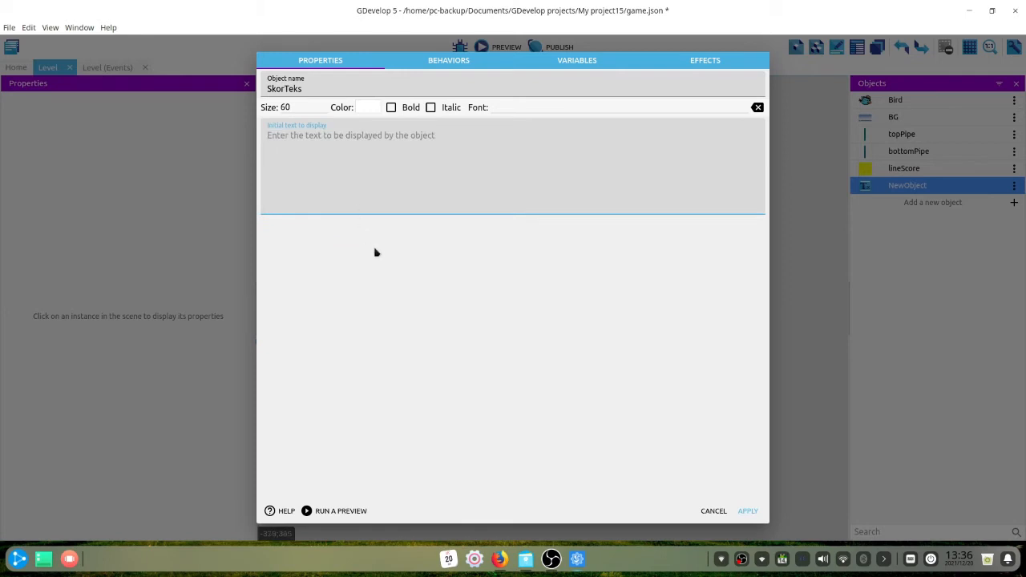
type("0")
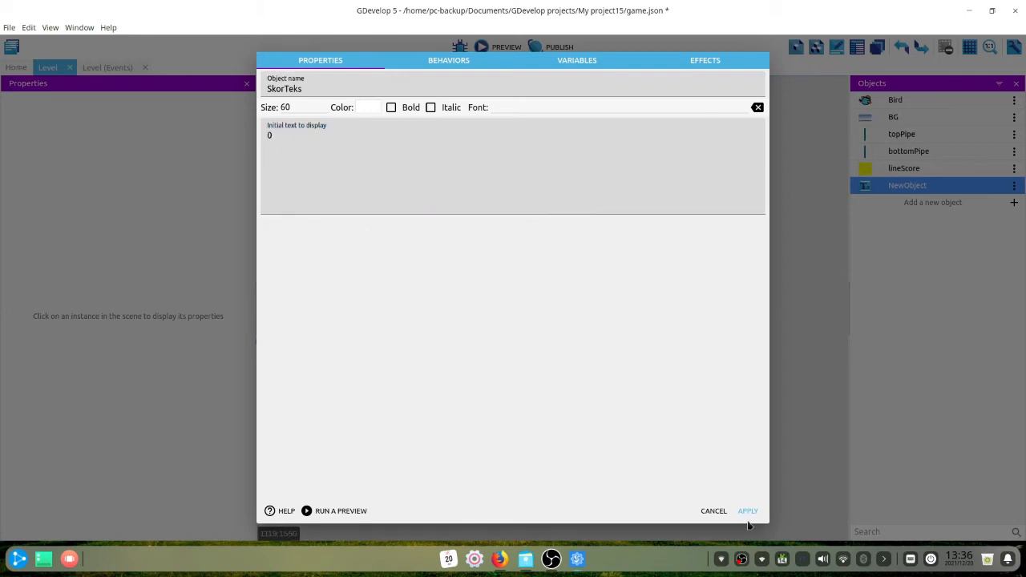
left_click(391, 107)
left_click(747, 510)
- Place SkorTeks in the upper-left corner of the game frame, at about X 22, Y 4
left_click_drag(876, 190, 472, 136)
left_click(471, 137)
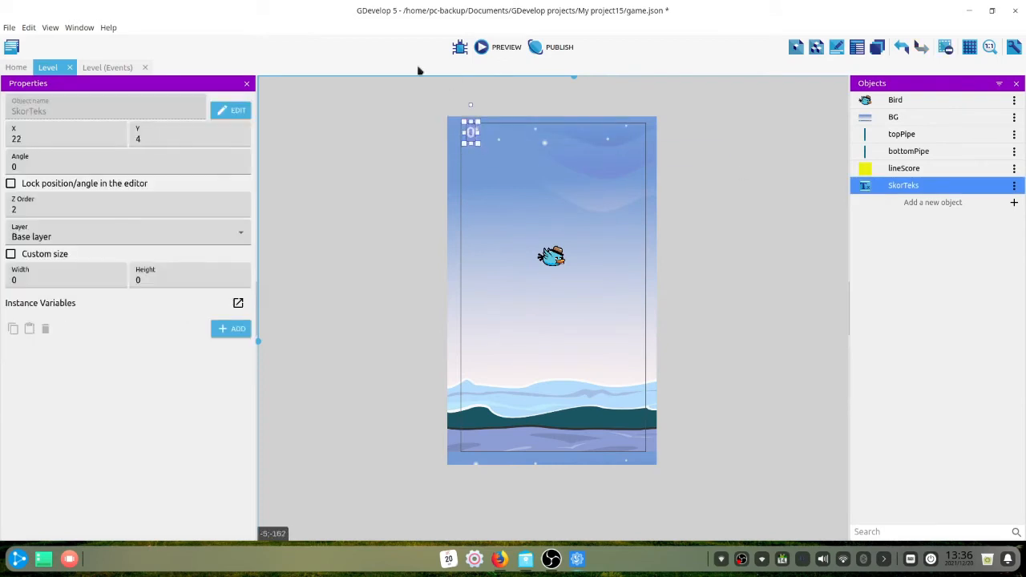
left_click(357, 157)
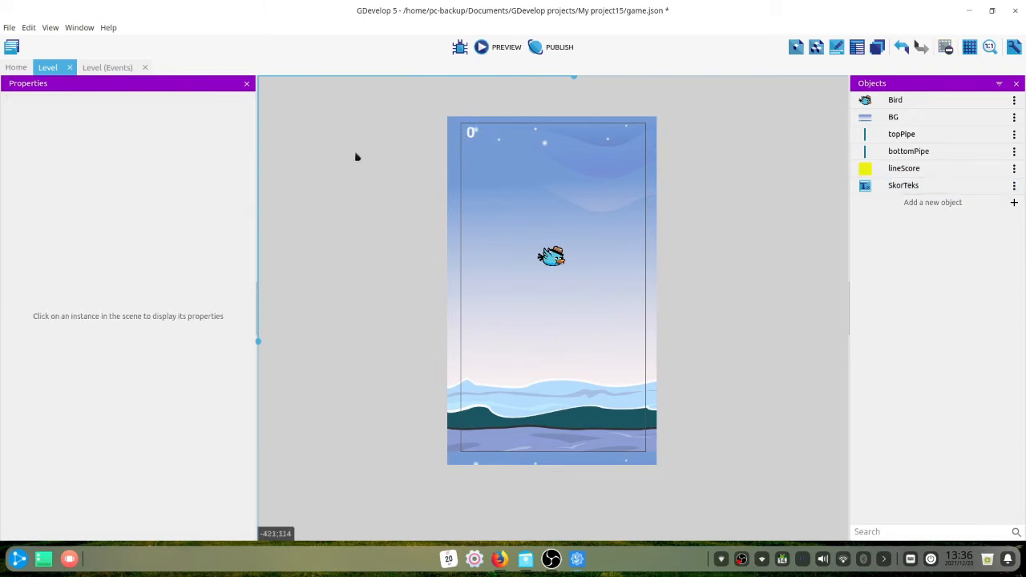
- Add an empty event to the Level events and move it above the FlappyBird comment
left_click(109, 67)
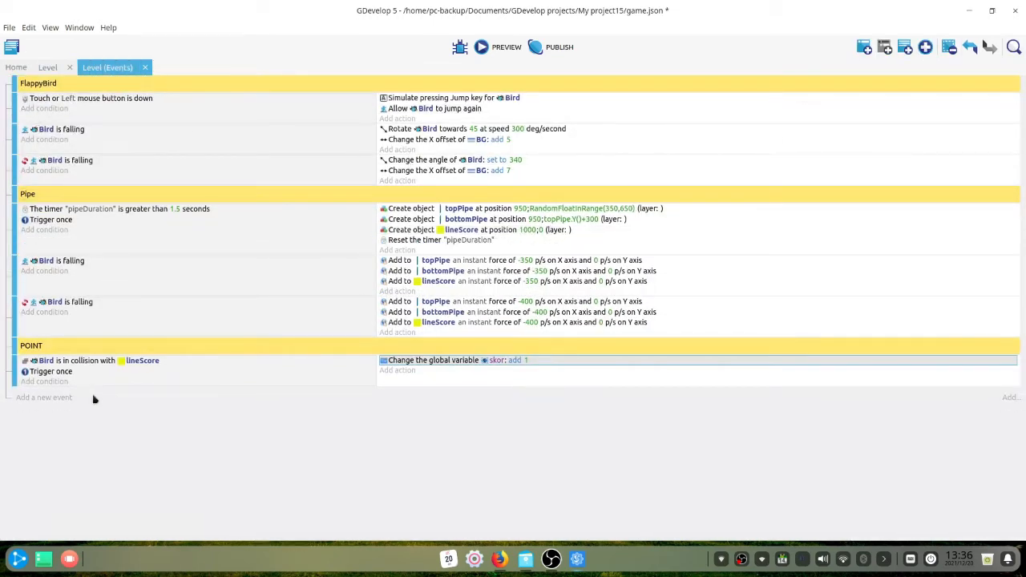
left_click(40, 397)
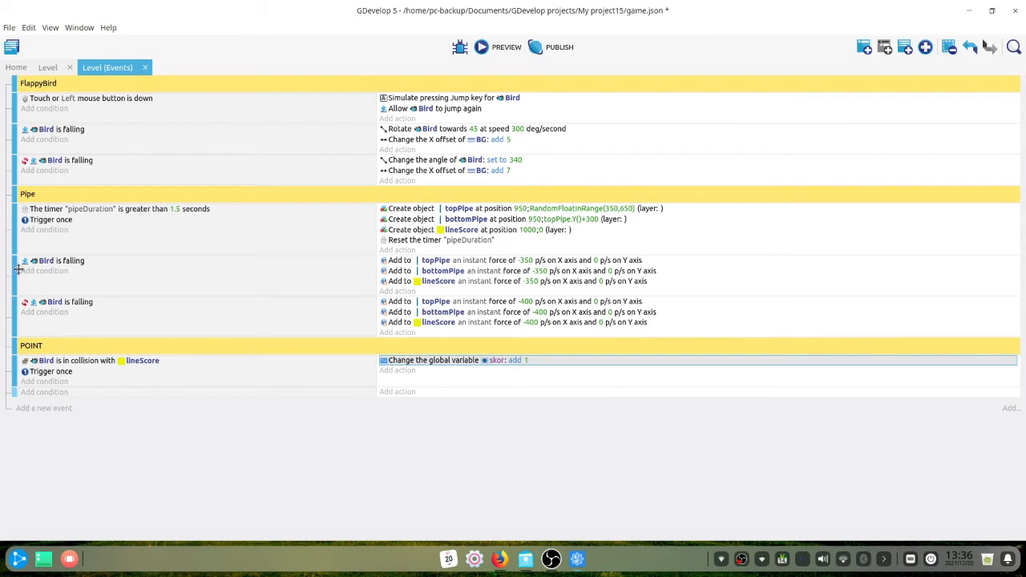
left_click_drag(14, 391, 21, 85)
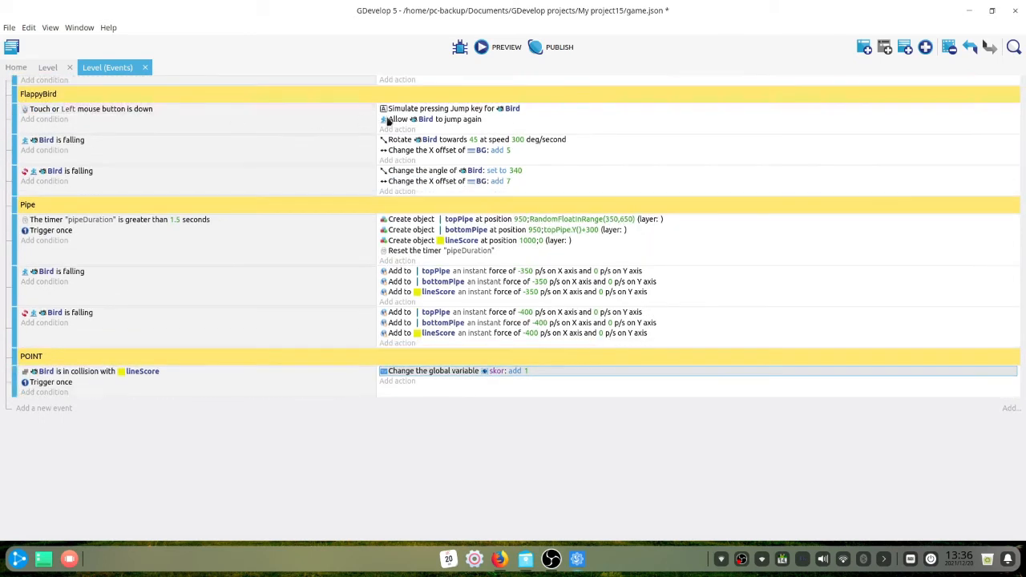
- Add a Modify the text action for SkorTeks to the empty event above the FlappyBird comment, with the set to operator
left_click(407, 79)
left_click(435, 216)
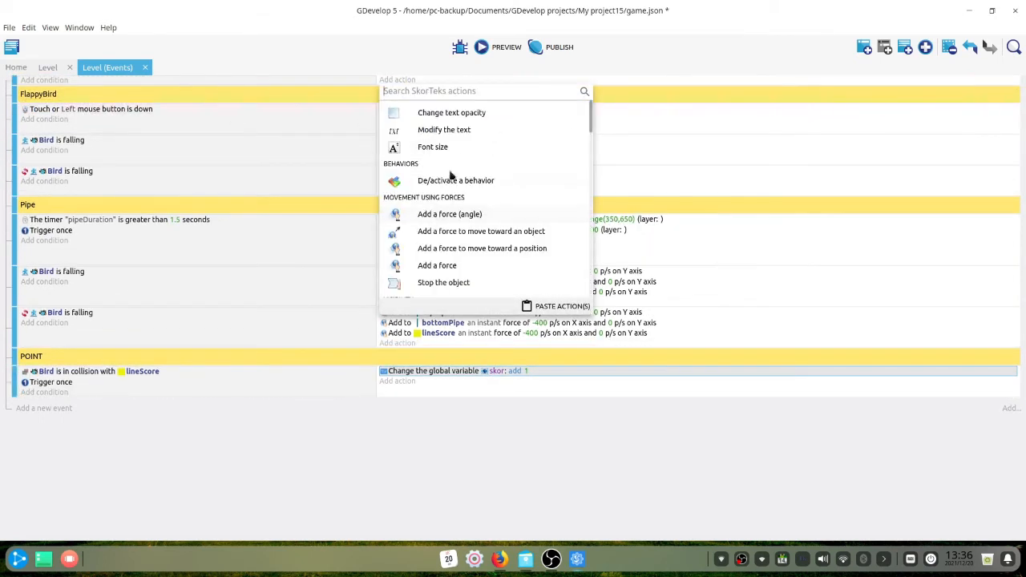
left_click(451, 130)
left_click(529, 81)
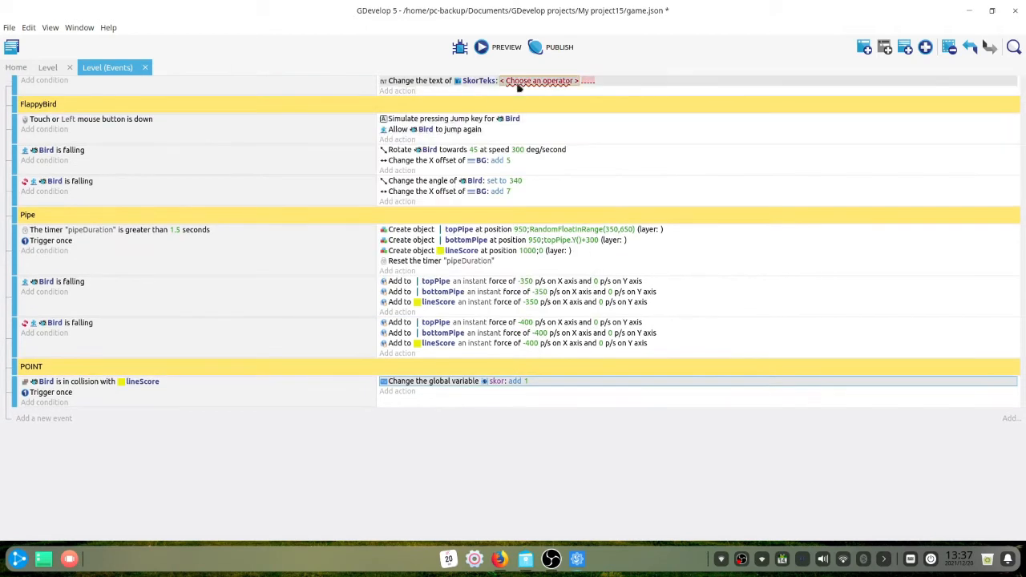
left_click(529, 102)
left_click(519, 126)
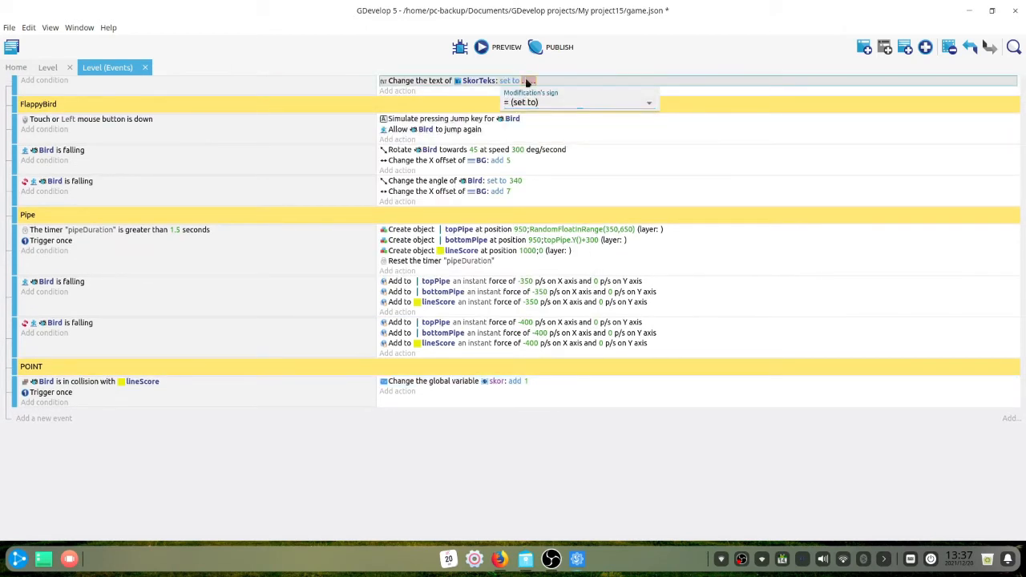
- Set the value of the SkorTeks text action to the expression GlobalVariableString(skor)
left_click(527, 81)
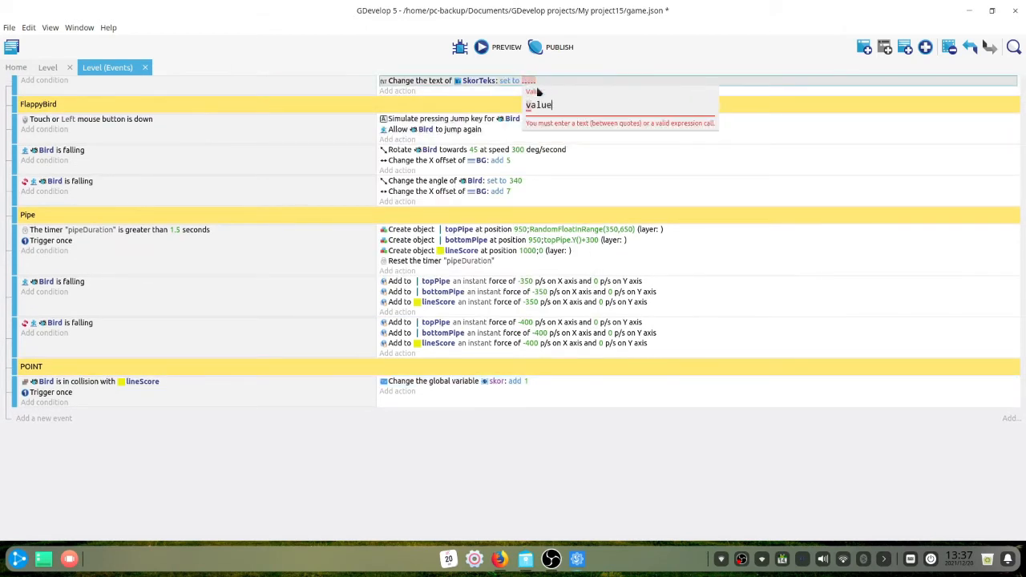
type("value")
key("ctrl+a")
type("varia")
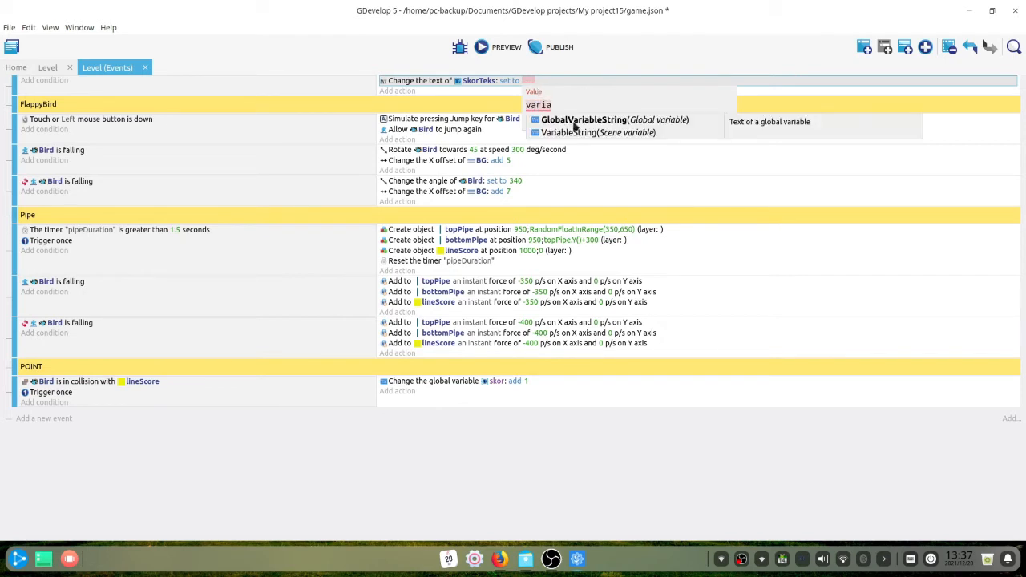
left_click(574, 121)
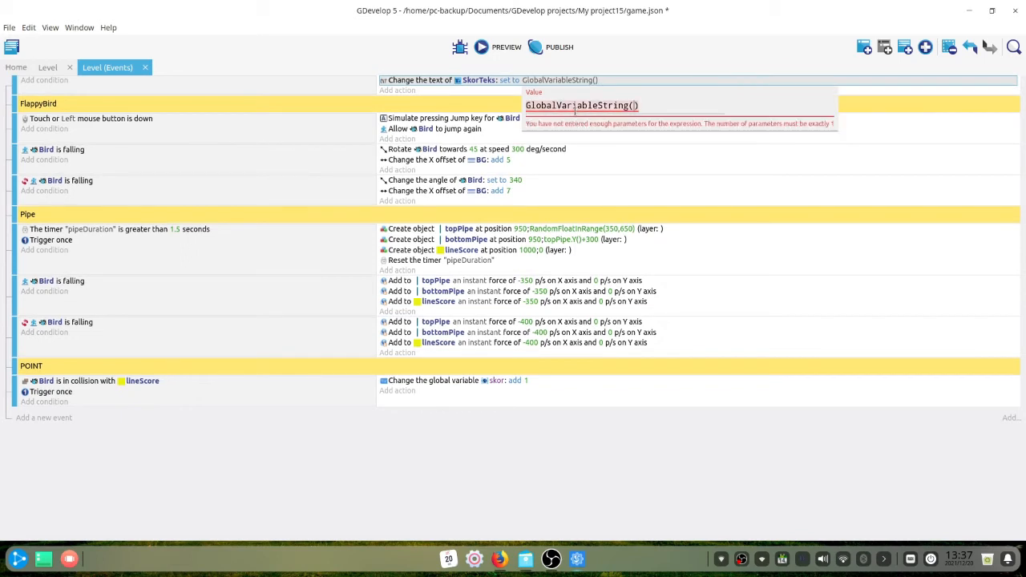
type("sc")
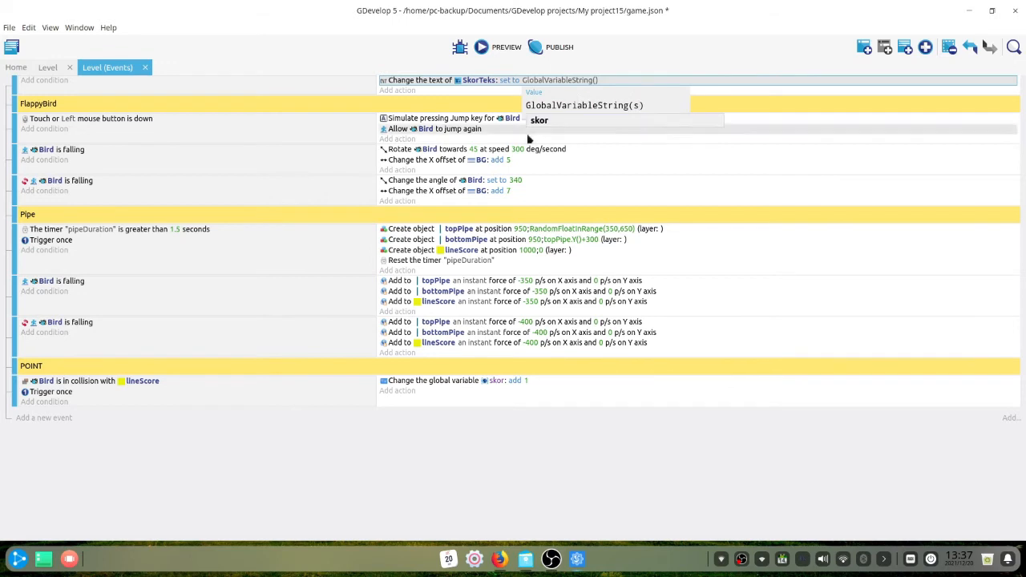
left_click(561, 121)
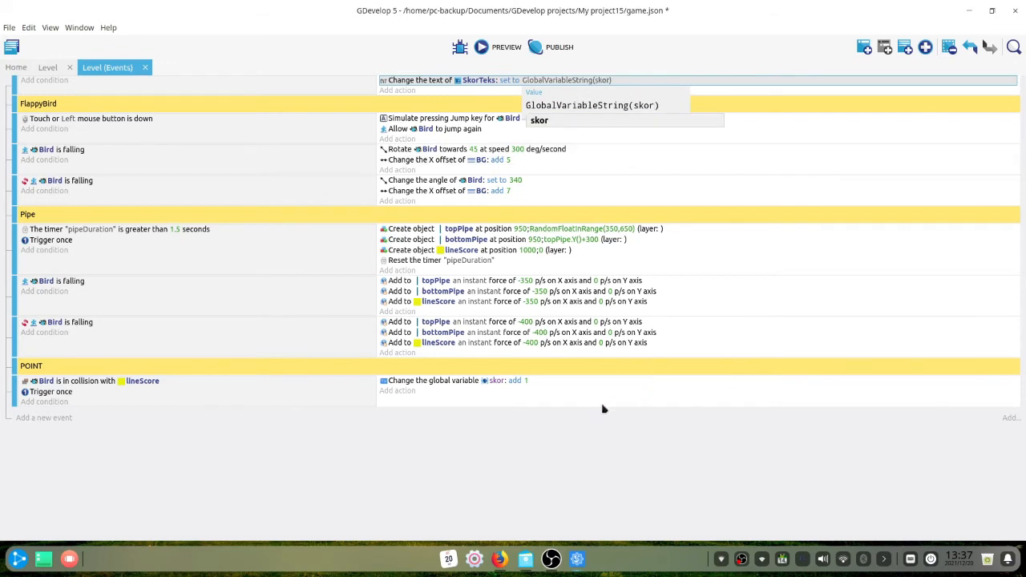
- Preview the game, fly the bird through several pipes to check the score text, and close the preview
left_click(492, 48)
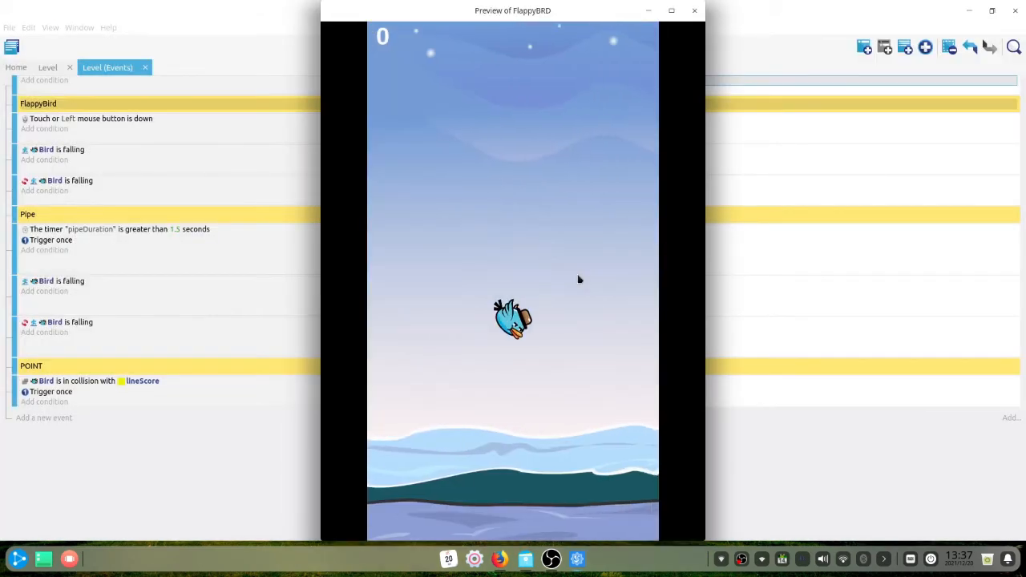
left_click(579, 279)
left_click(579, 279)
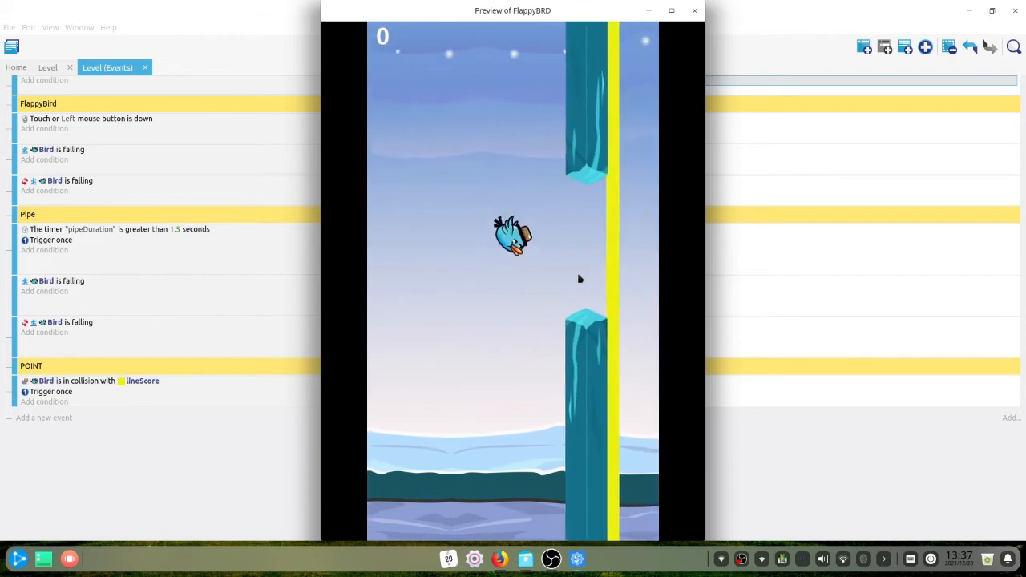
left_click(579, 279)
left_click(578, 279)
left_click(579, 279)
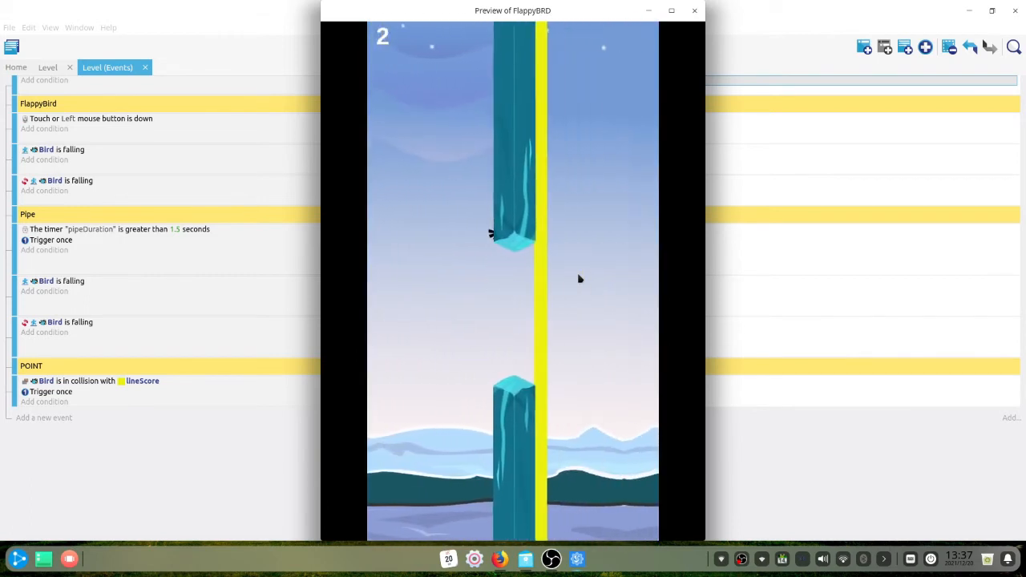
left_click(578, 279)
left_click(579, 279)
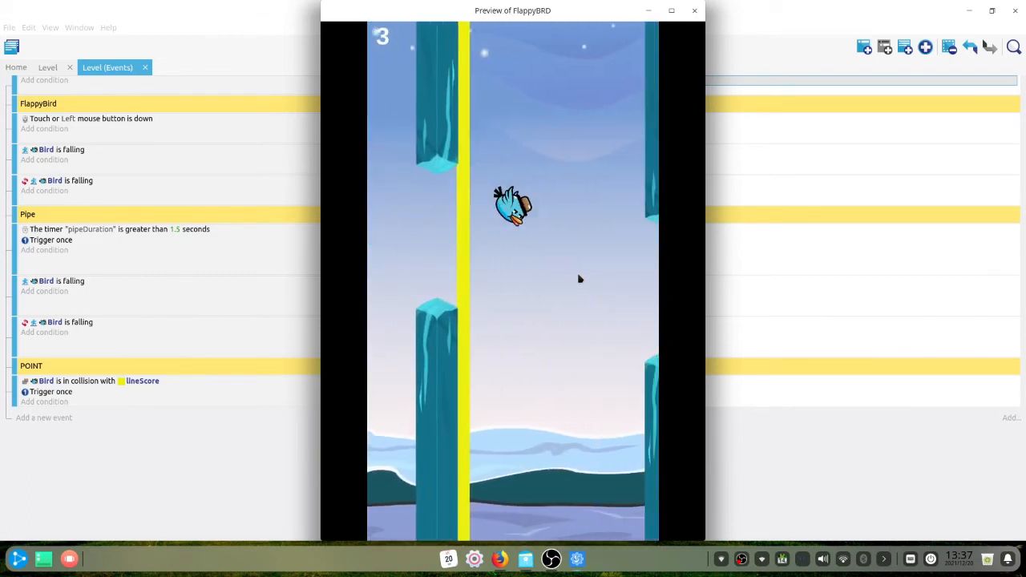
left_click(694, 11)
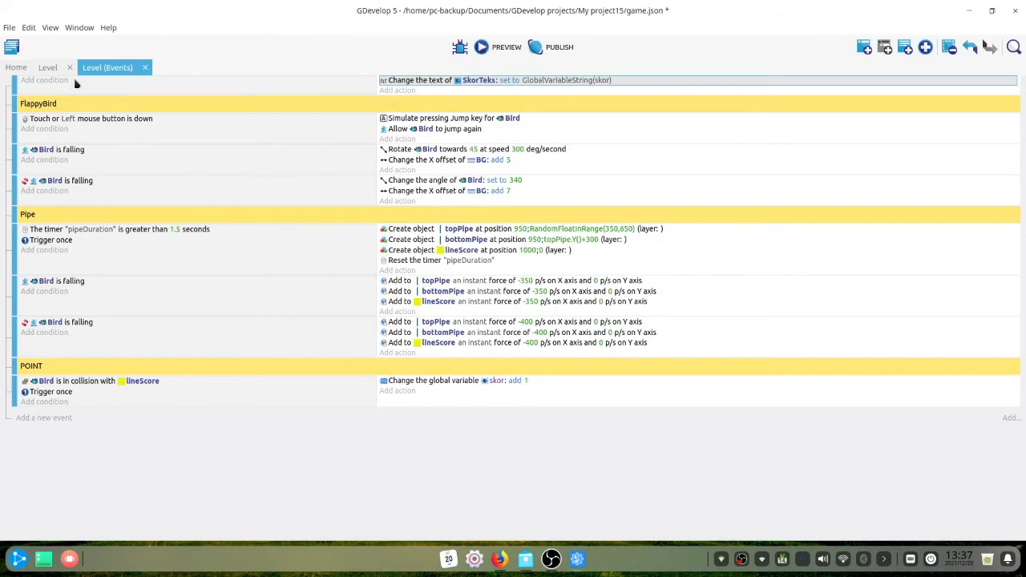
- Create a new Particles emitter object in the Level scene and name it buntut
left_click(48, 67)
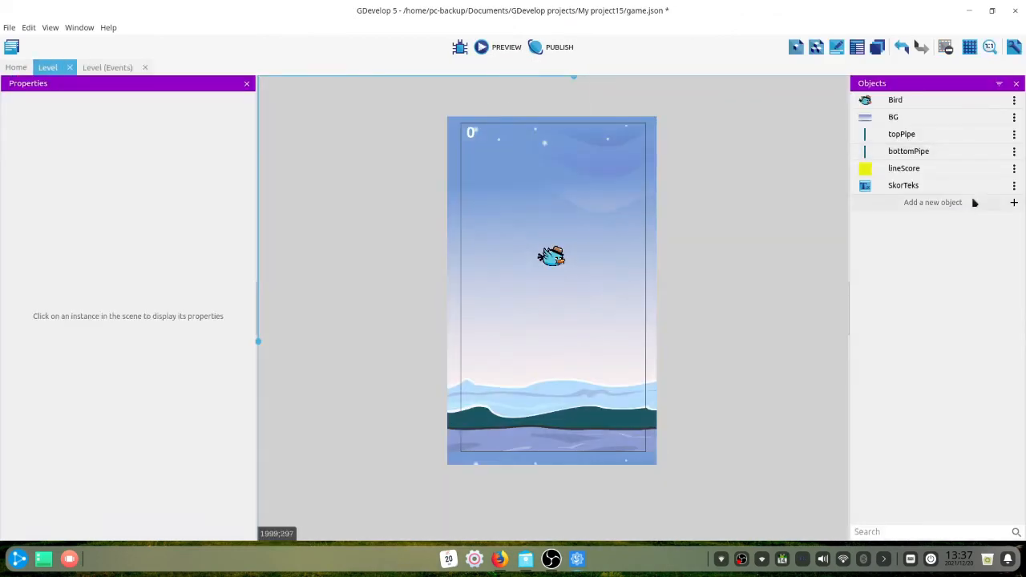
left_click(934, 202)
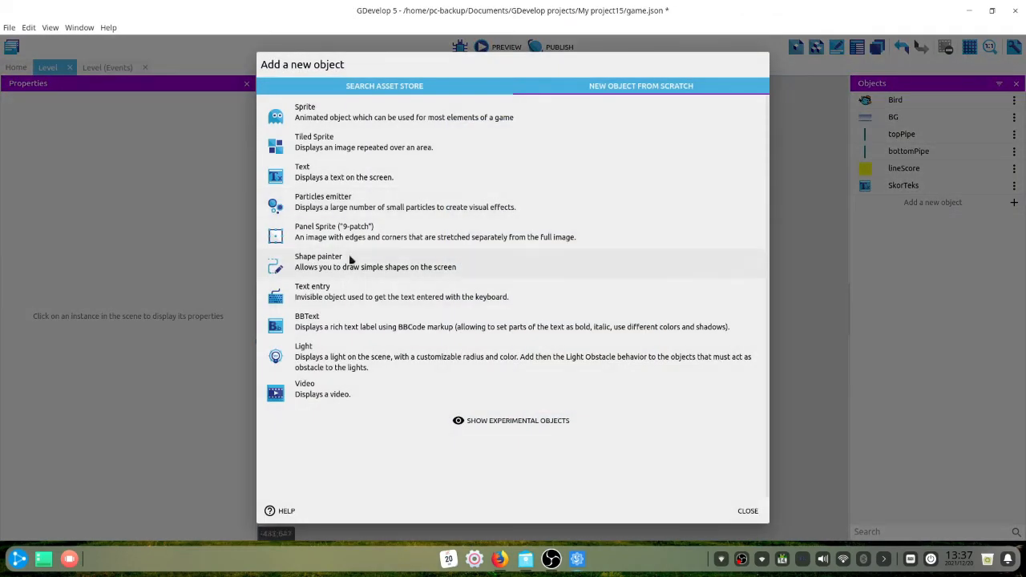
left_click(353, 202)
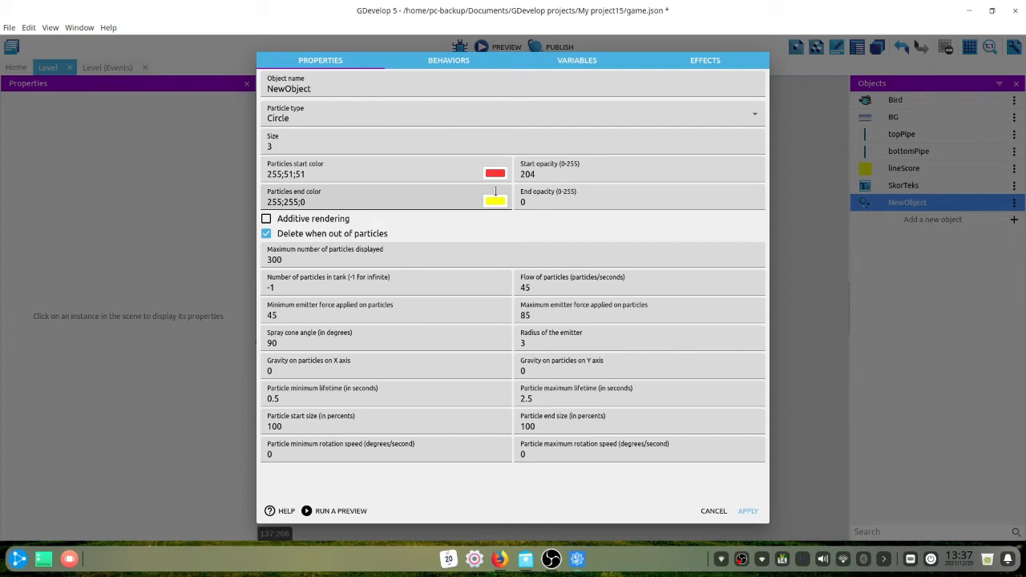
left_click(332, 87)
double_click(332, 87)
type("buntut")
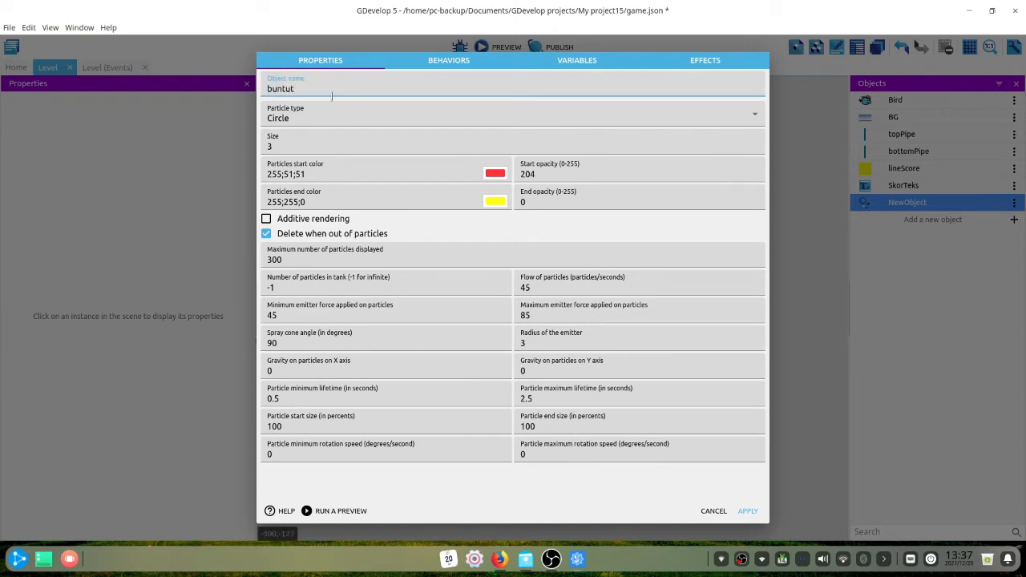
- Set buntut's particle type to Line, with a line length of 8 and a thickness of 6
left_click(313, 120)
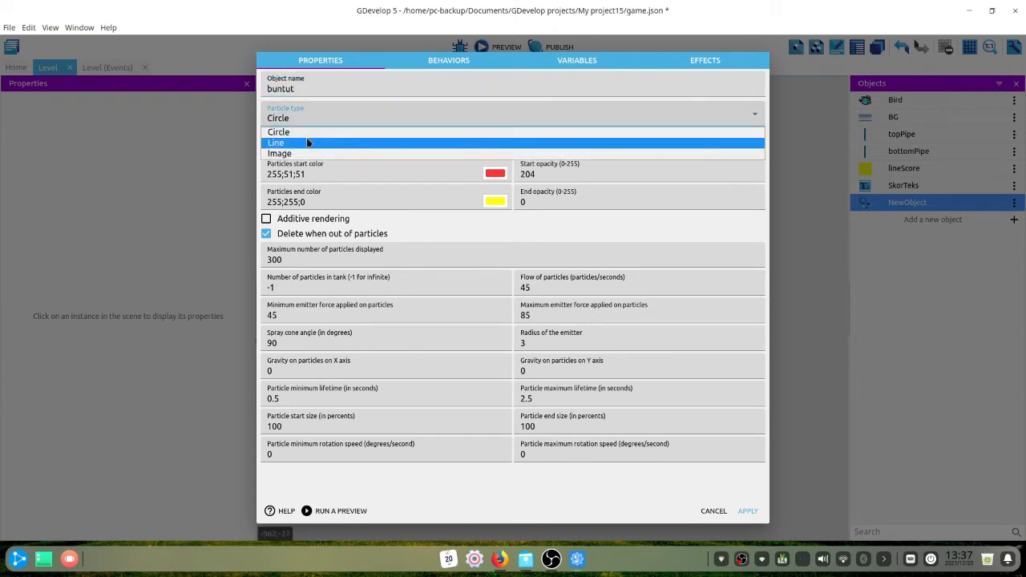
left_click(304, 149)
left_click(297, 149)
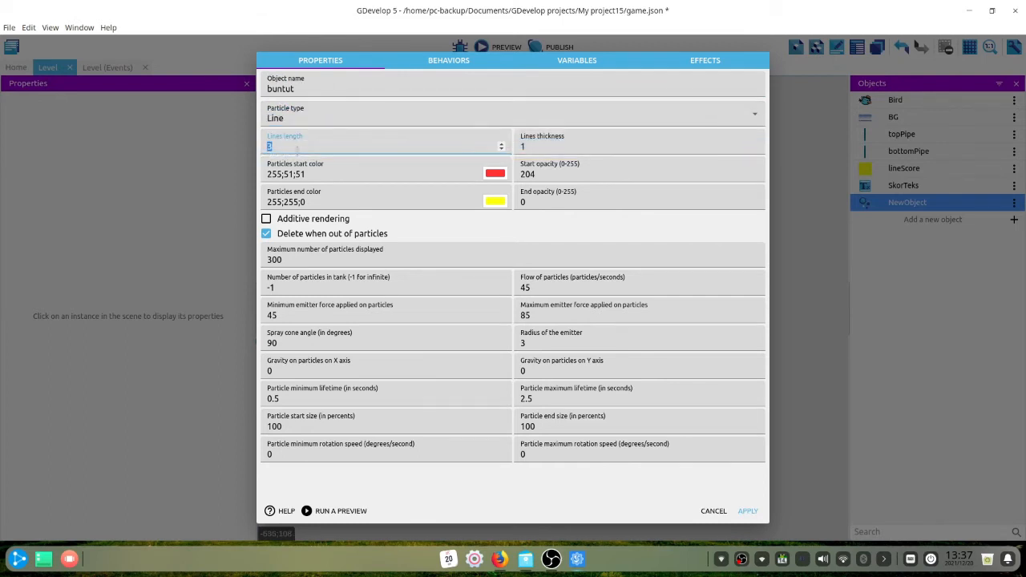
type("8")
key("Tab")
type("6")
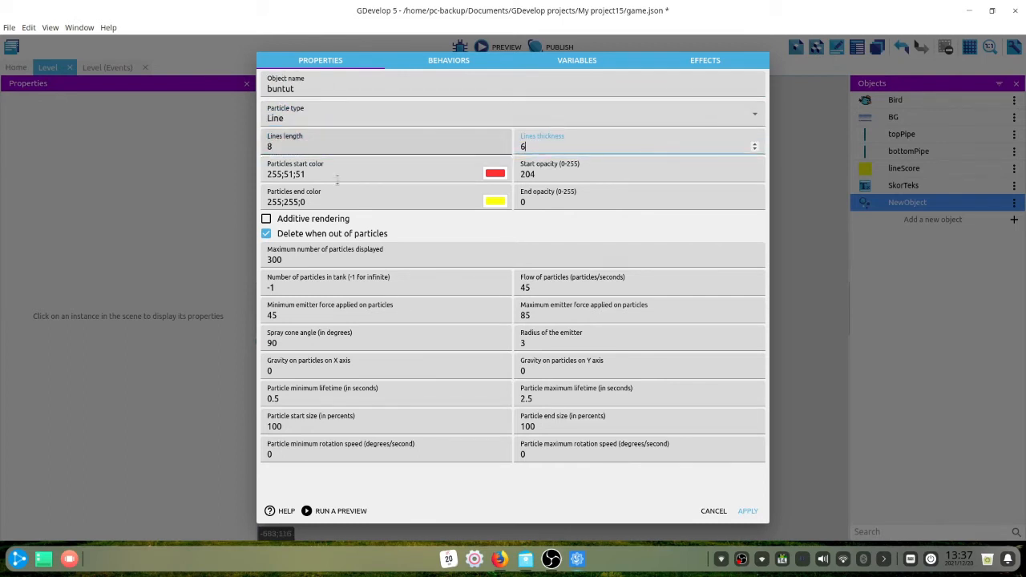
- Set buntut's particle start color to white (255;255;255) and its start opacity to 245
left_click(494, 173)
left_click_drag(492, 173, 486, 169)
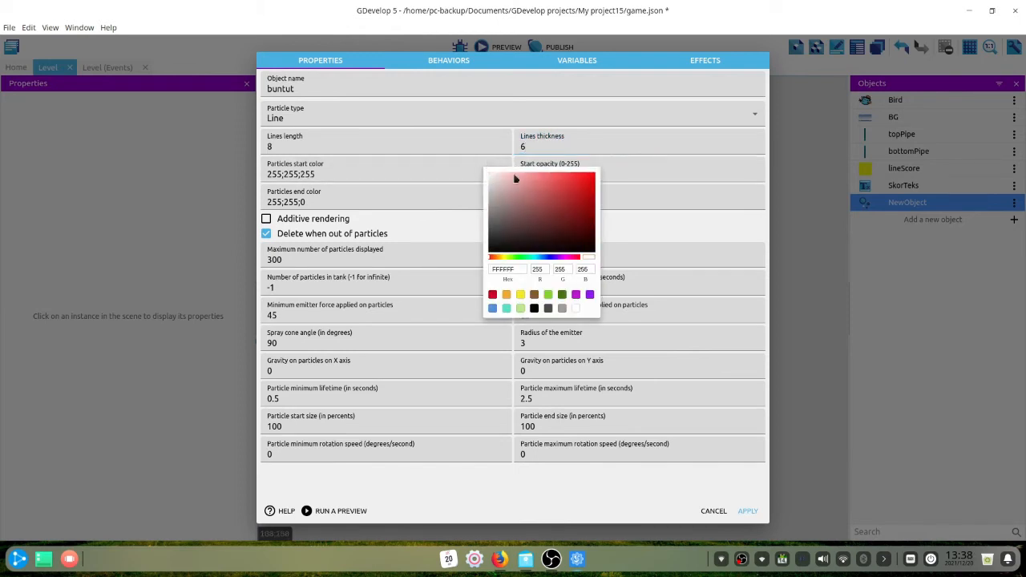
left_click(626, 174)
double_click(622, 175)
type("45")
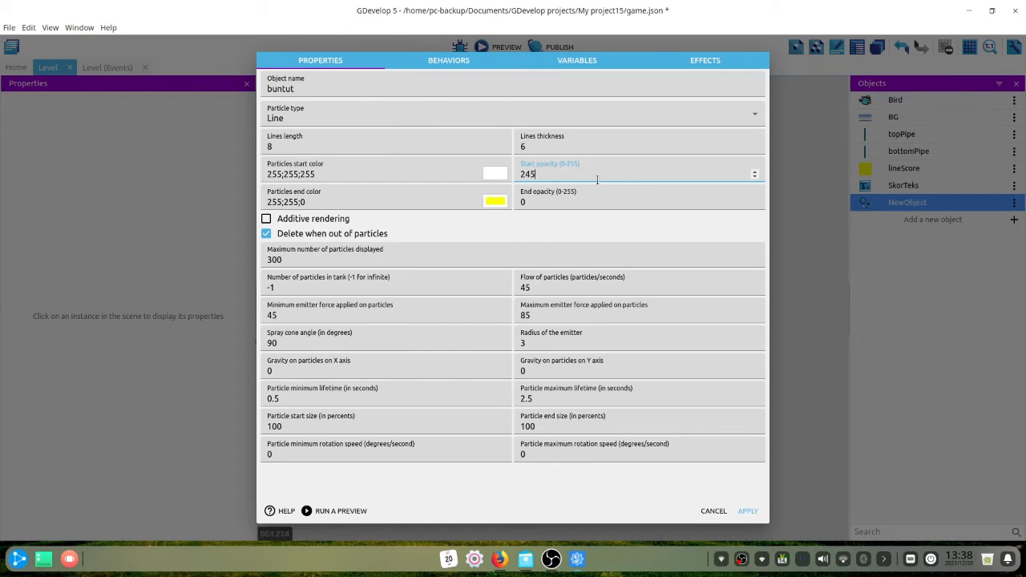
- Set buntut's particle end color to cyan (0;228;255)
left_click(494, 202)
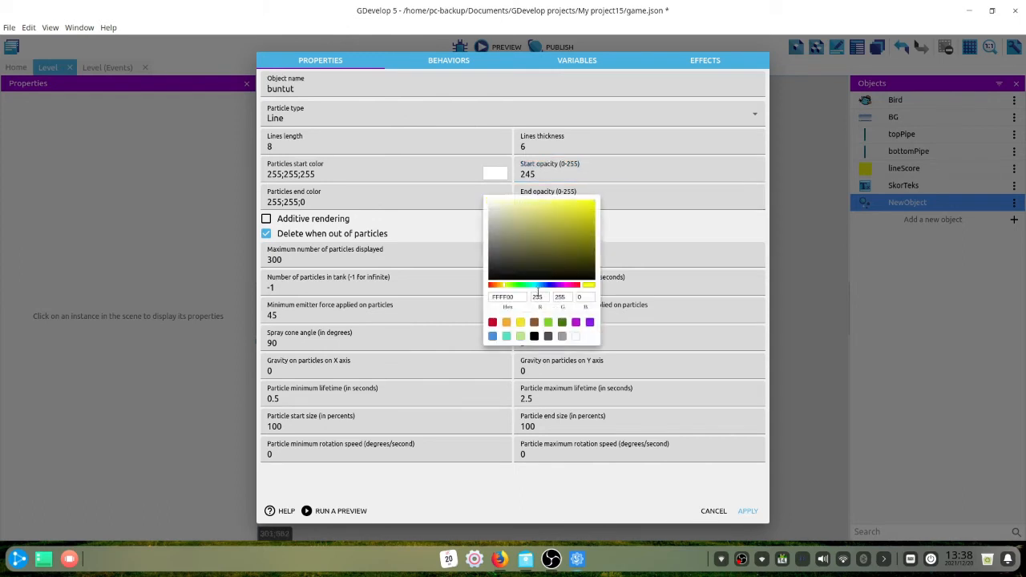
left_click(538, 286)
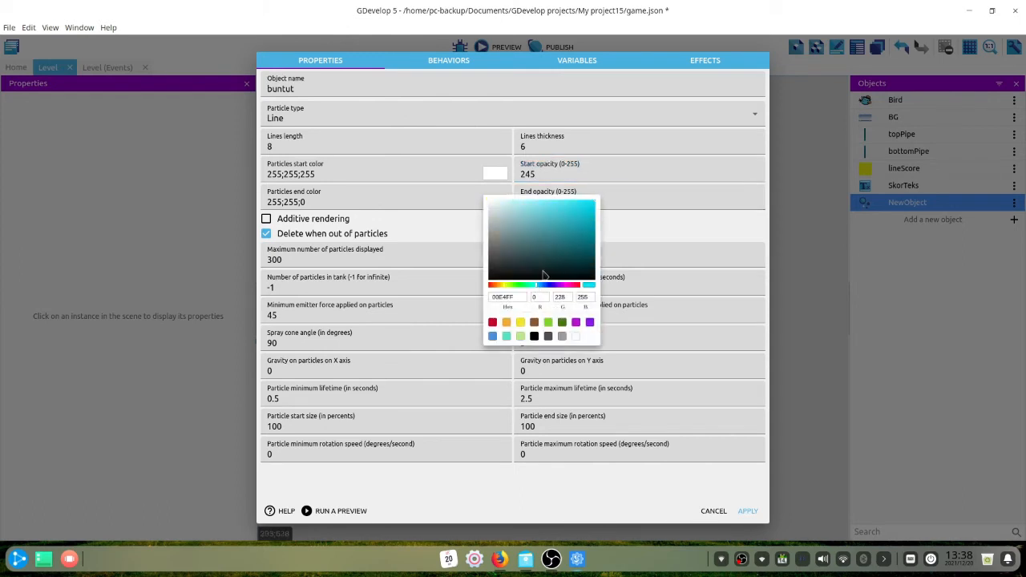
left_click(631, 197)
double_click(617, 203)
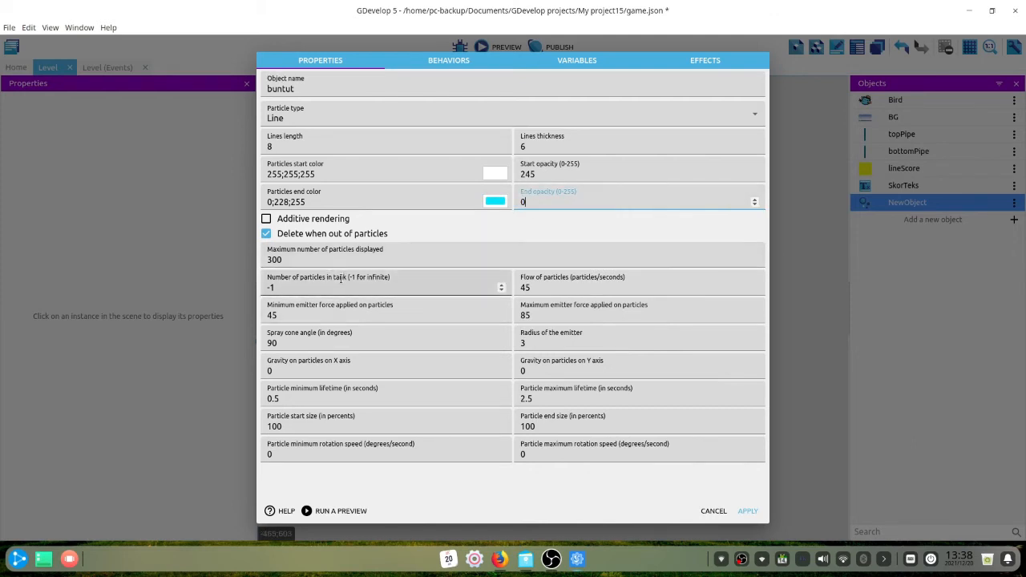
- Set buntut's particle flow to 600 per second, maximum emitter force to 200 and emitter radius to 25
double_click(562, 287)
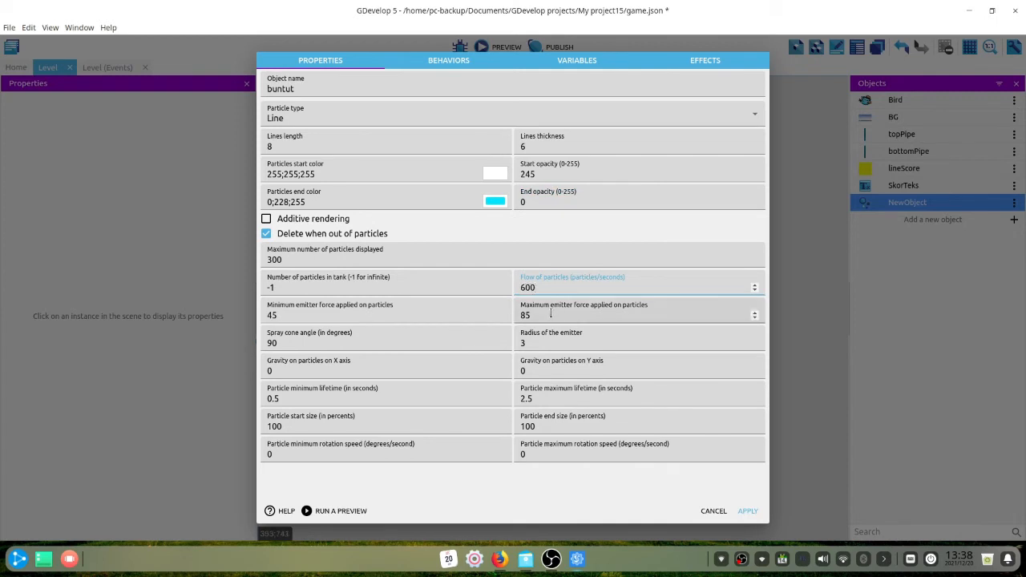
double_click(550, 315)
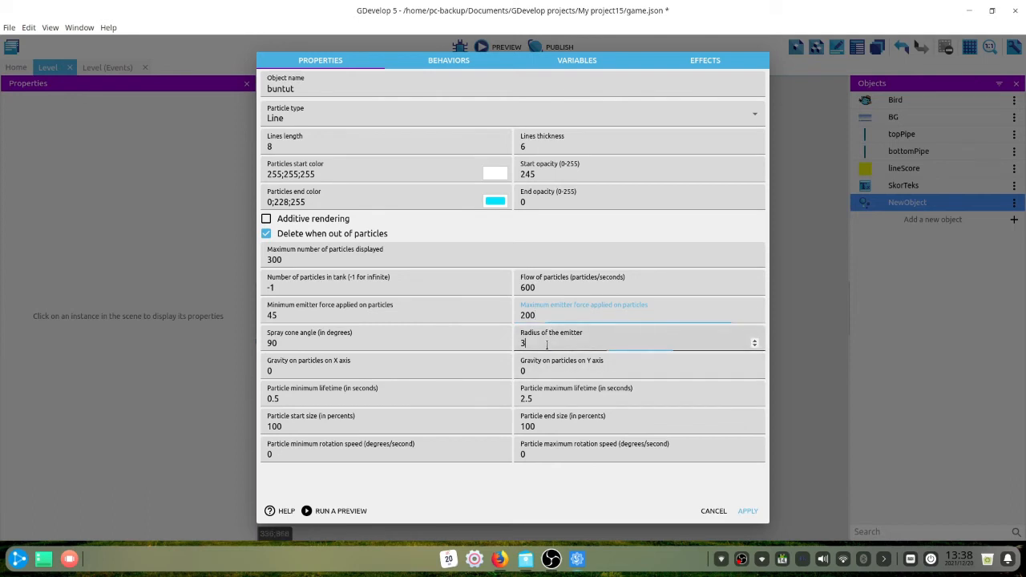
double_click(547, 343)
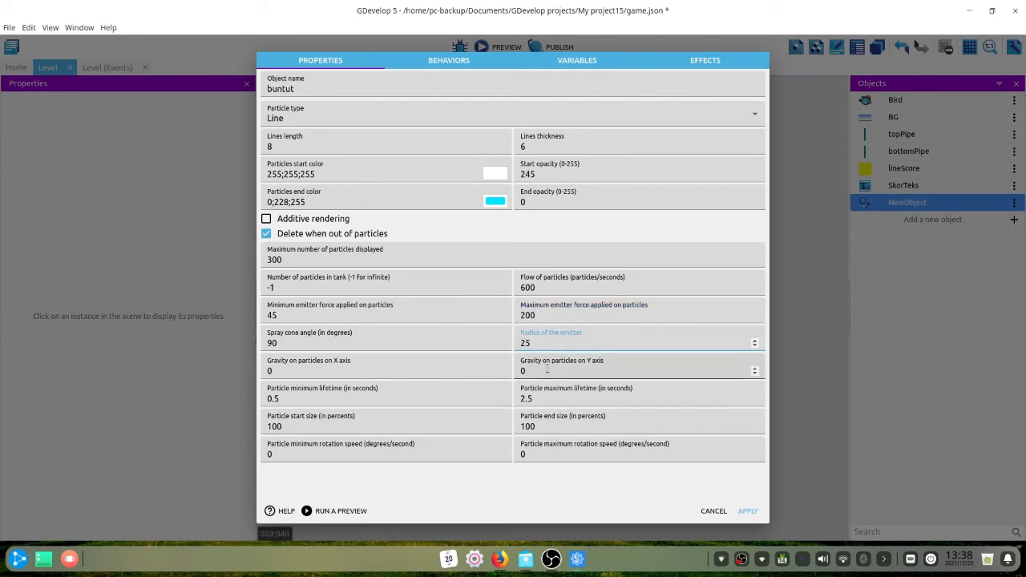
- Set buntut's Y-axis gravity to 100, maximum particle lifetime to 2 seconds and particle end size to 30 percent
double_click(548, 368)
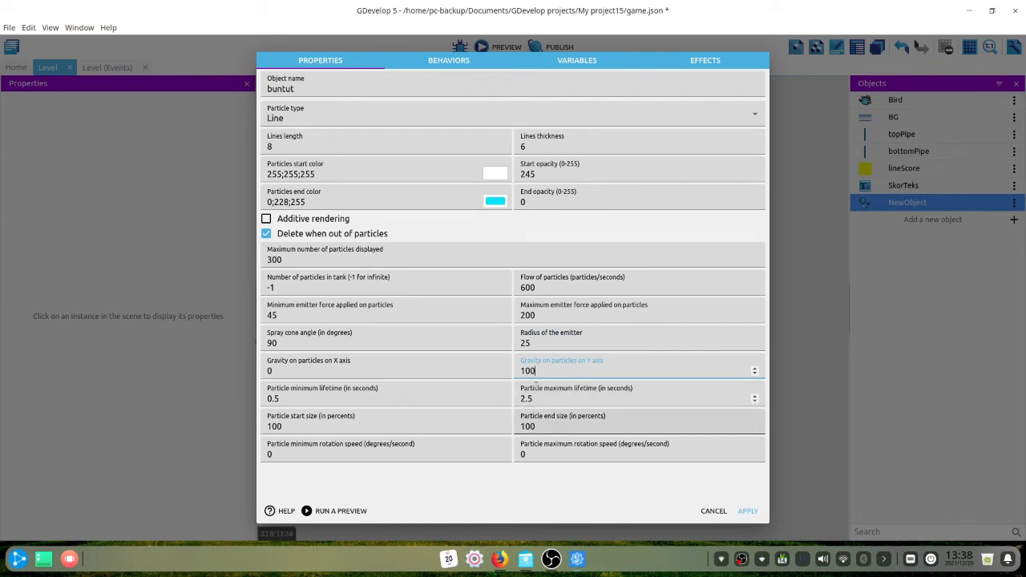
double_click(525, 399)
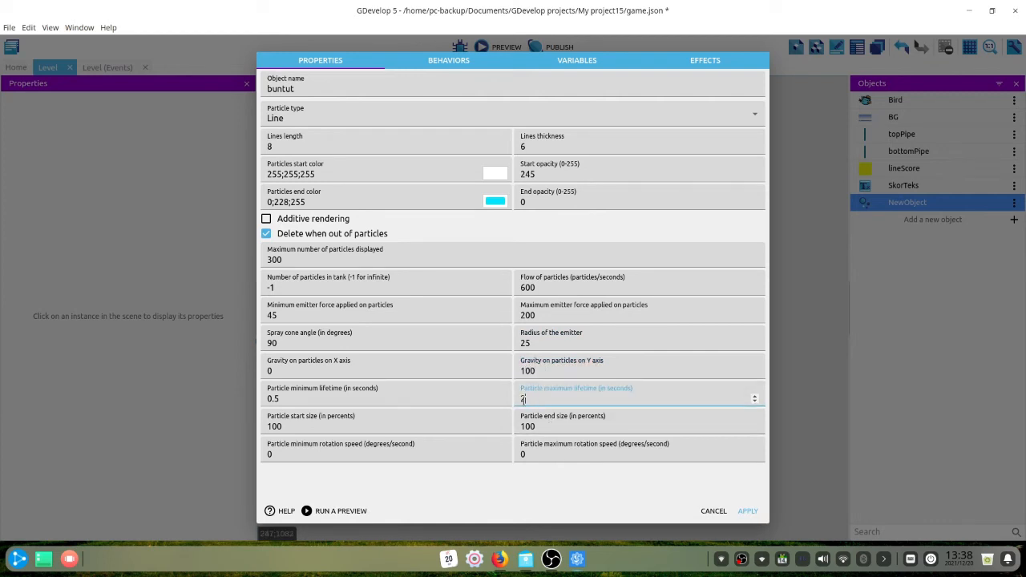
double_click(560, 424)
type("30")
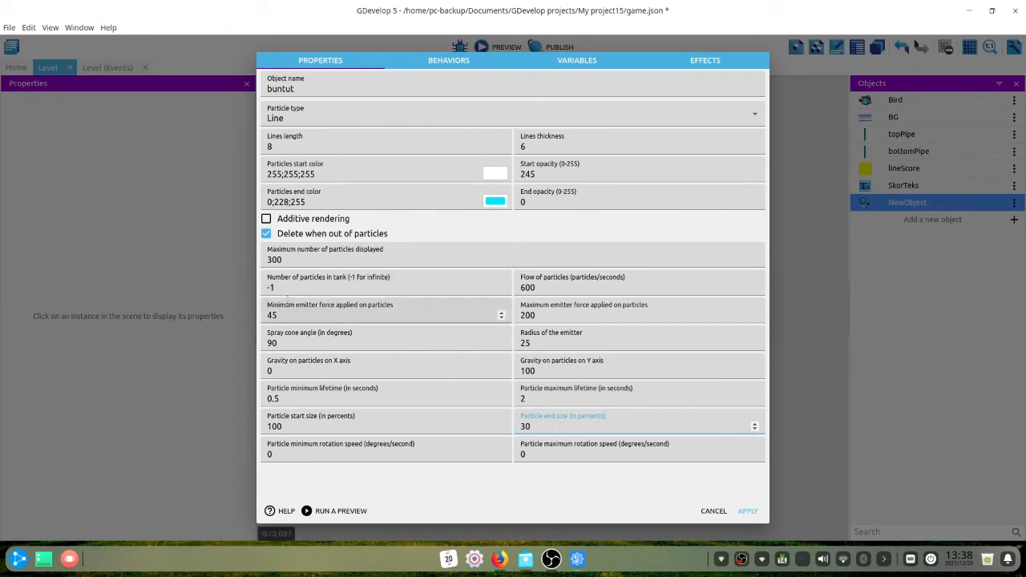
- Set buntut's spray cone angle to 30 degrees, minimum emitter force to 60 and X-axis gravity to -2000
double_click(284, 343)
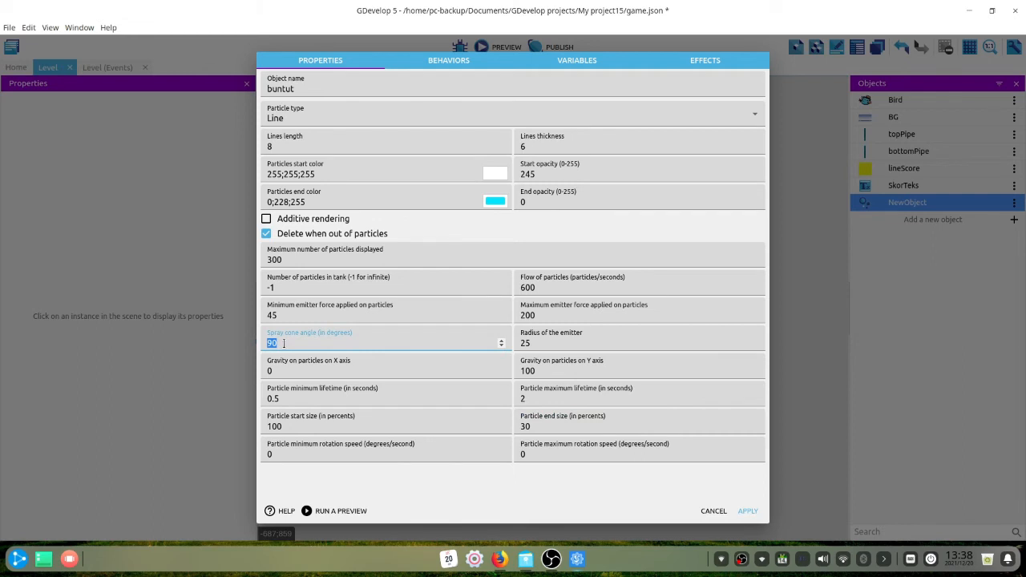
type("30")
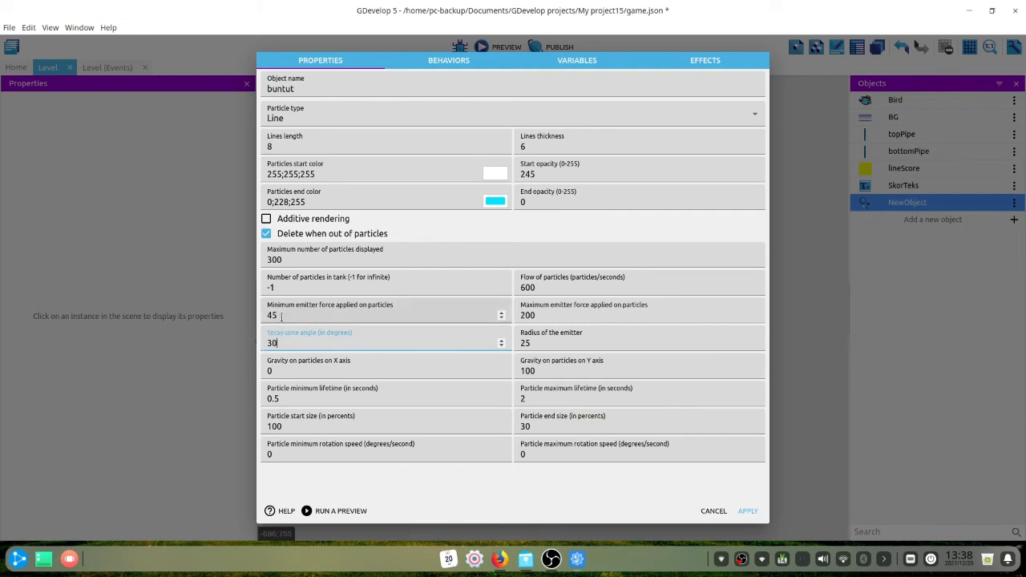
double_click(281, 316)
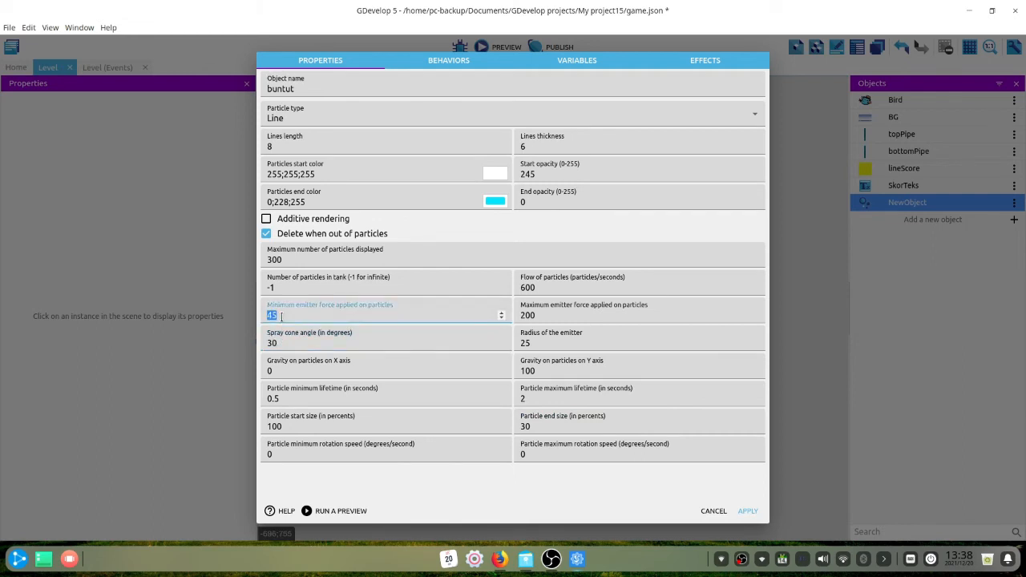
double_click(283, 371)
type("-")
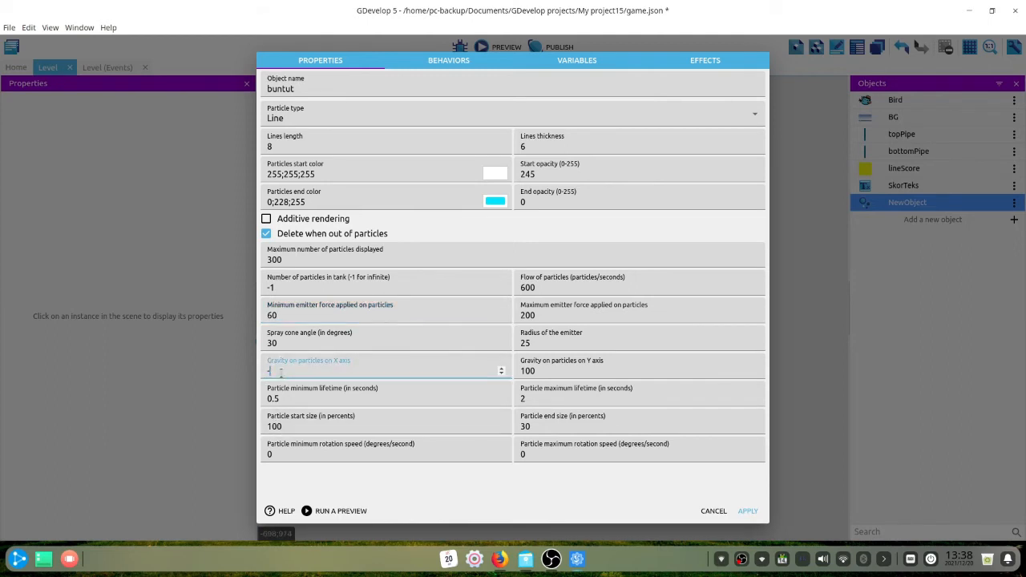
type("2000")
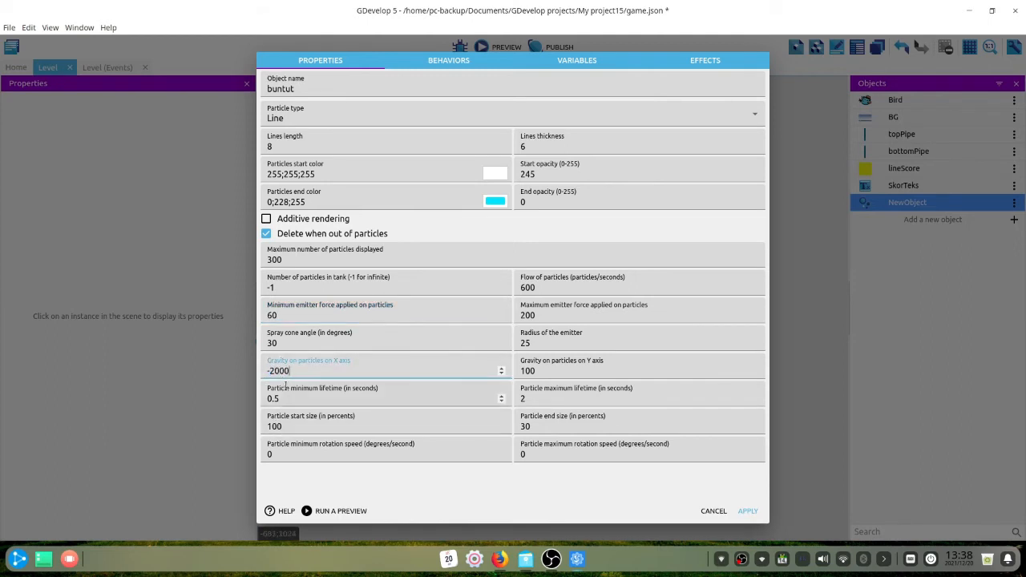
- Apply a particle start size of 200 percent to buntut and place the emitter on the bird in the scene
double_click(317, 430)
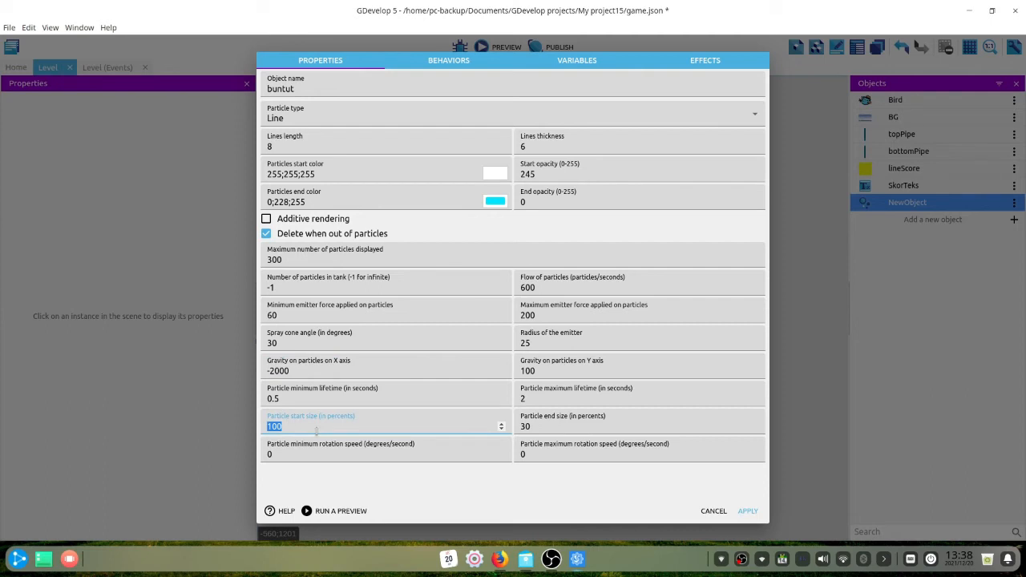
type("200")
left_click(747, 511)
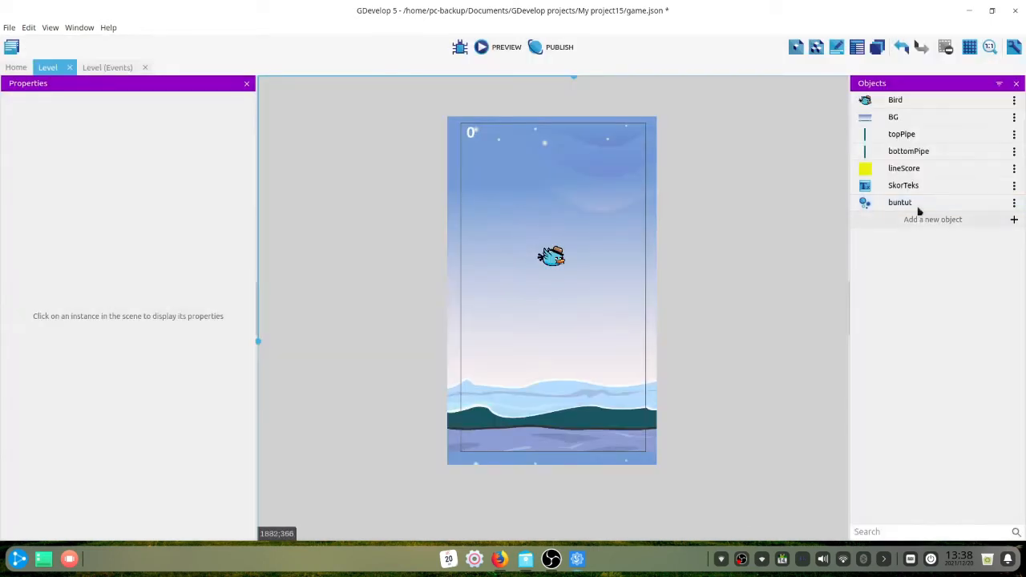
left_click_drag(914, 204, 552, 256)
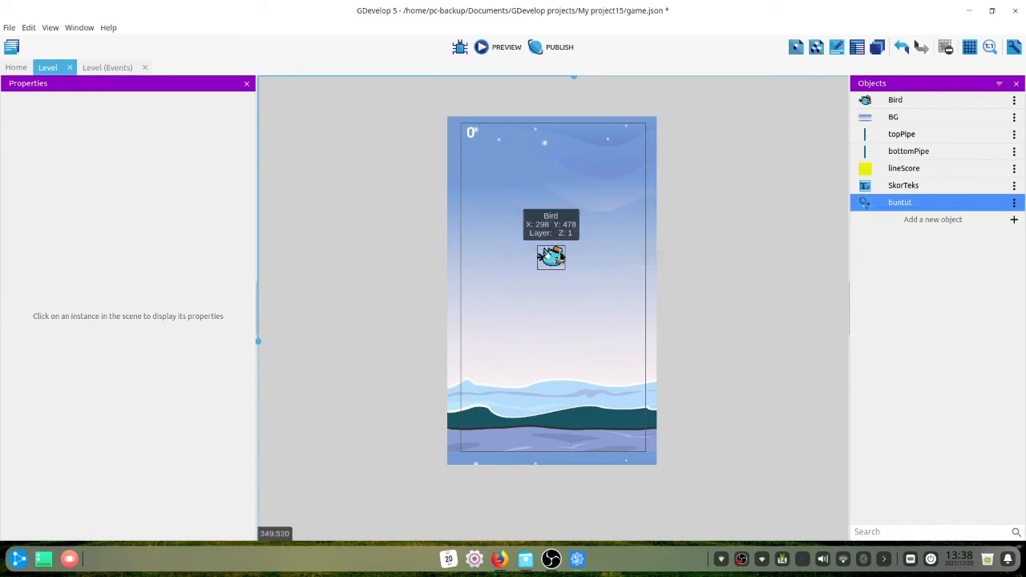
- Preview the game, make the bird jump to check the particle trail, and close the preview
left_click(503, 58)
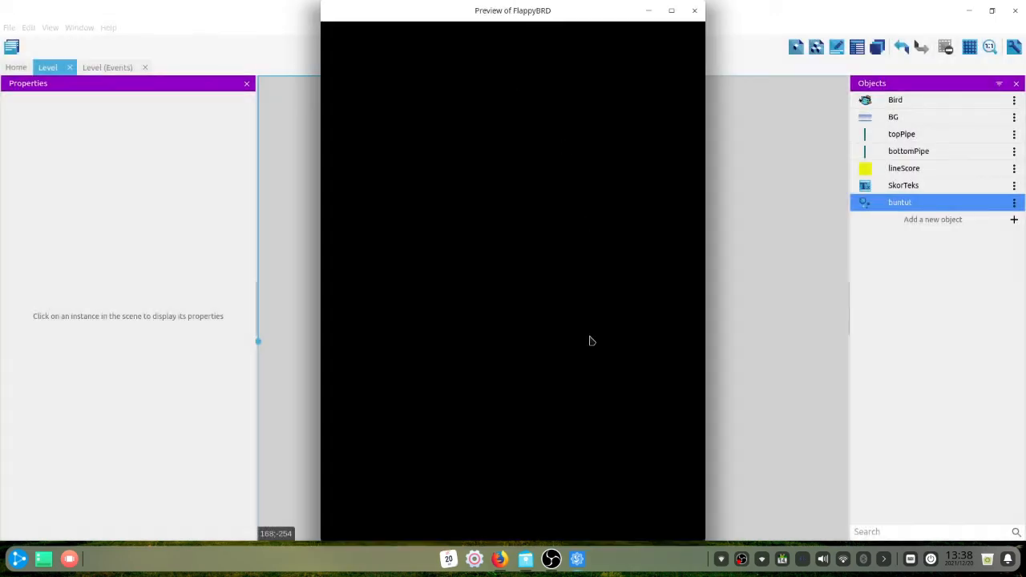
left_click(590, 337)
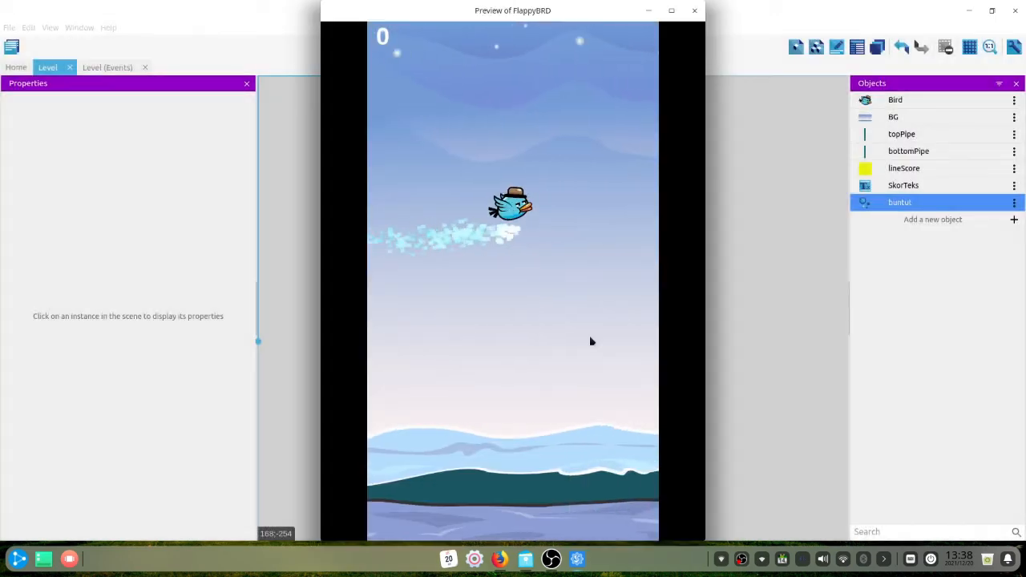
left_click(590, 337)
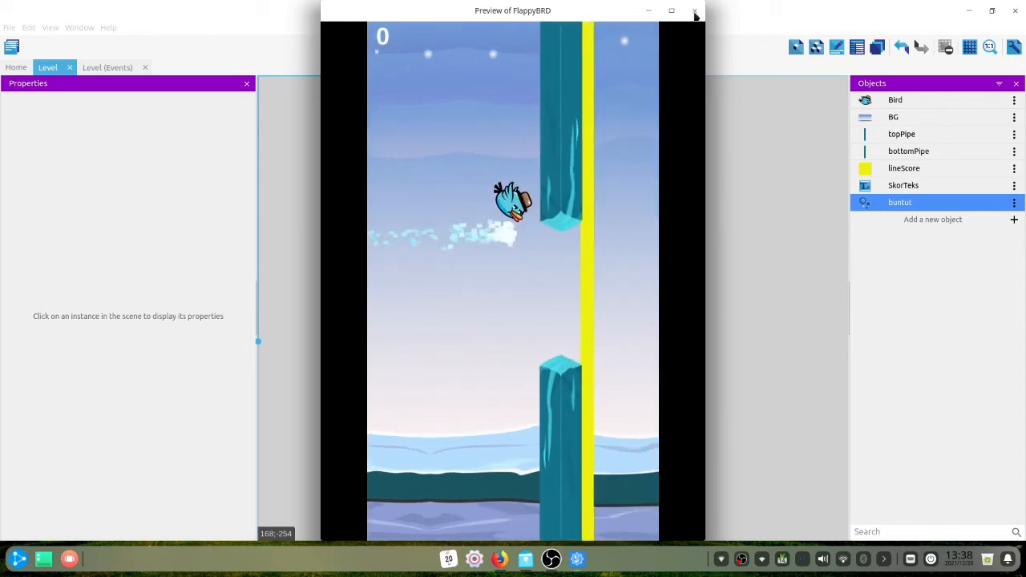
left_click(695, 11)
- In the Level events, add a Position action for buntut below the action that changes SkorTeks's text
left_click(99, 69)
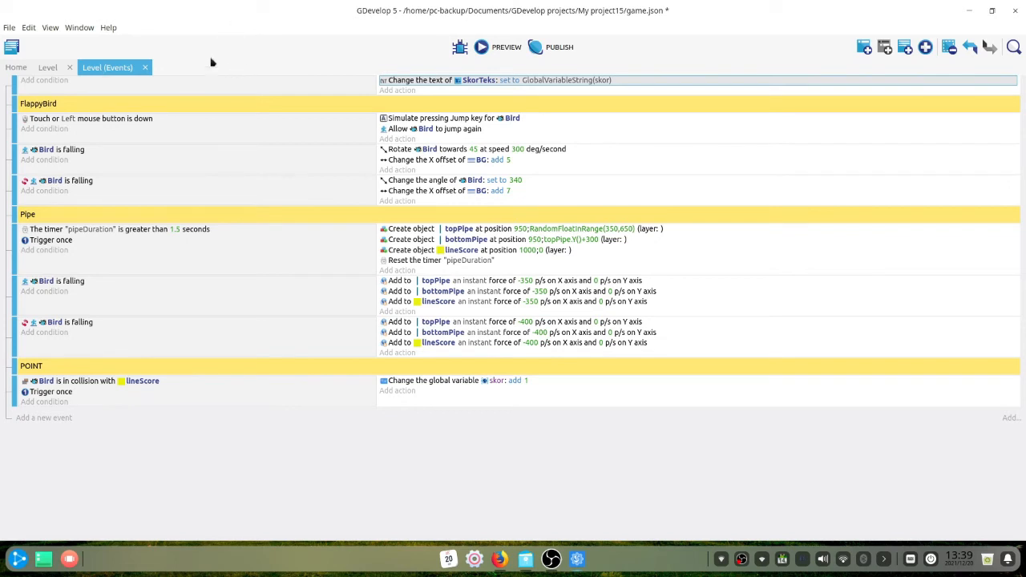
left_click(394, 93)
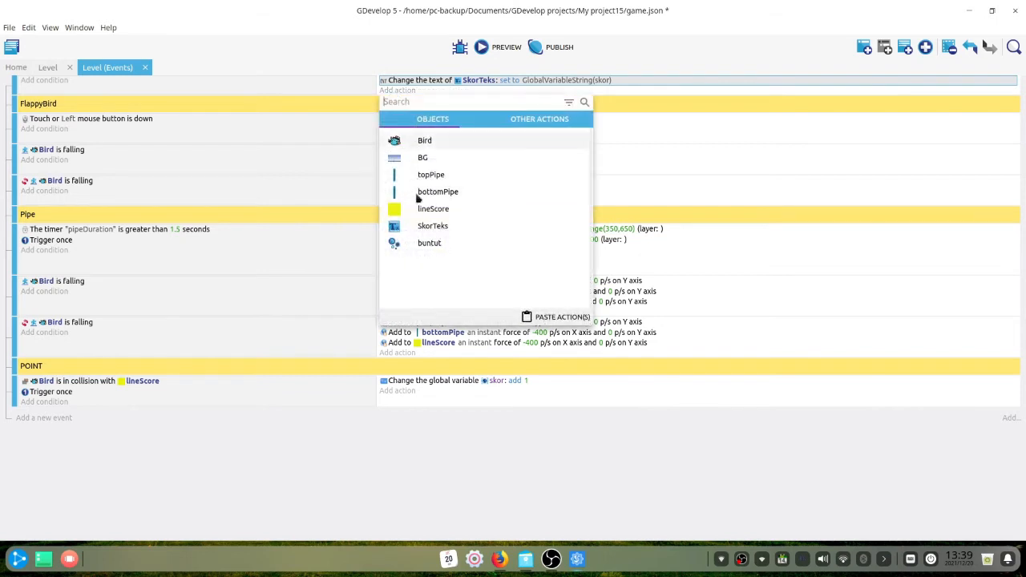
left_click(424, 242)
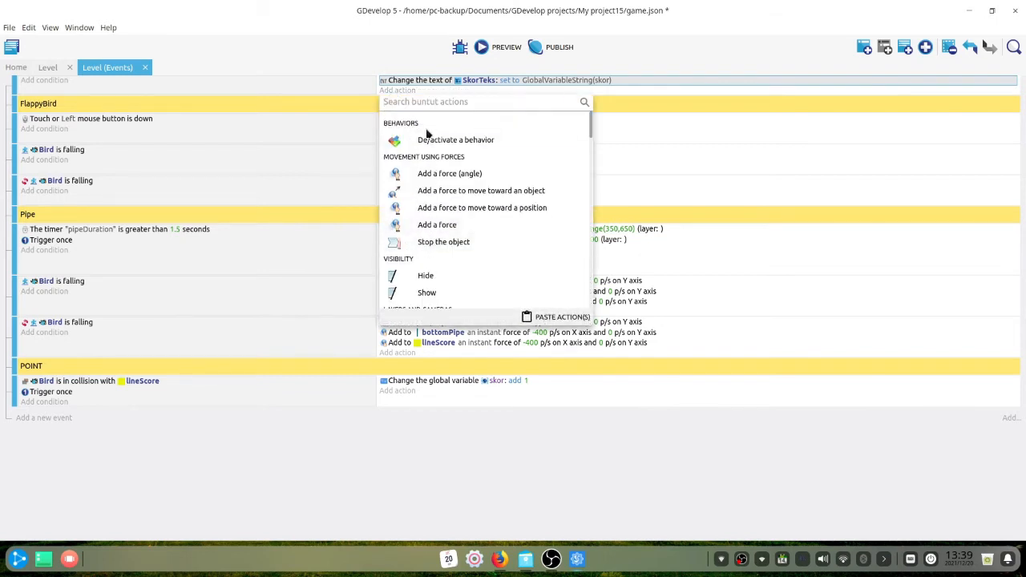
type("posi")
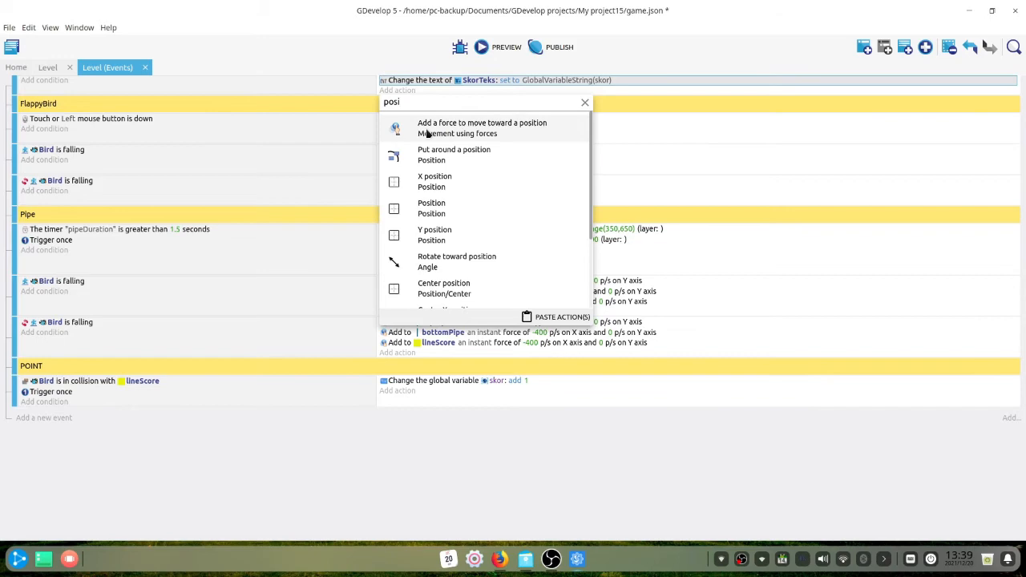
left_click(443, 213)
- Open buntut's position action for editing and enter Bird.X() as its X position
double_click(433, 93)
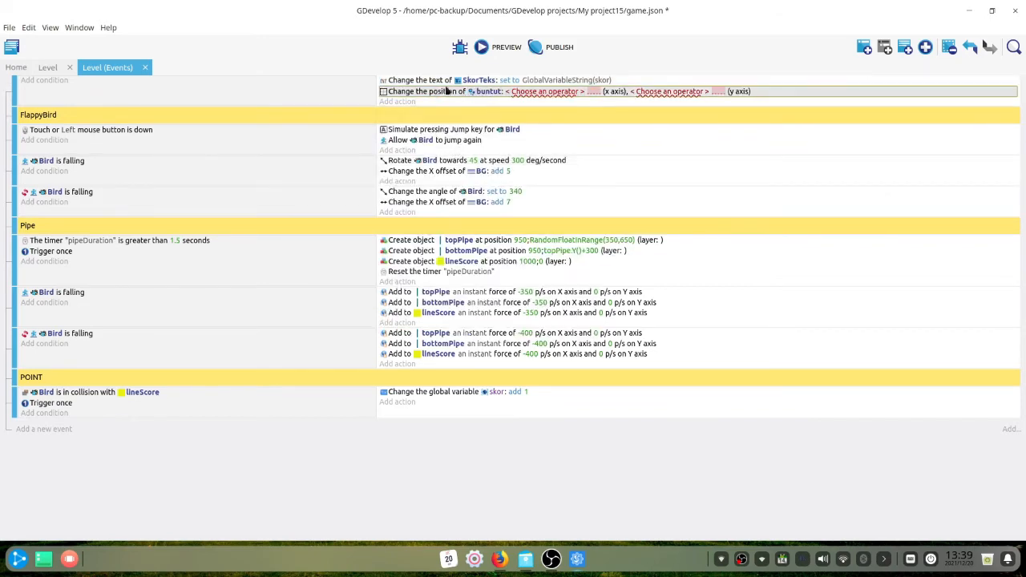
left_click(709, 119)
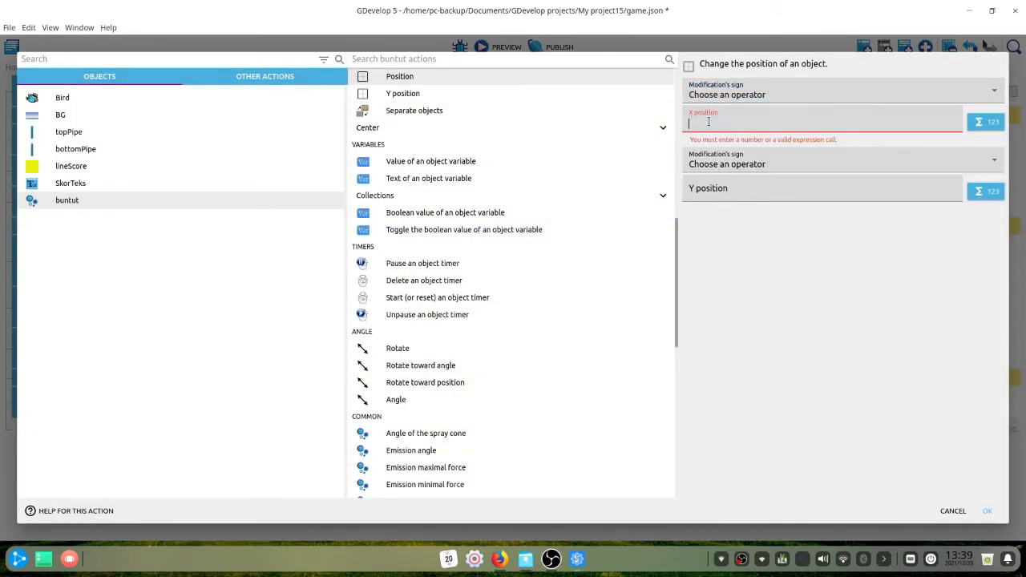
type("fl")
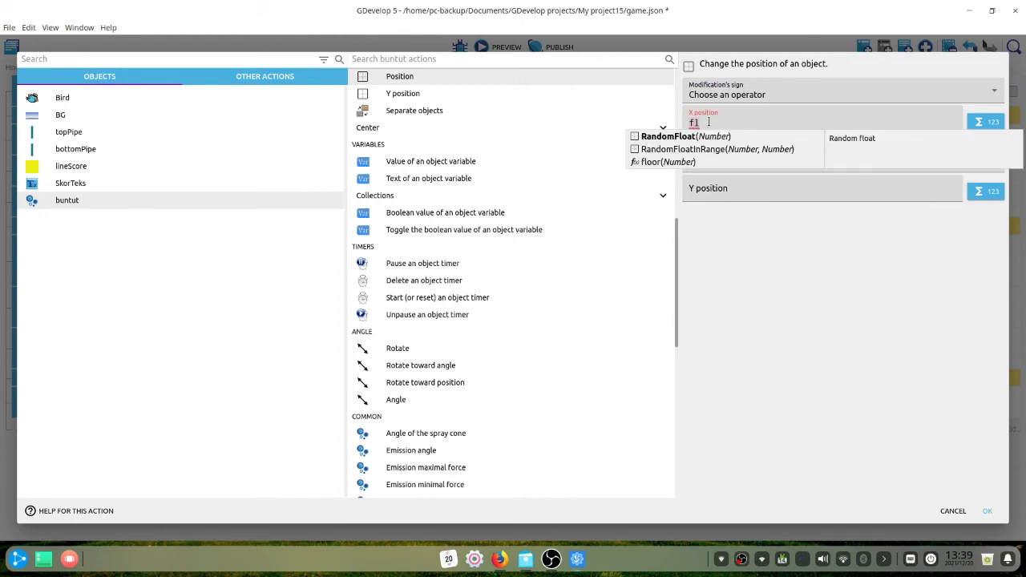
key("BackSpace")
key("BackSpace")
type("bir")
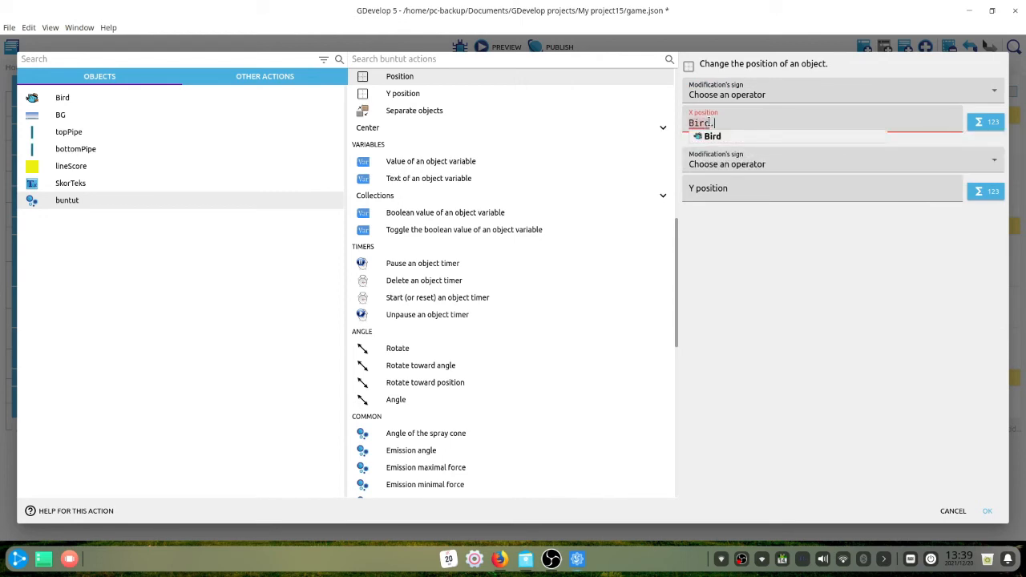
type("X")
key("Return")
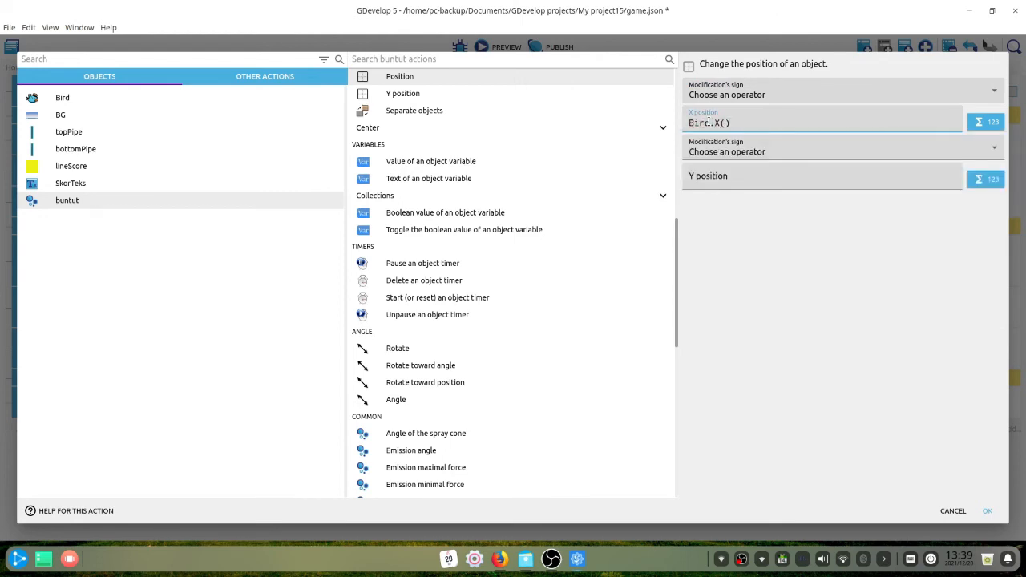
- Enter Bird.Y() as the Y position in buntut's position action
key("Tab")
key("Tab")
key("Tab")
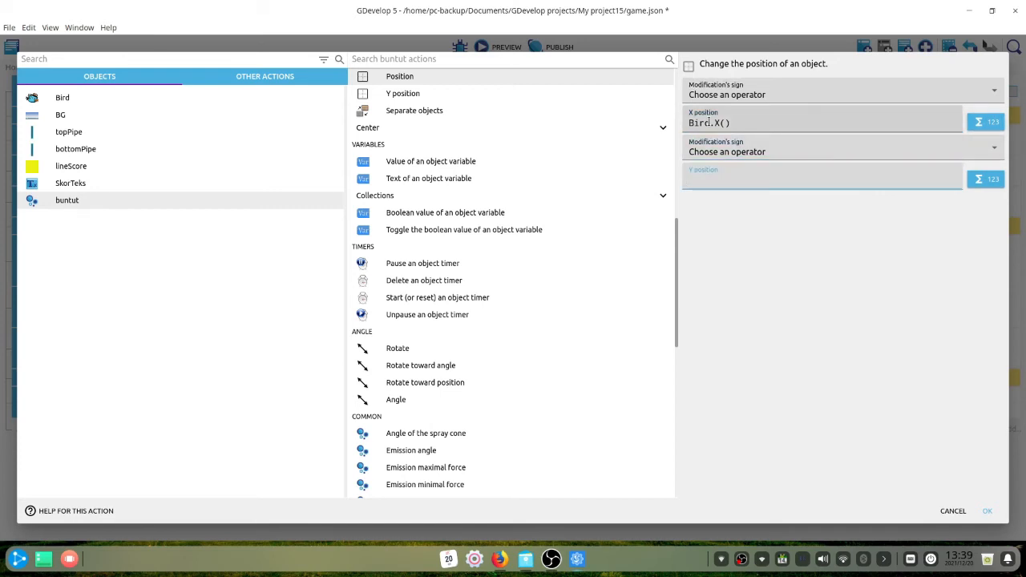
type("Bird.")
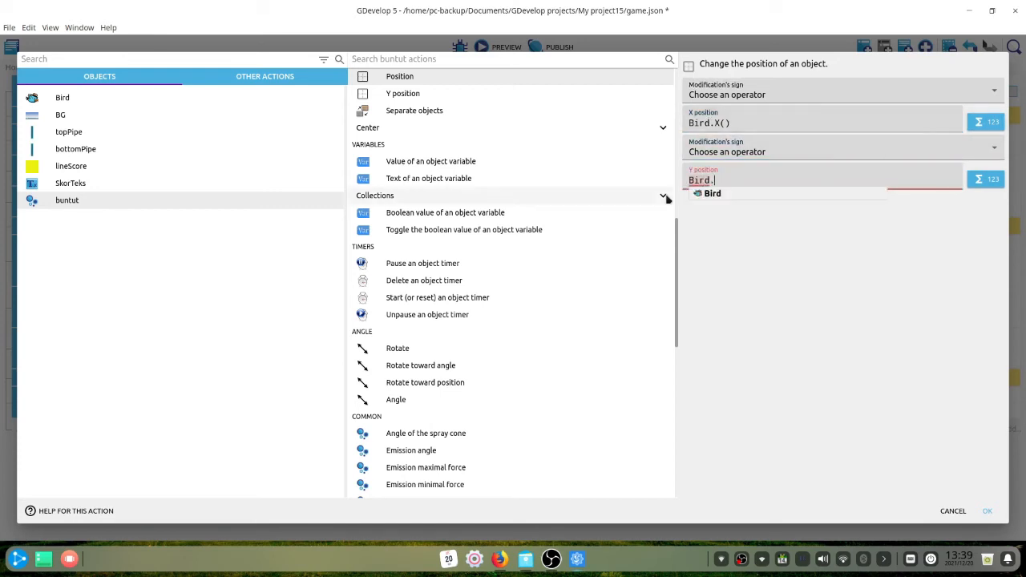
type(".Y(")
key("Return")
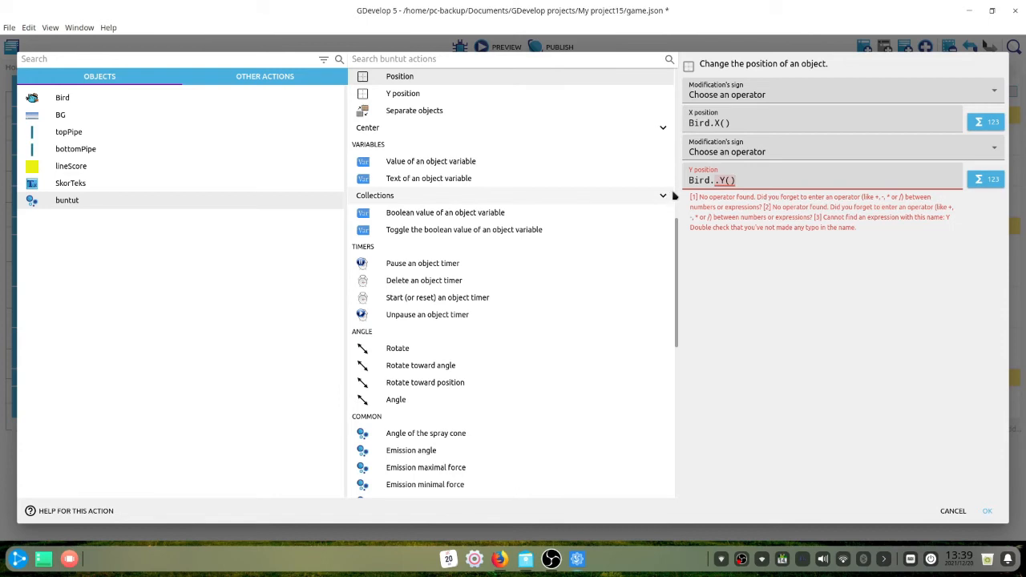
key("BackSpace")
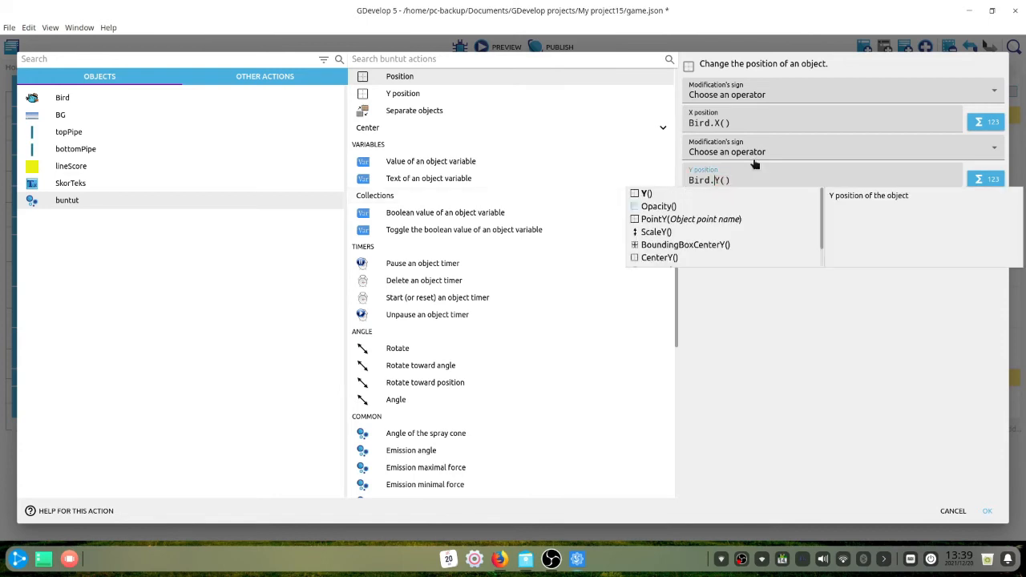
- Choose the "= (set to)" operator for both axes of buntut's position action and confirm it
left_click(773, 157)
left_click(741, 176)
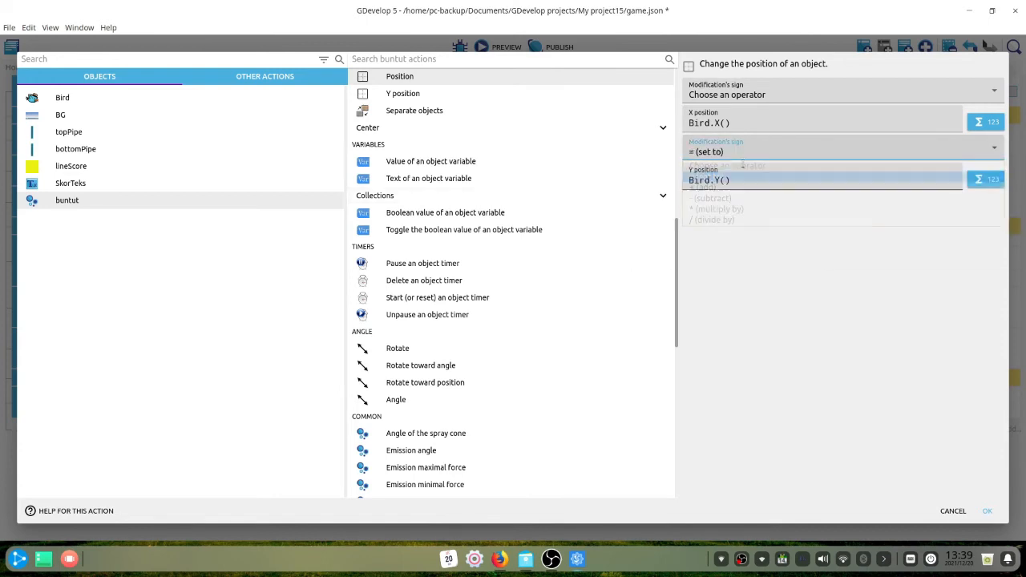
left_click(735, 94)
left_click(732, 111)
left_click(987, 511)
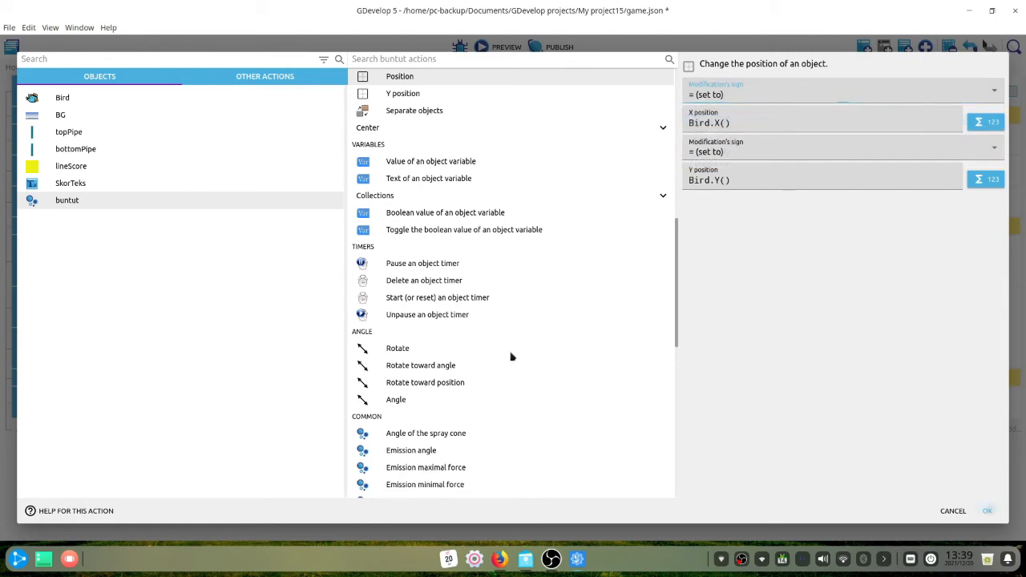
- Preview the game to check that the particle trail follows the bird, and close the preview
left_click(479, 48)
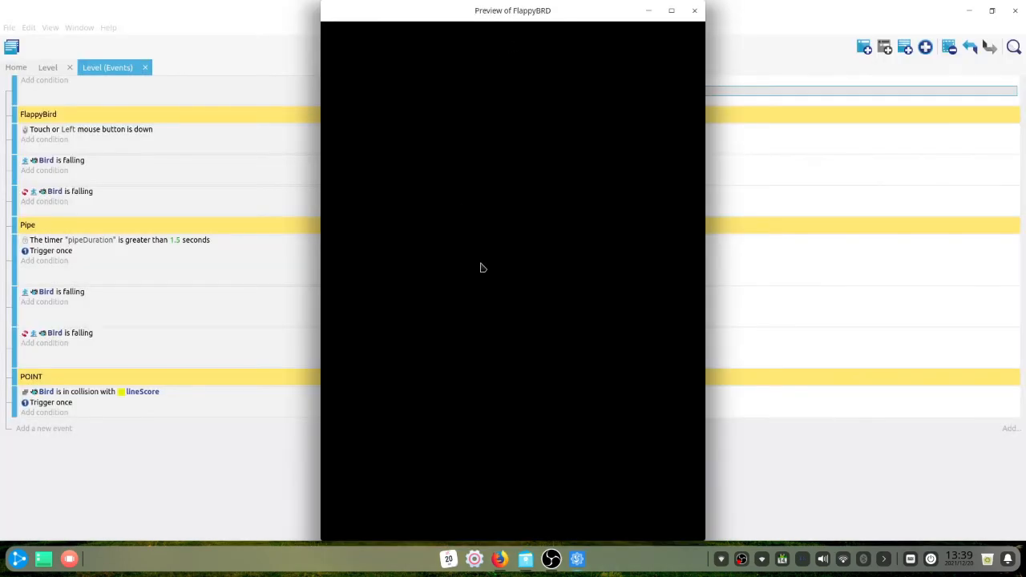
left_click(481, 263)
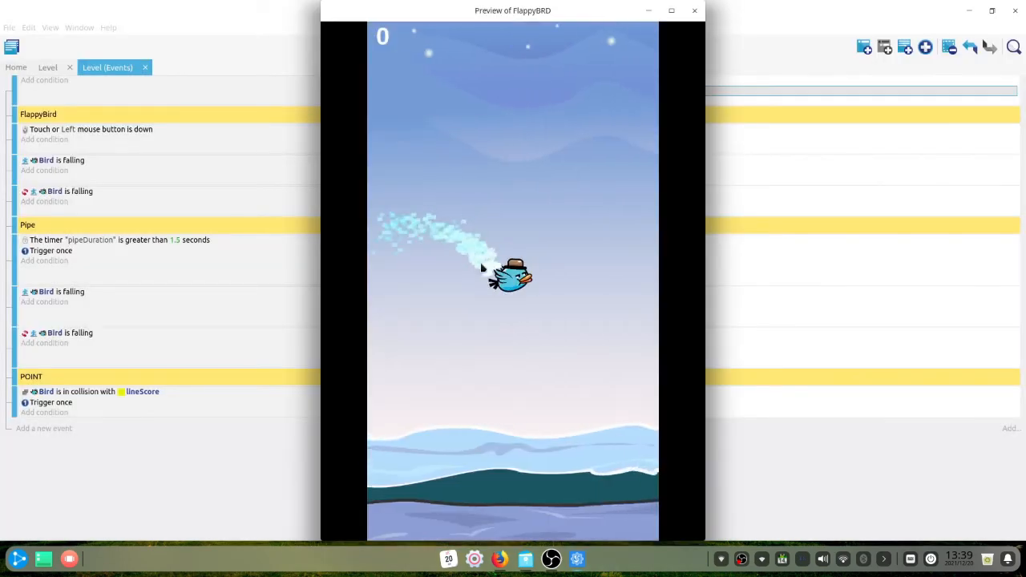
left_click(481, 264)
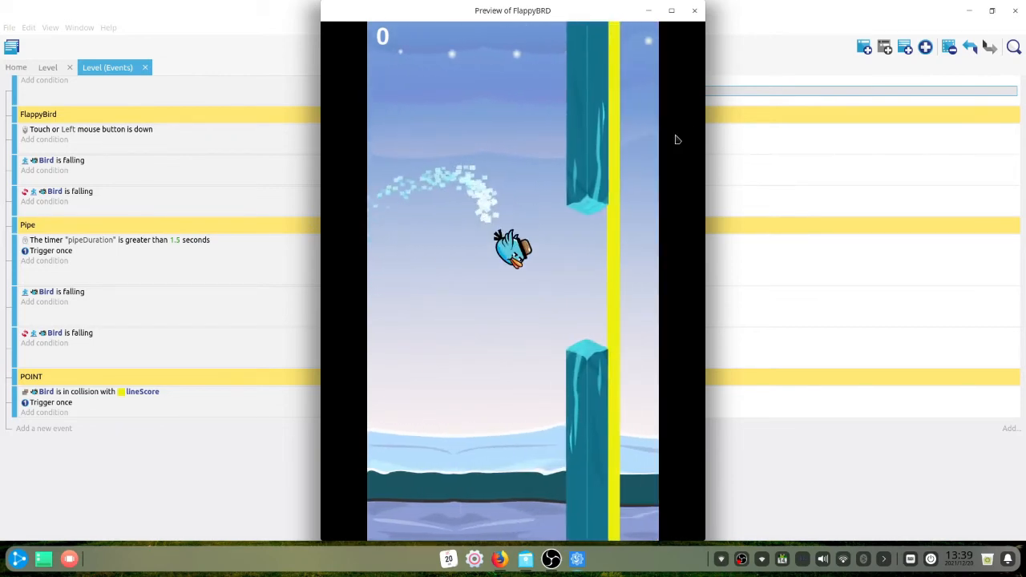
left_click(695, 11)
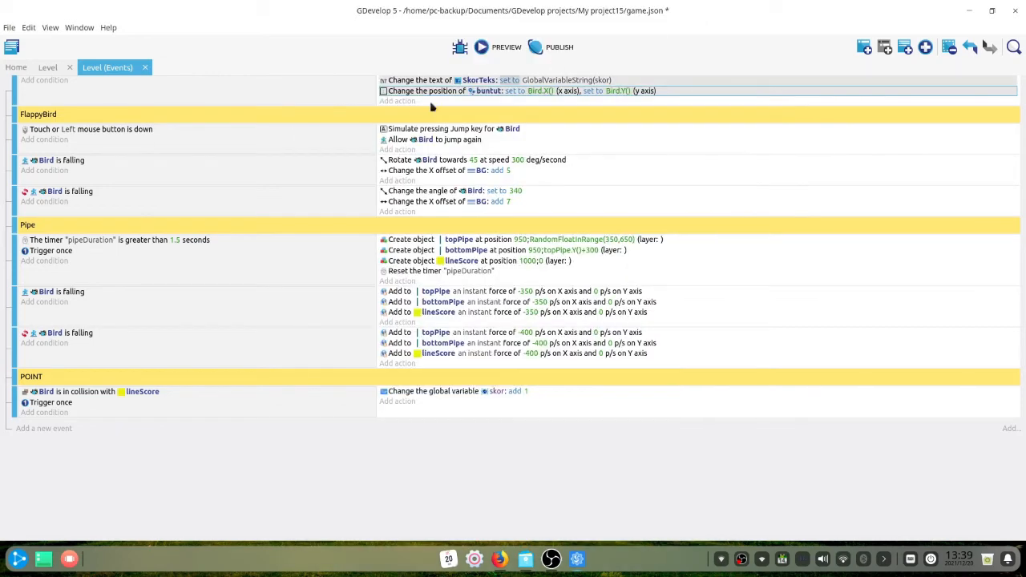
- Set the Z order of the Bird instance in the Level scene to 10
left_click(50, 67)
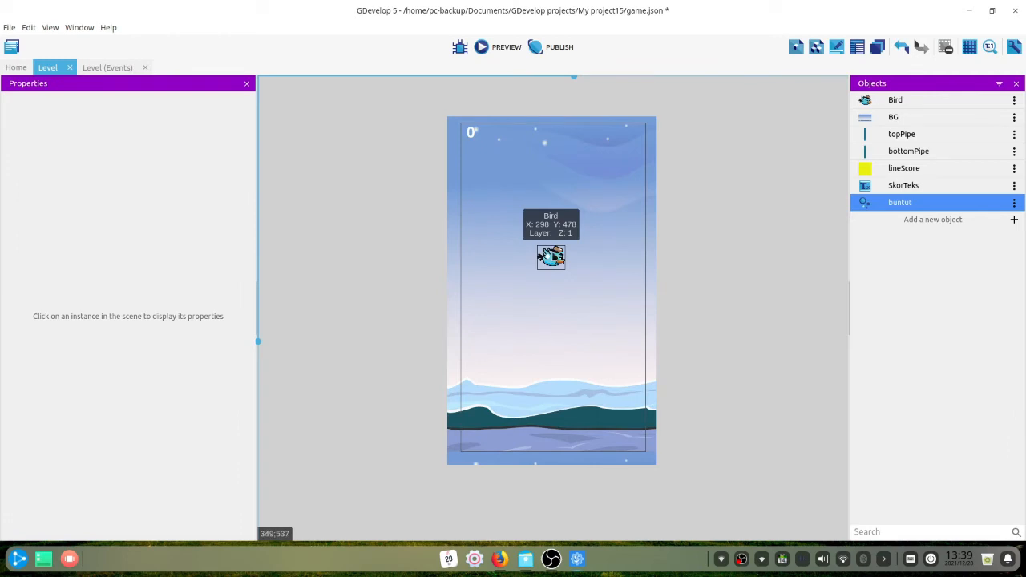
left_click(551, 257)
left_click(50, 209)
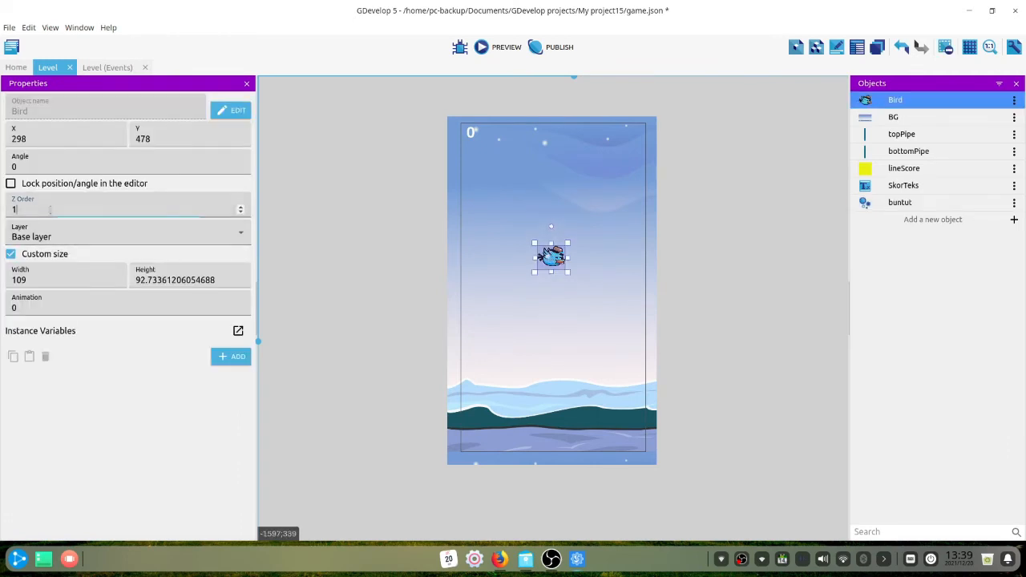
double_click(50, 209)
type("10")
left_click(416, 109)
- Preview the game again to check the bird's layering over the particle trail, and close the preview
left_click(489, 49)
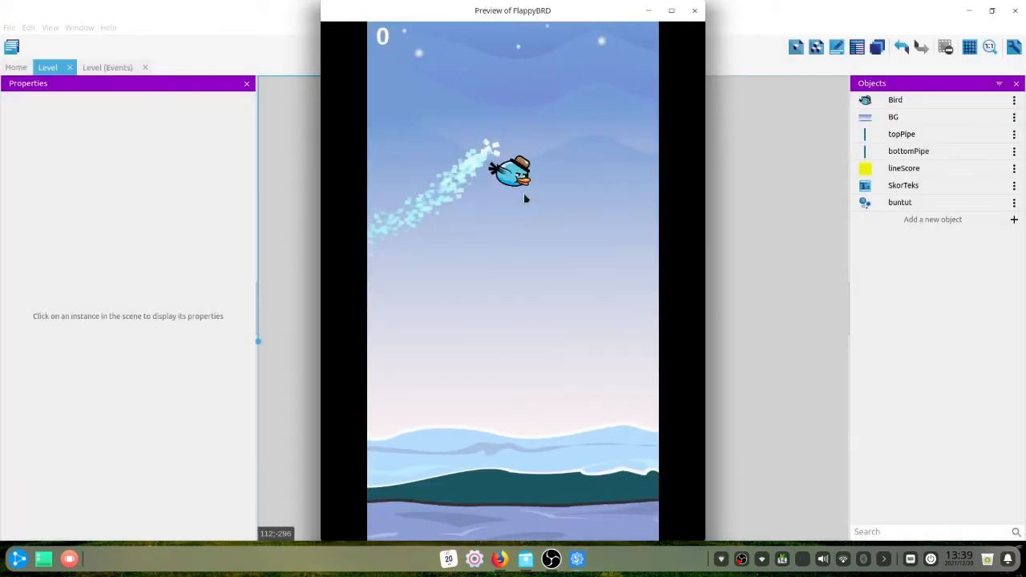
left_click(527, 201)
left_click(526, 201)
left_click(526, 201)
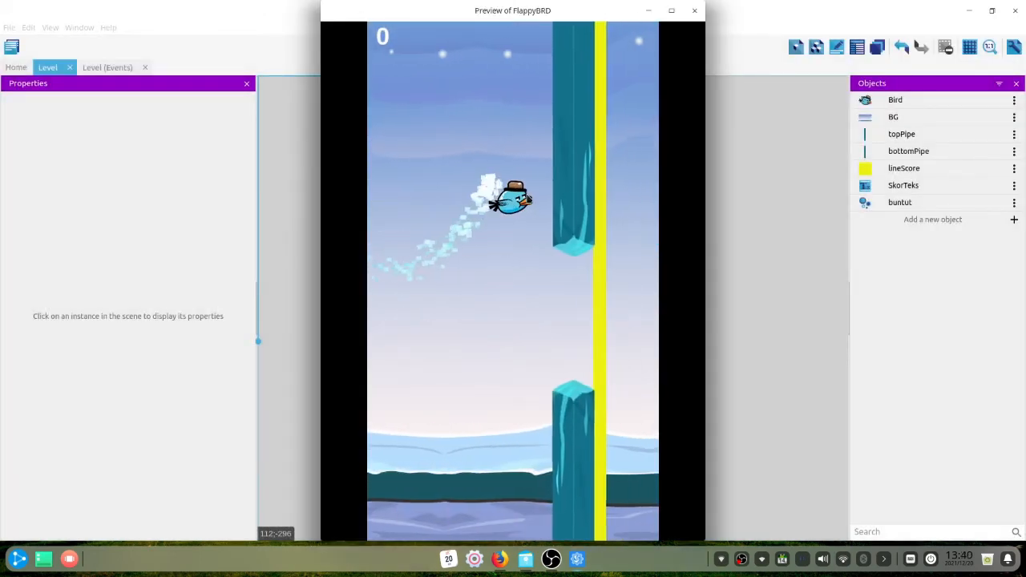
left_click(598, 102)
left_click(694, 10)
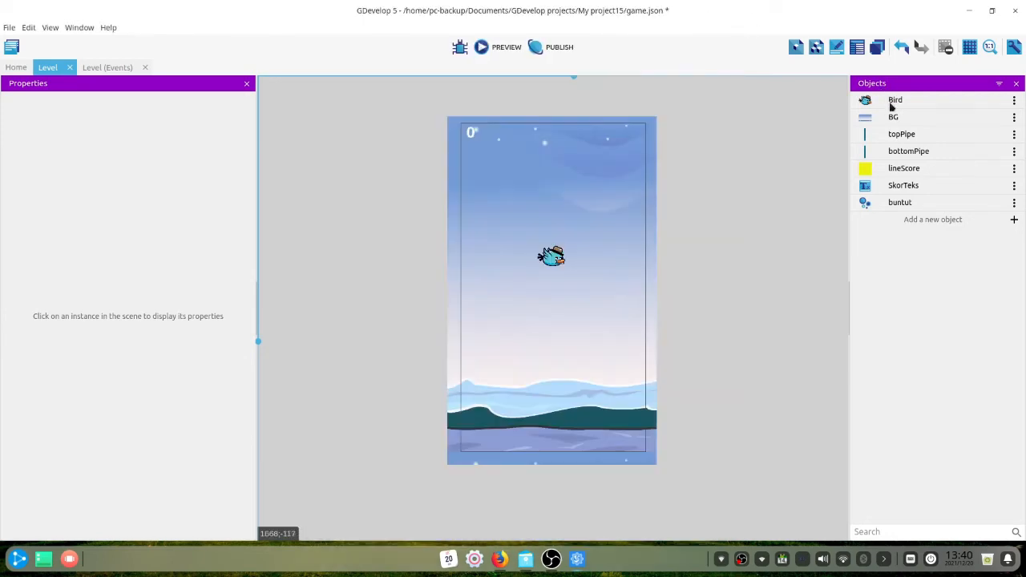
- Move the Bird sprite's Origin point to the center of the bird and apply the object changes
double_click(895, 102)
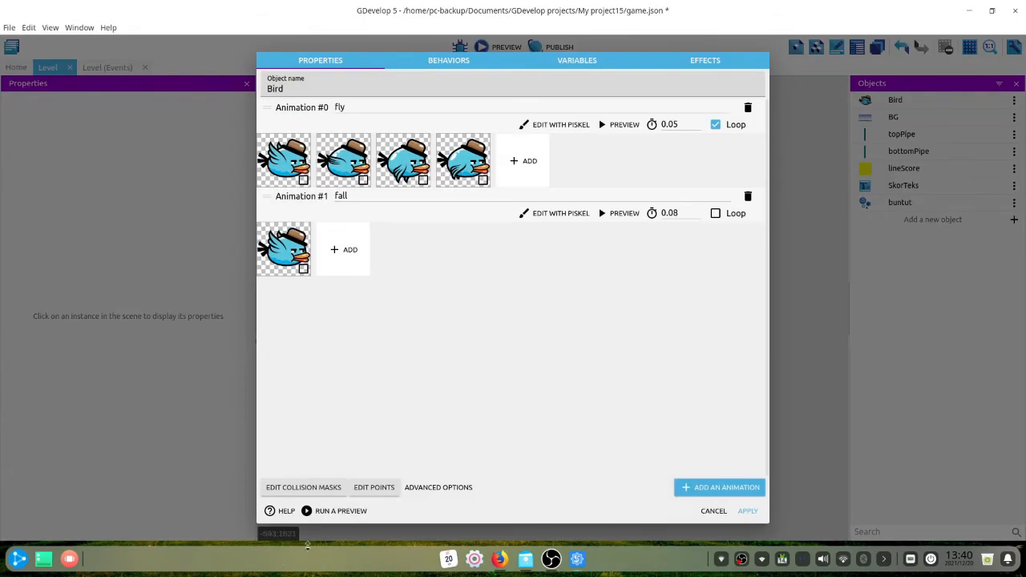
left_click(363, 490)
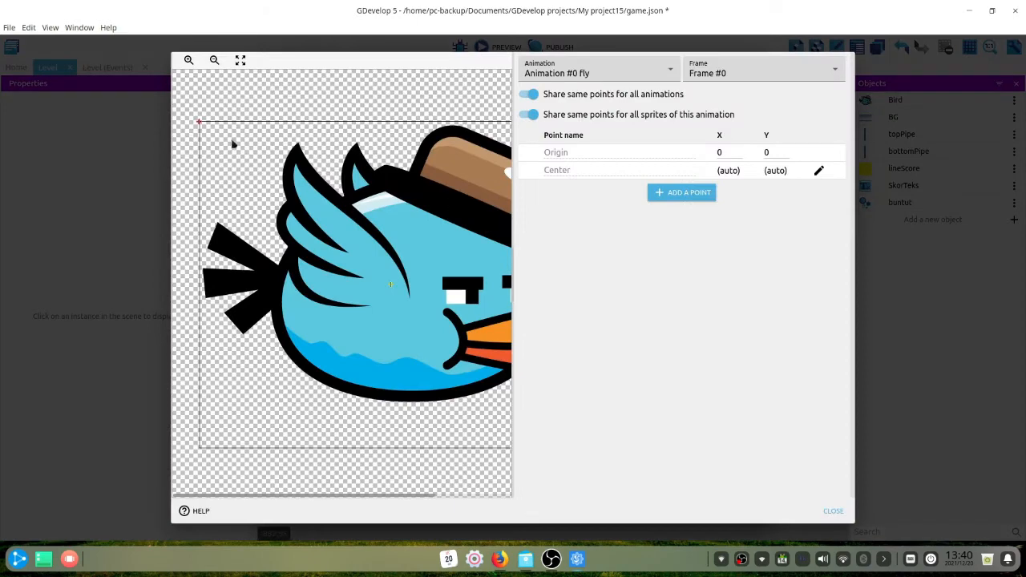
left_click(213, 59)
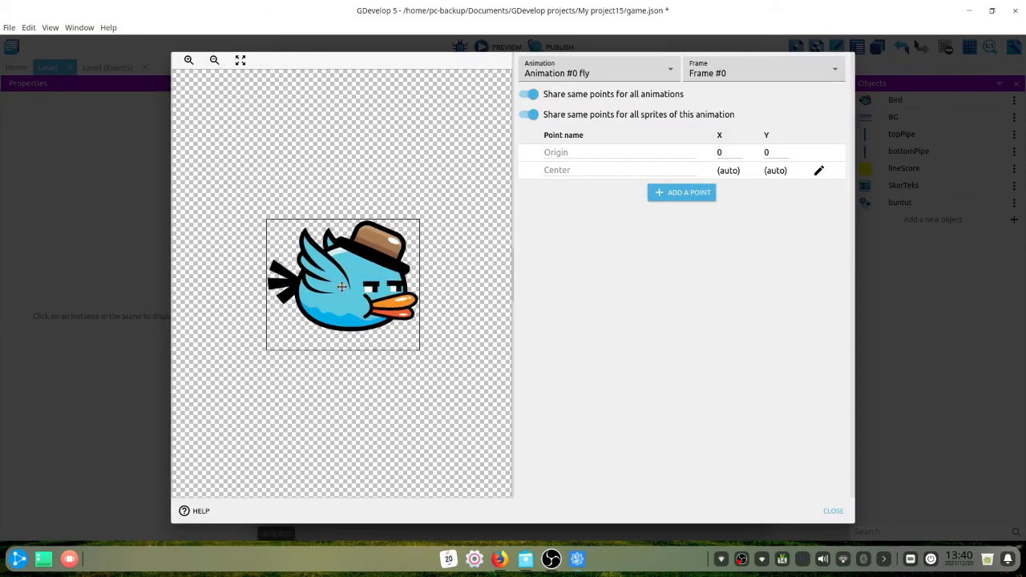
left_click(836, 512)
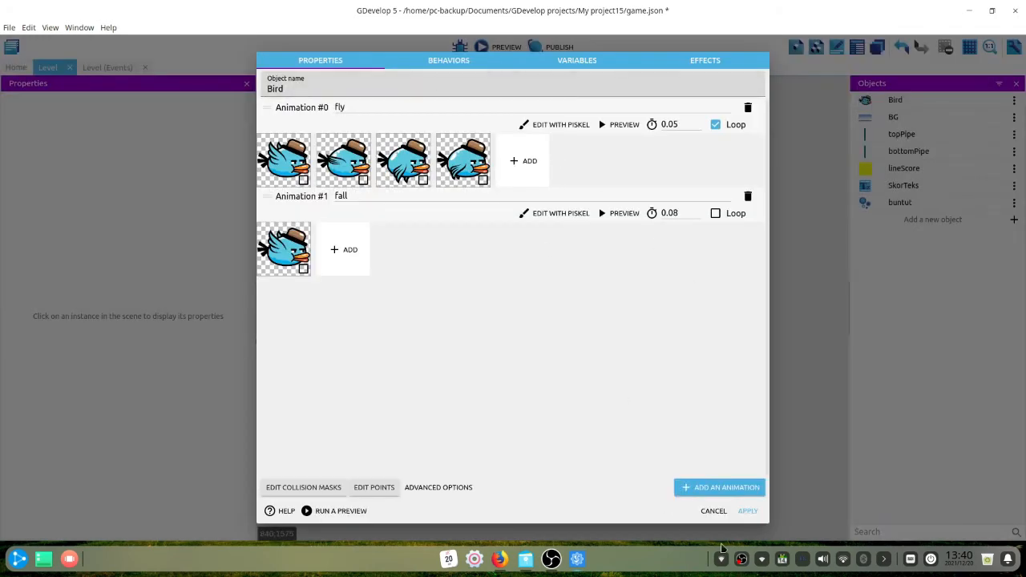
left_click(747, 510)
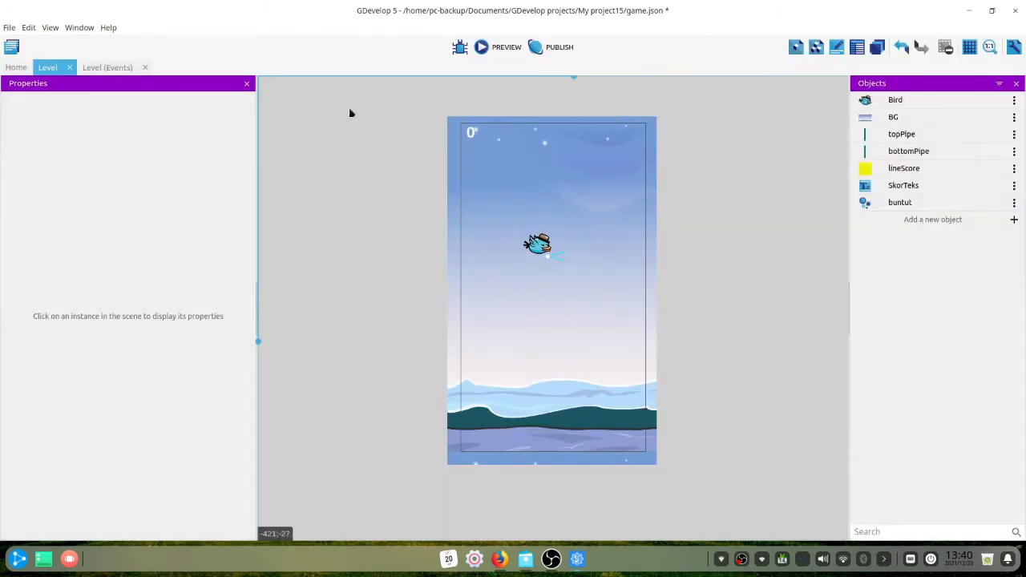
- Preview the game to check where the particle trail starts on the bird, and close the preview
left_click(504, 48)
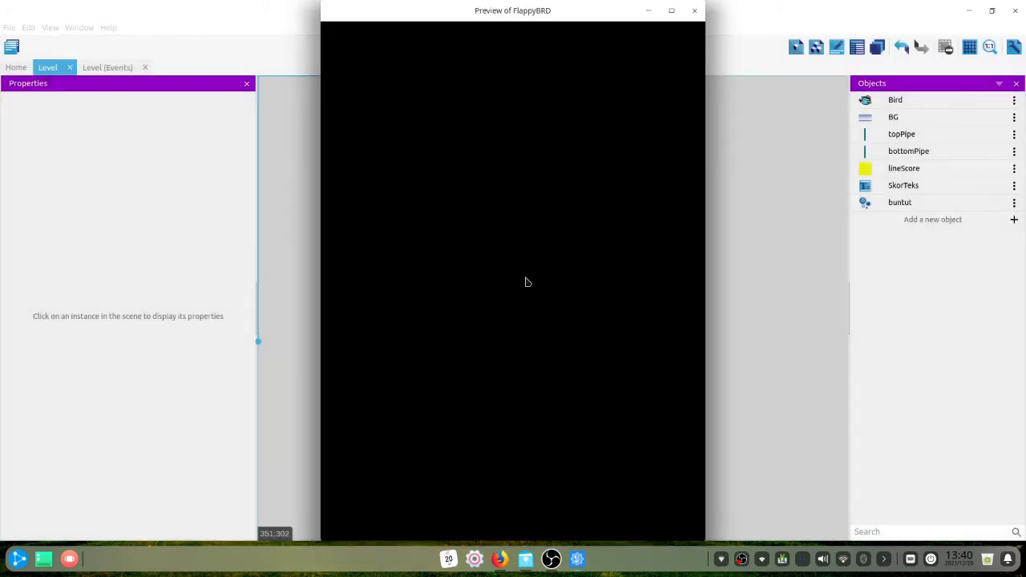
left_click(526, 278)
left_click(526, 278)
left_click(526, 278)
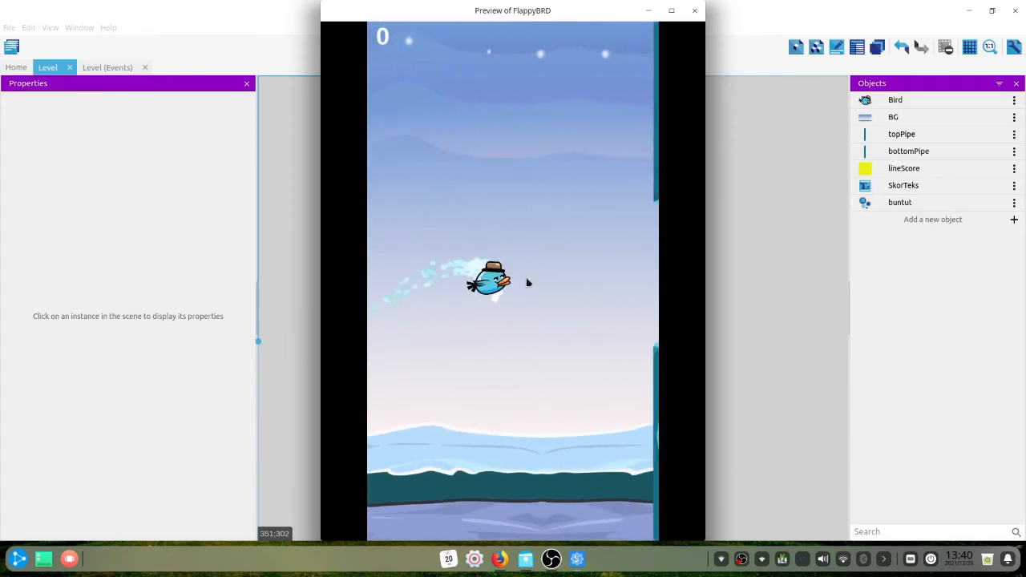
left_click(527, 279)
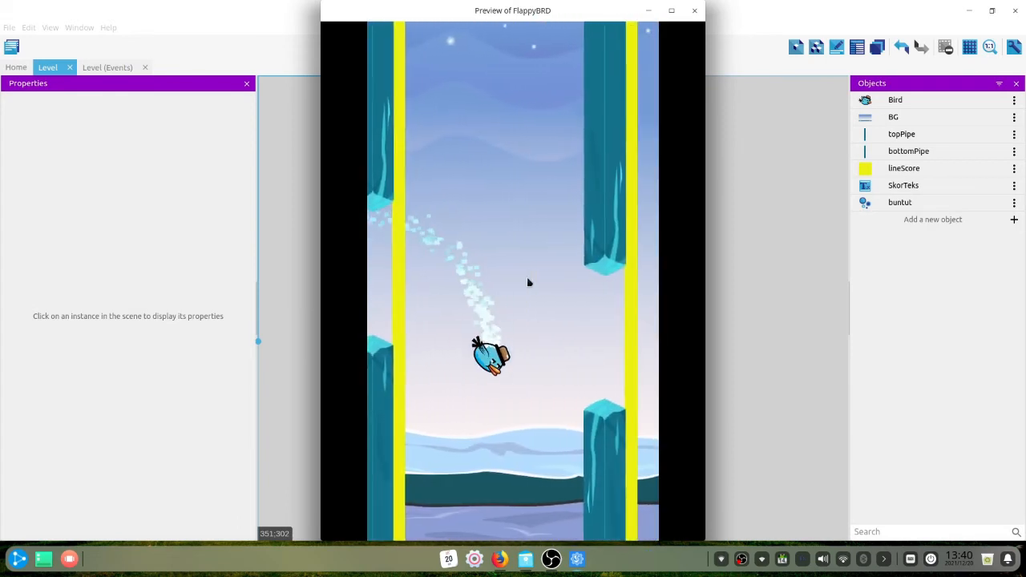
left_click(527, 276)
left_click(694, 10)
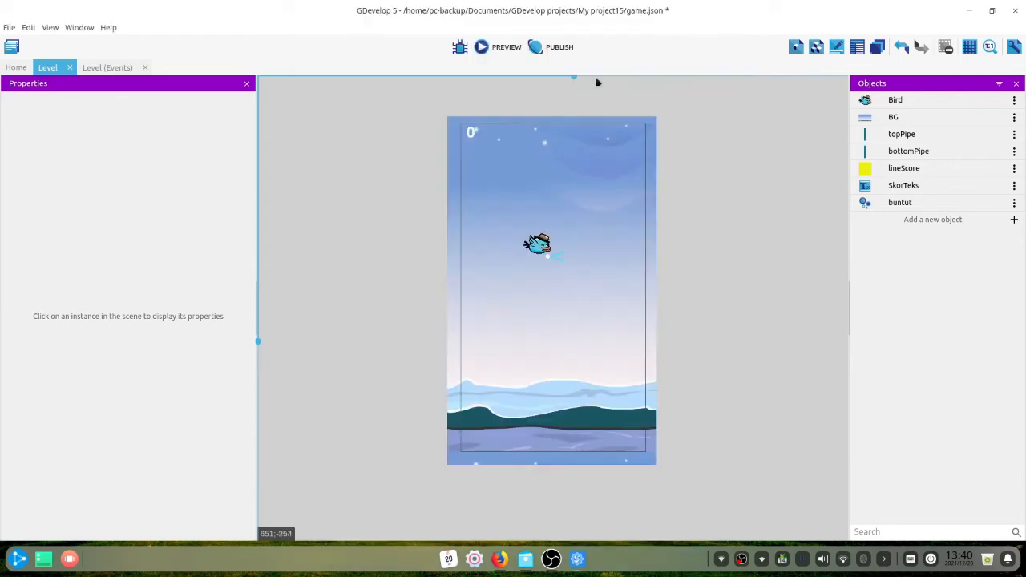
- Duplicate the Level scene and rename the copy as Home
left_click(12, 48)
left_click(155, 163)
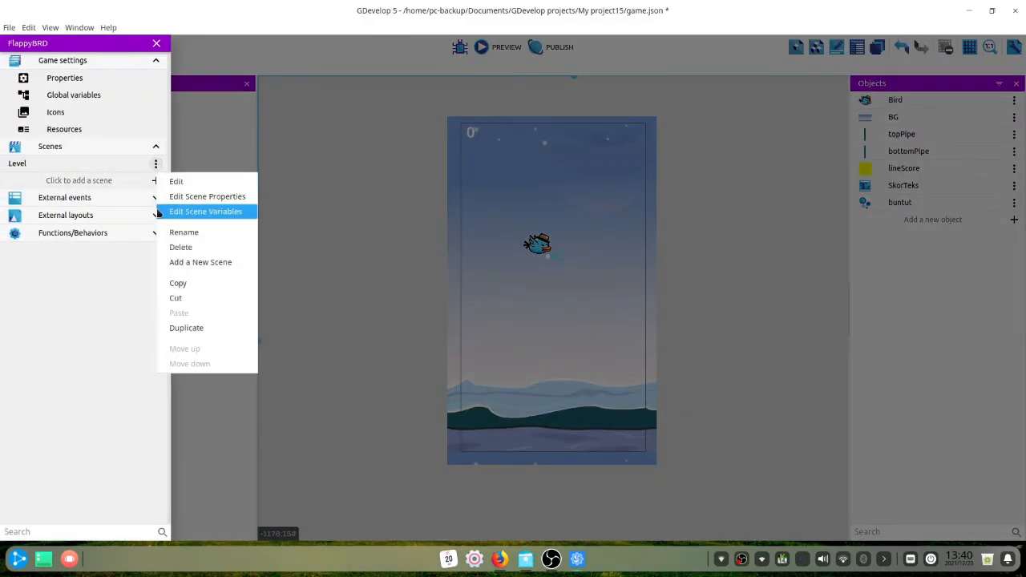
left_click(190, 328)
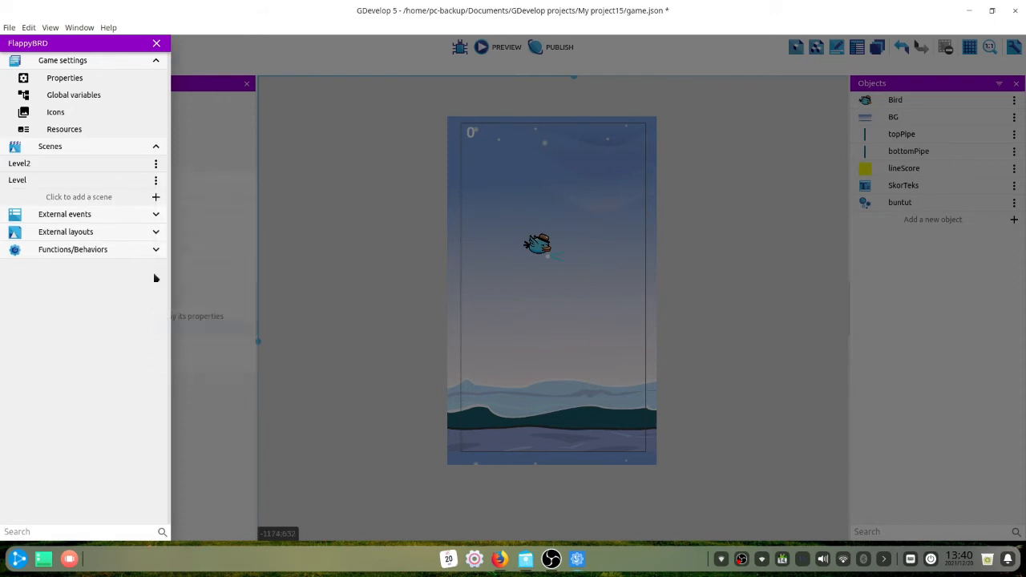
left_click(156, 179)
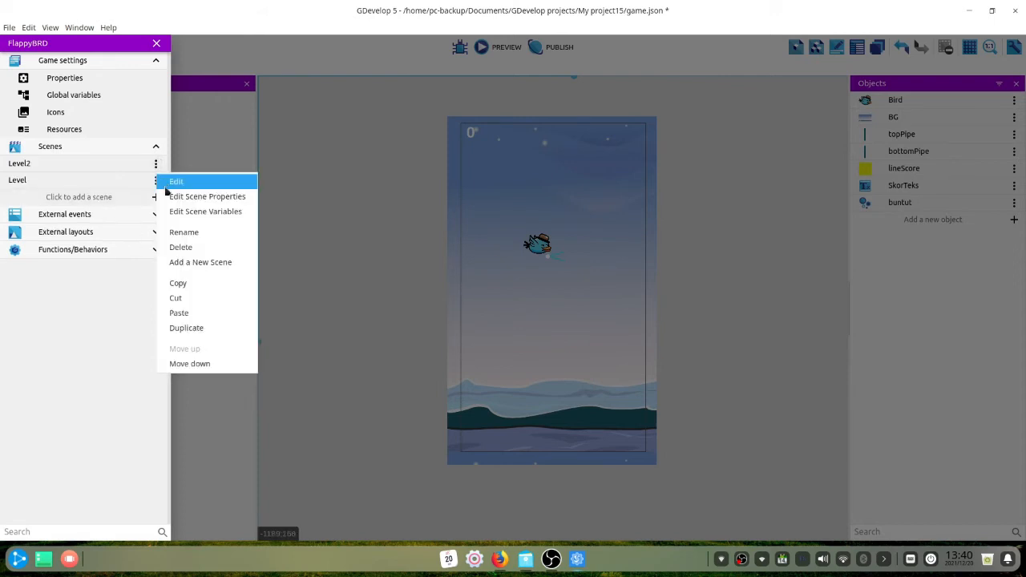
left_click(172, 232)
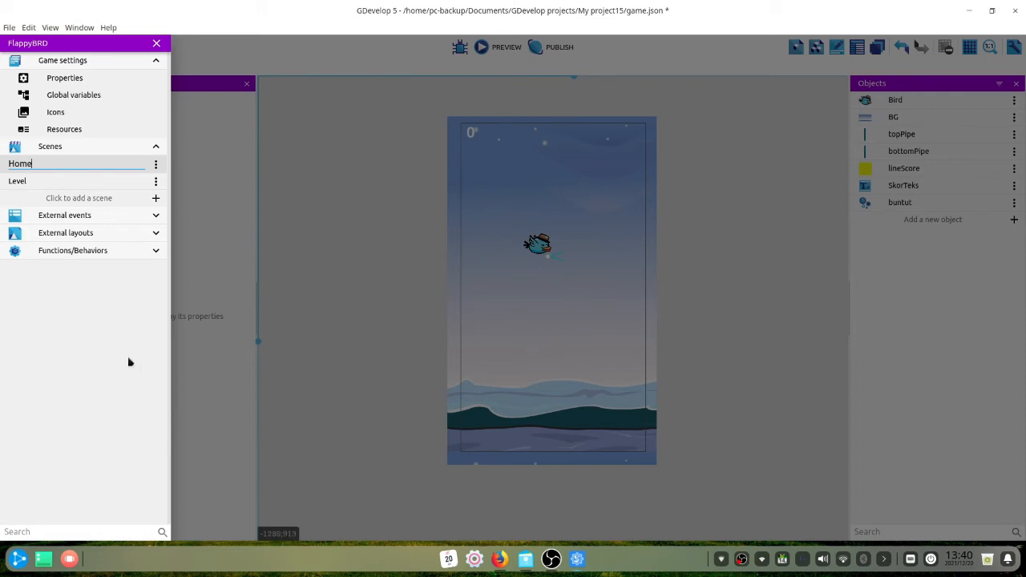
key("Return")
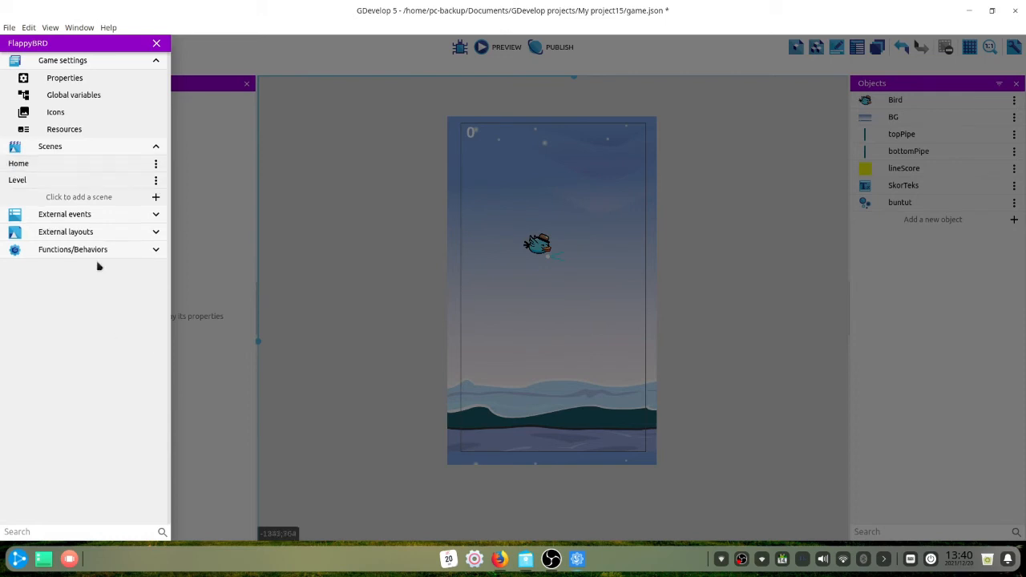
- Open the Home scene and move the Bird instance to about X 339, Y 519
left_click(62, 166)
scroll(594, 291, "down", 1)
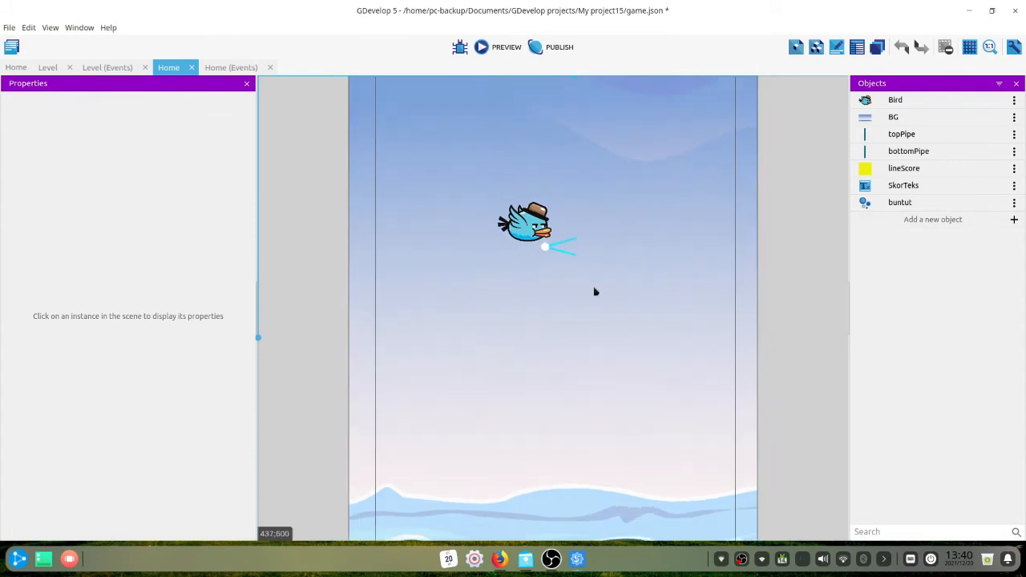
scroll(595, 292, "down", 4)
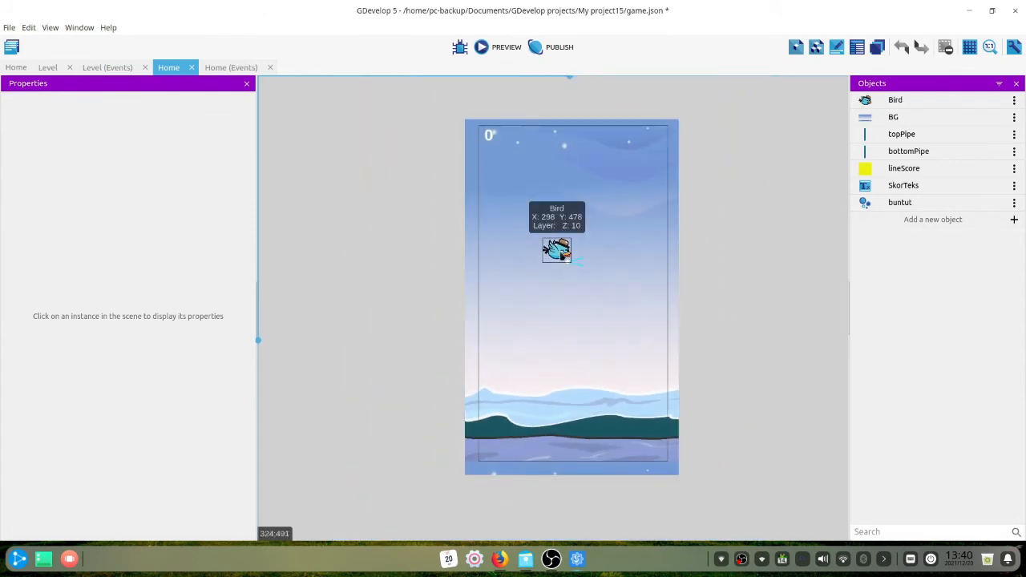
left_click(557, 250)
left_click_drag(557, 250, 567, 259)
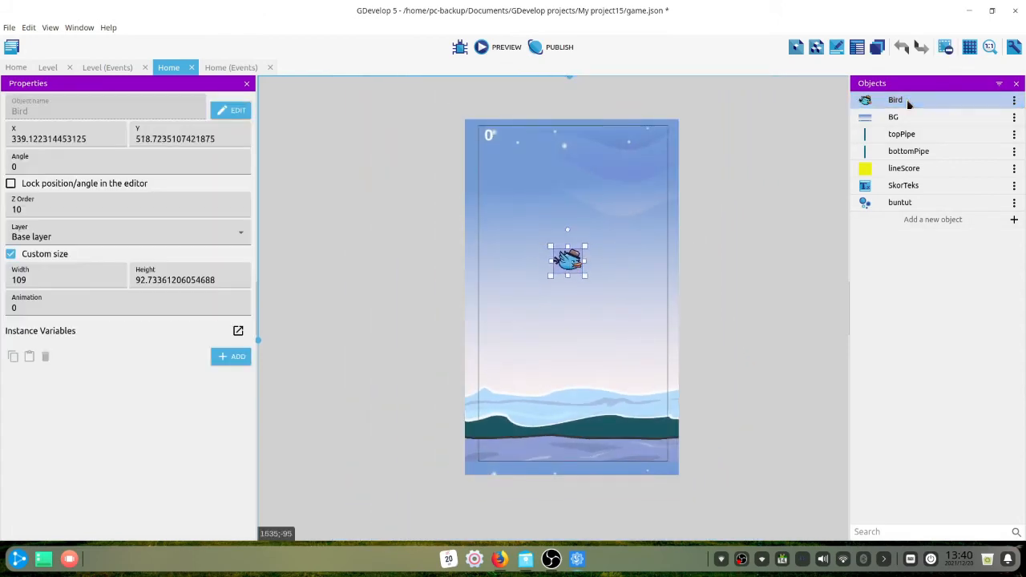
- Remove the PlatformerObject behavior from the Home scene's Bird object and apply the change
double_click(908, 101)
left_click(444, 61)
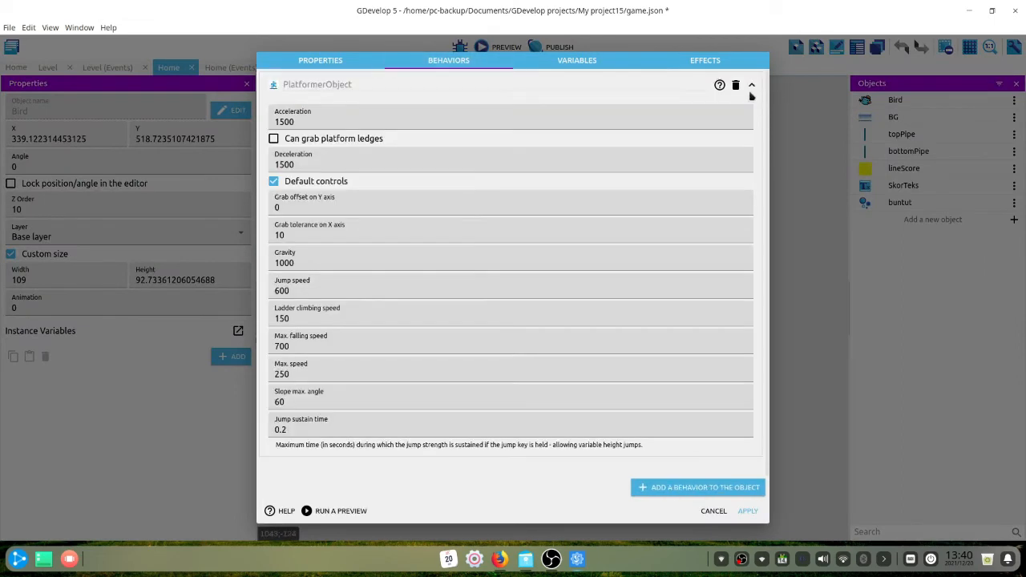
left_click(735, 86)
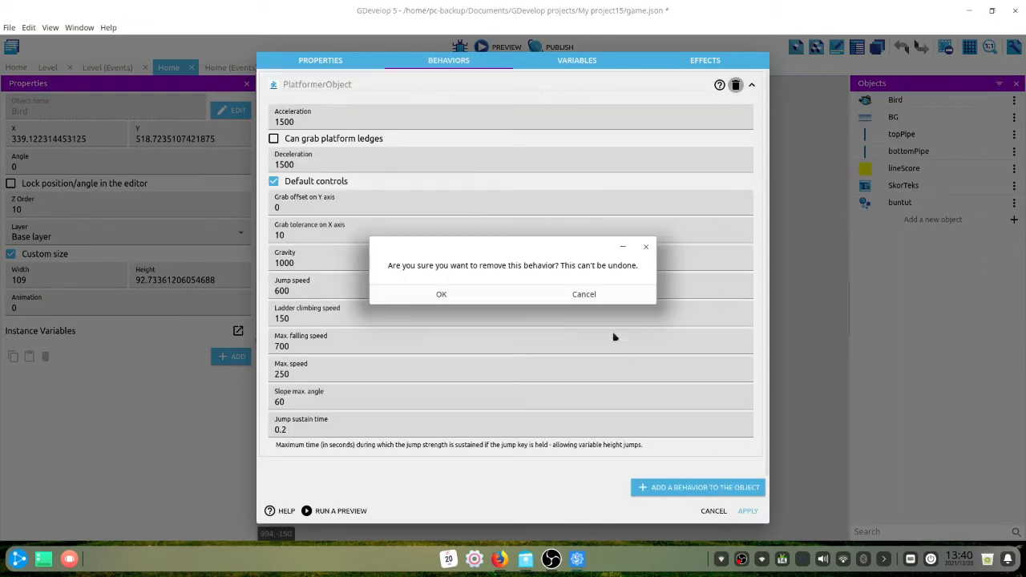
left_click(426, 289)
left_click(746, 512)
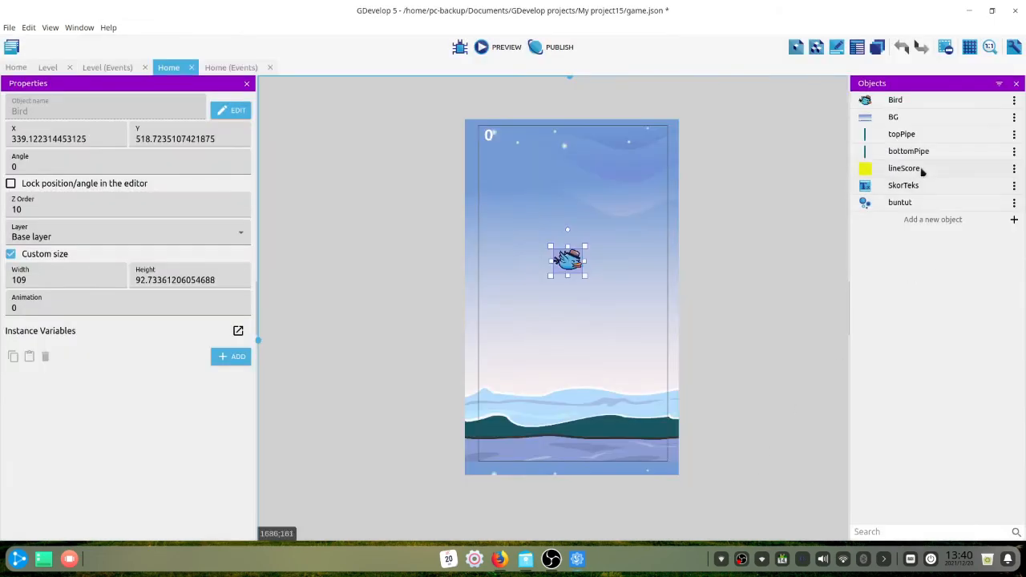
- Delete the score event under the POINT comment in the Home scene's events
left_click(250, 70)
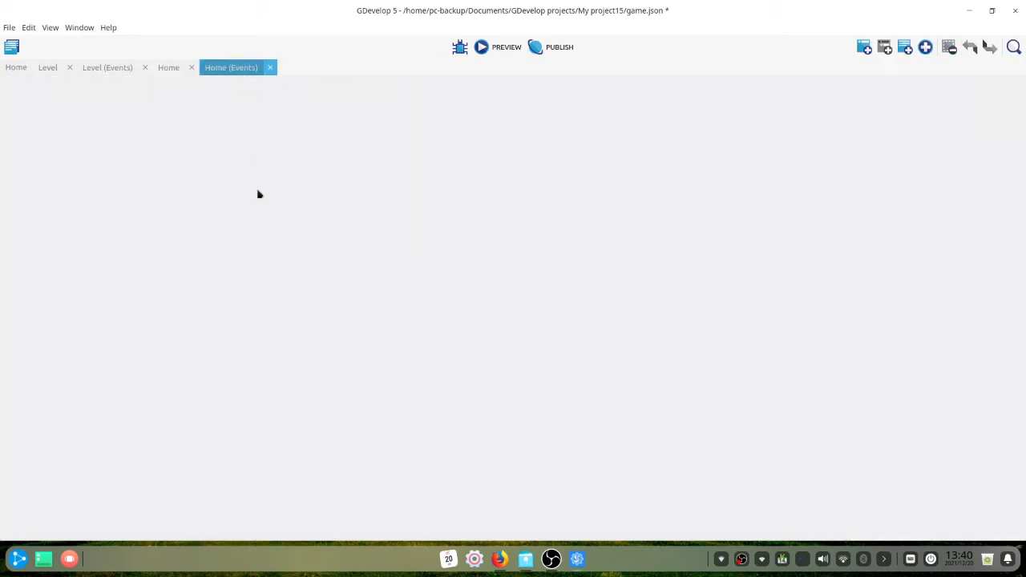
right_click(97, 416)
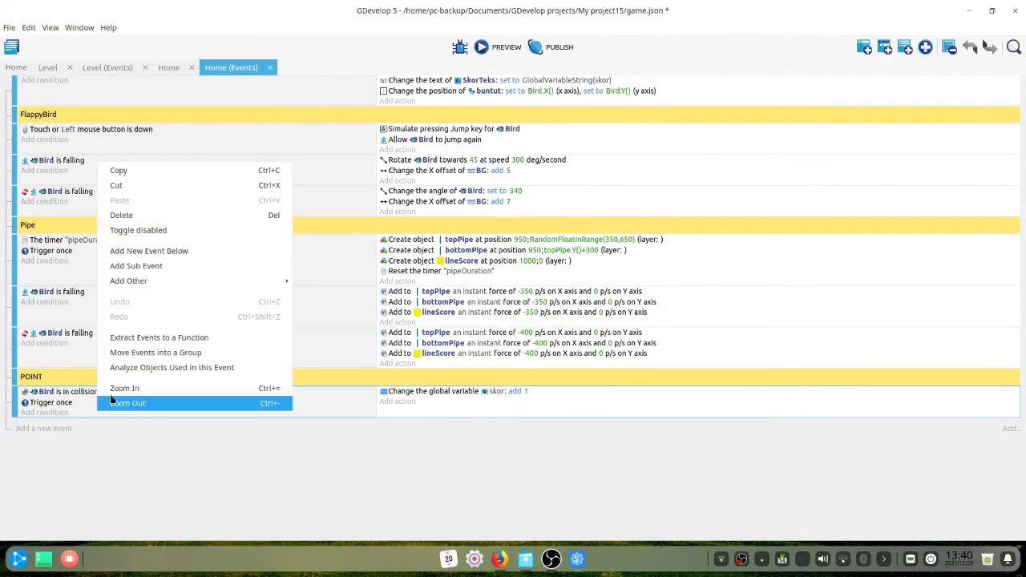
left_click(145, 215)
- Delete all events under the FlappyBird and Pipe comments in the Home scene, keeping the comments
left_click(117, 358)
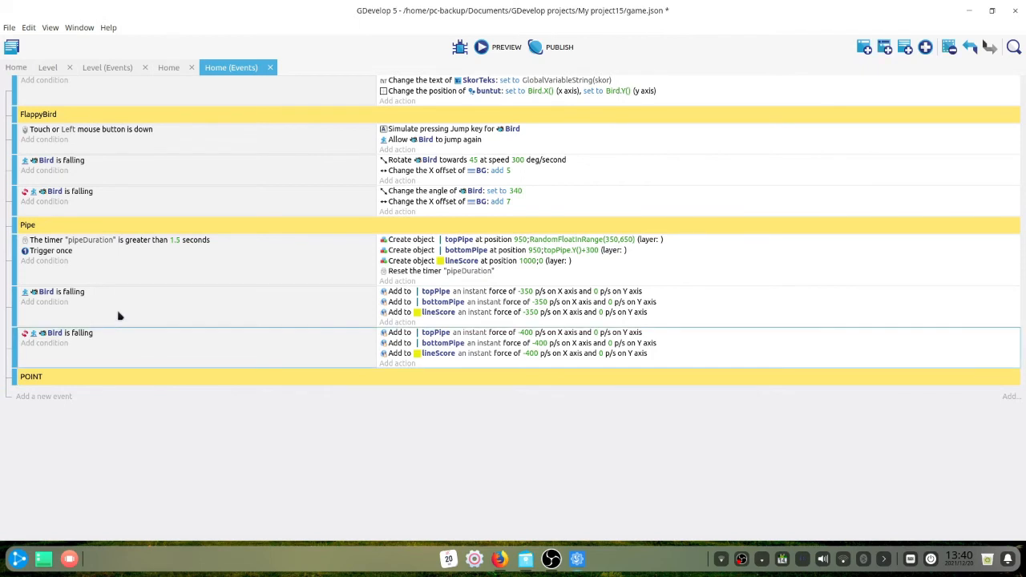
left_click(120, 313, "ctrl")
left_click(126, 277, "ctrl")
left_click(123, 202, "ctrl")
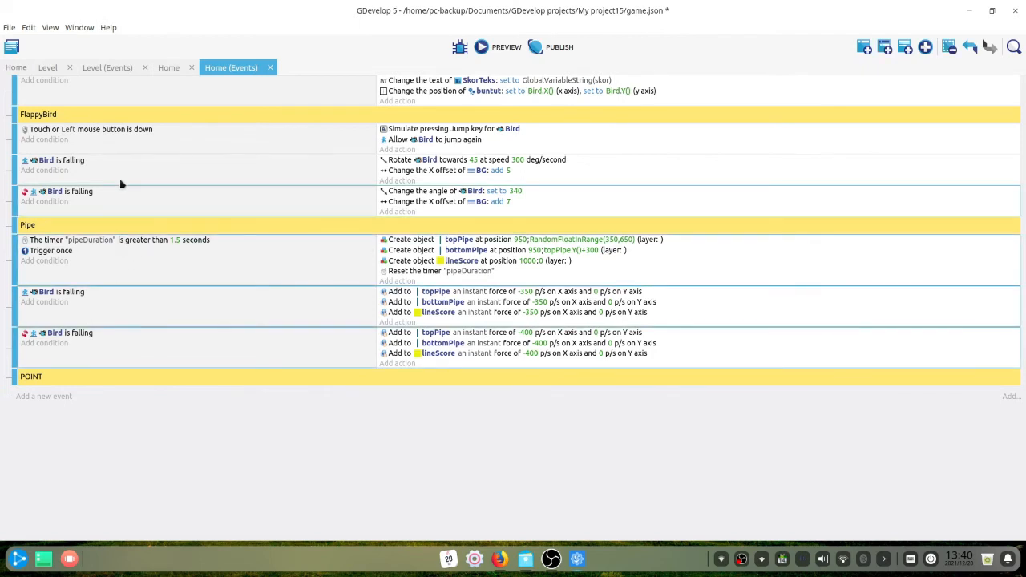
left_click(119, 168, "ctrl")
right_click(118, 151)
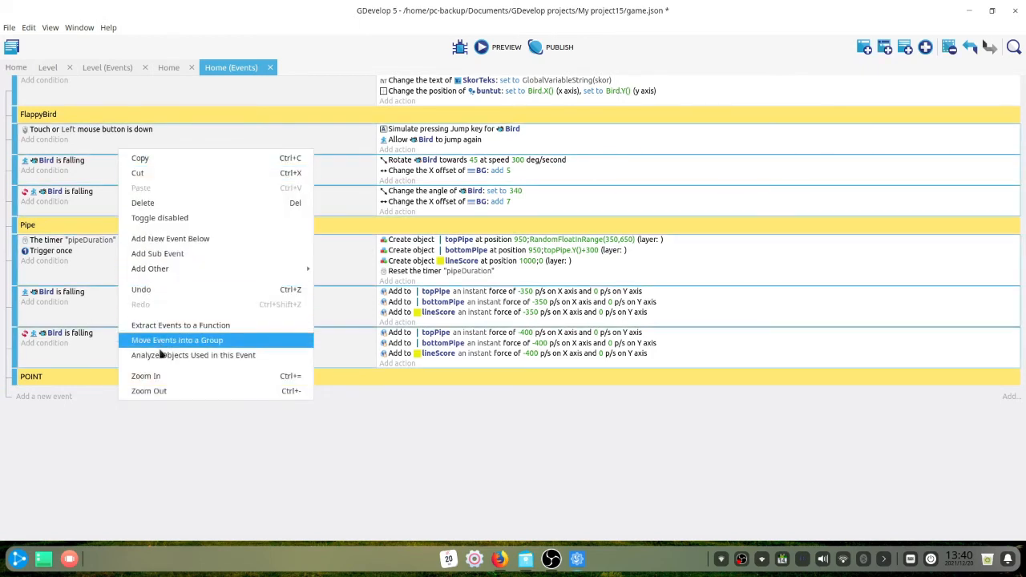
left_click(169, 205)
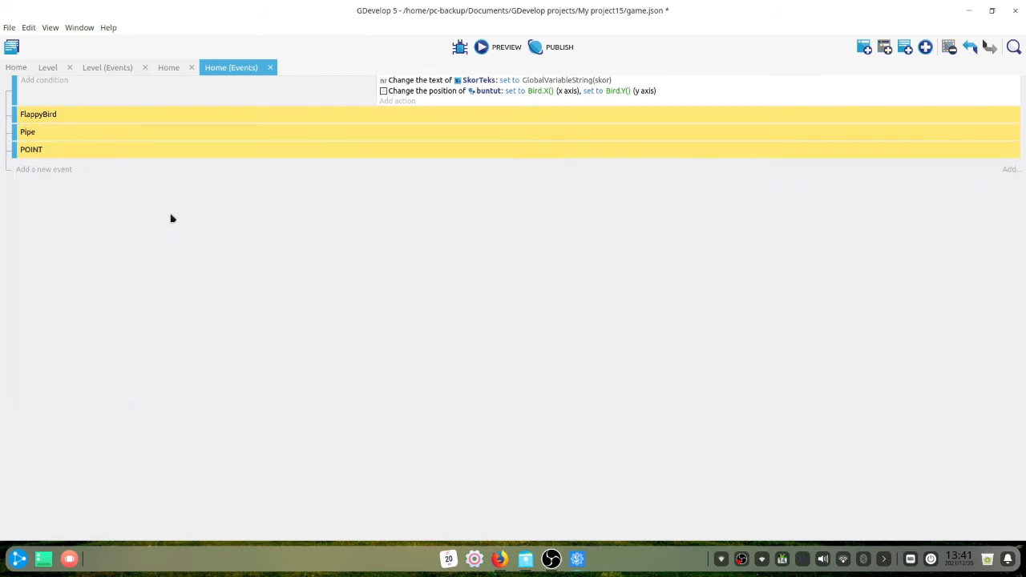
left_click(160, 111)
left_click(245, 146)
left_click(168, 68)
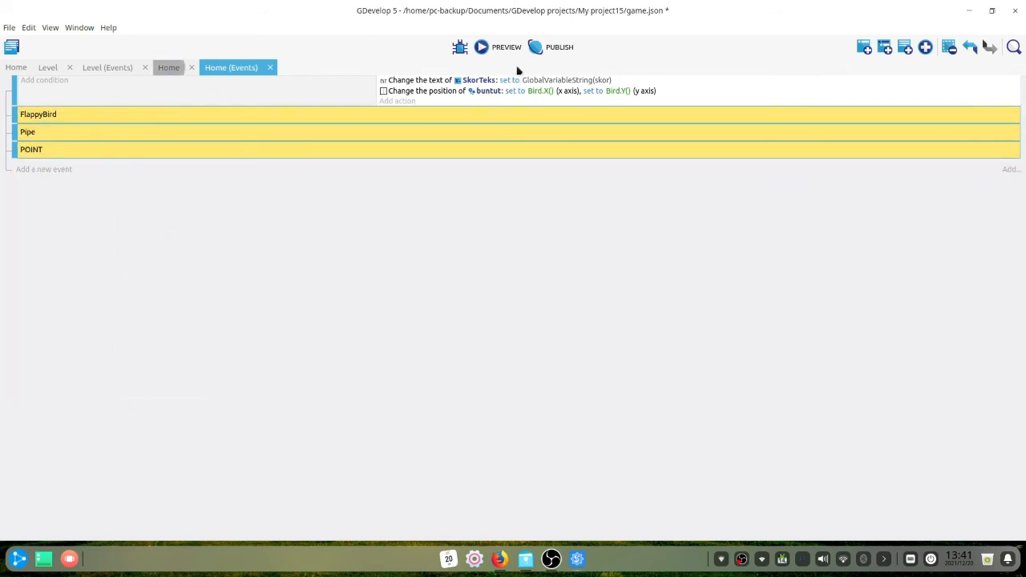
left_click(233, 69)
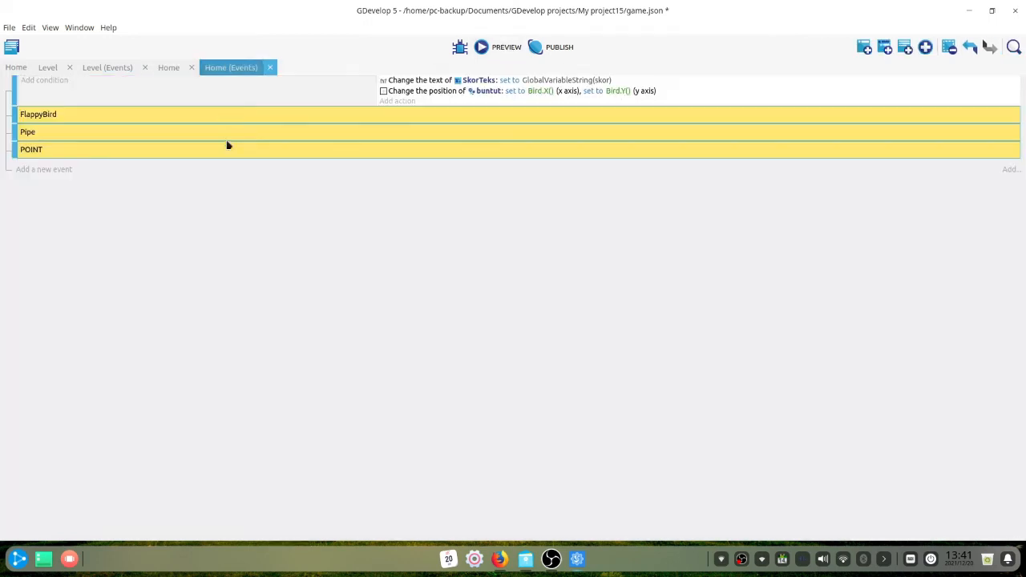
- Add a new event above the FlappyBird comment with the "Mouse button pressed or touch held" condition
left_click(48, 170)
left_click_drag(15, 149, 24, 114)
left_click(42, 111)
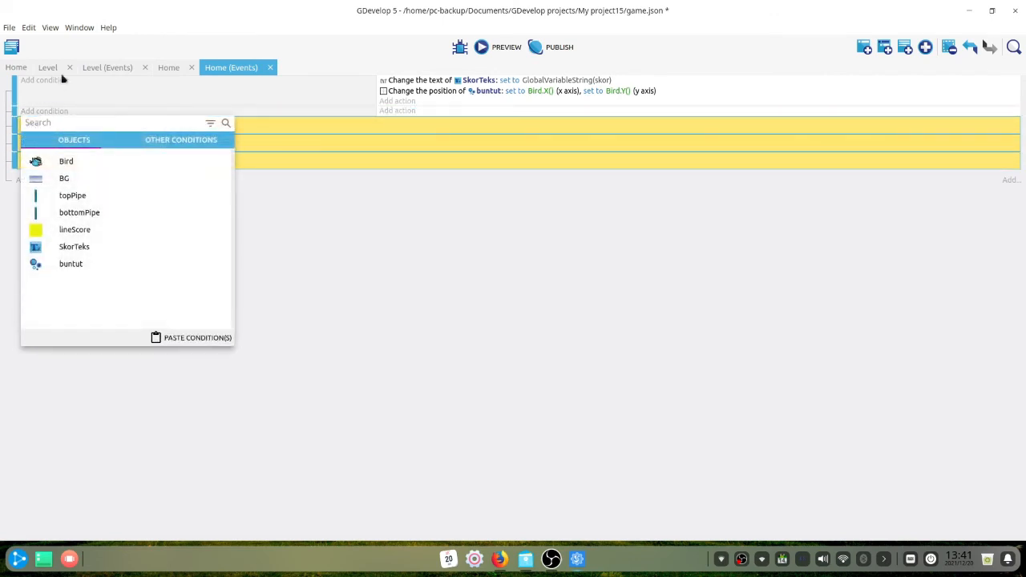
type("touch")
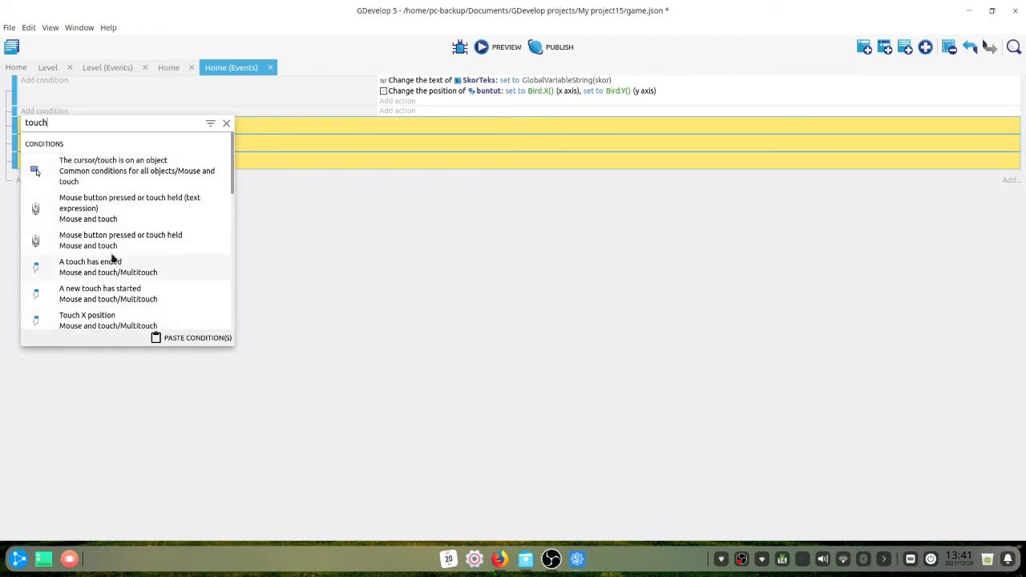
left_click(123, 237)
- Add a "Trigger once while true" condition to the new event and set its mouse button to Left (primary)
left_click(55, 125)
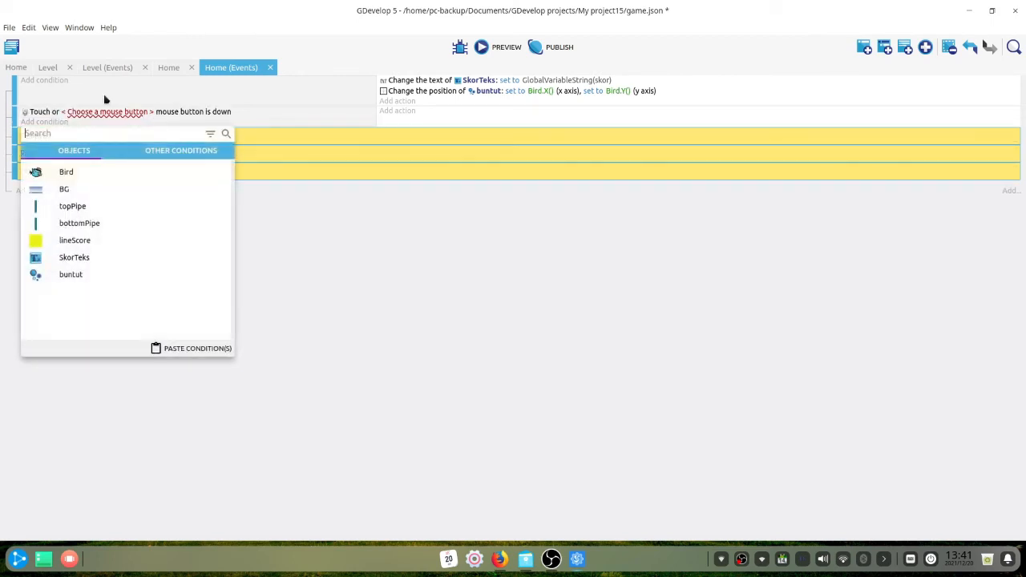
type("onc")
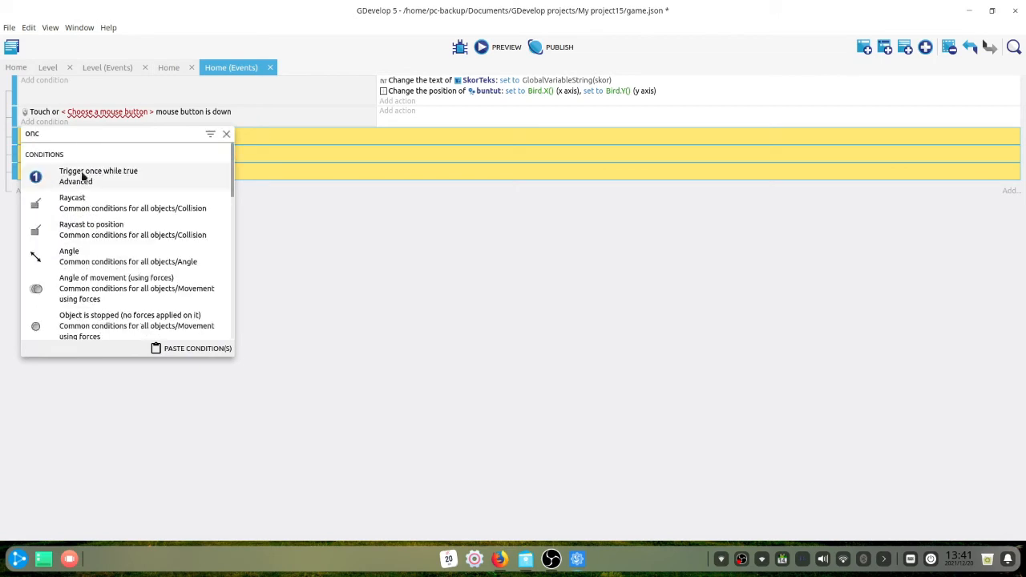
left_click(87, 177)
left_click(99, 113)
left_click(103, 134)
left_click(96, 156)
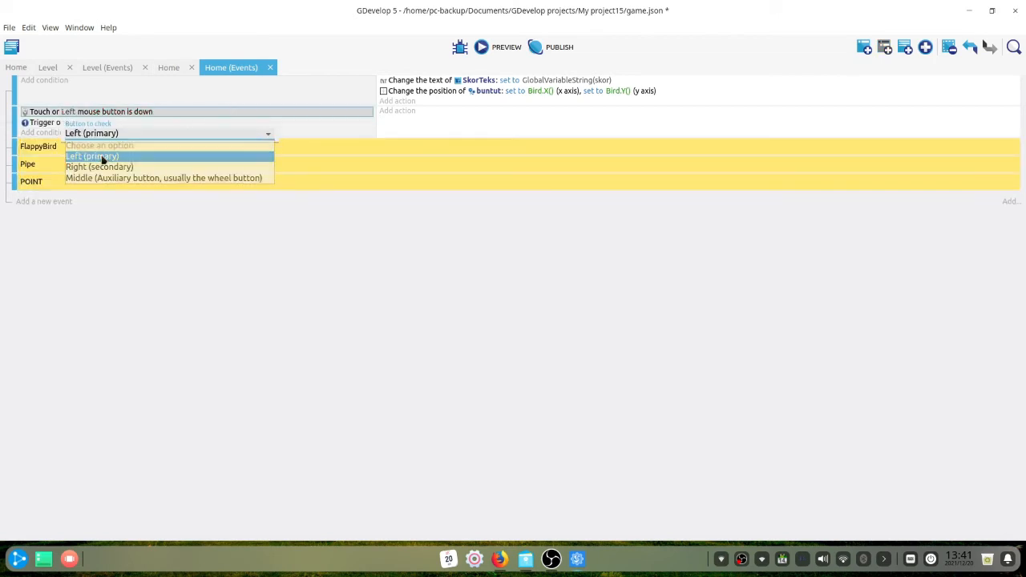
left_click(398, 115)
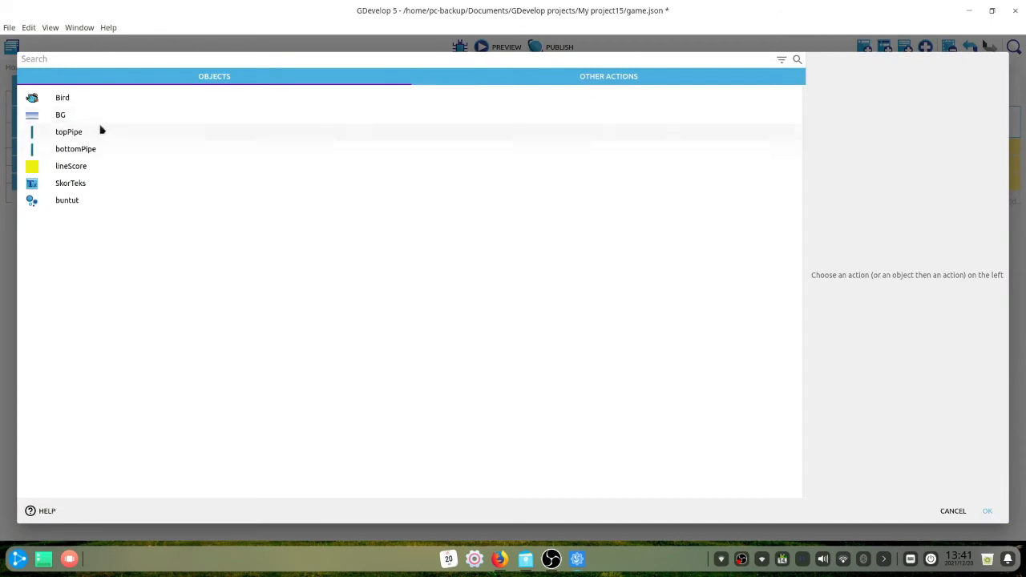
key("Escape")
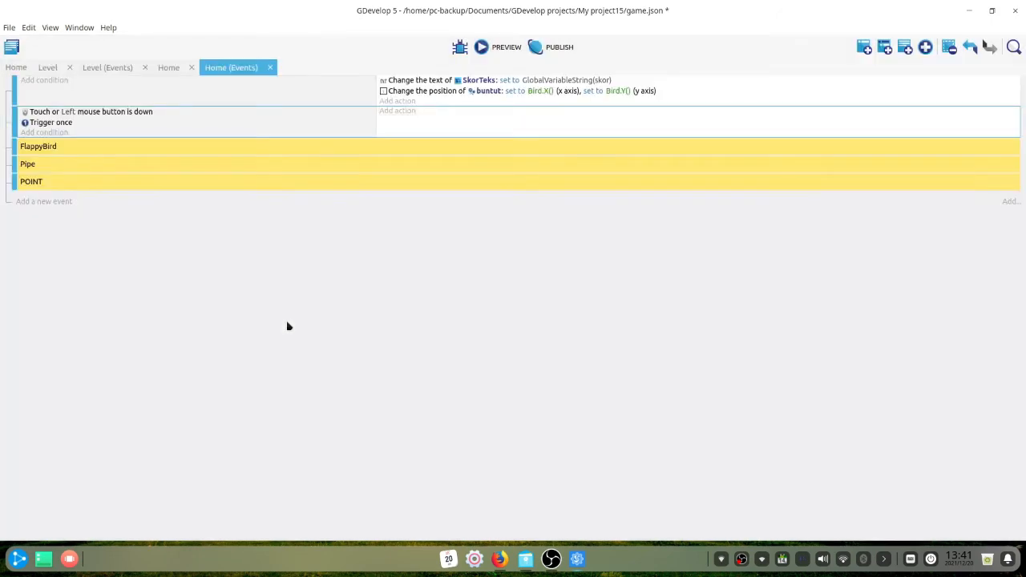
- Add a "Change the scene" action to the touch event in the Home scene's events, targeting the "Level" scene
left_click(405, 114)
type("scene")
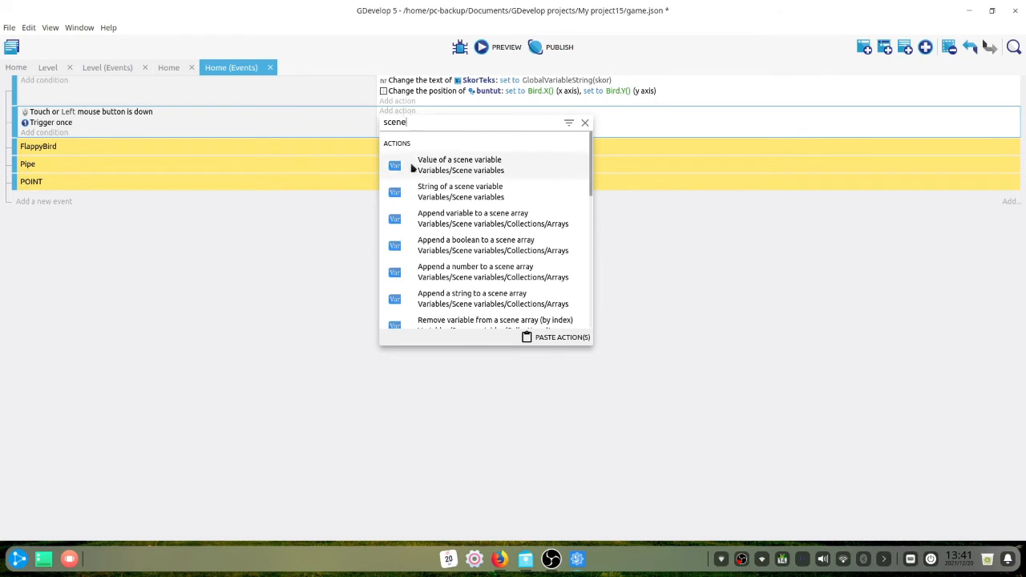
scroll(529, 266, "down", 5)
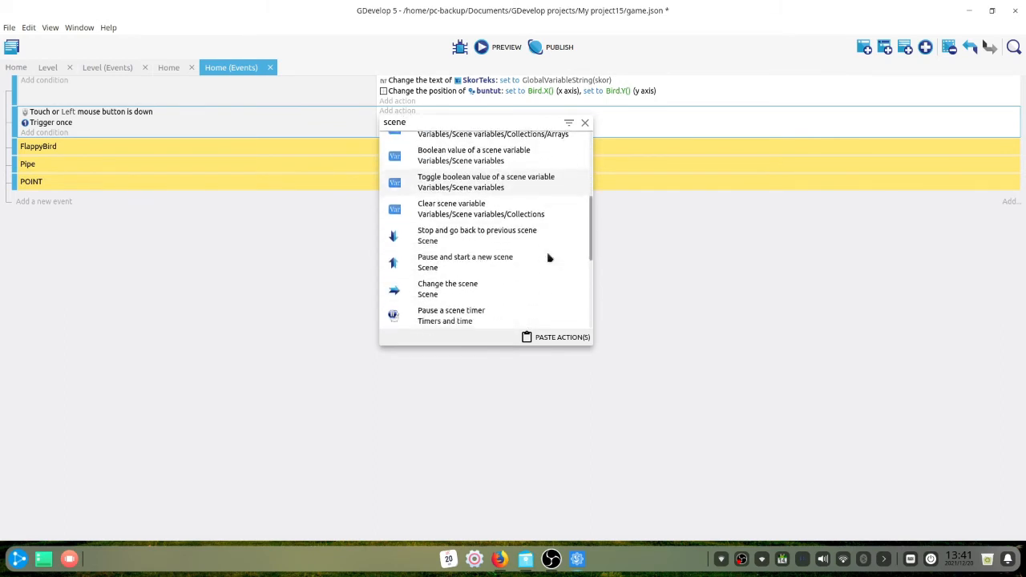
left_click(499, 291)
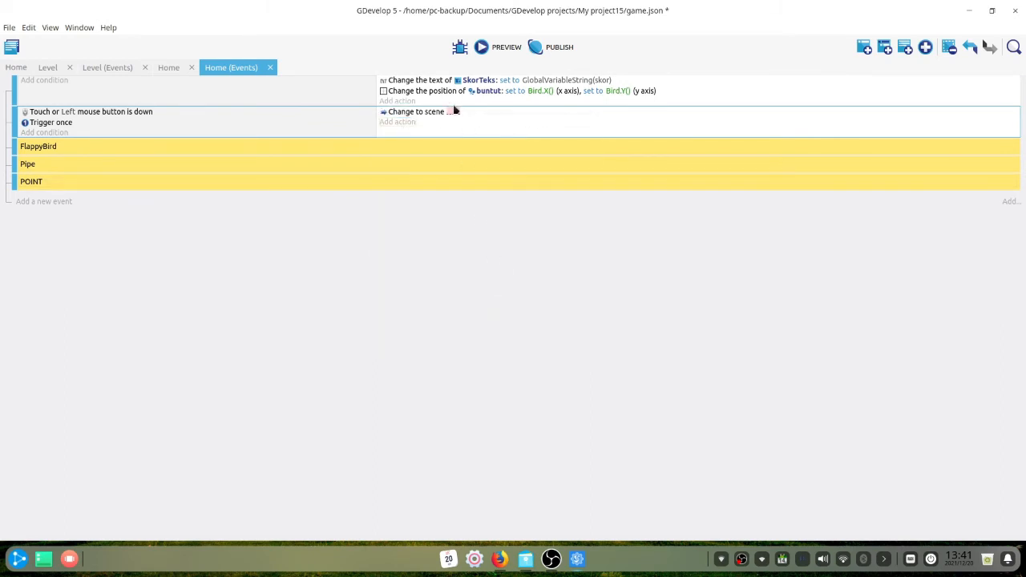
left_click(453, 112)
left_click(471, 165)
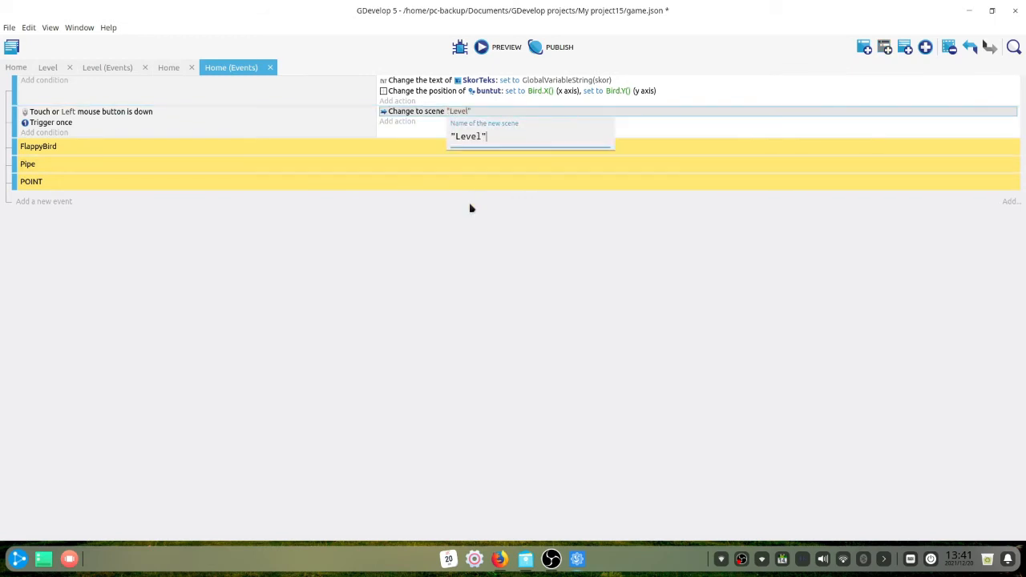
left_click(471, 208)
- Preview the game, start the level from the Home scene and fly the bird through the first pipes, then close the preview
left_click(496, 51)
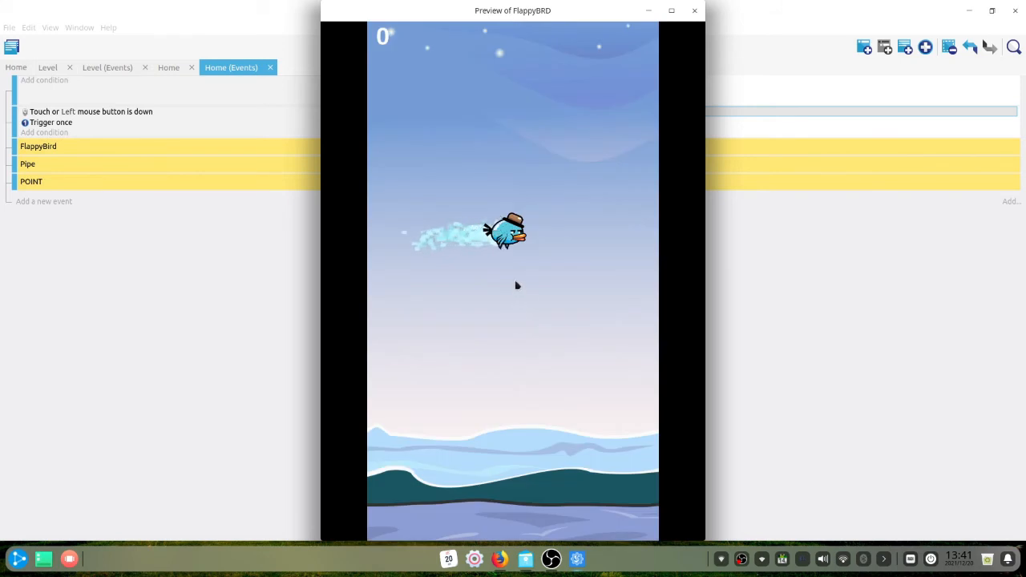
left_click(518, 259)
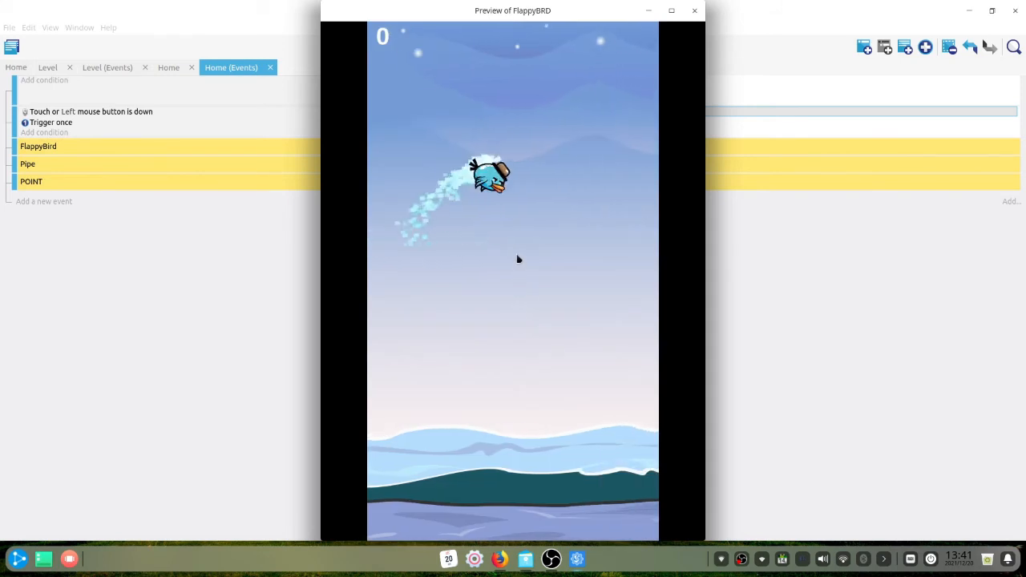
left_click(518, 259)
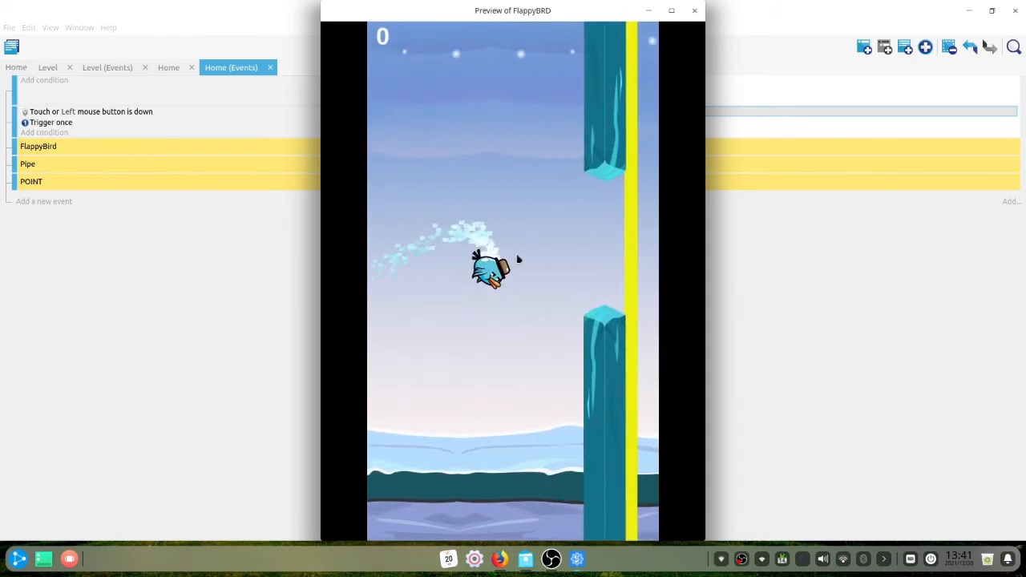
left_click(518, 259)
left_click(518, 259)
left_click(518, 259)
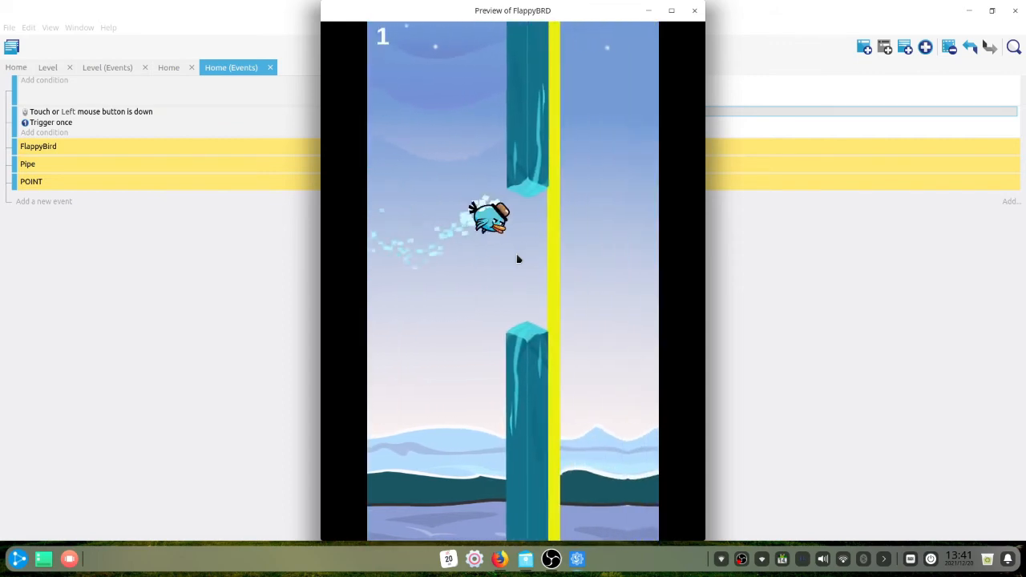
left_click(517, 259)
left_click(694, 10)
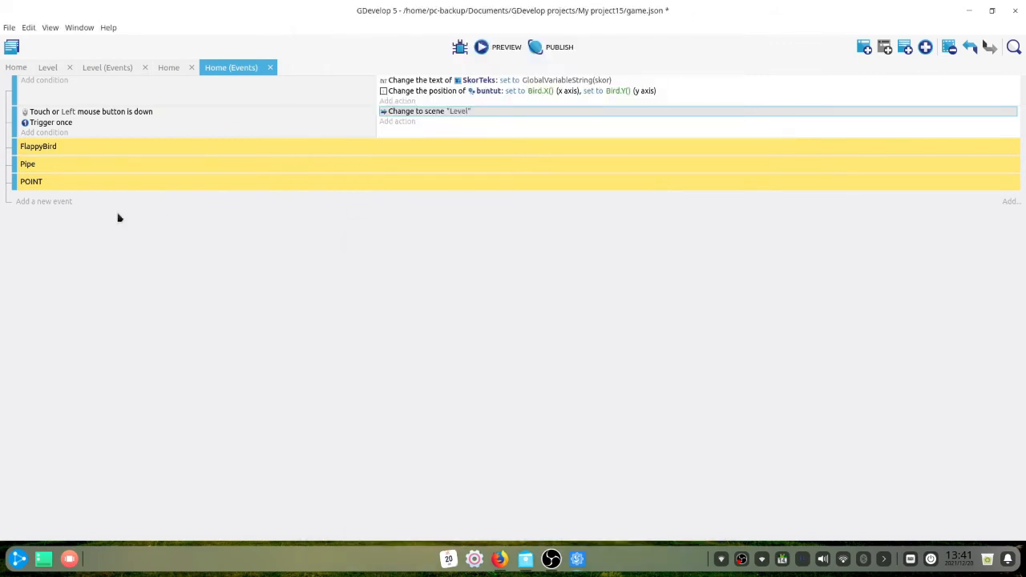
- Open the Level scene's events
left_click(170, 67)
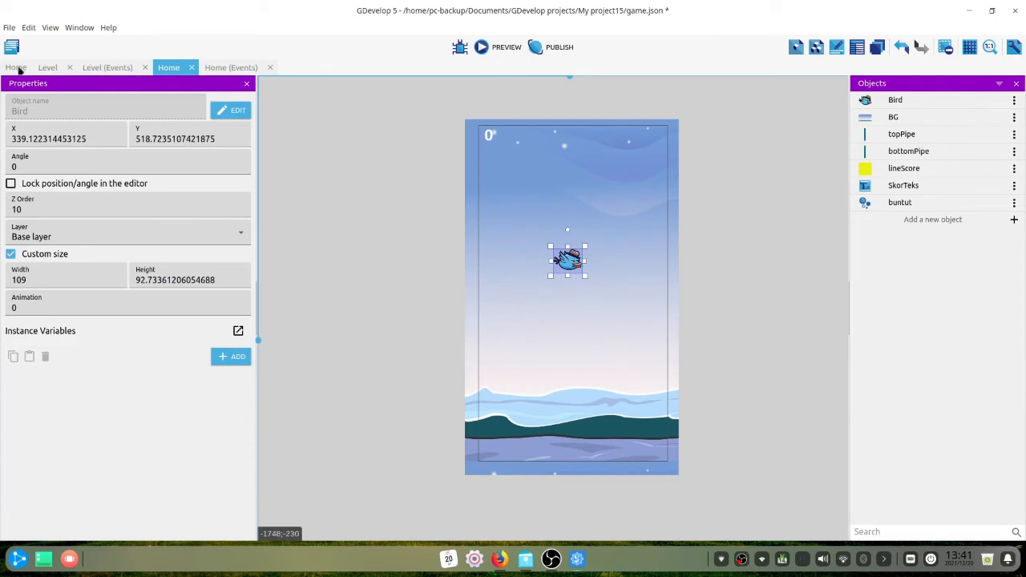
left_click(16, 67)
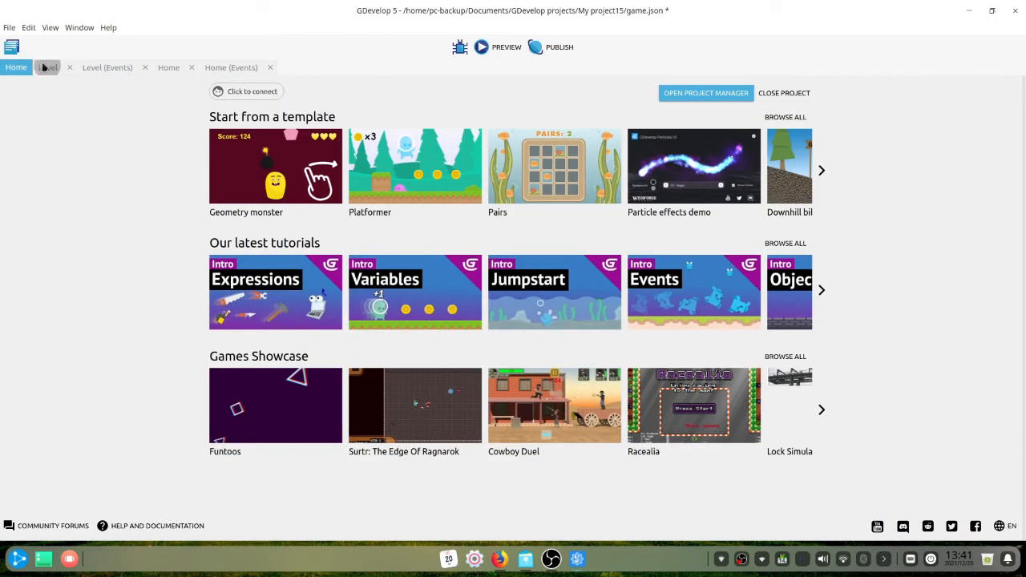
left_click(46, 67)
left_click(103, 68)
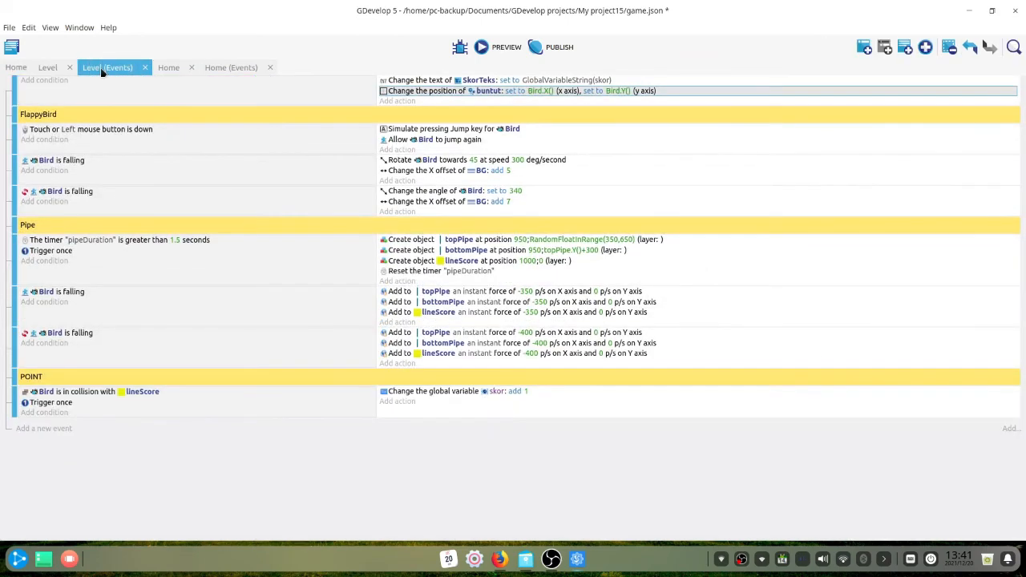
left_click(11, 47)
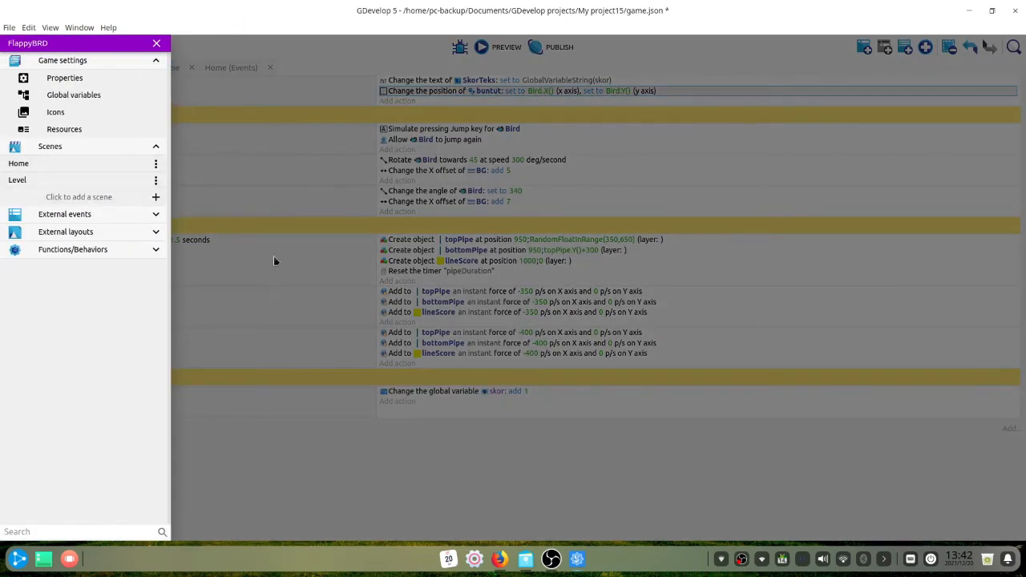
left_click(171, 432)
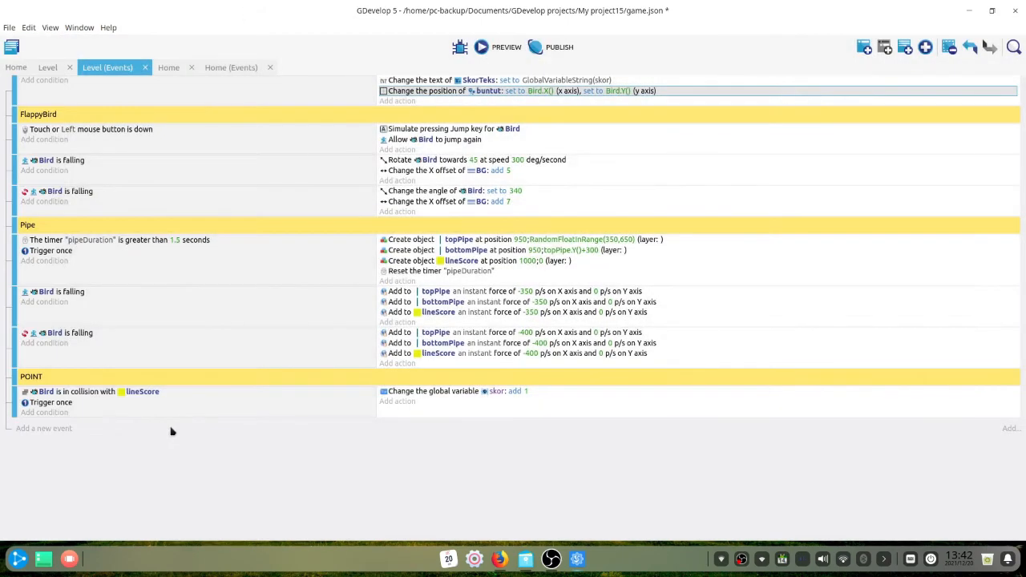
- Add a new event at the end of the Level events with a condition that Bird is in collision with topPipe
left_click(33, 429)
left_click(44, 423)
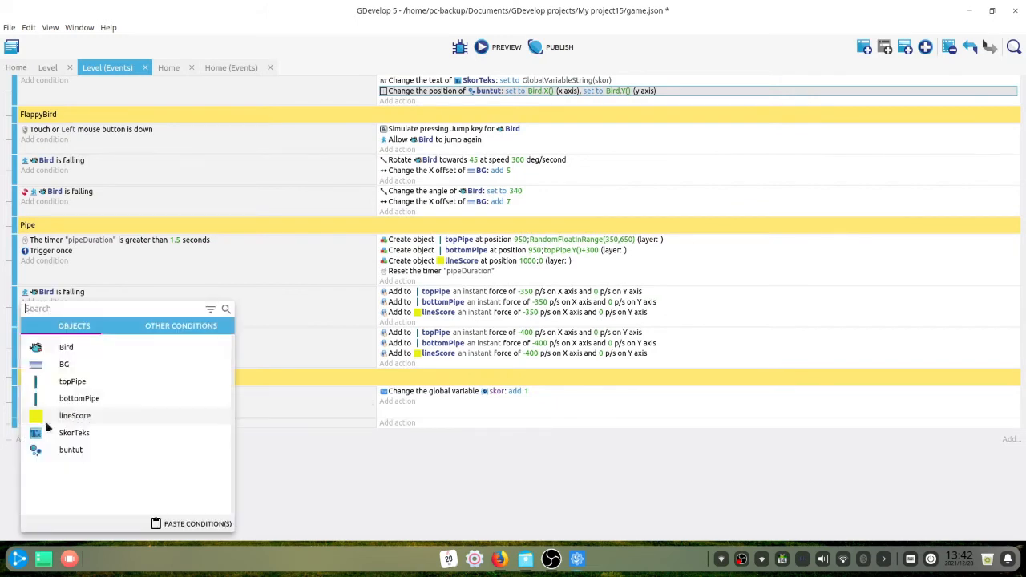
left_click(76, 346)
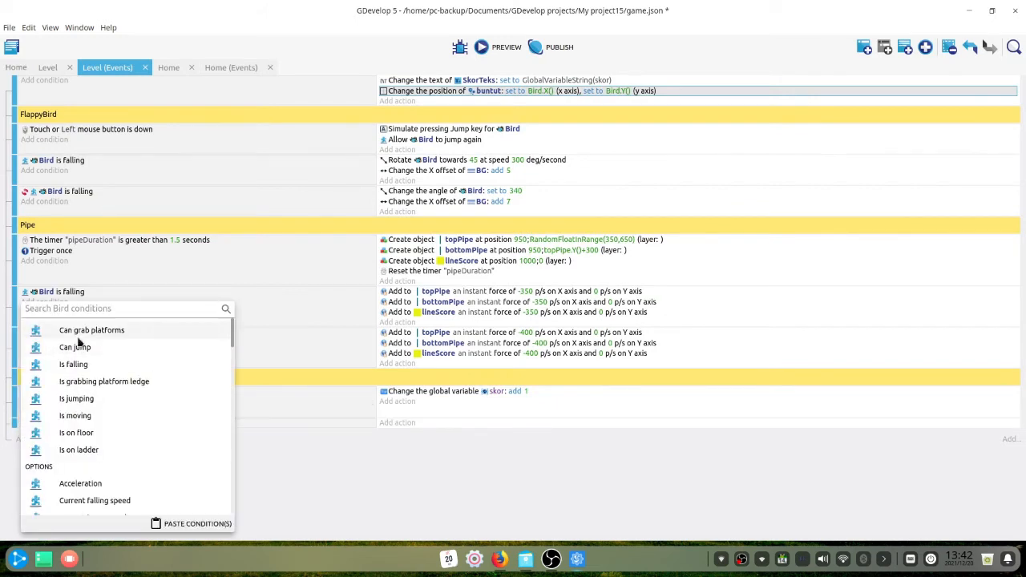
type("coll")
left_click(79, 341)
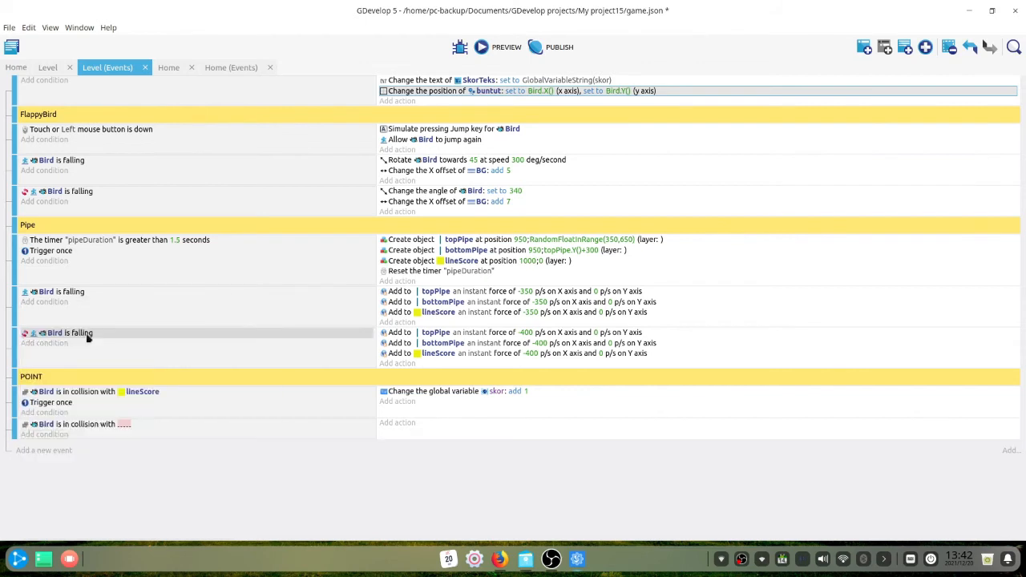
left_click(124, 425)
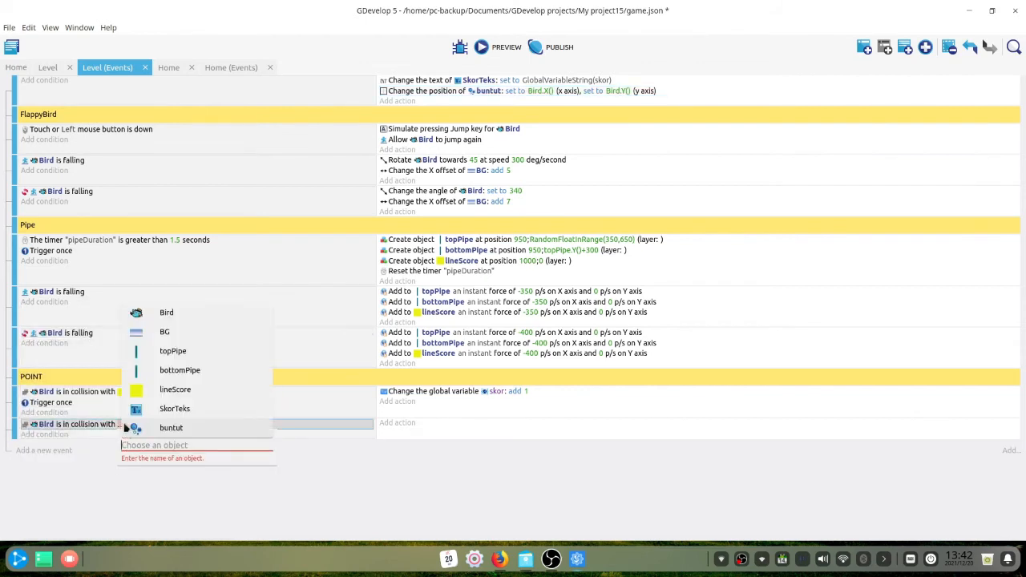
left_click(171, 353)
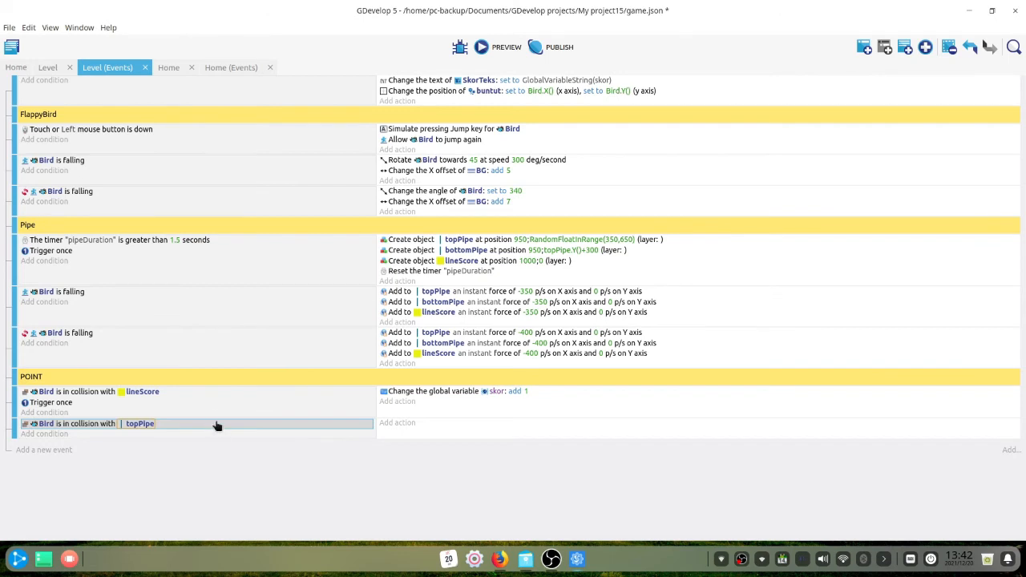
- Add a "Change the scene" action to the topPipe collision event, targeting the "Home" scene
left_click(397, 423)
type("chan")
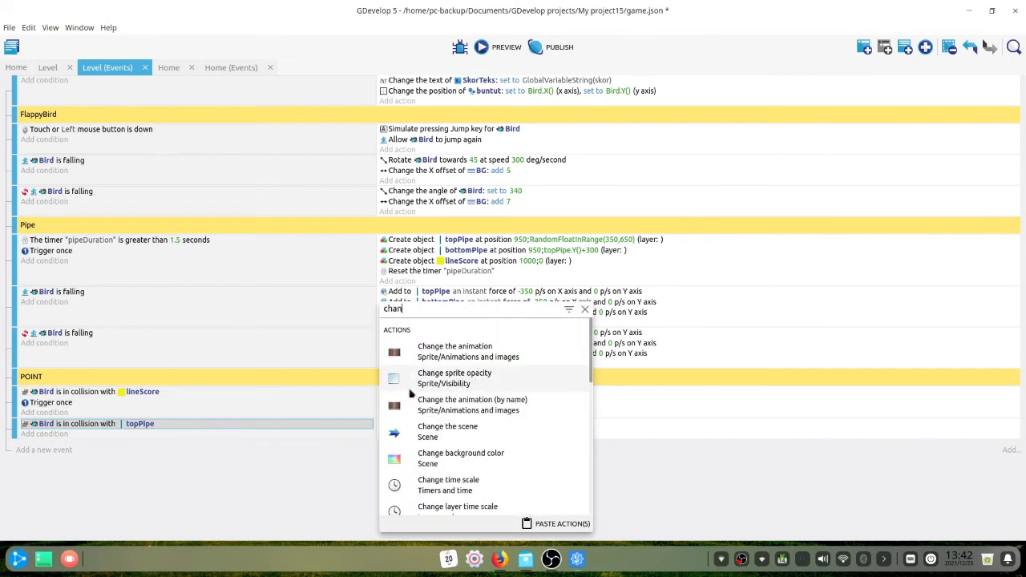
type("ge sc")
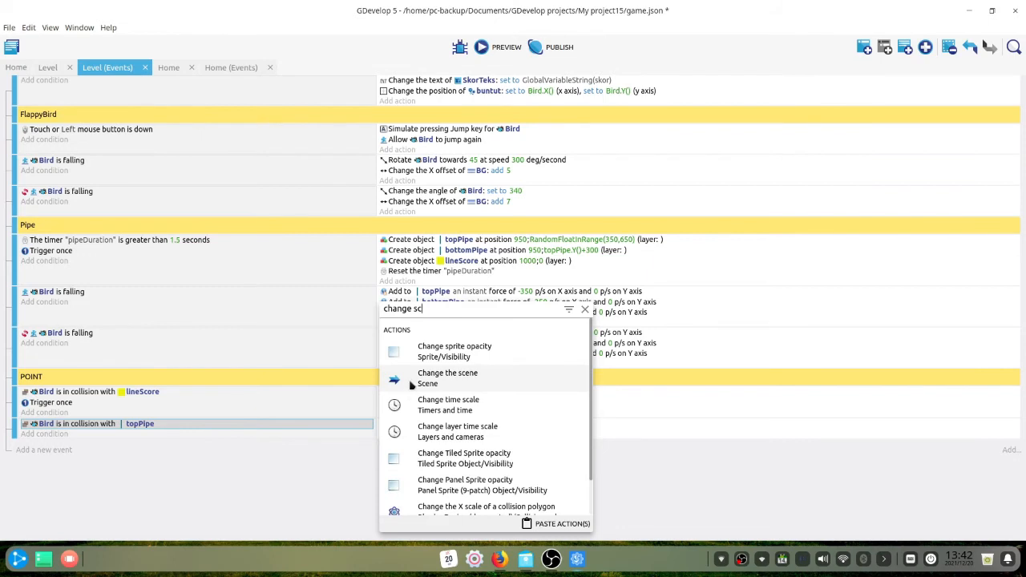
left_click(411, 385)
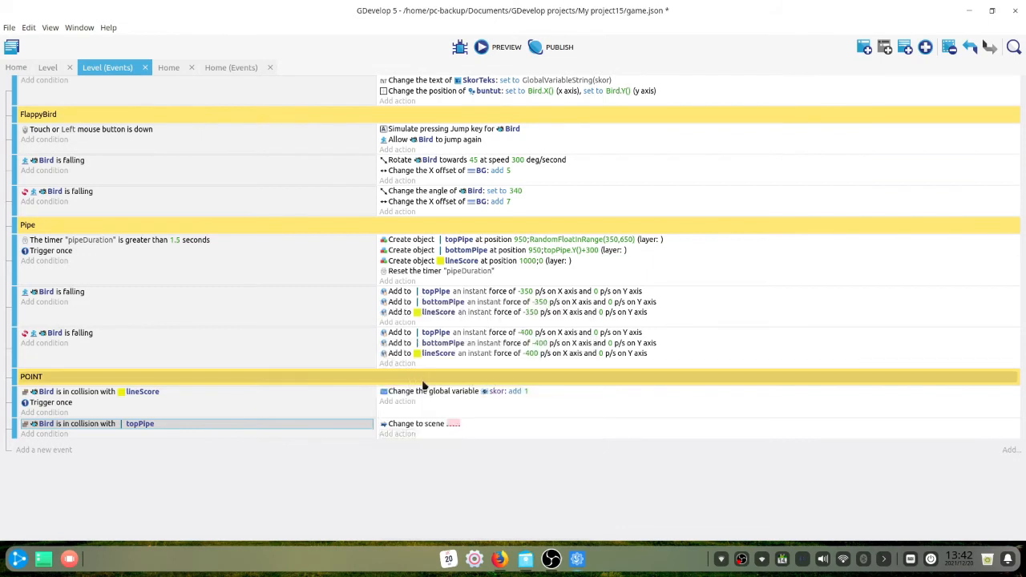
left_click(453, 423)
left_click(473, 463)
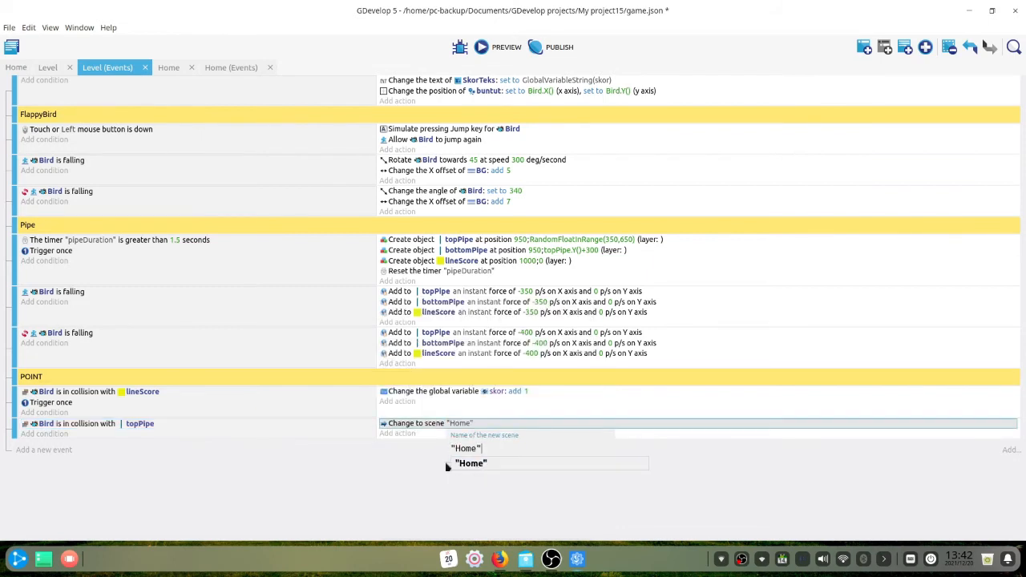
left_click(361, 449)
- Add a "Trigger once while true" condition to the topPipe collision event
right_click(349, 438)
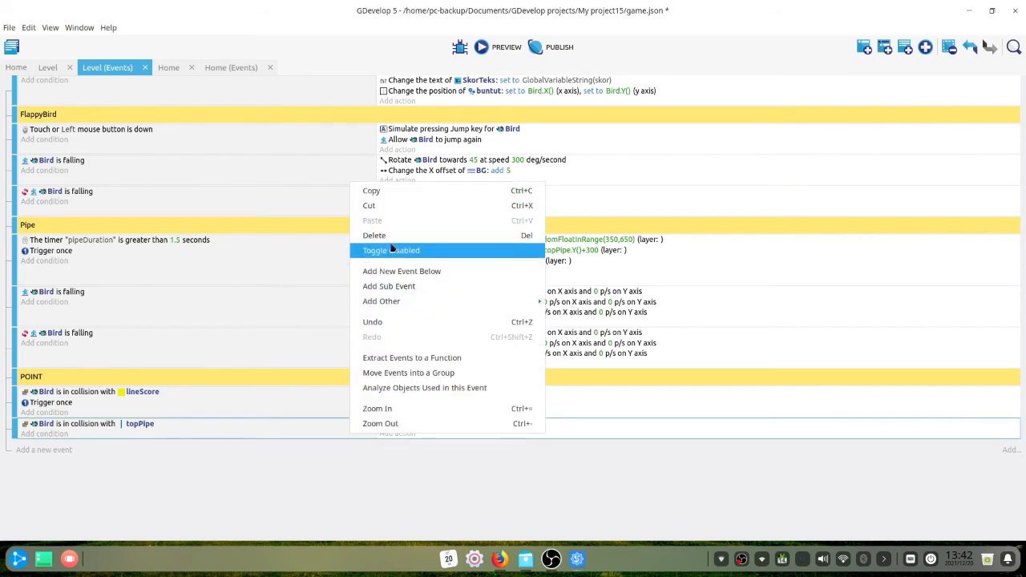
left_click(38, 430)
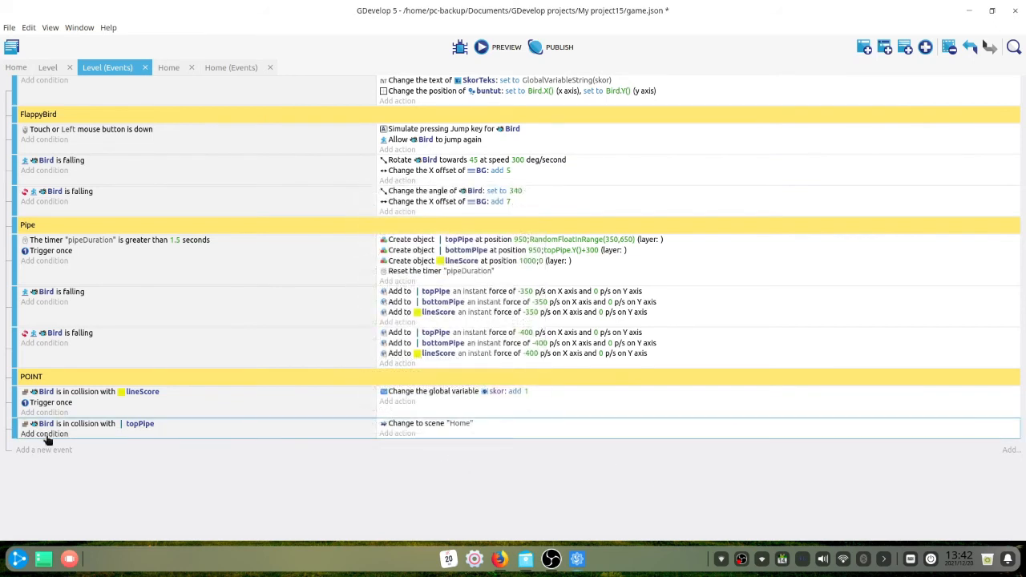
left_click(45, 434)
type("once")
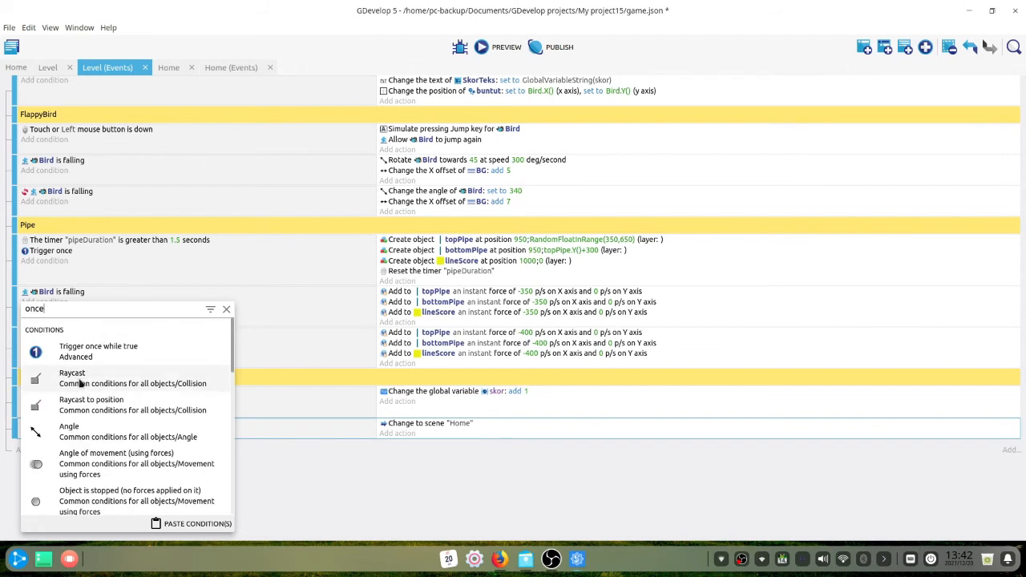
left_click(80, 354)
- Duplicate the topPipe collision event below itself and change the copy's collision object to bottomPipe
right_click(171, 449)
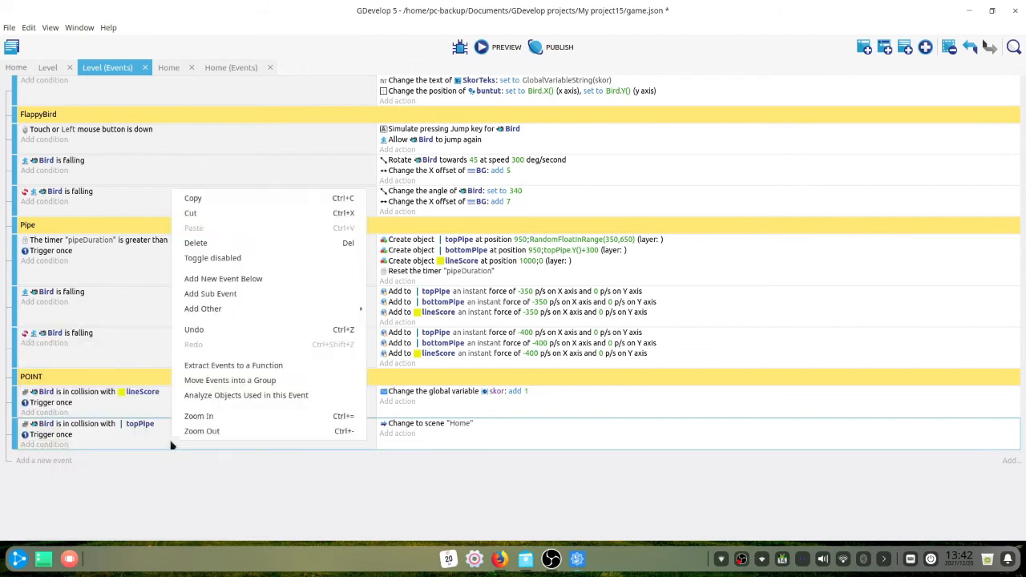
left_click(184, 199)
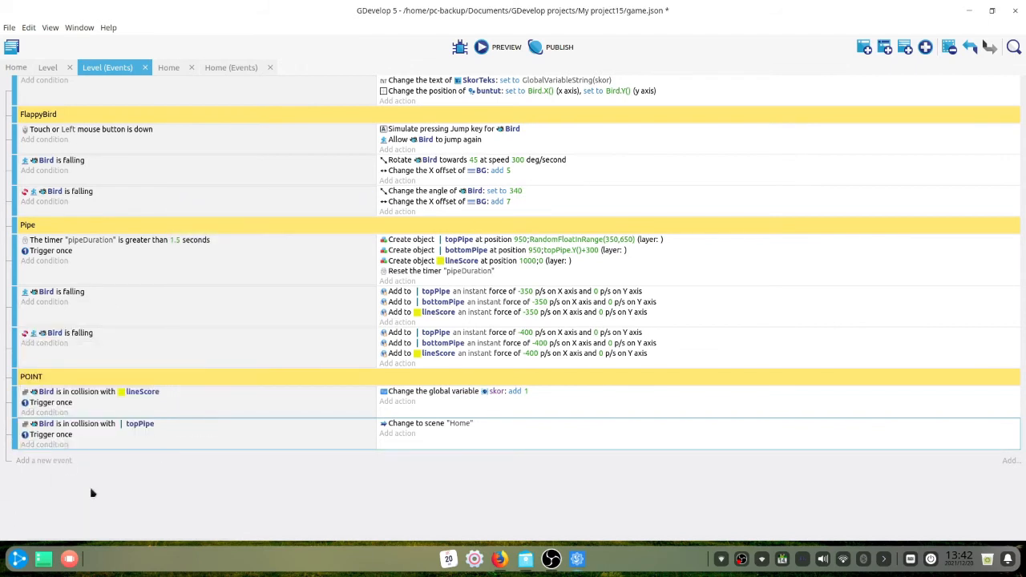
key("ctrl+v")
left_click(152, 457)
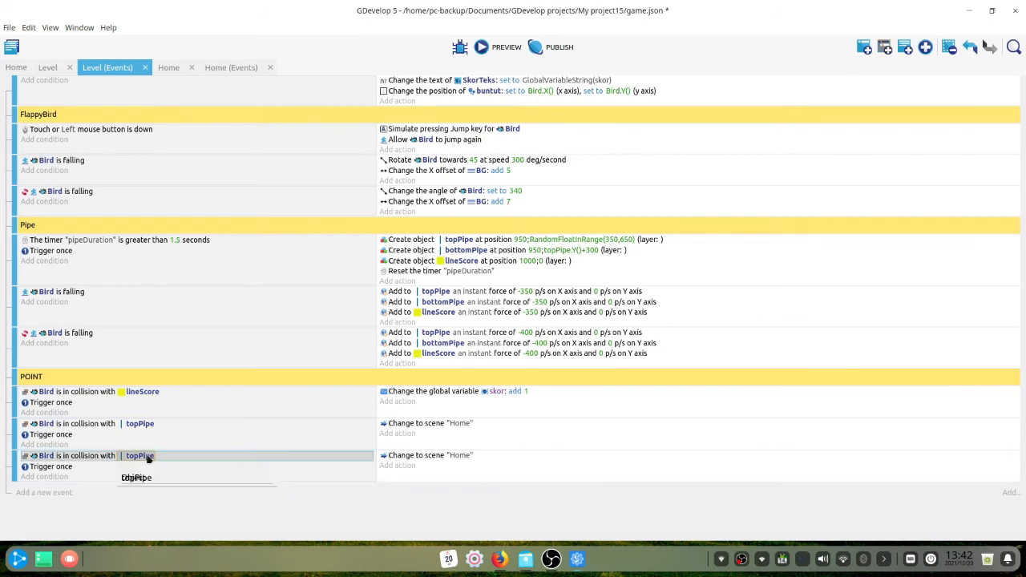
type("bo")
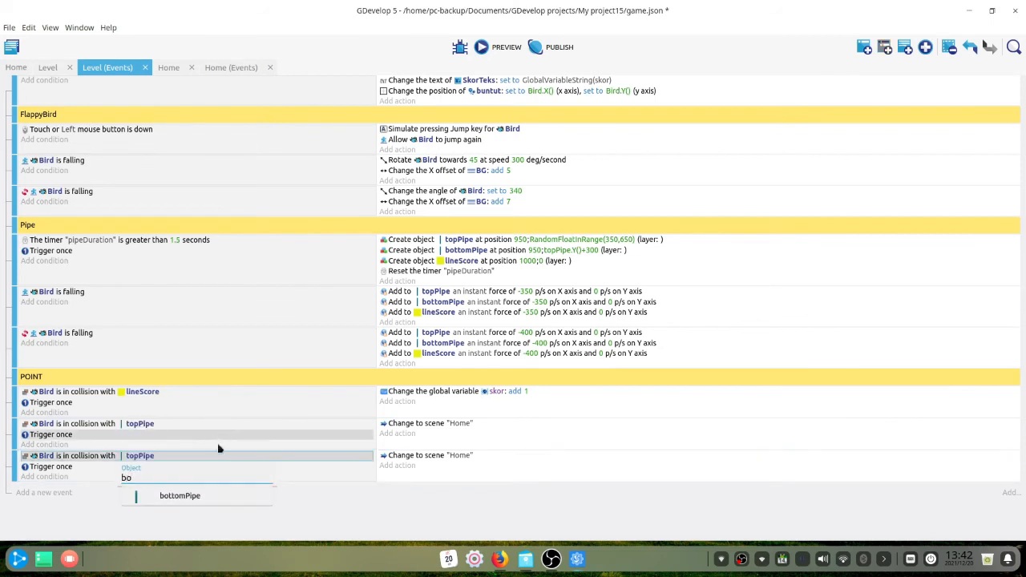
left_click(213, 495)
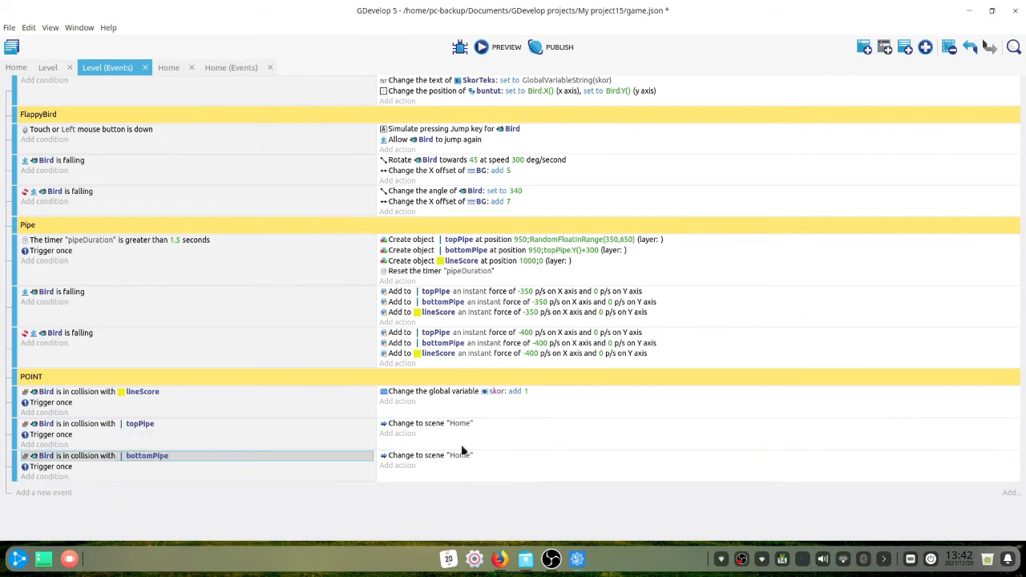
- In the Home scene, move the SkorTeks score text just below the bird, at about X 333, Y 584
left_click(169, 67)
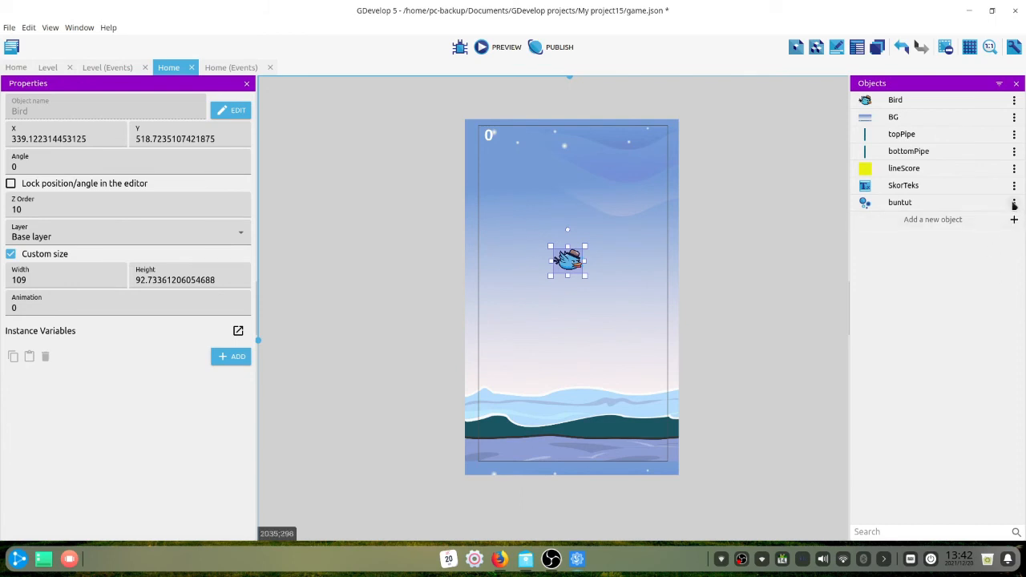
left_click(1014, 204)
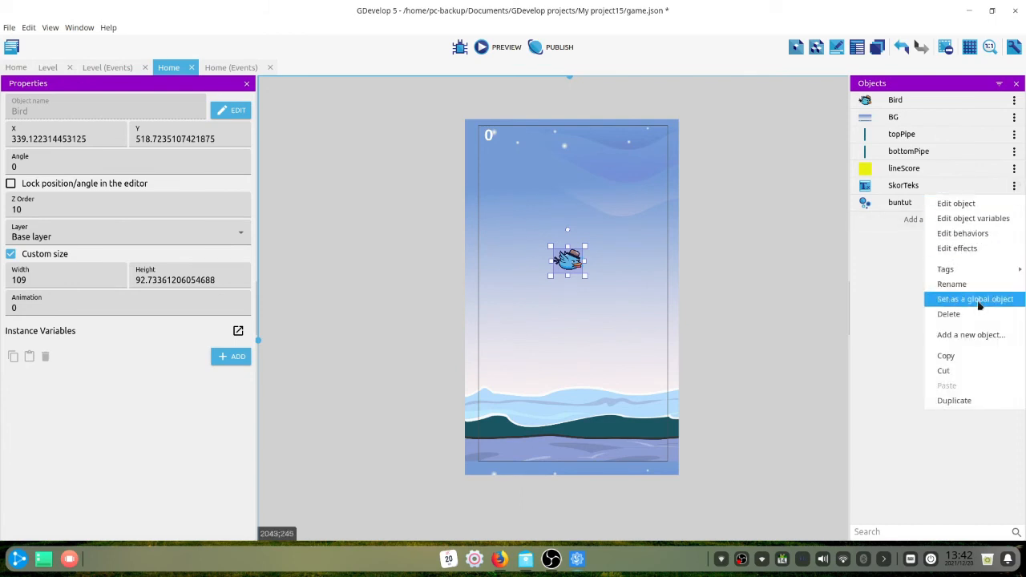
left_click(911, 254)
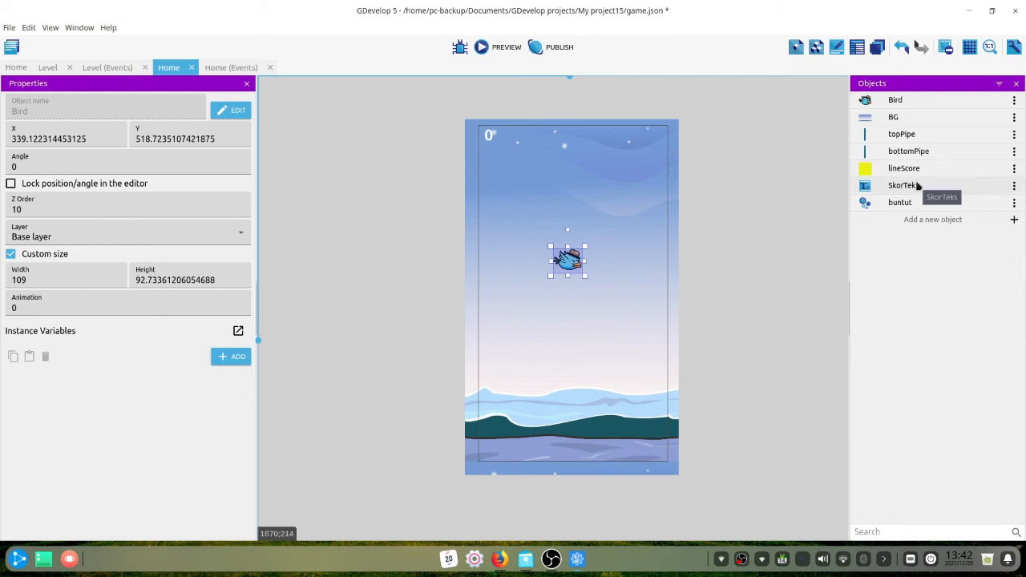
left_click(919, 186)
left_click(490, 138)
left_click(490, 140)
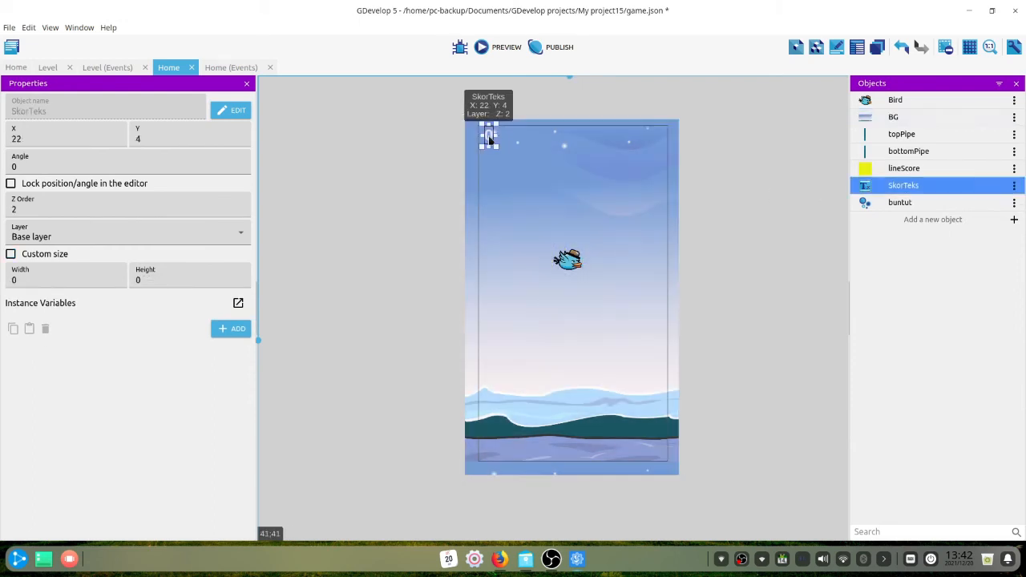
left_click_drag(491, 138, 573, 287)
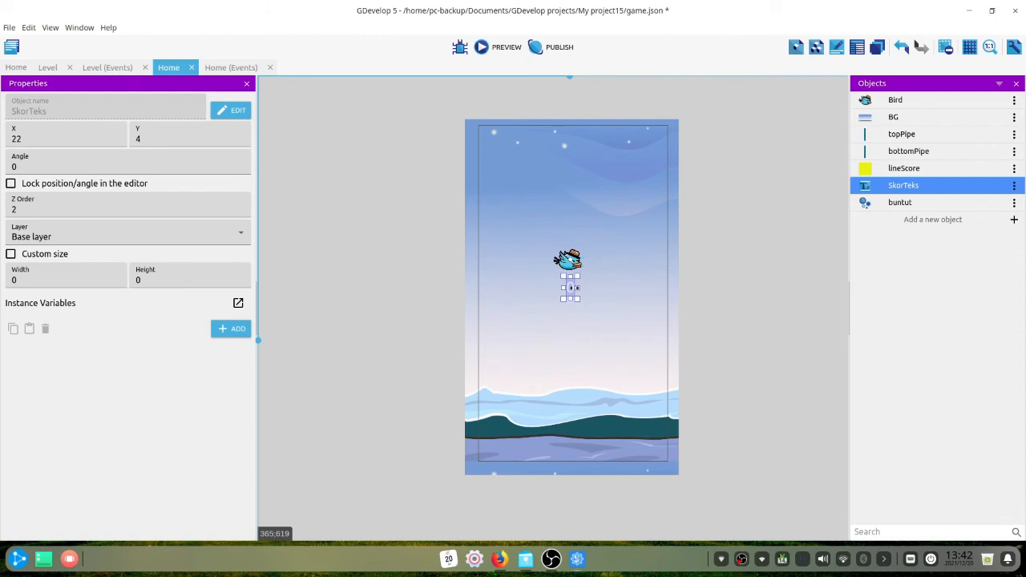
- Delete the lineScore, bottomPipe and topPipe objects from the Home scene, removing all references to them
right_click(909, 170)
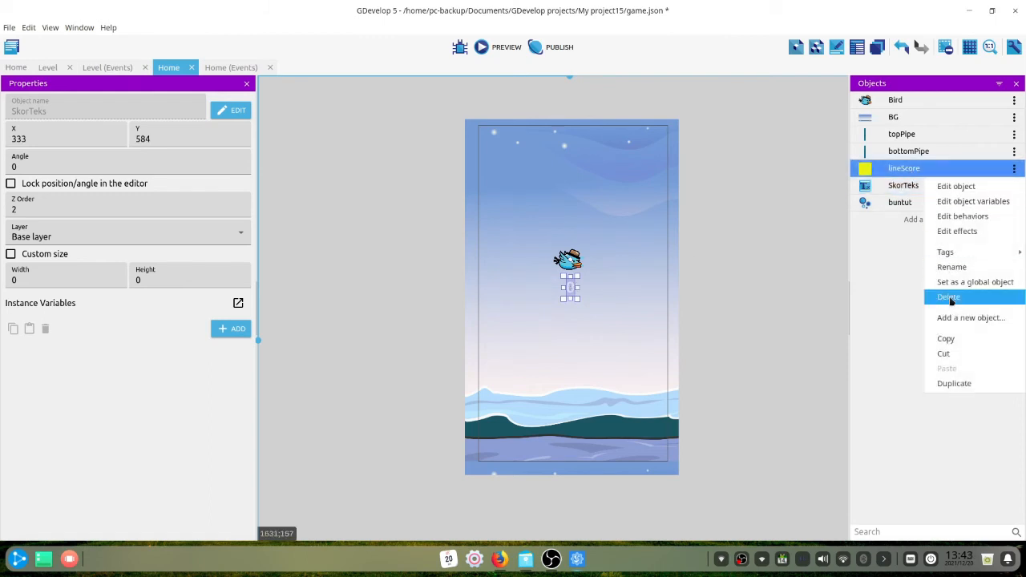
left_click(954, 302)
left_click(436, 292)
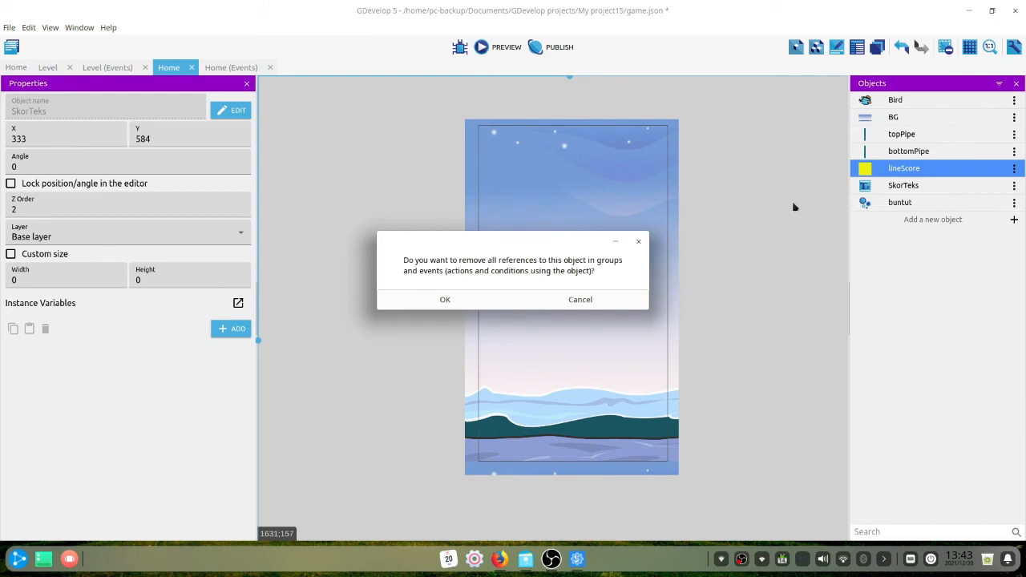
left_click(484, 302)
right_click(928, 154)
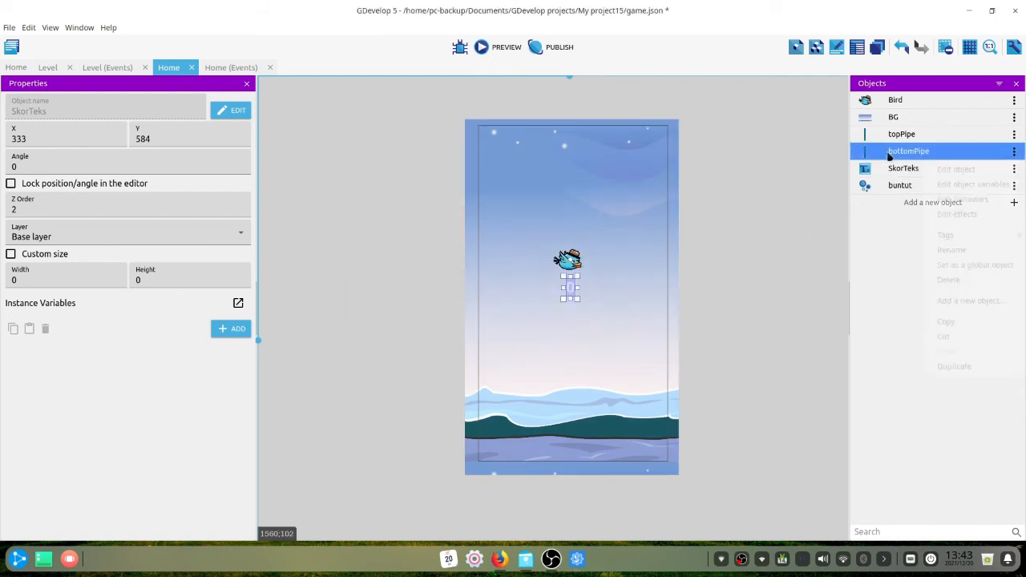
left_click(982, 281)
left_click(481, 296)
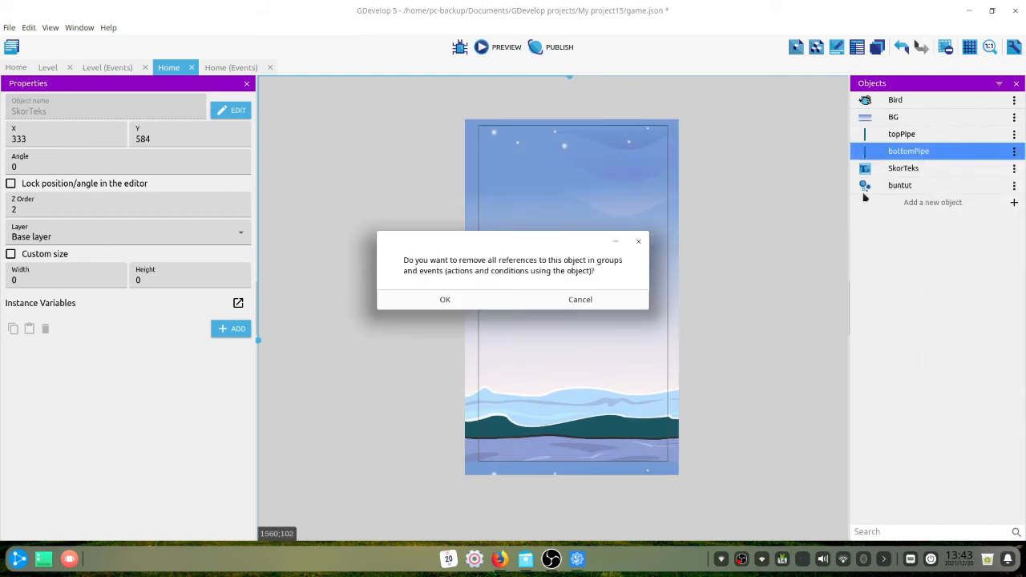
left_click(445, 299)
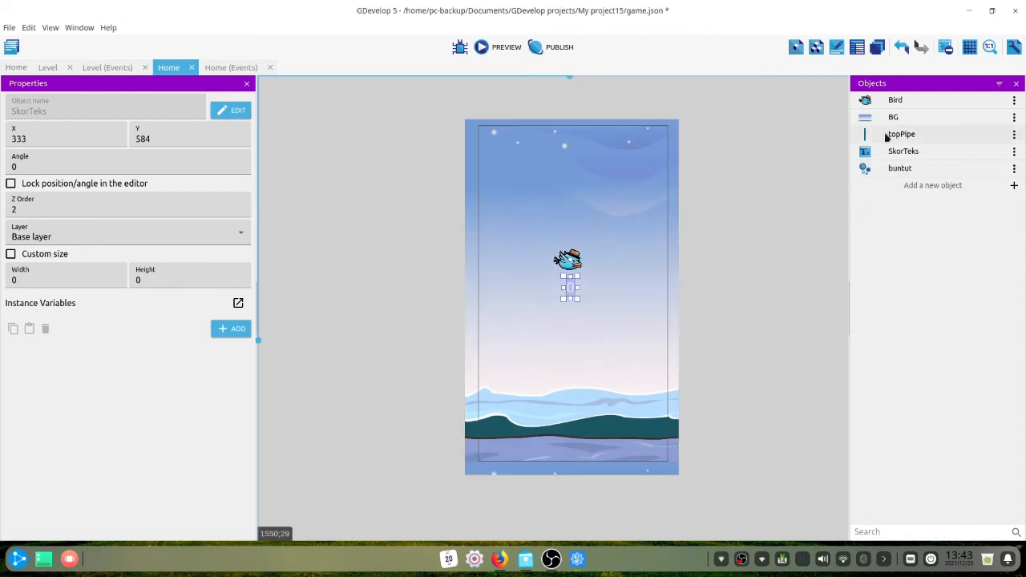
right_click(888, 135)
left_click(949, 263)
left_click(435, 294)
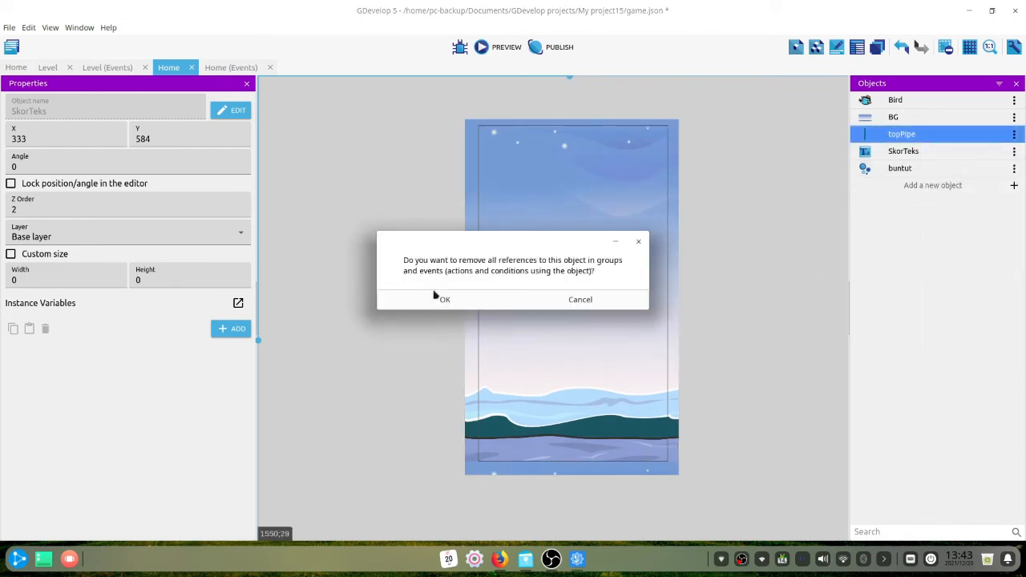
left_click(478, 307)
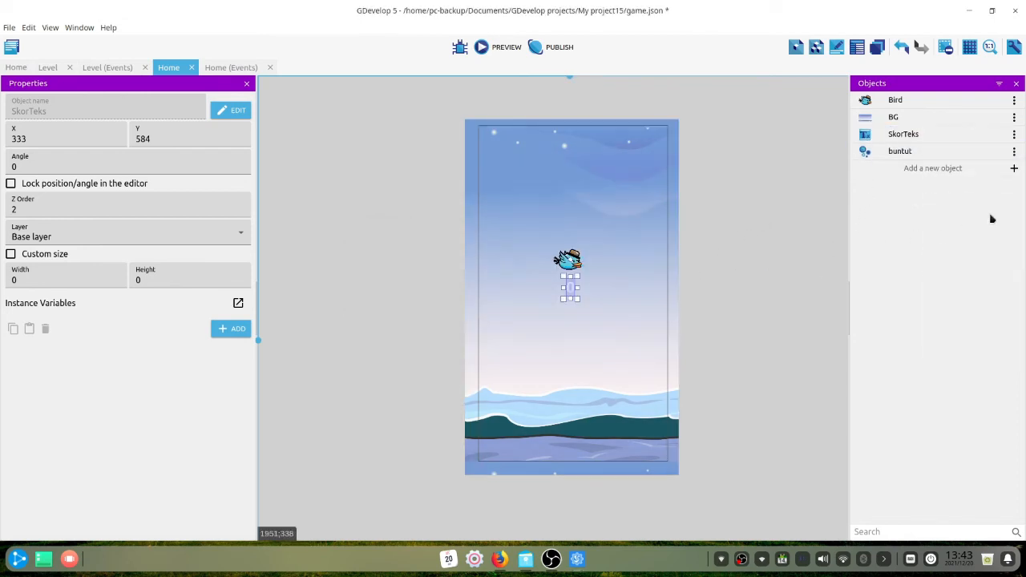
left_click(951, 168)
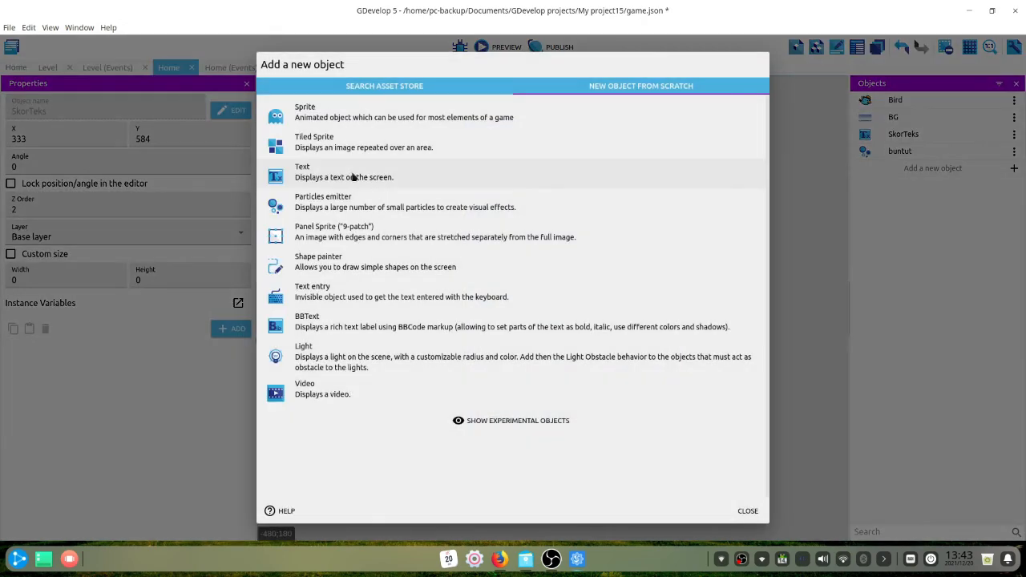
left_click(347, 197)
left_click(1024, 210)
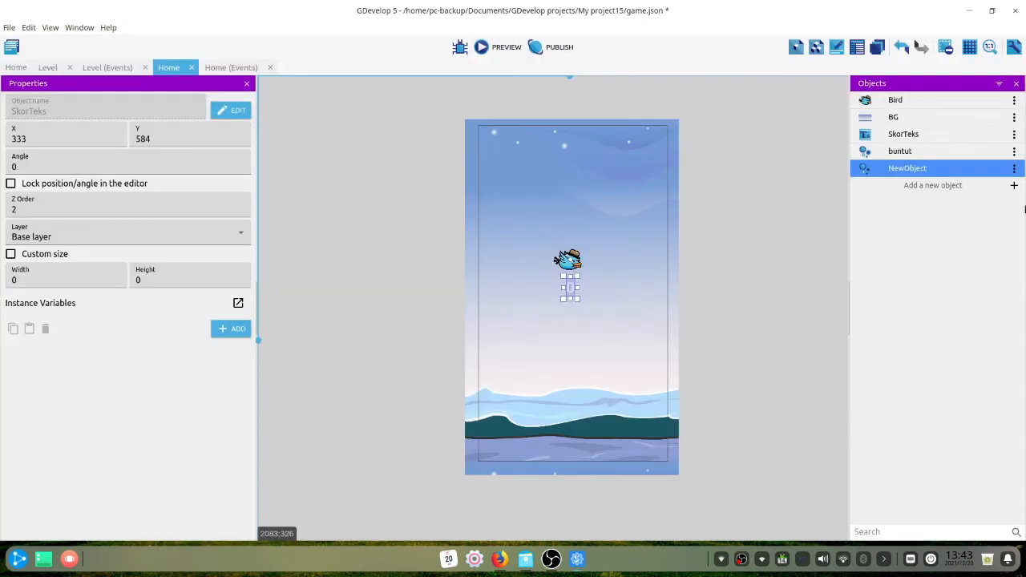
left_click(1014, 169)
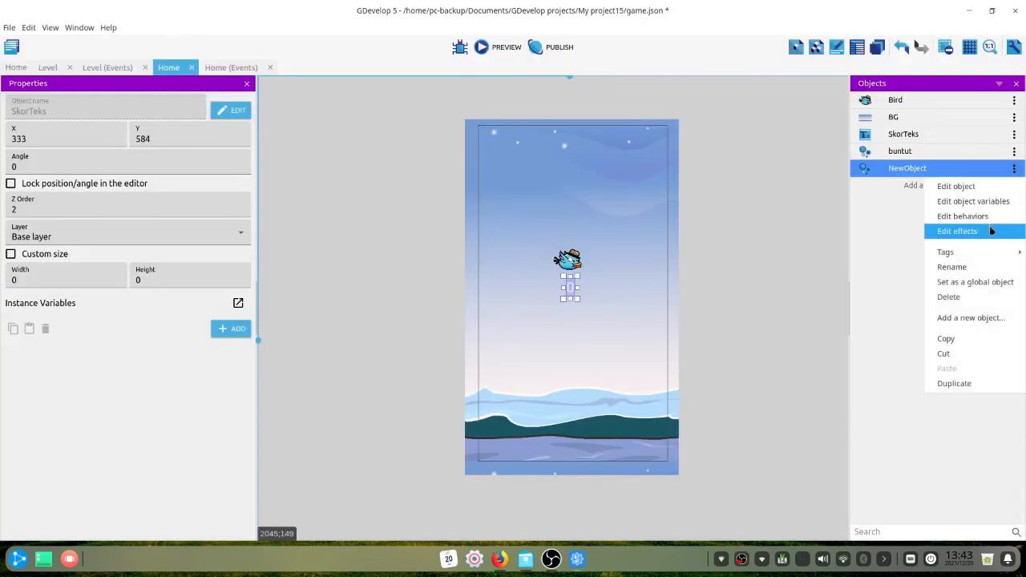
left_click(958, 297)
left_click(501, 294)
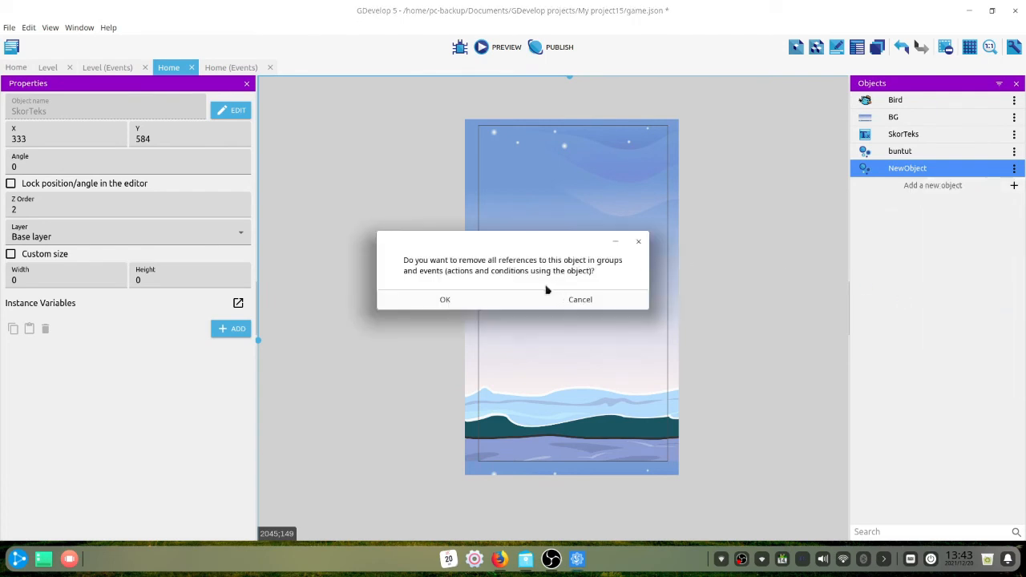
left_click(494, 303)
- Add a new Text object named "Judul" to the Home scene with the initial text "WINTER BIRD"
left_click(932, 168)
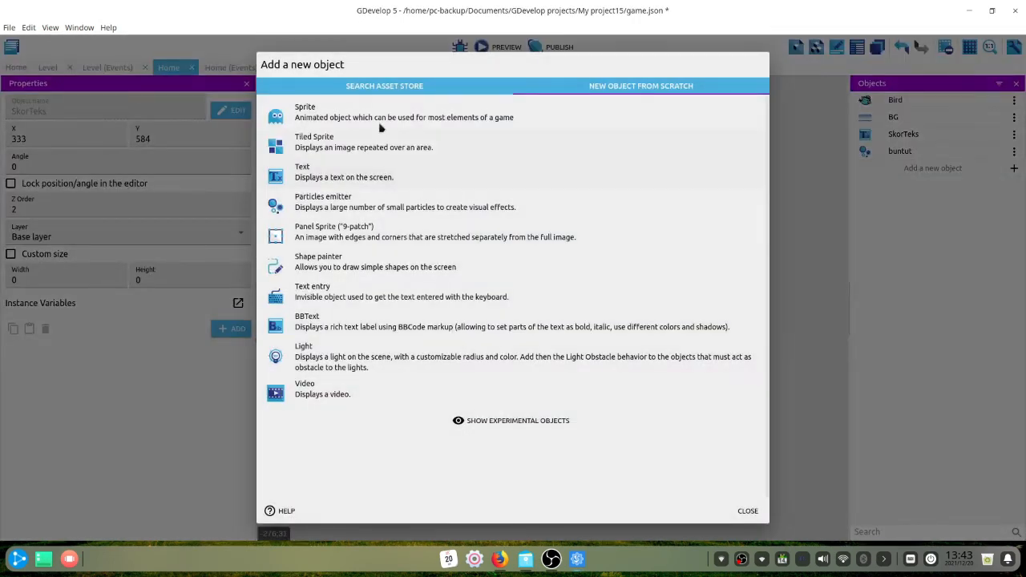
left_click(363, 168)
key("shift+Tab")
key("shift+Tab")
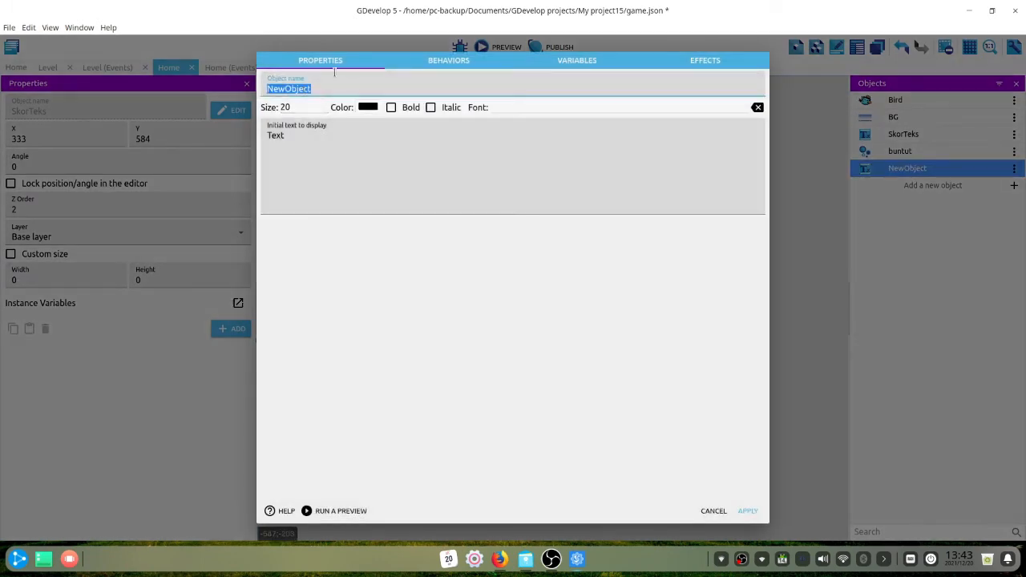
type("Judul")
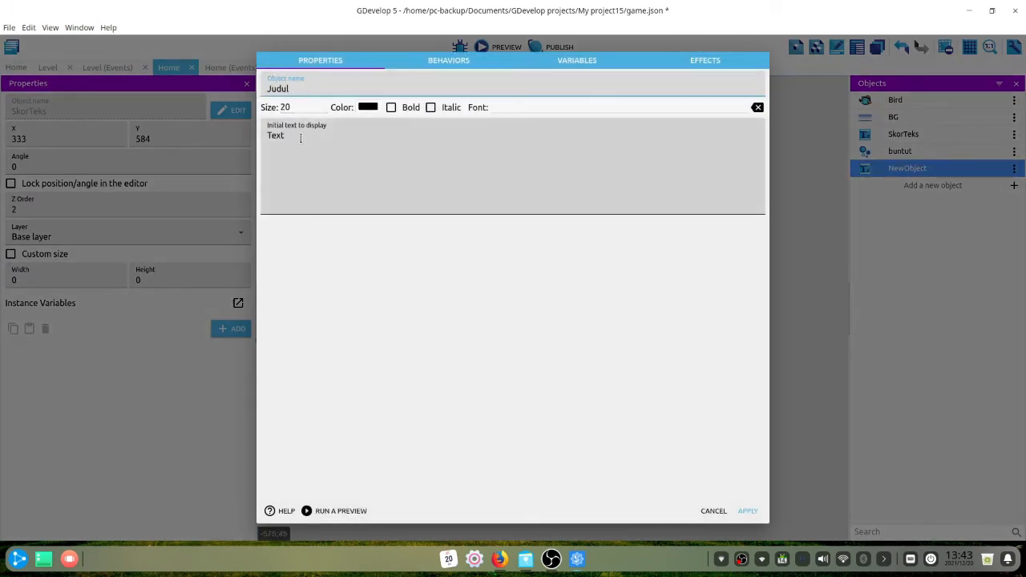
double_click(303, 134)
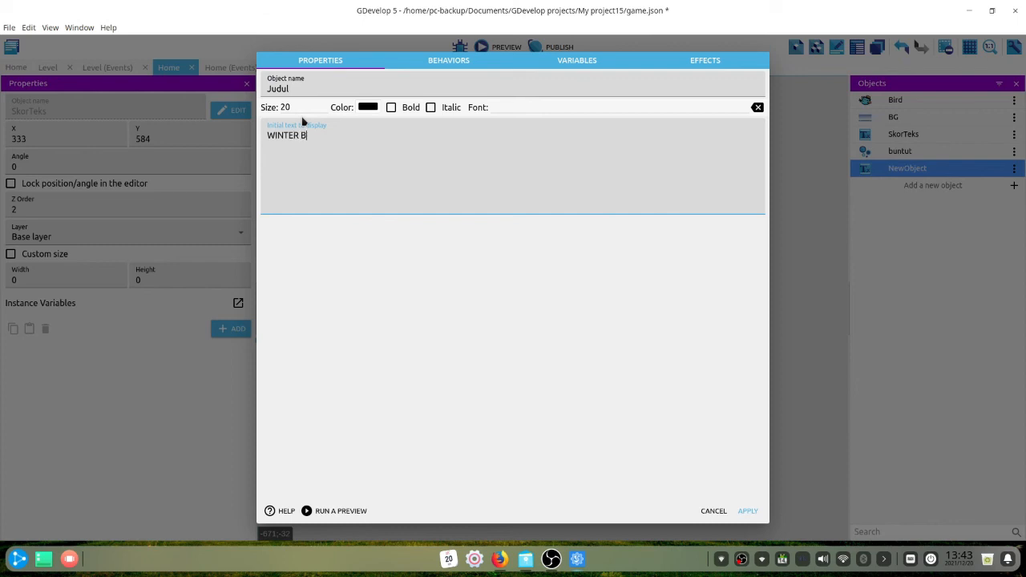
- Format the Judul title as bold white (FFFFFF) text at size 80 and place it above the bird at about X 101, Y 353
left_click(314, 108)
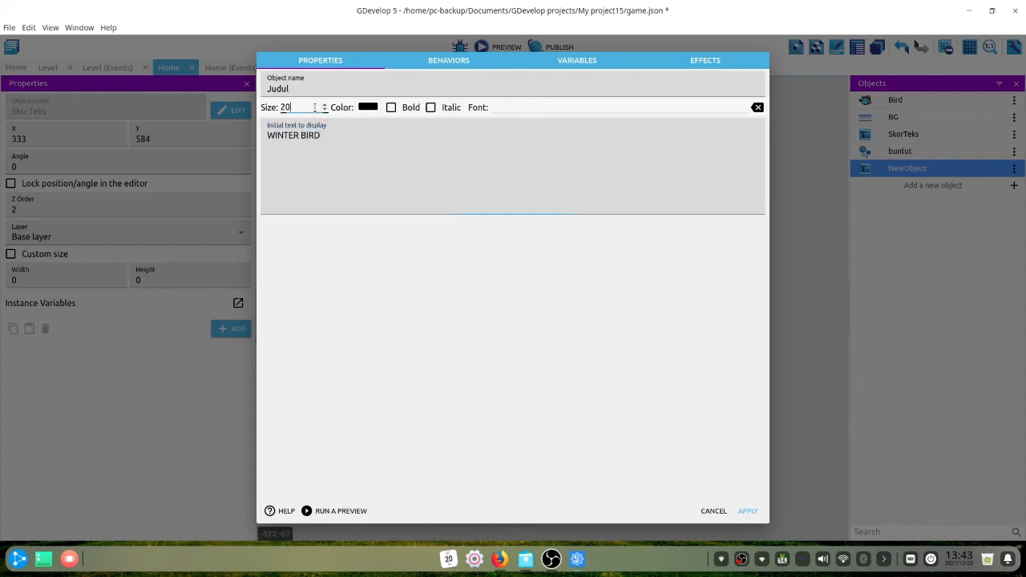
left_click(494, 108)
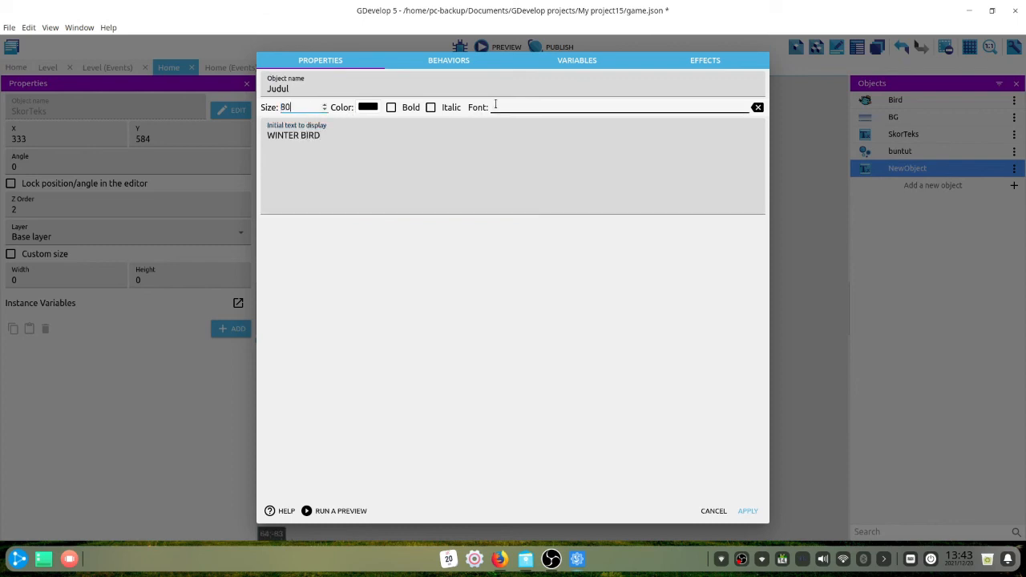
left_click(508, 123)
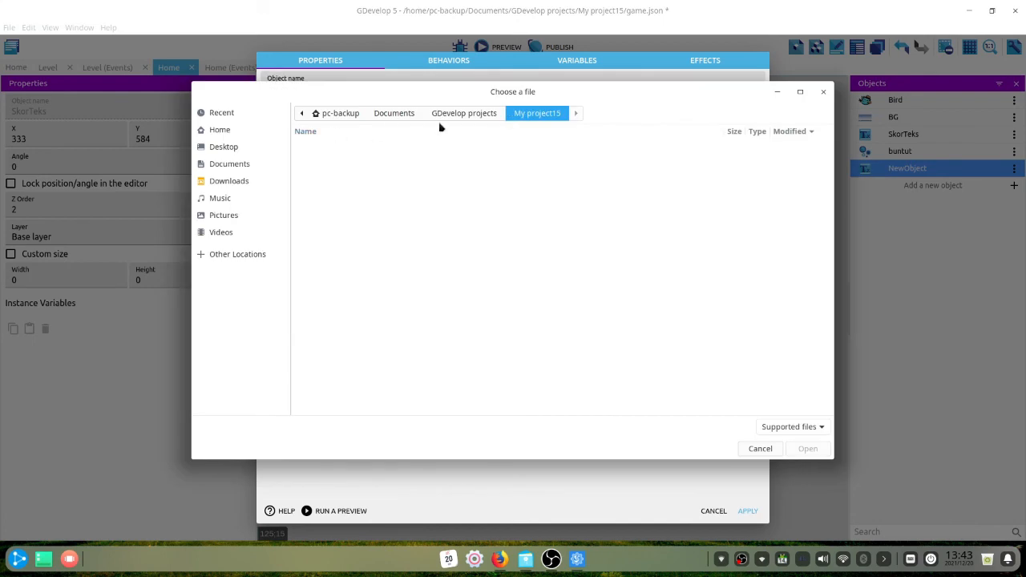
key("Escape")
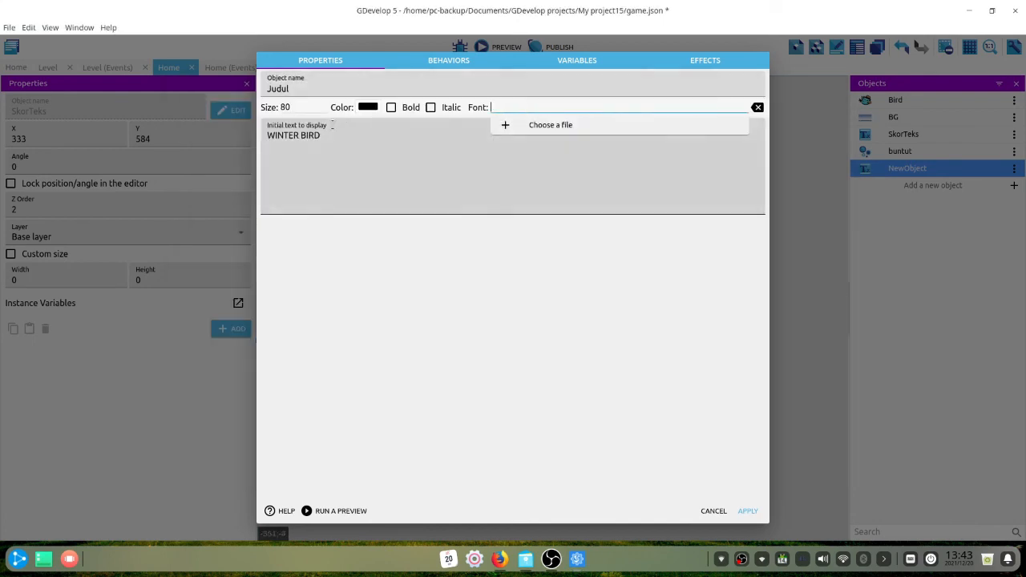
left_click(391, 107)
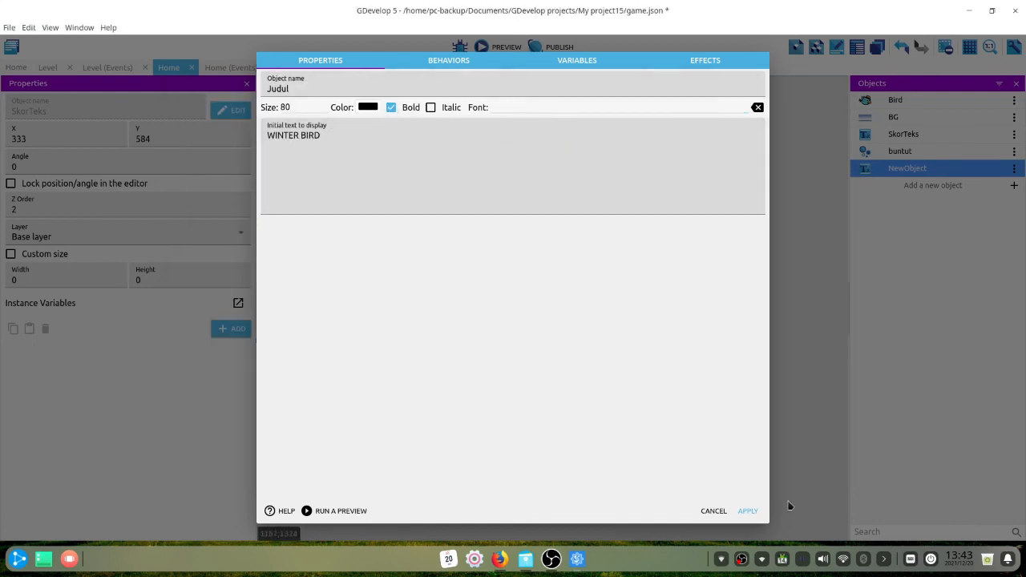
left_click(363, 108)
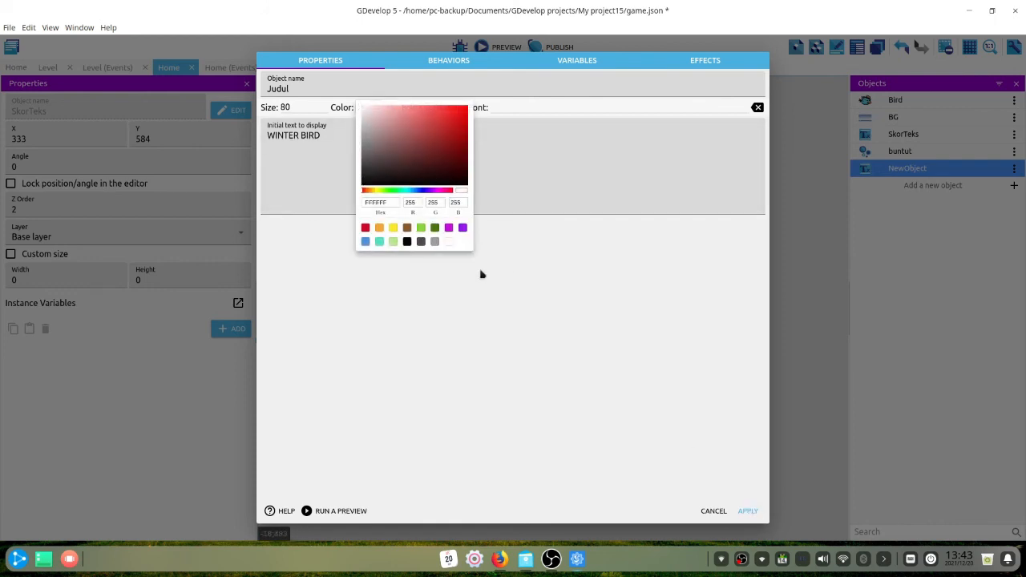
left_click(746, 510)
left_click(747, 510)
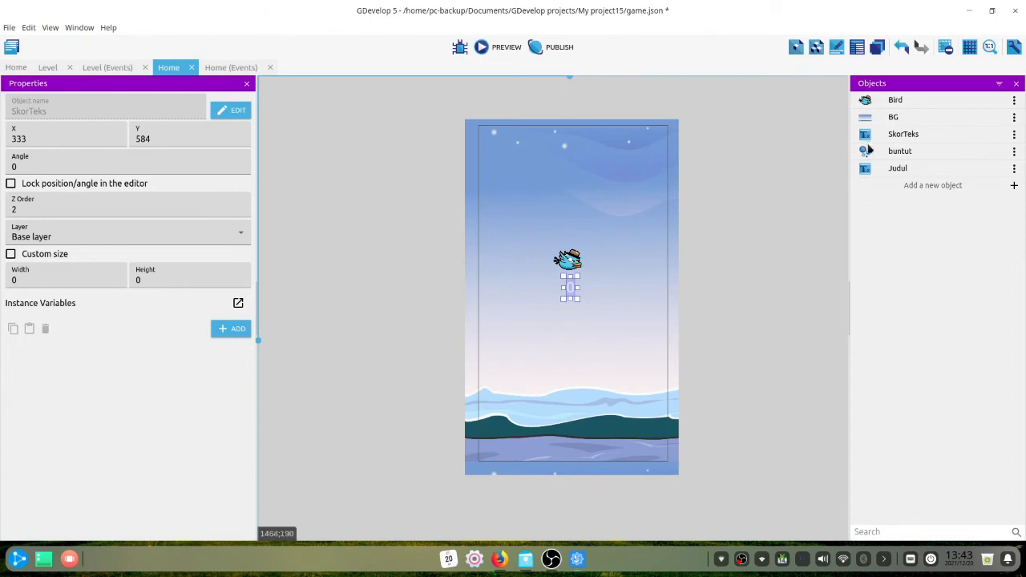
left_click_drag(898, 175, 505, 210)
left_click_drag(580, 231, 579, 240)
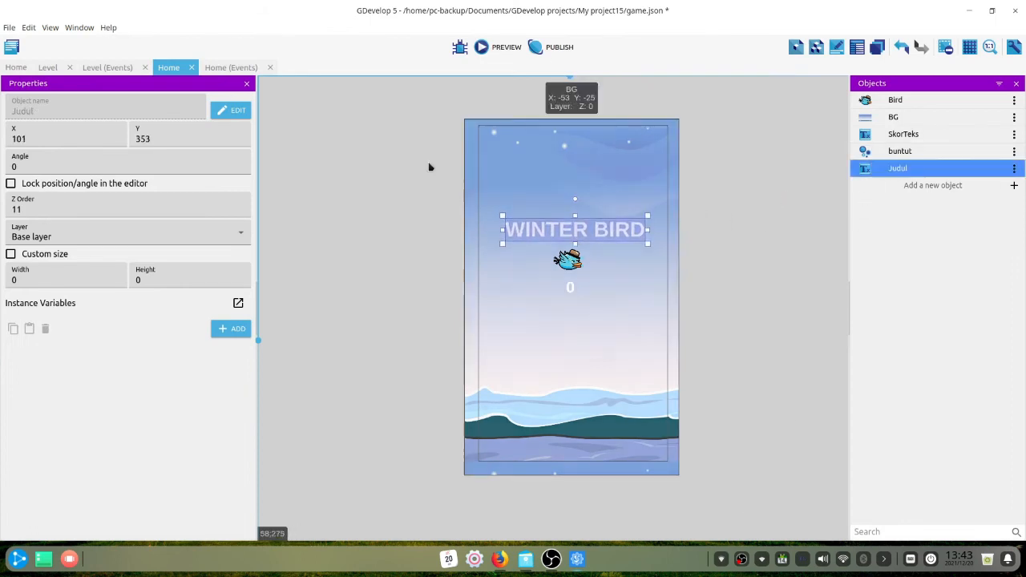
- In the Home scene's events, add a new event with a condition comparing the value of a global variable
left_click(221, 67)
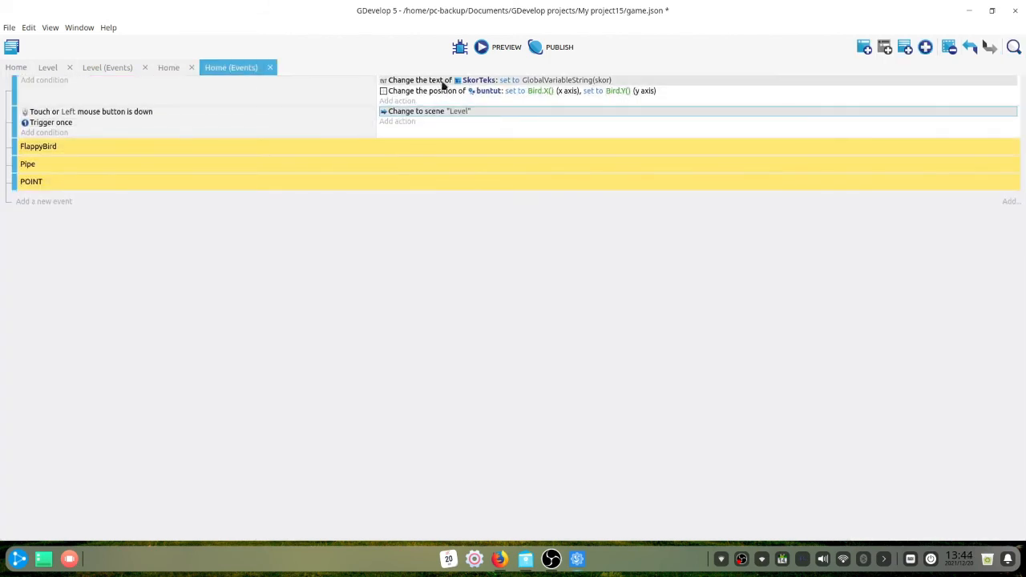
left_click(41, 203)
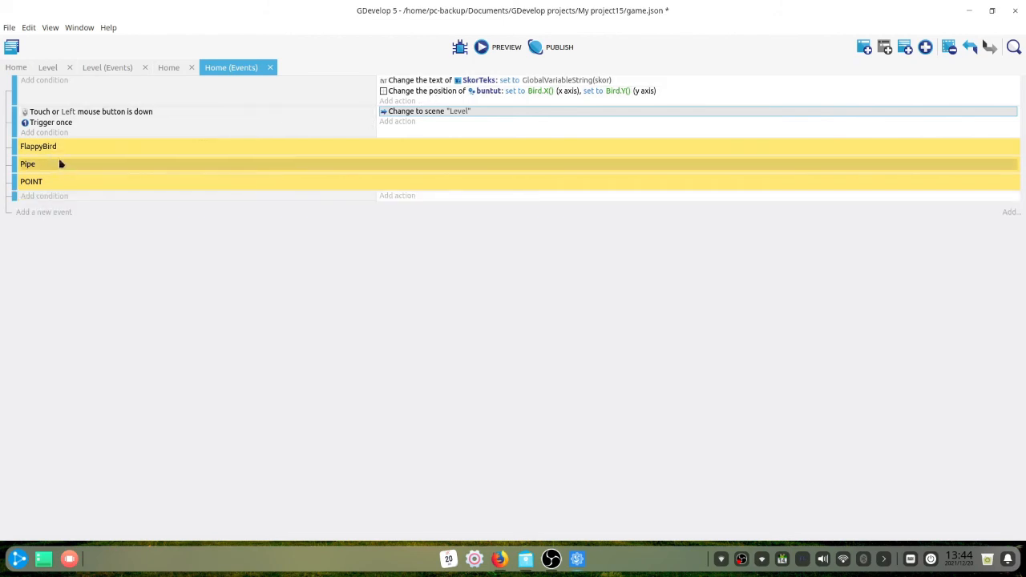
type("if")
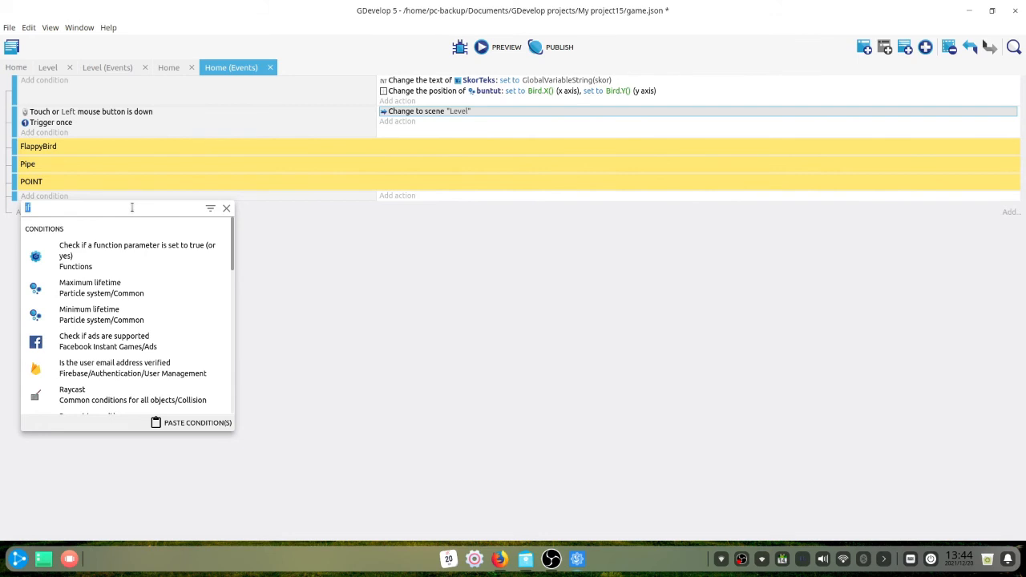
type("value")
scroll(122, 321, "down", 3)
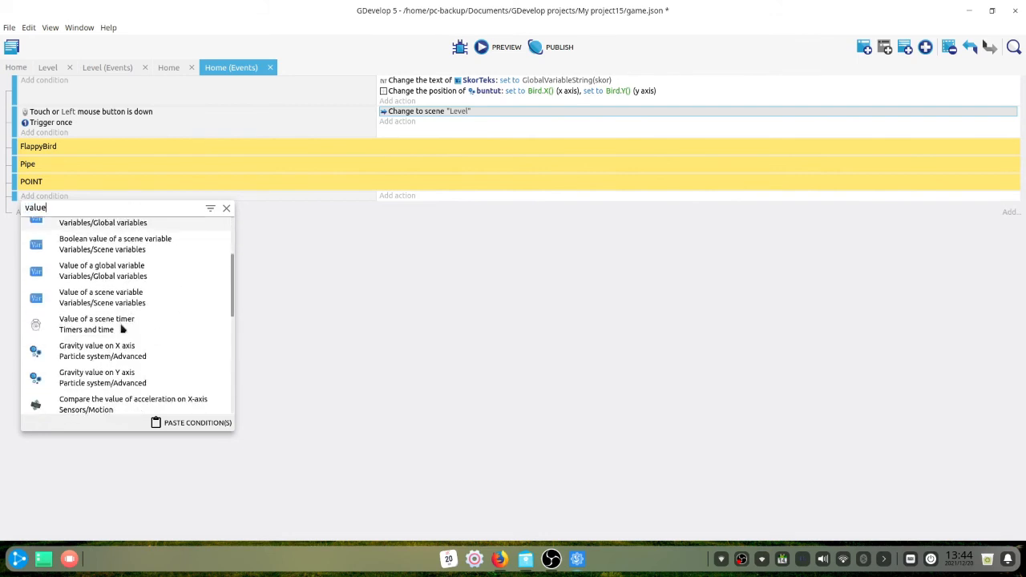
scroll(122, 329, "down", 5)
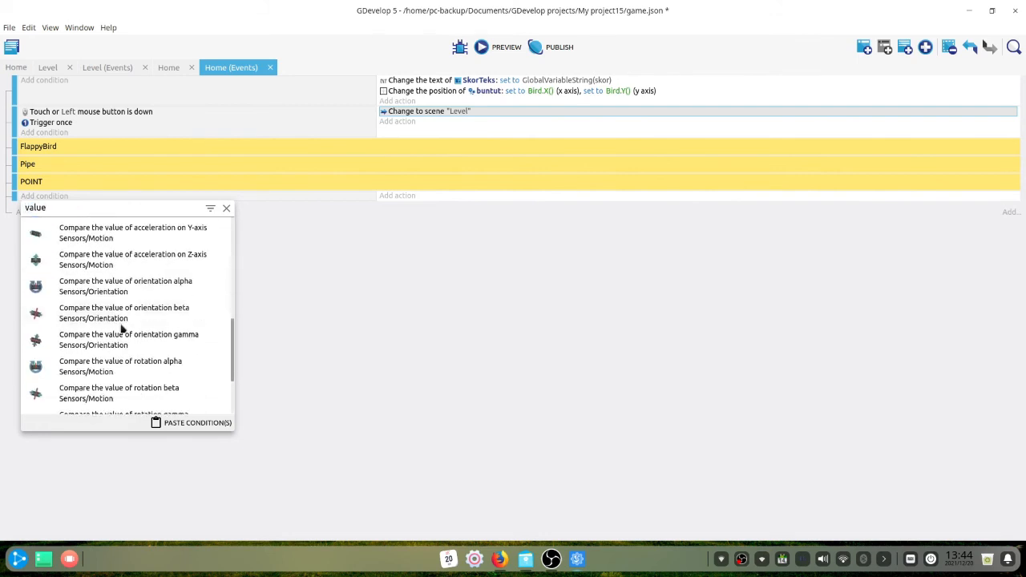
scroll(122, 325, "up", 5)
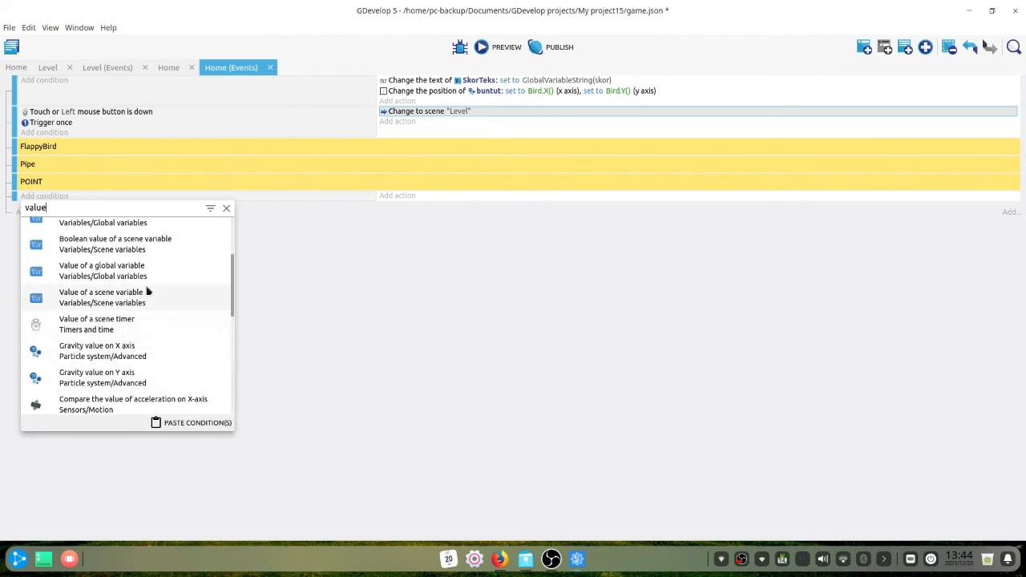
left_click(142, 274)
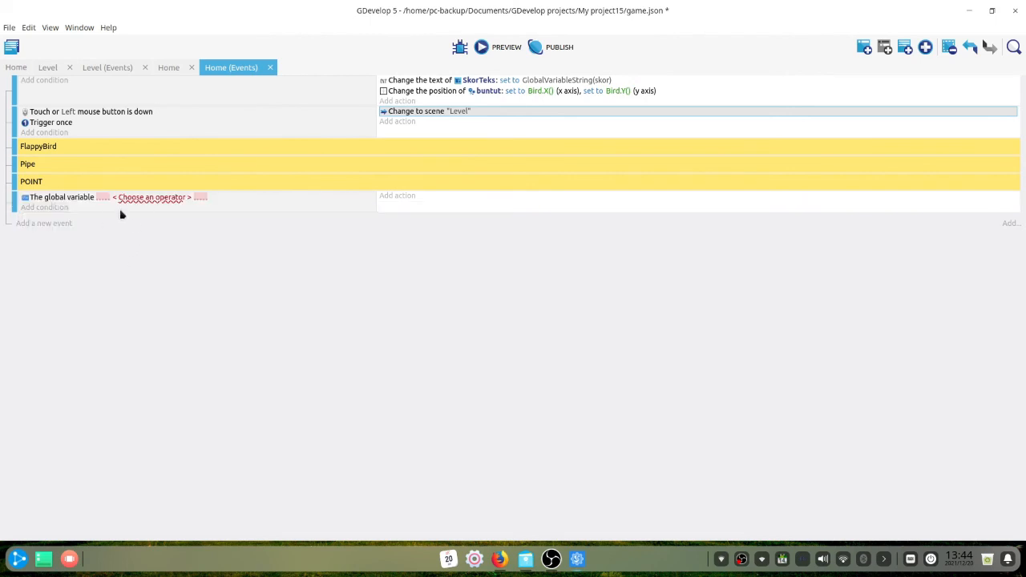
- Set the new condition to skor greater than 0 and move the SkorTeks text action from the first event into this event
left_click(105, 199)
left_click(117, 236)
left_click(142, 198)
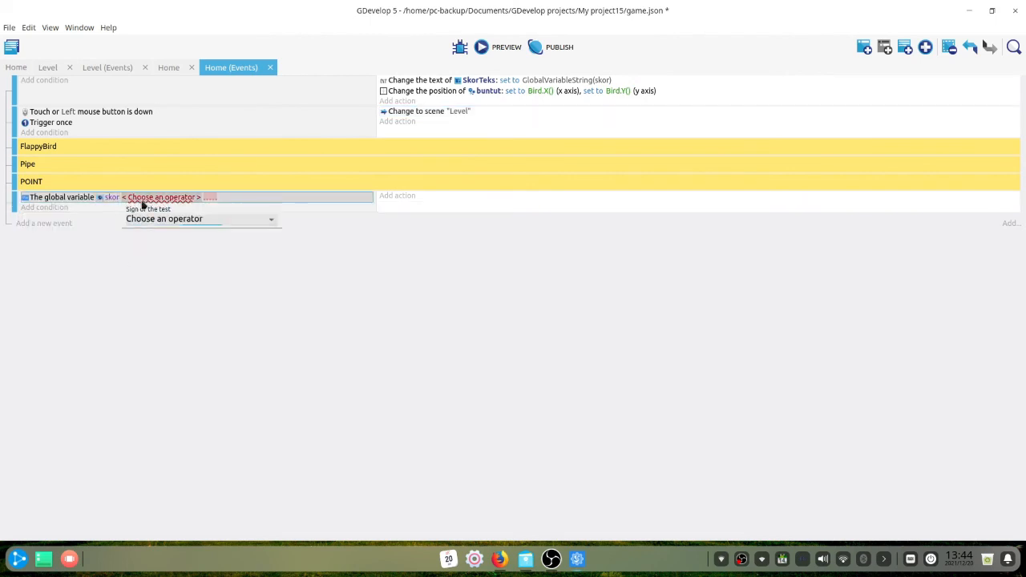
left_click(153, 218)
left_click(160, 263)
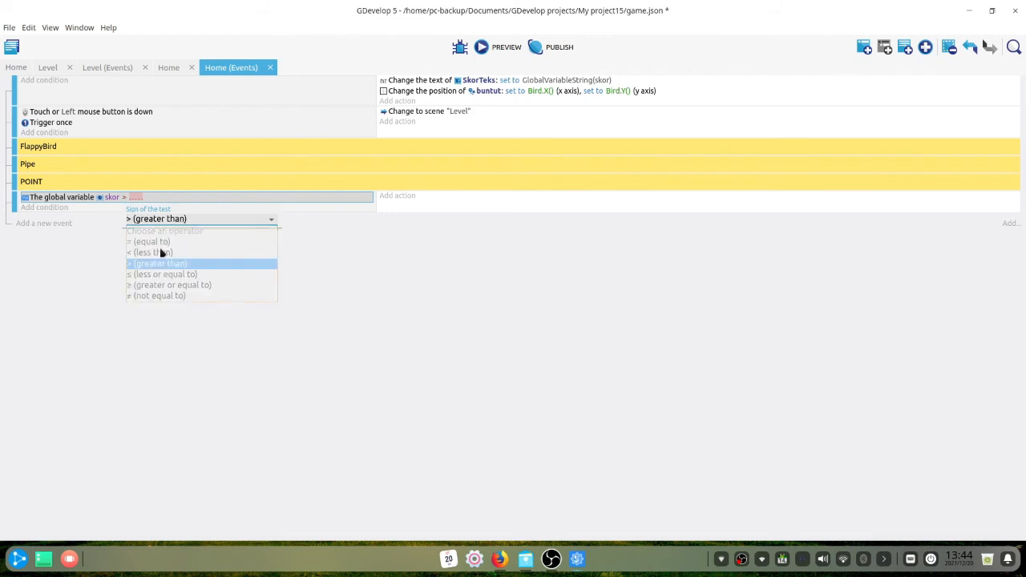
left_click(135, 198)
type("0")
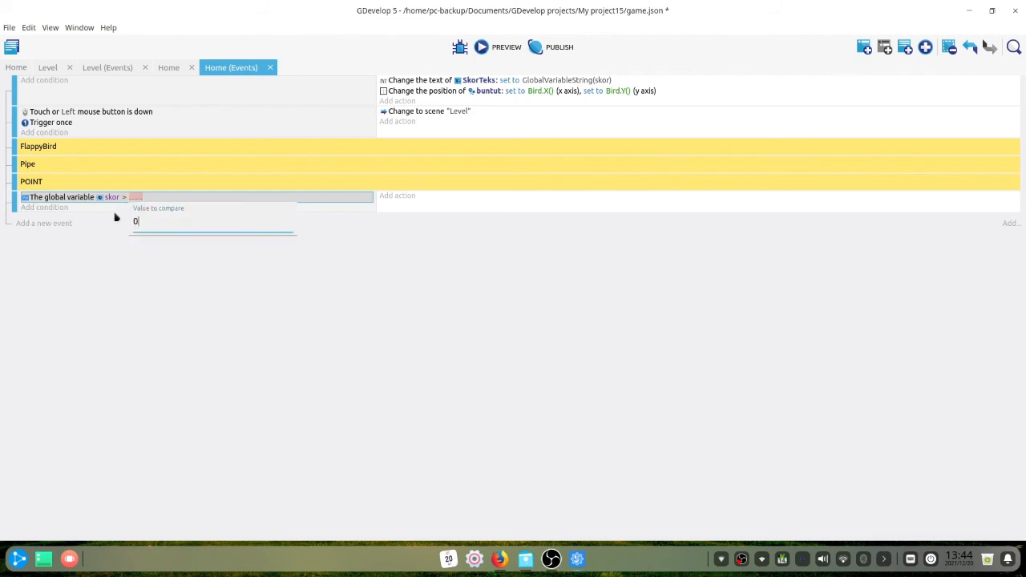
key("Return")
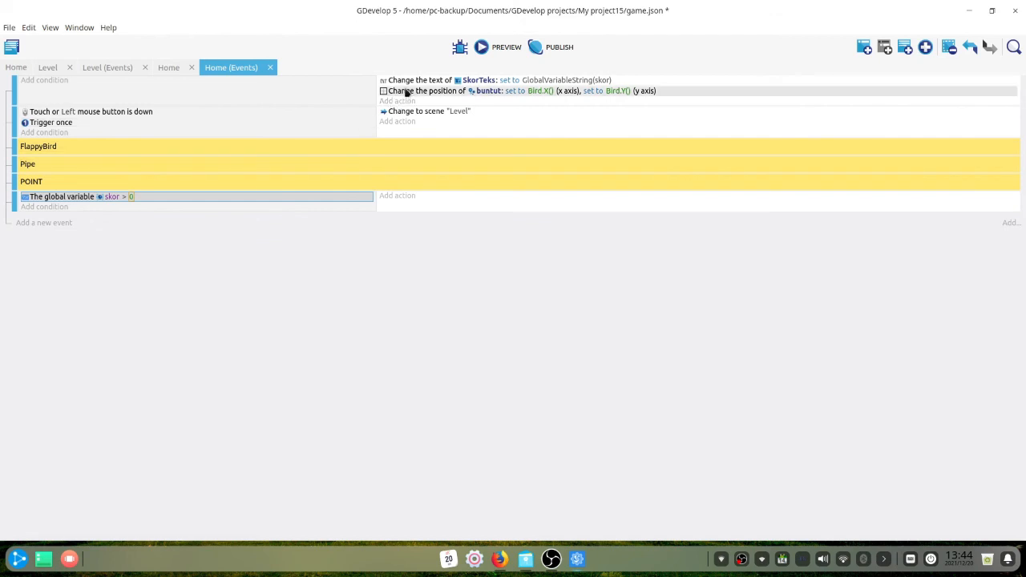
left_click_drag(407, 82, 398, 201)
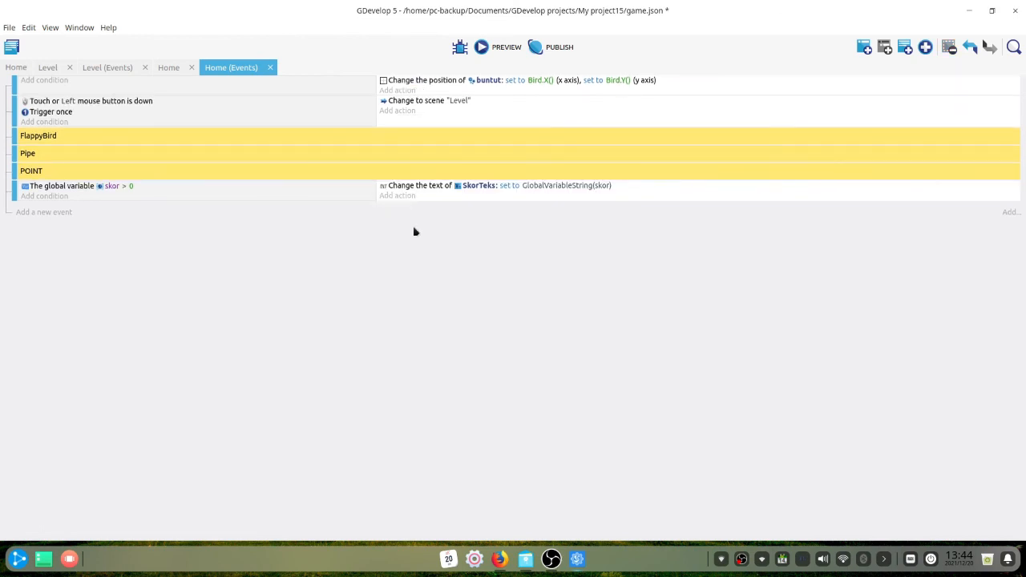
- Preview the Home scene to check the score text, and close the preview
left_click(170, 68)
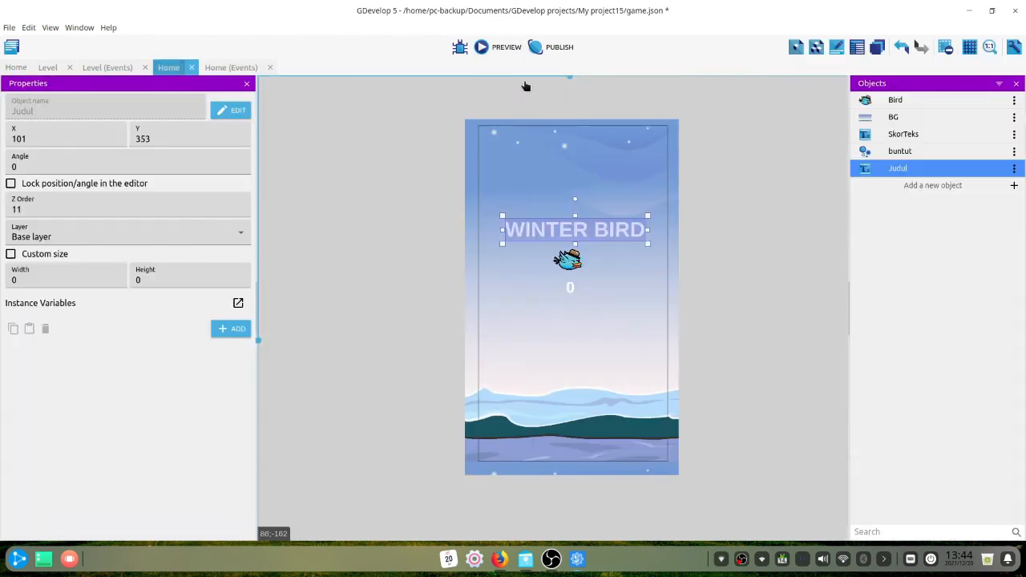
left_click(503, 49)
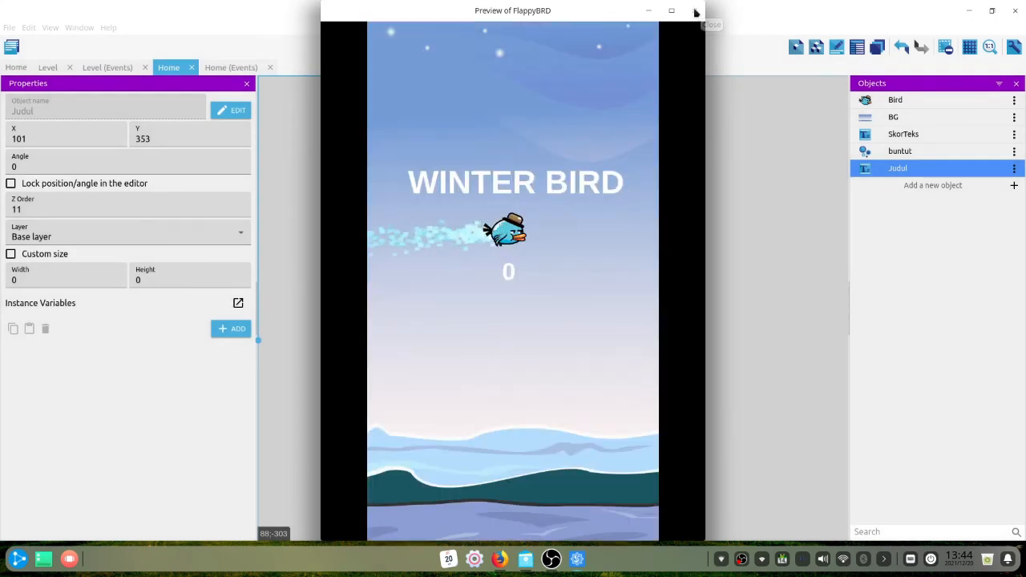
left_click(697, 12)
- Change the skor condition in the Home events to equal to 0, leaving it non-inverted
left_click(230, 69)
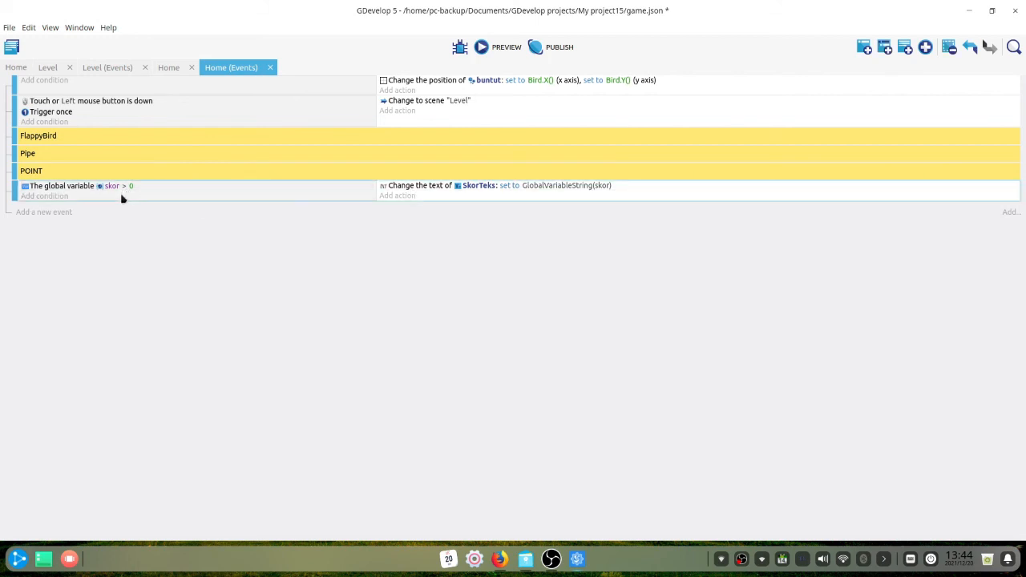
double_click(211, 192)
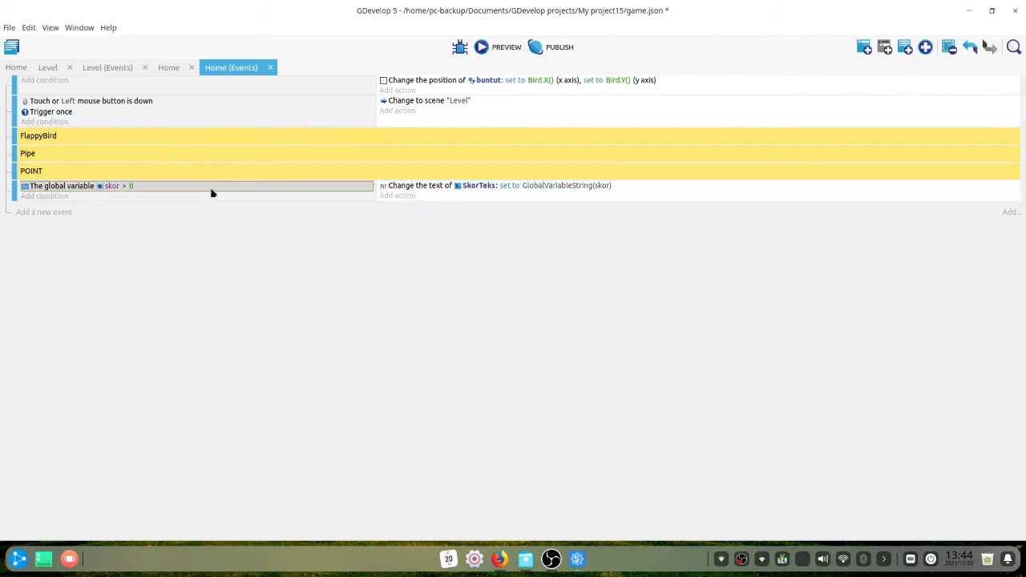
left_click(544, 180)
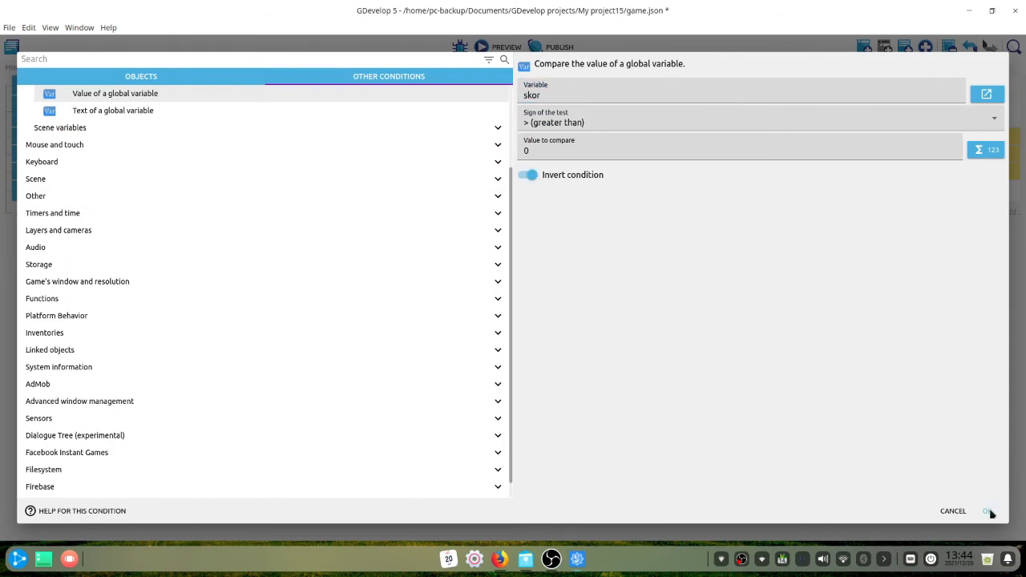
left_click(539, 125)
left_click(539, 134)
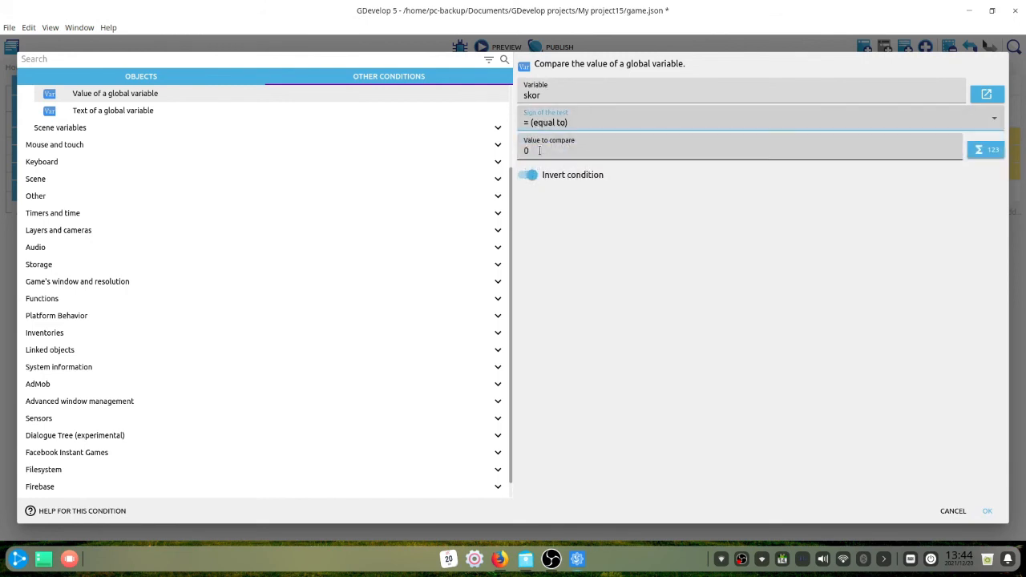
left_click(532, 175)
left_click(987, 511)
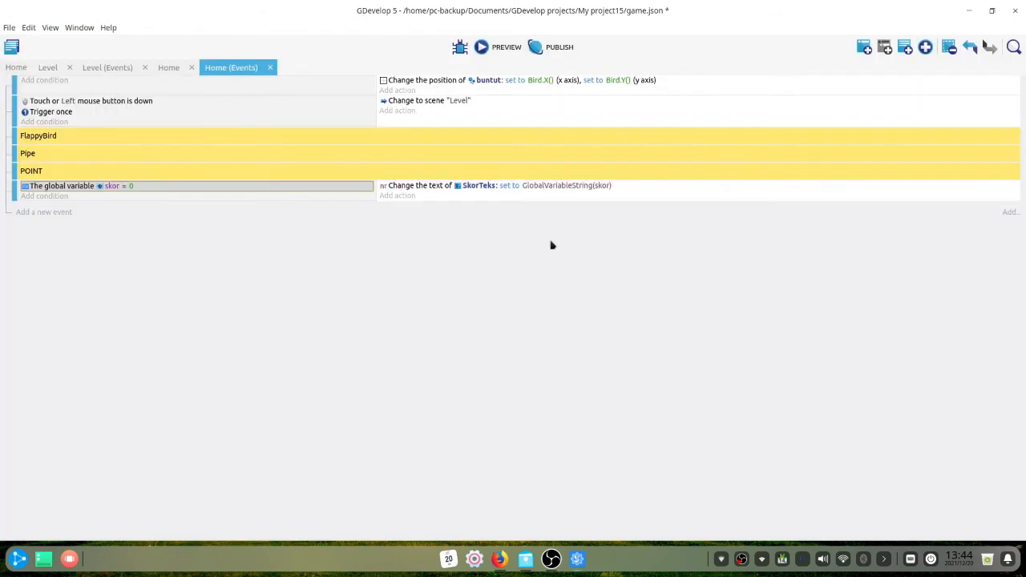
- Return the SkorTeks text action to the first event and add a Hide SkorTeks action to the skor = 0 event
left_click_drag(408, 187, 391, 96)
left_click(397, 197)
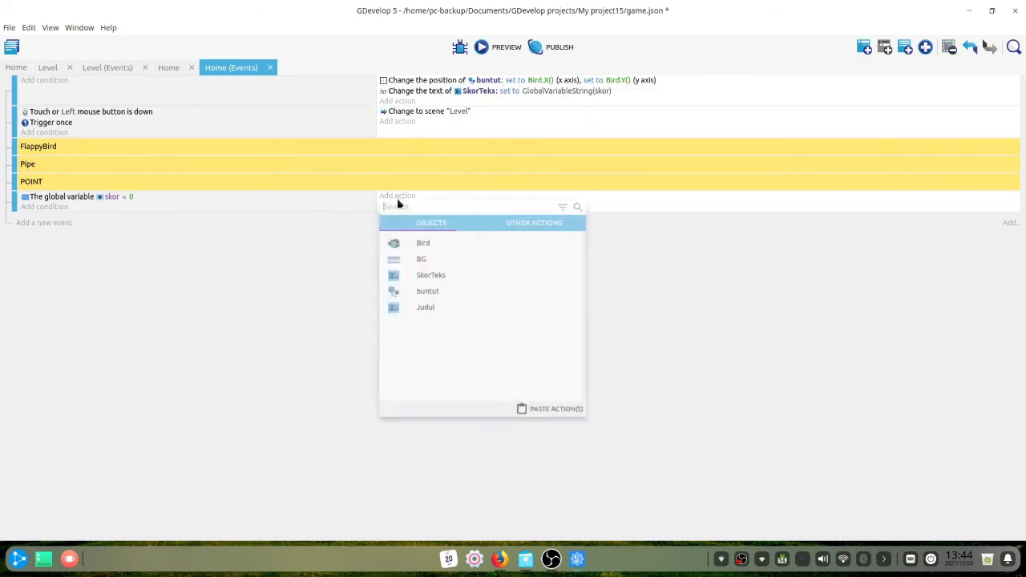
left_click(429, 276)
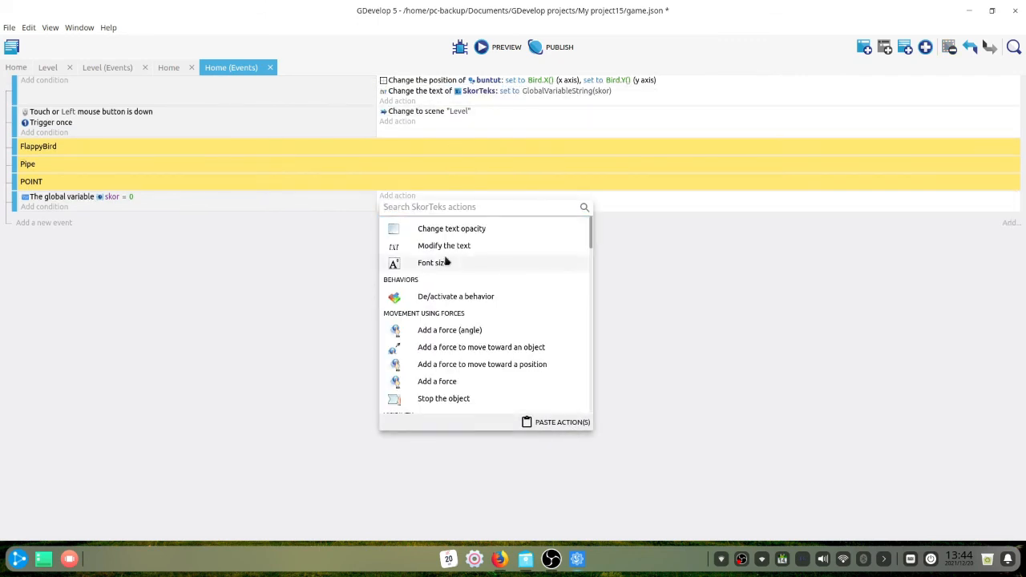
type("hide")
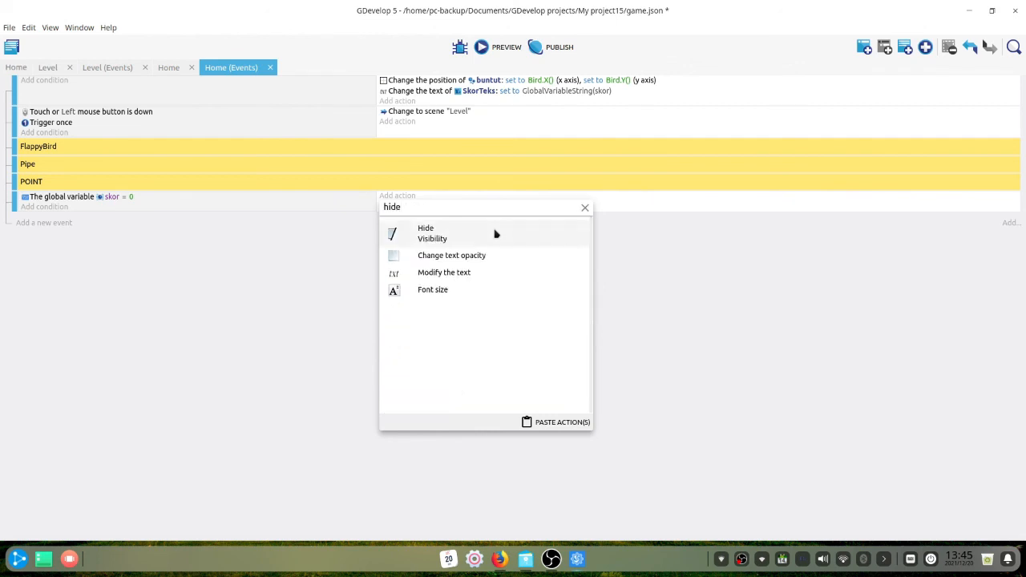
left_click(495, 233)
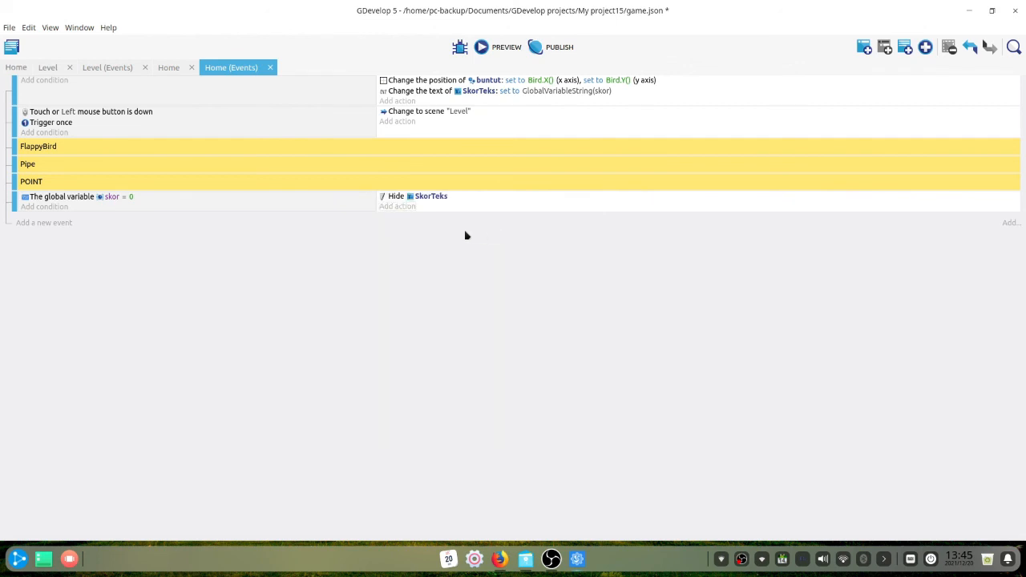
- In the Level scene's events, add a new event at the end with the condition "At the beginning of the scene"
left_click(107, 69)
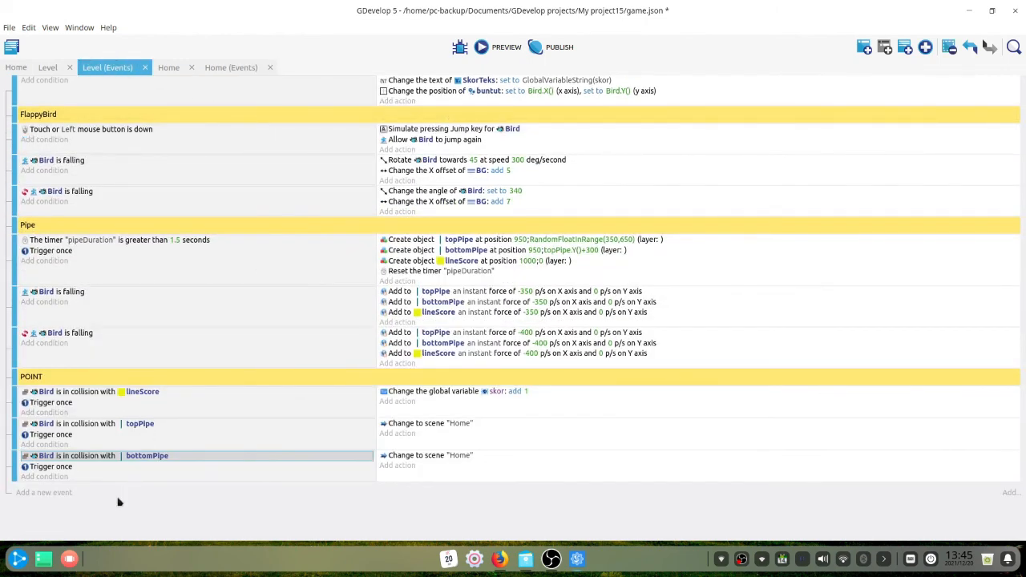
left_click(64, 495)
left_click(56, 489)
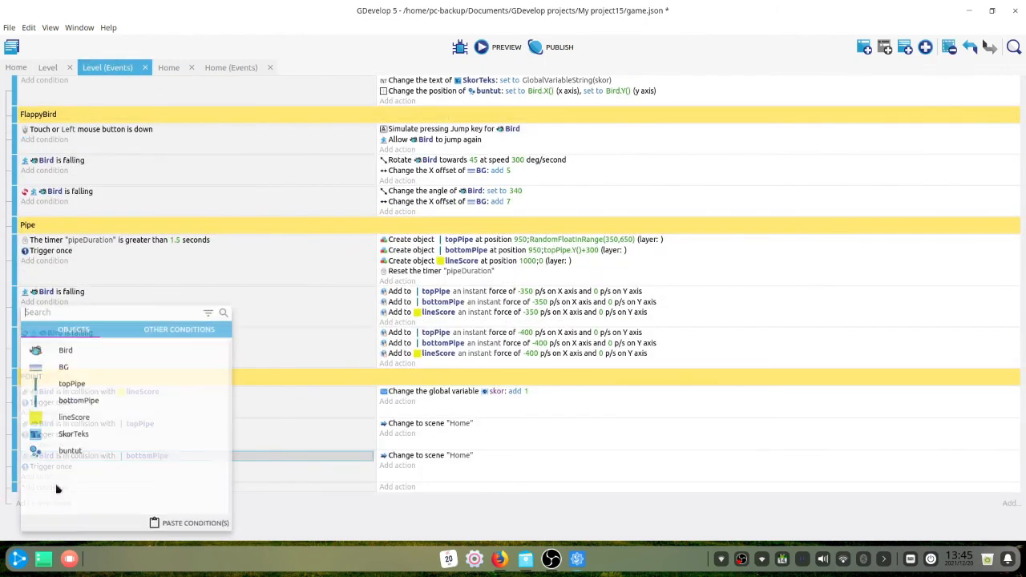
type("start")
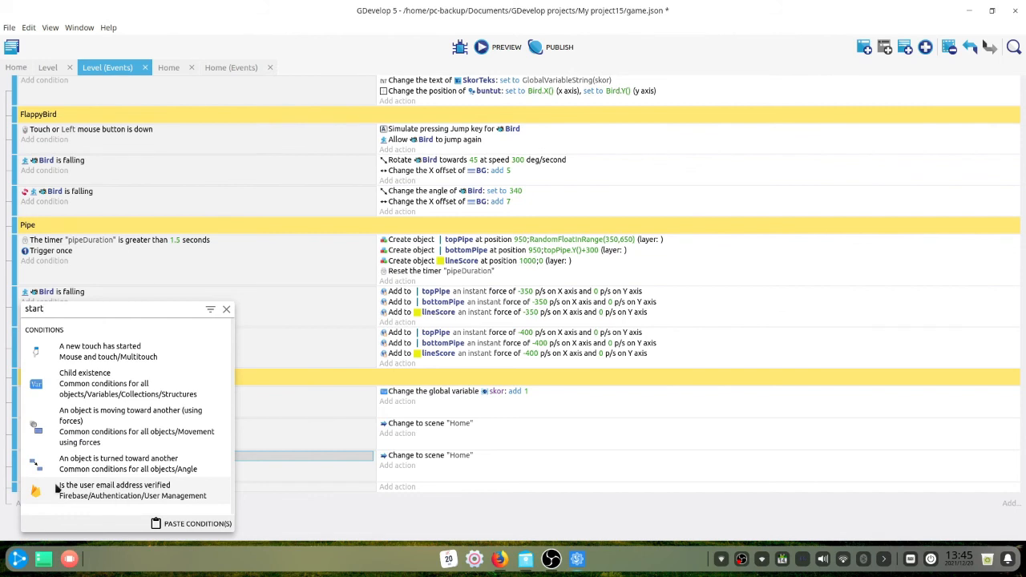
type("begin")
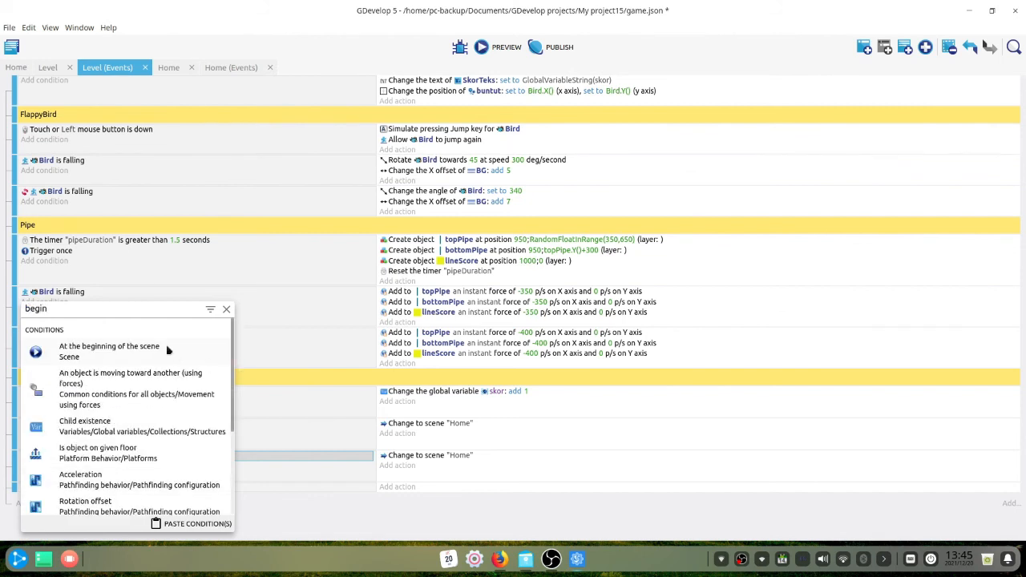
left_click(168, 349)
- Add a "Value of a scene variable" action to the beginning-of-scene event
left_click(394, 487)
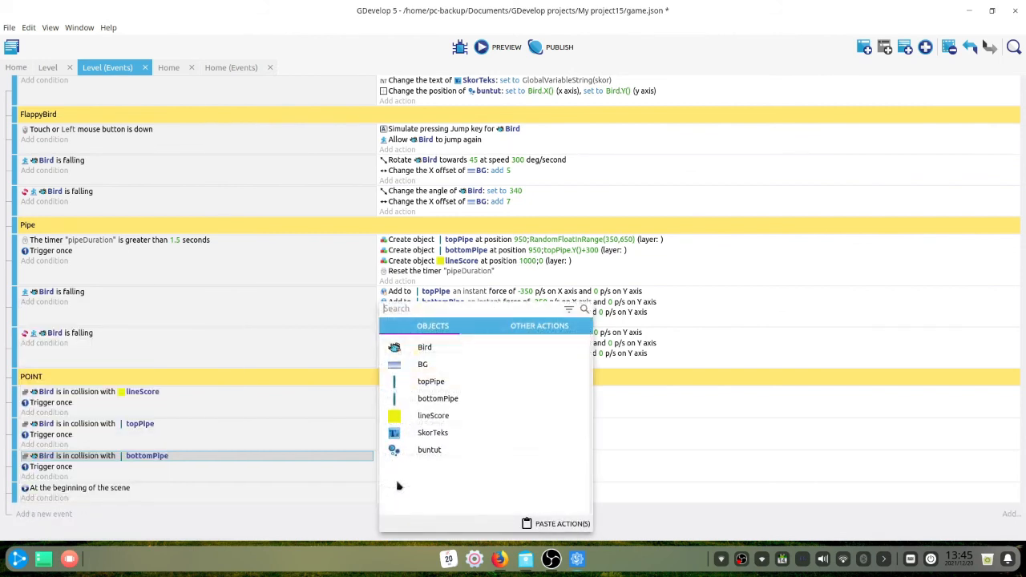
type("scen")
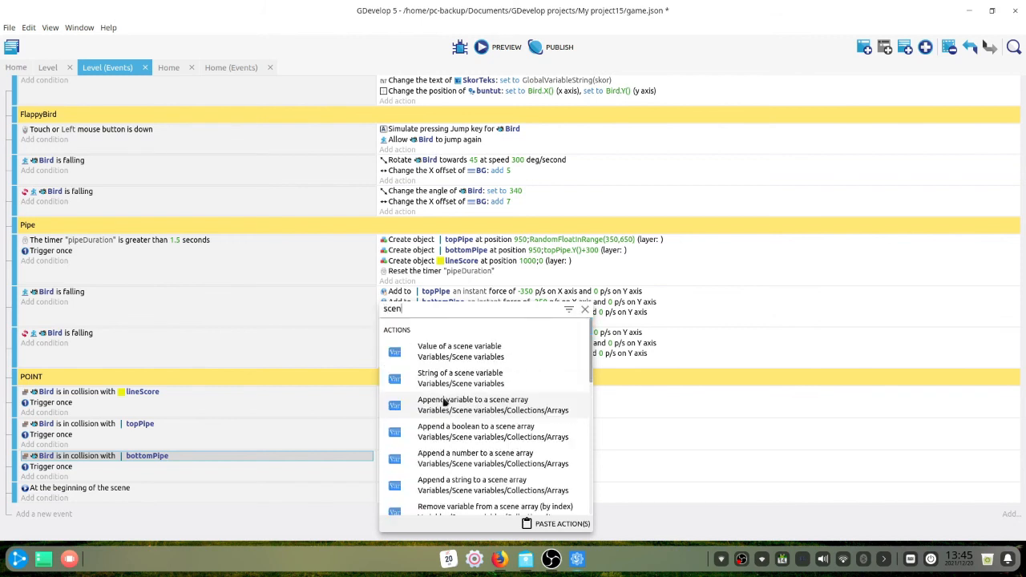
type("e val")
left_click(485, 354)
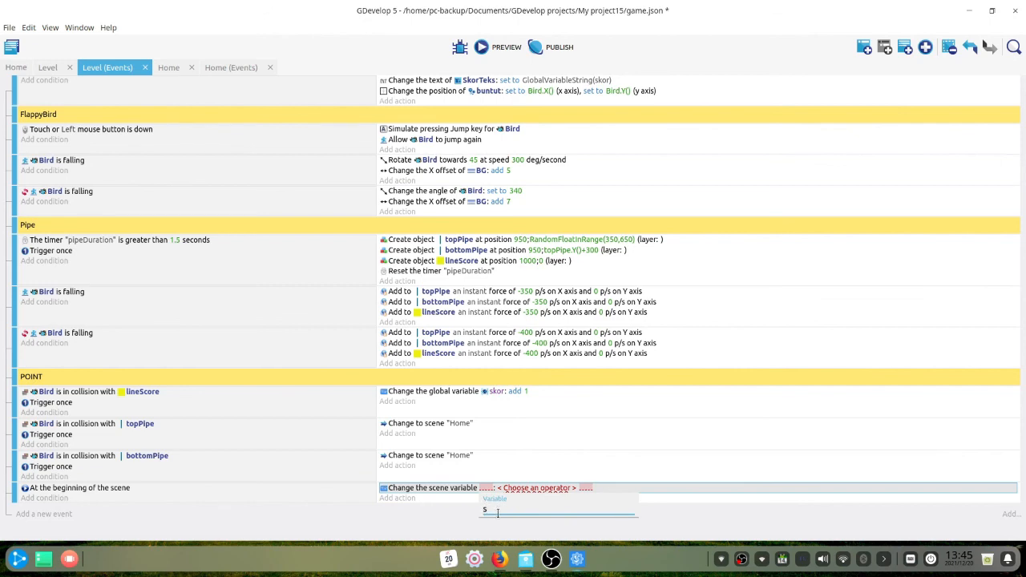
type("s")
- Switch the beginning-of-scene action to "Value of a global variable" and make it set skor to 0
left_click(461, 489)
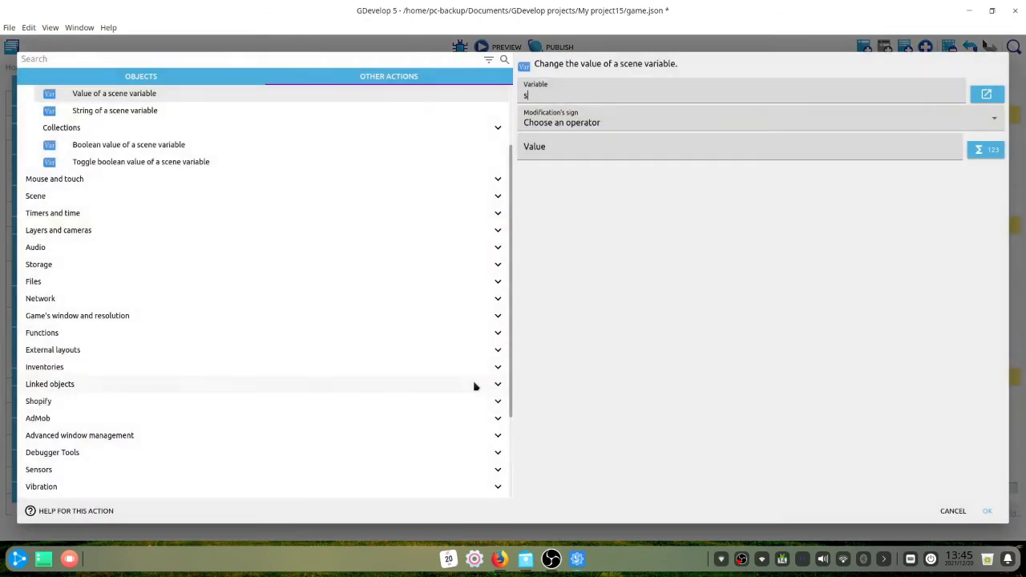
scroll(160, 155, "up", 3)
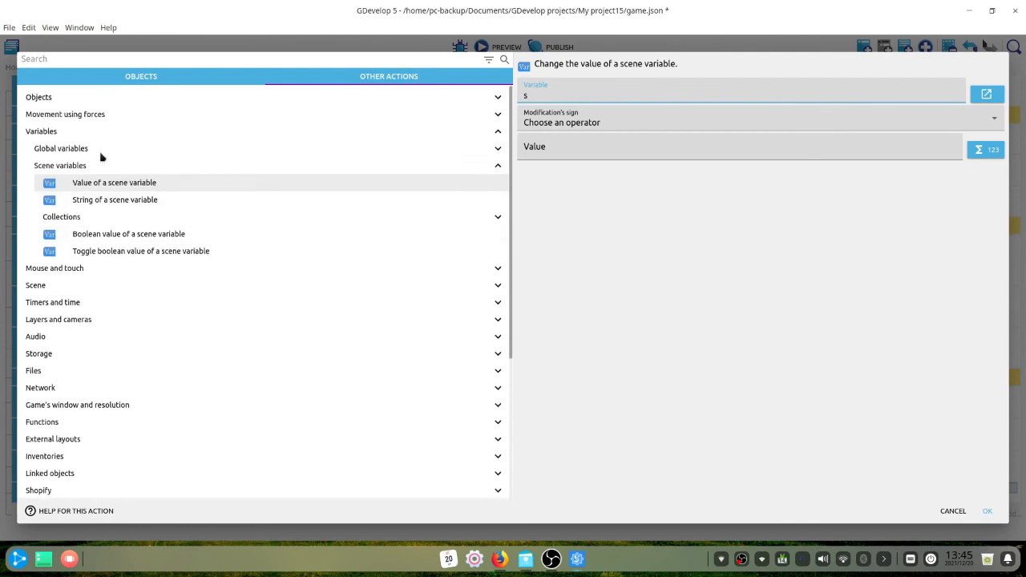
left_click(101, 150)
left_click(112, 185)
left_click(553, 94)
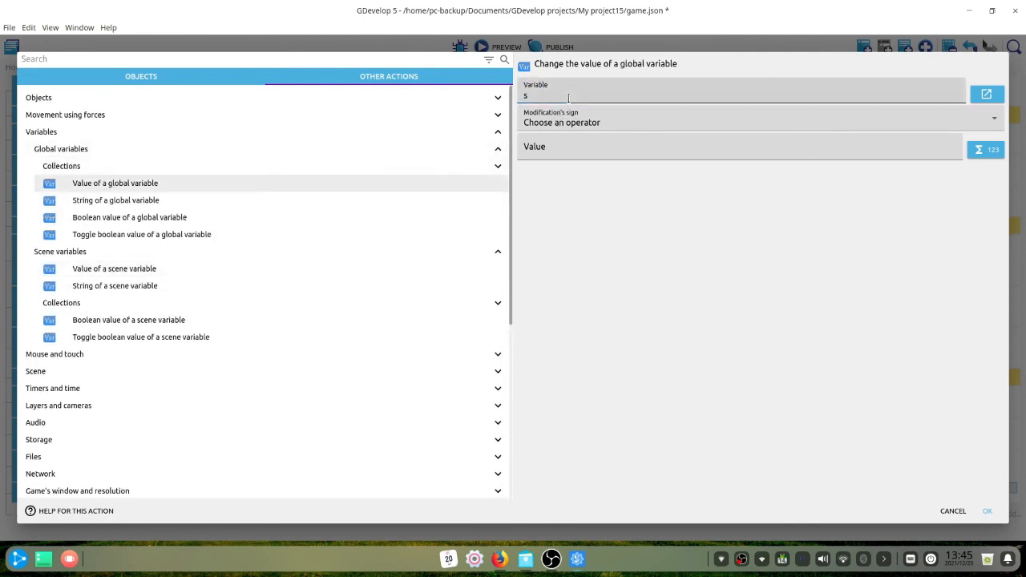
type("kor")
left_click(559, 126)
left_click(556, 148)
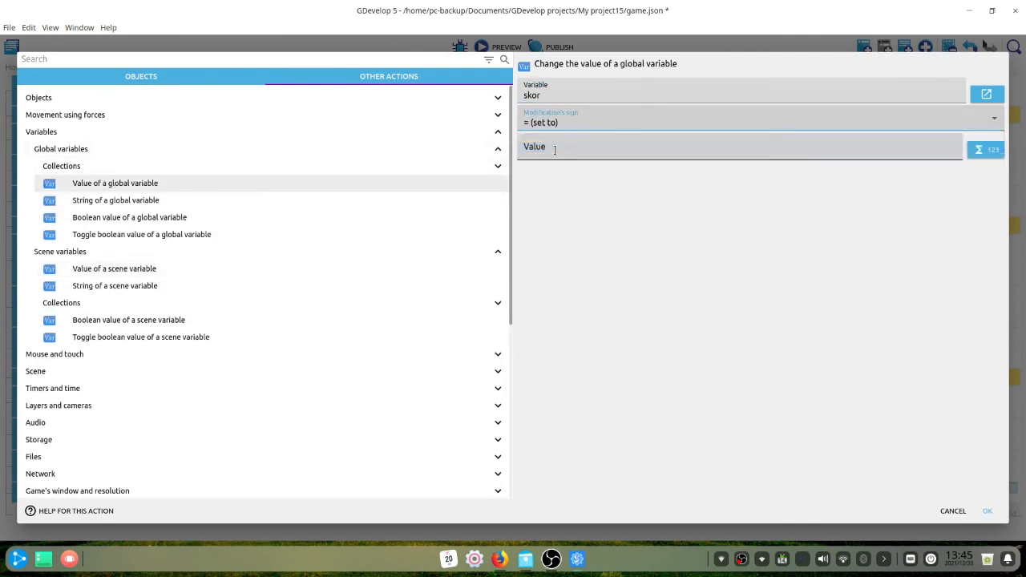
left_click(554, 150)
left_click(982, 513)
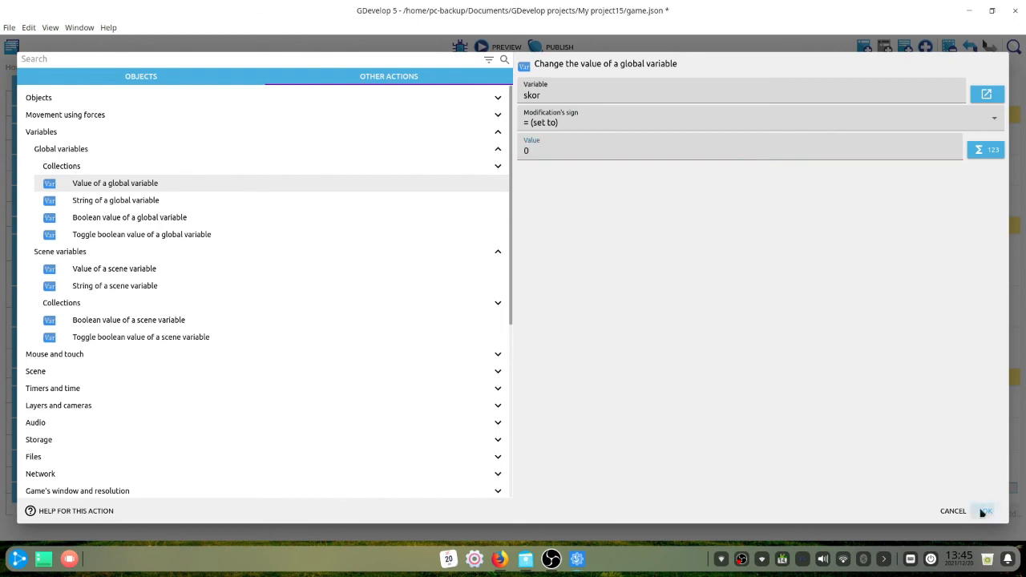
- Move the beginning-of-scene event that sets skor to 0 to the start of the Level scene's events
left_click(975, 511)
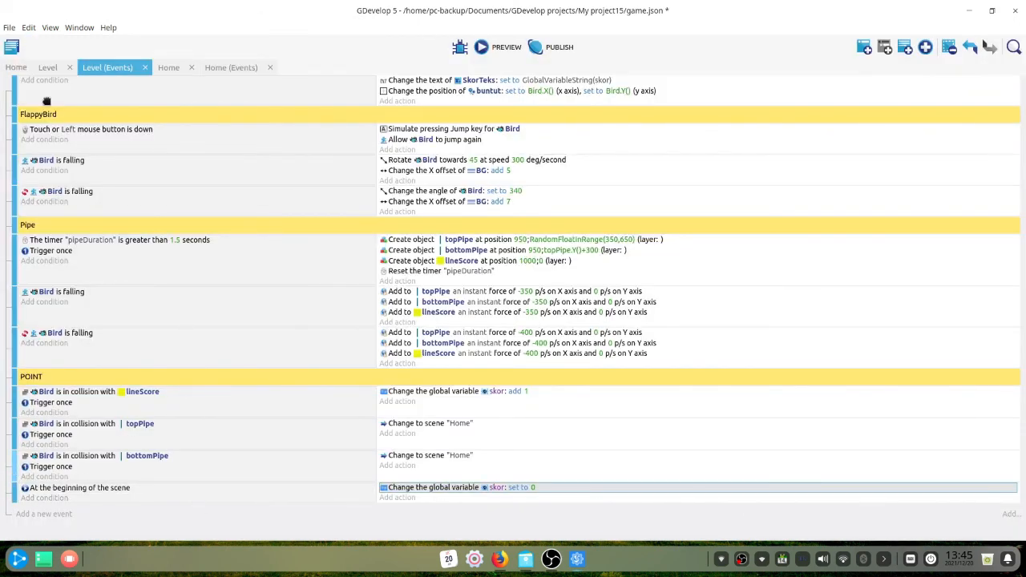
left_click_drag(47, 101, 9, 79)
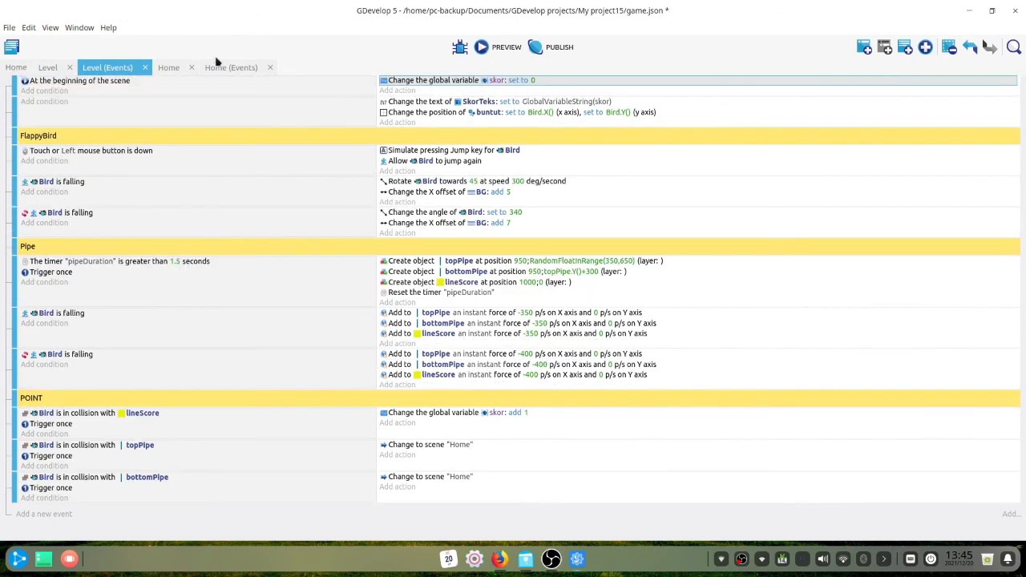
- Preview the game from the Home scene and play a round to check the score display, closing the preview at the end
left_click(12, 50)
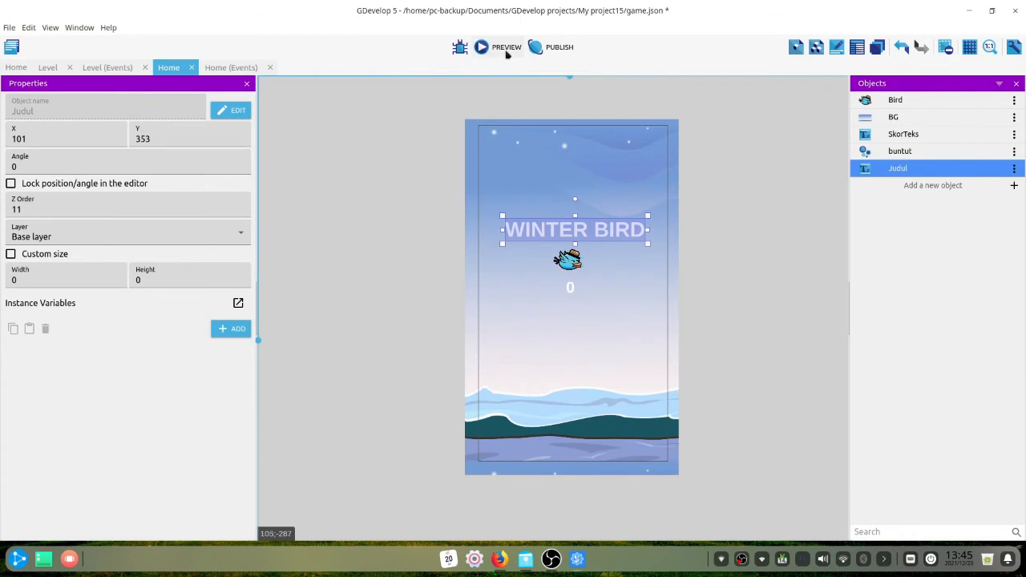
left_click(507, 51)
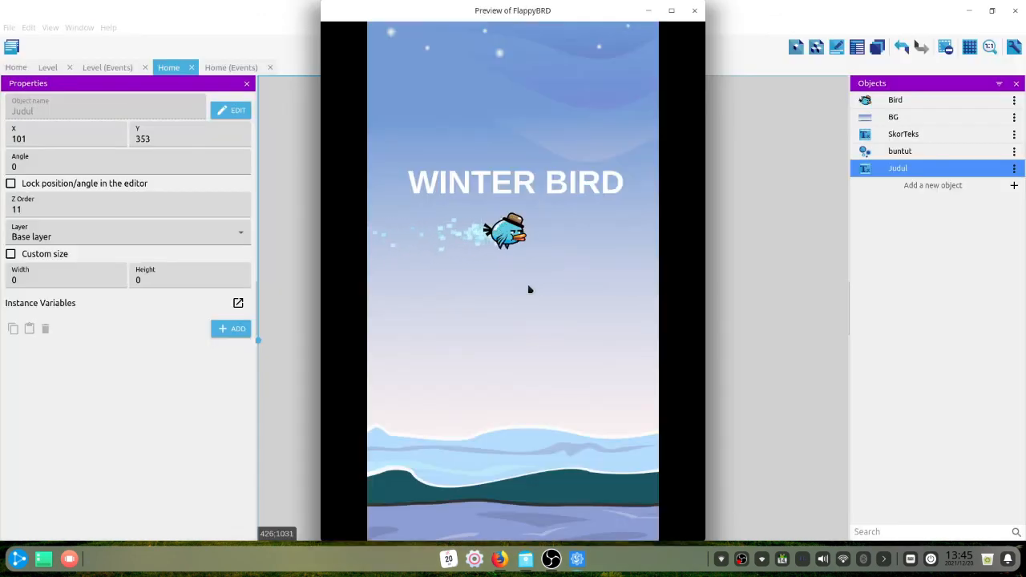
left_click(530, 289)
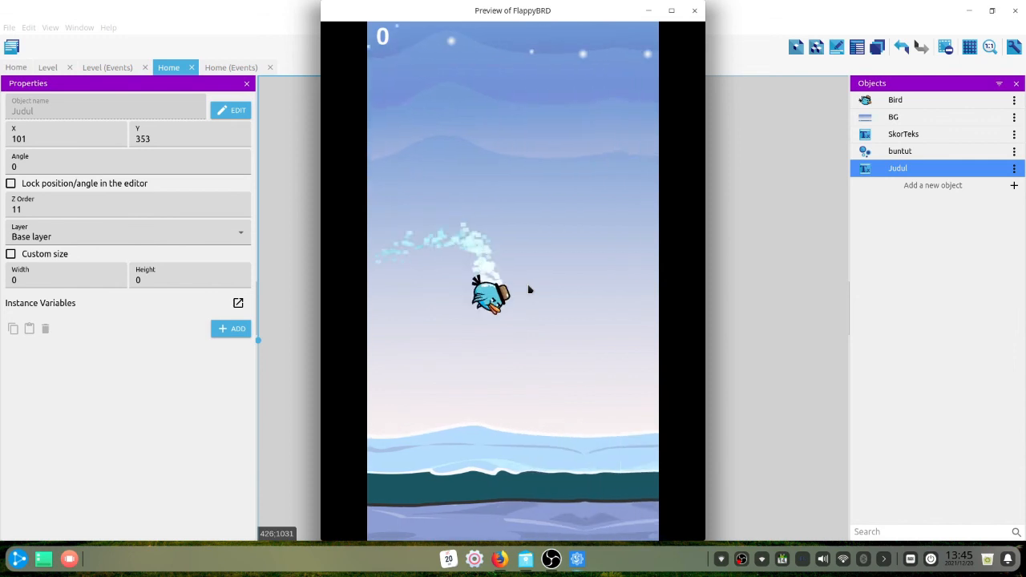
left_click(529, 289)
left_click(529, 290)
left_click(529, 290)
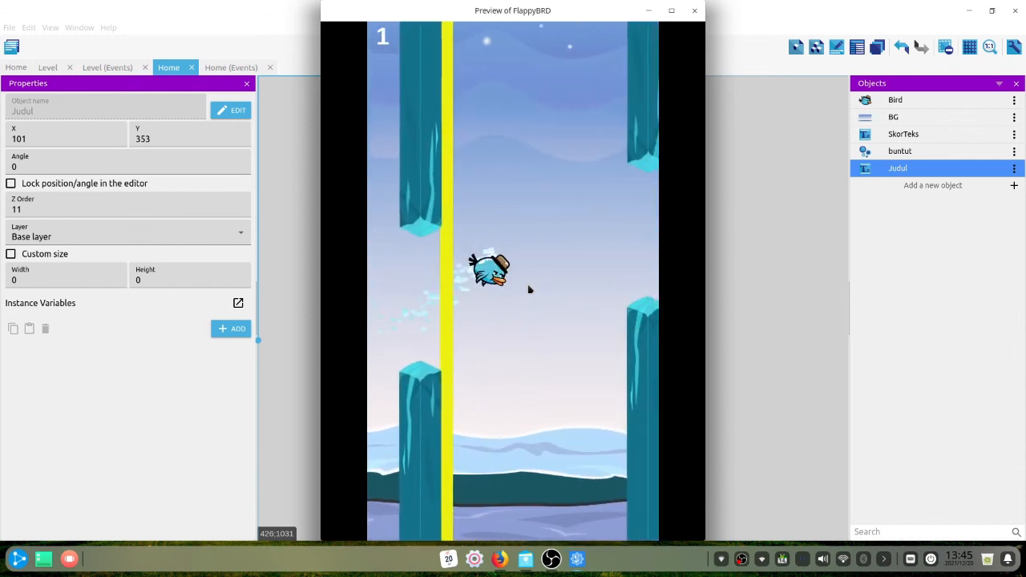
left_click(529, 290)
left_click(530, 290)
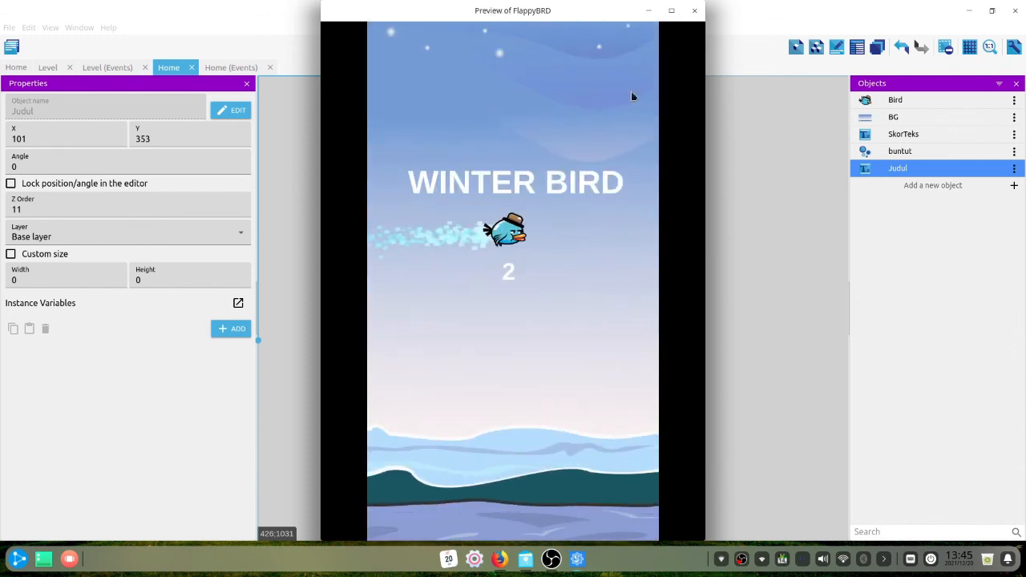
left_click(694, 11)
left_click(230, 68)
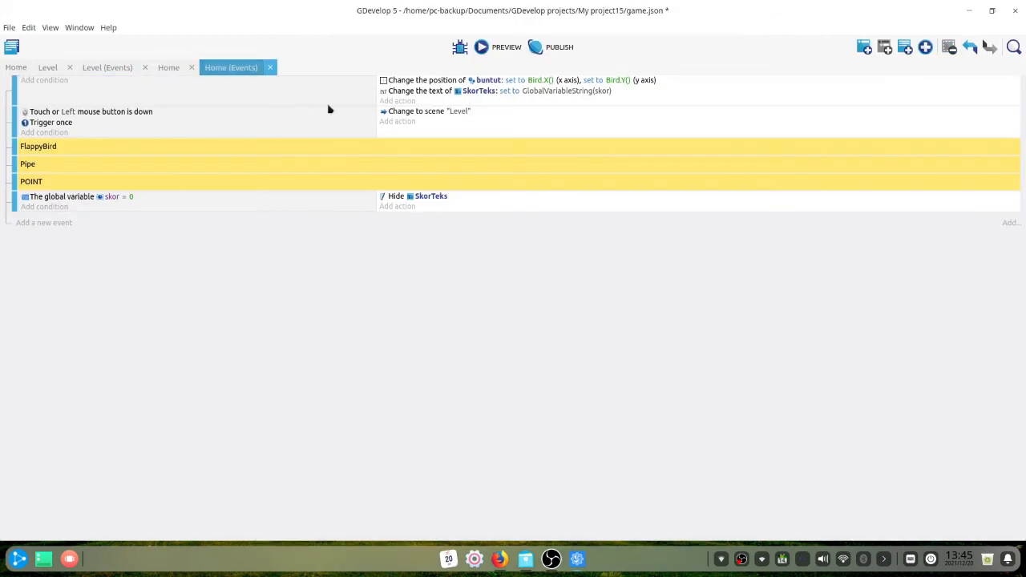
left_click(398, 102)
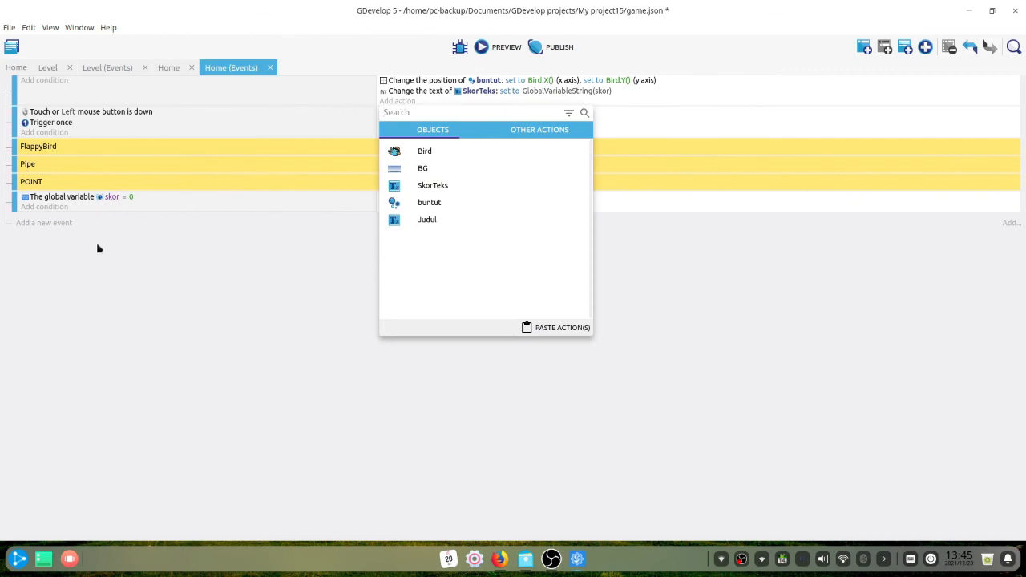
left_click(88, 209)
- Add an action to the Level scene's beginning-of-scene event that sets the opacity of lineScore to 0
left_click(107, 68)
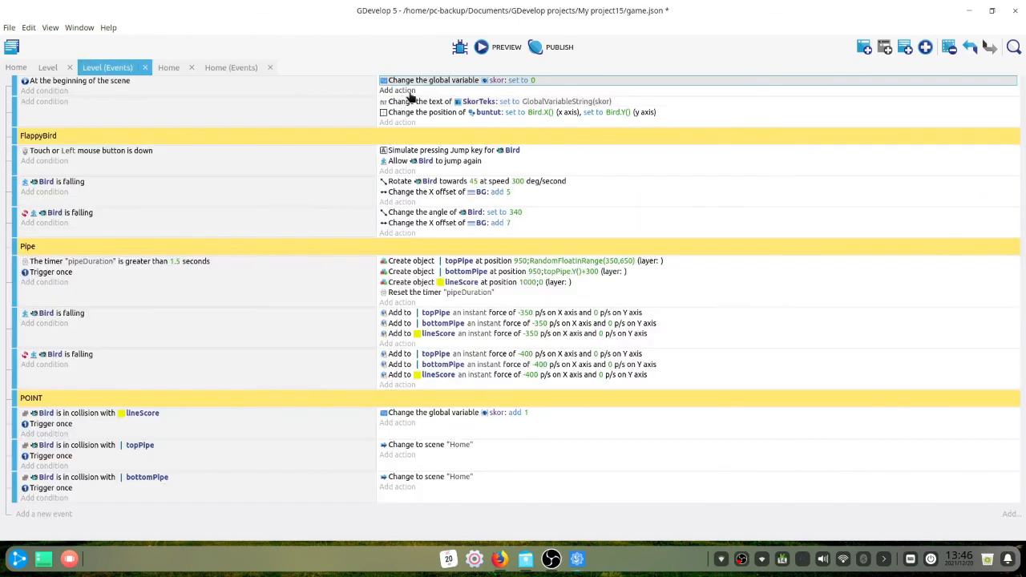
left_click(399, 91)
left_click(420, 208)
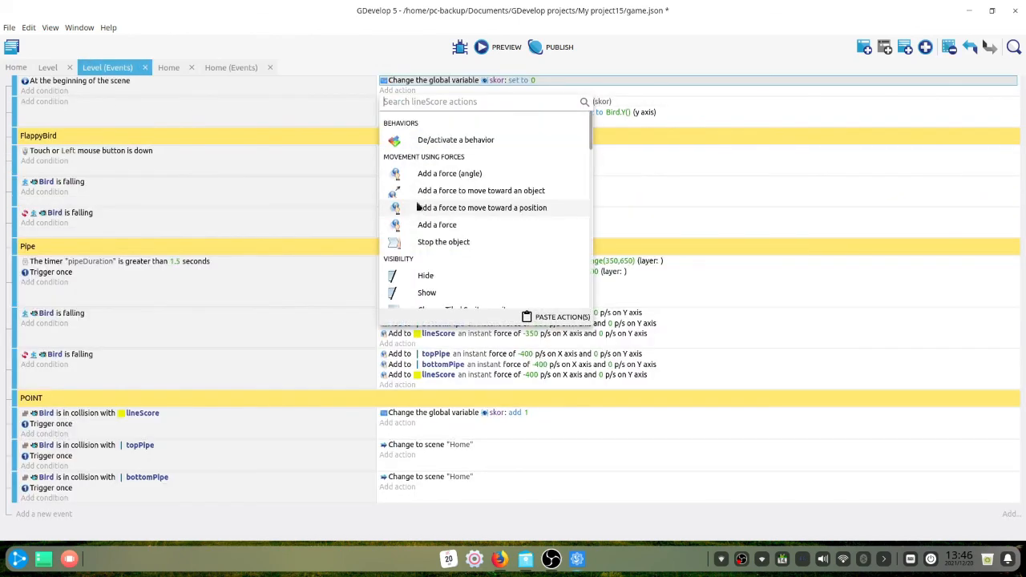
type("opa")
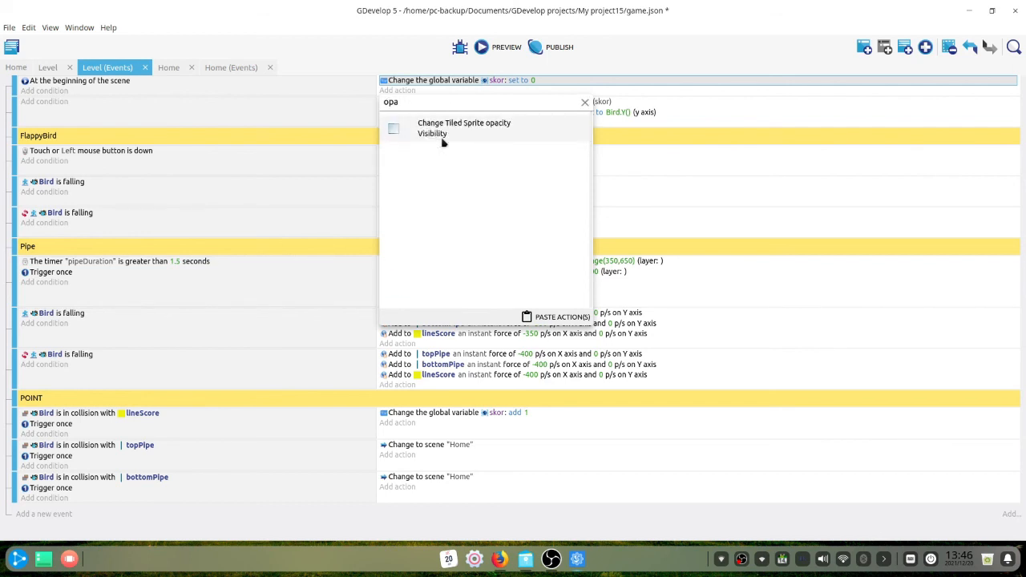
left_click(442, 138)
left_click(553, 92)
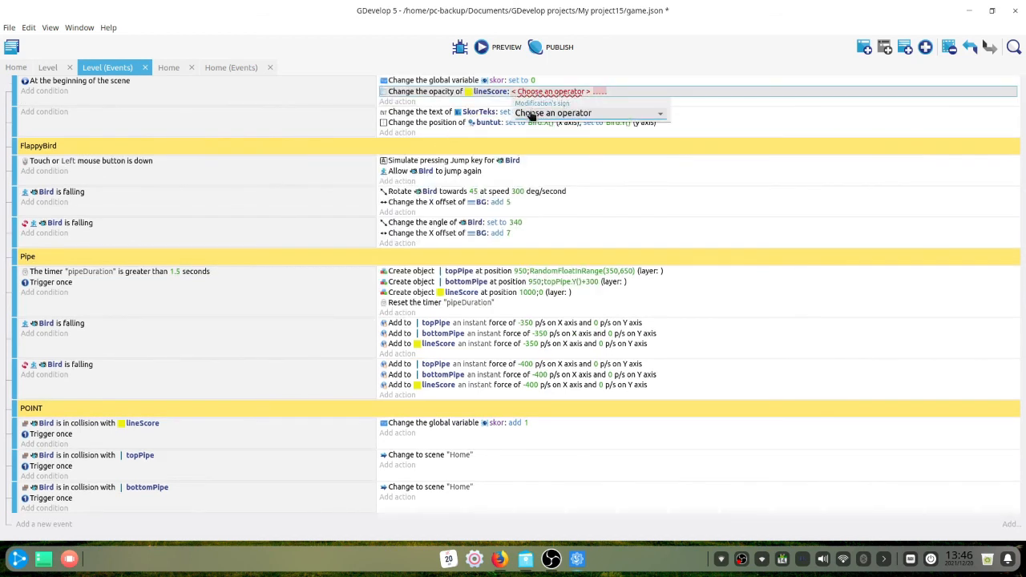
left_click(553, 113)
left_click(535, 136)
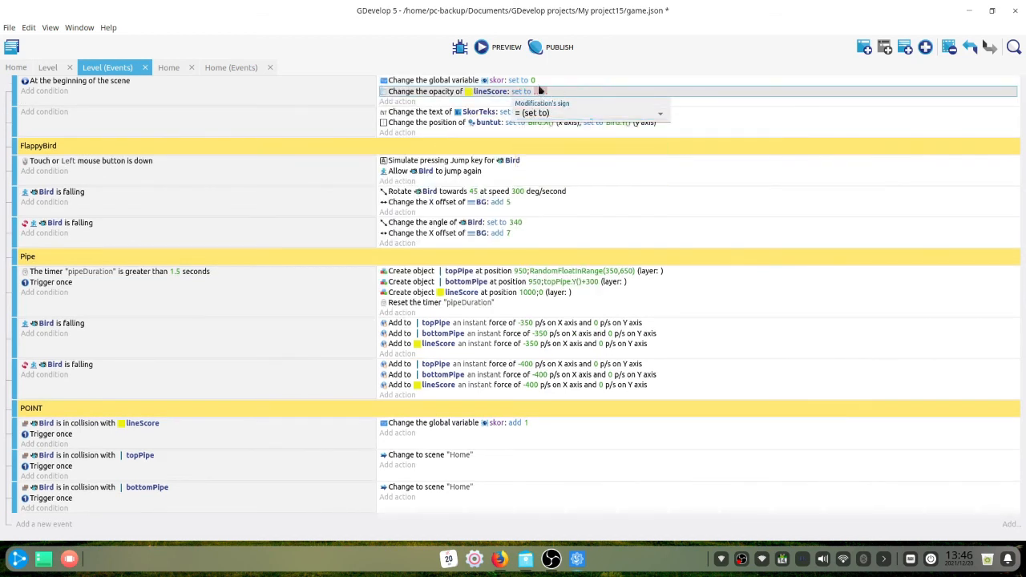
left_click(541, 93)
type("0")
- Preview the Level scene briefly to check the visibility of lineScore, closing the preview at the end
left_click(495, 52)
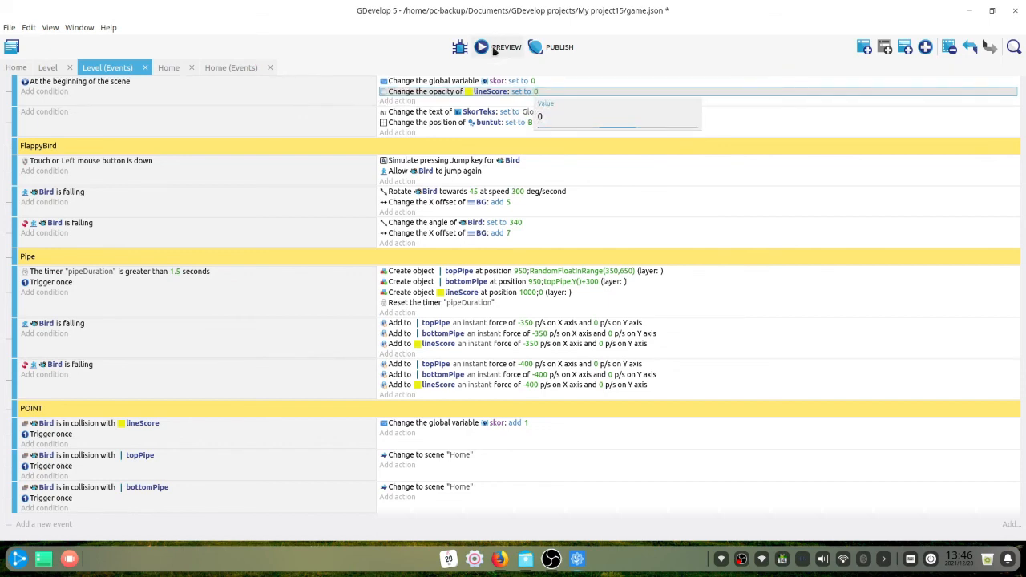
left_click(493, 49)
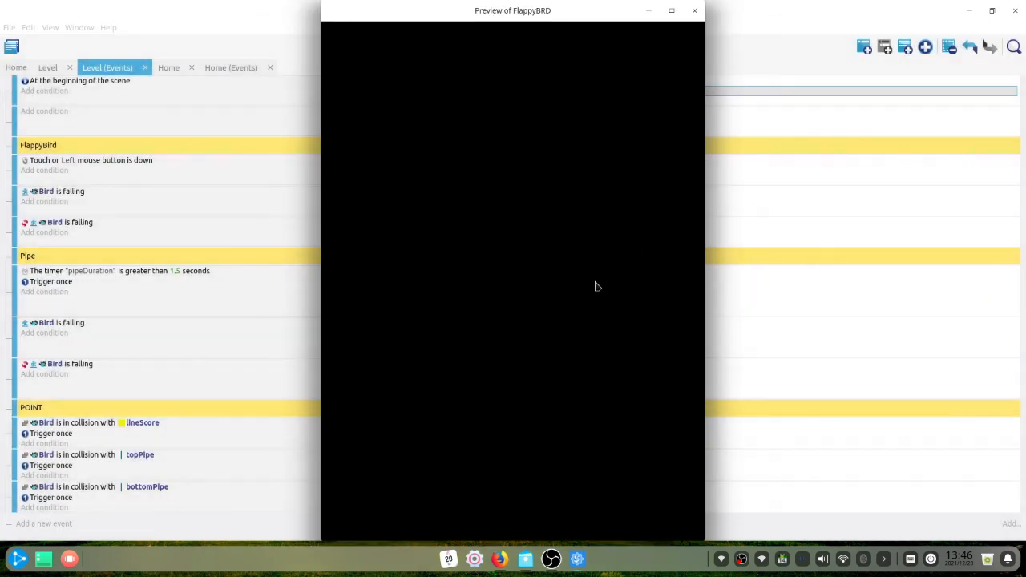
left_click(573, 273)
left_click(571, 272)
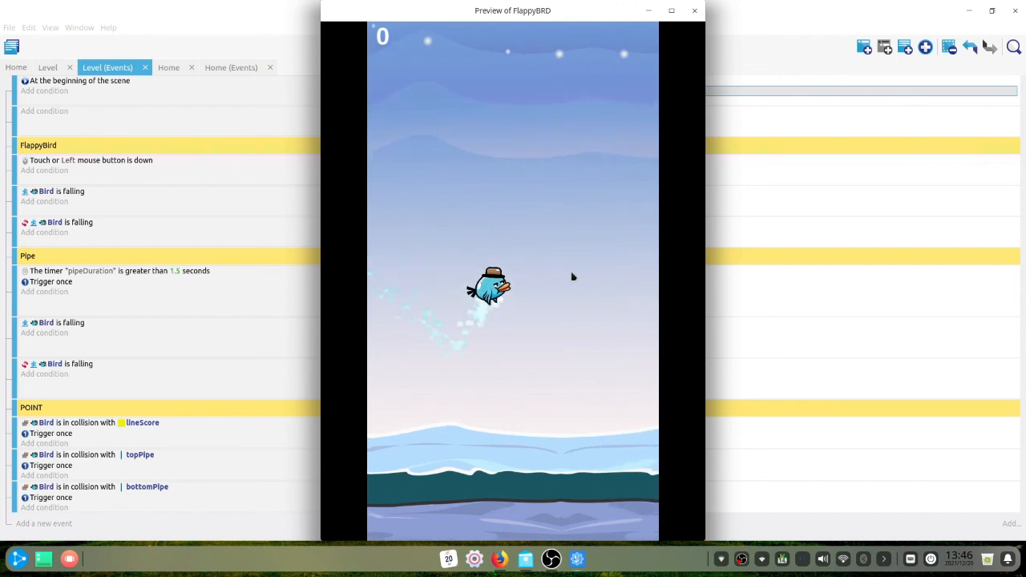
left_click(695, 11)
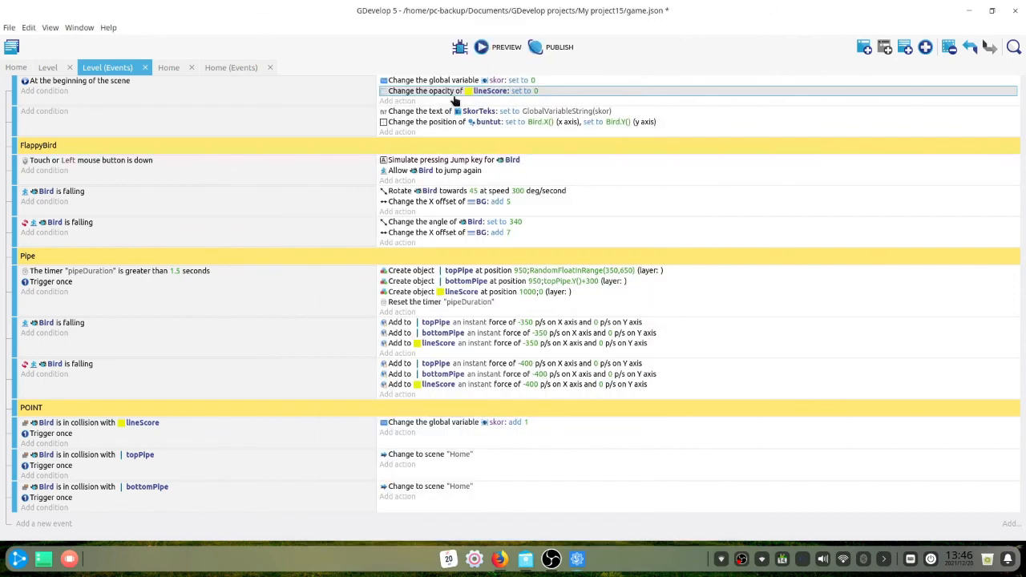
- Move the lineScore opacity action into the event without conditions and test it in a preview of the Level scene
left_click_drag(445, 94, 445, 131)
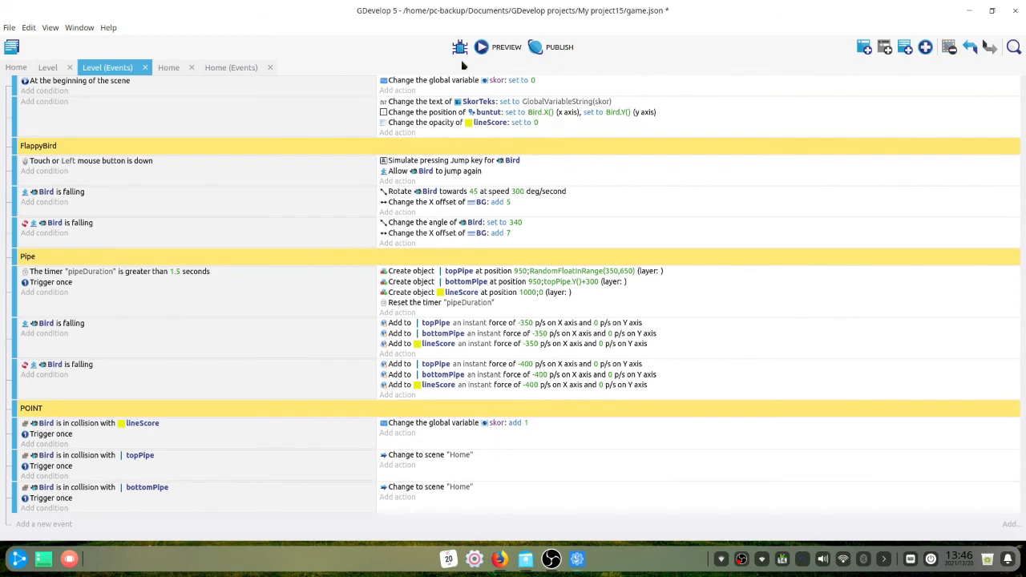
left_click(502, 46)
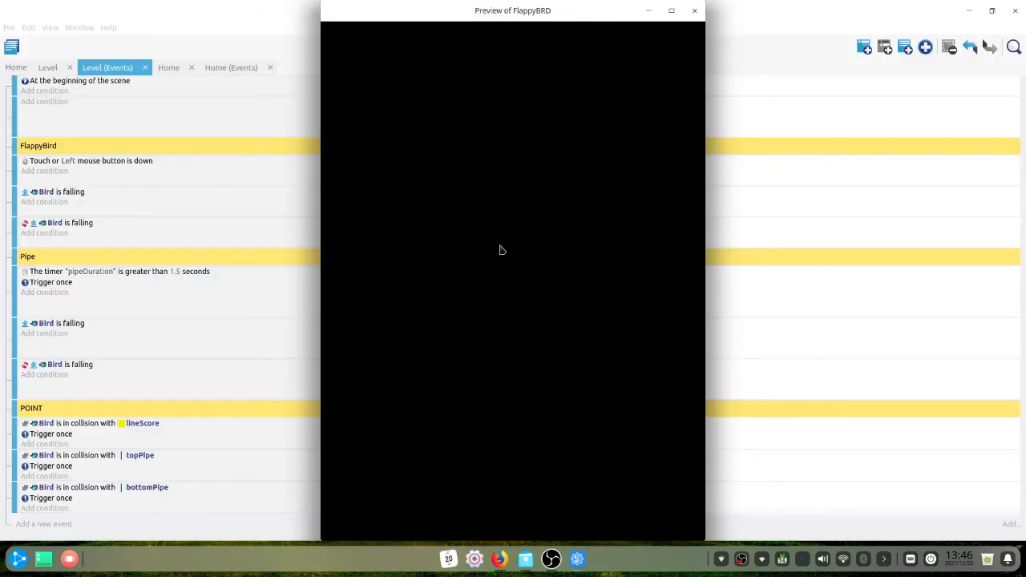
left_click(502, 250)
left_click(502, 250)
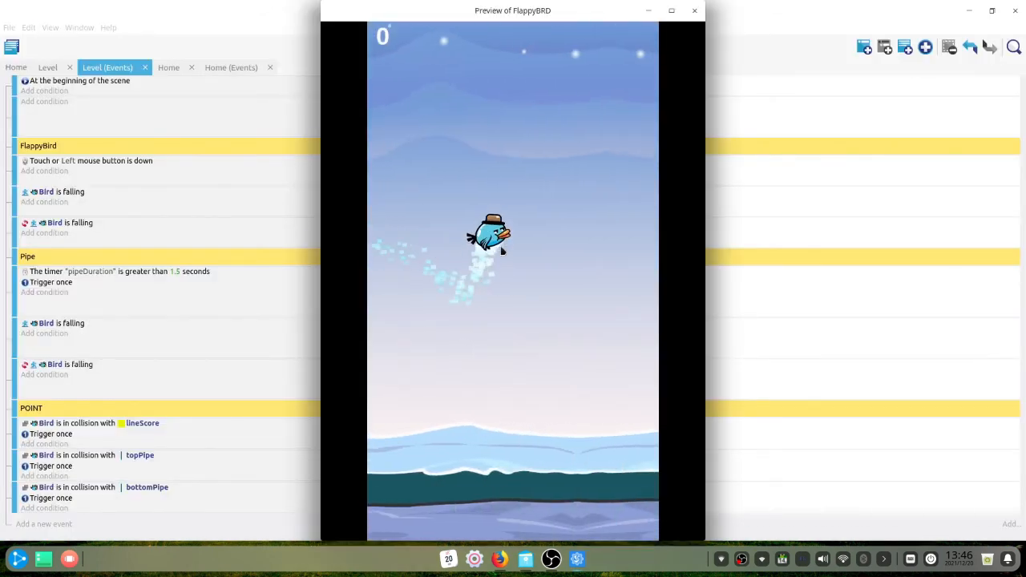
left_click(502, 250)
left_click(502, 250)
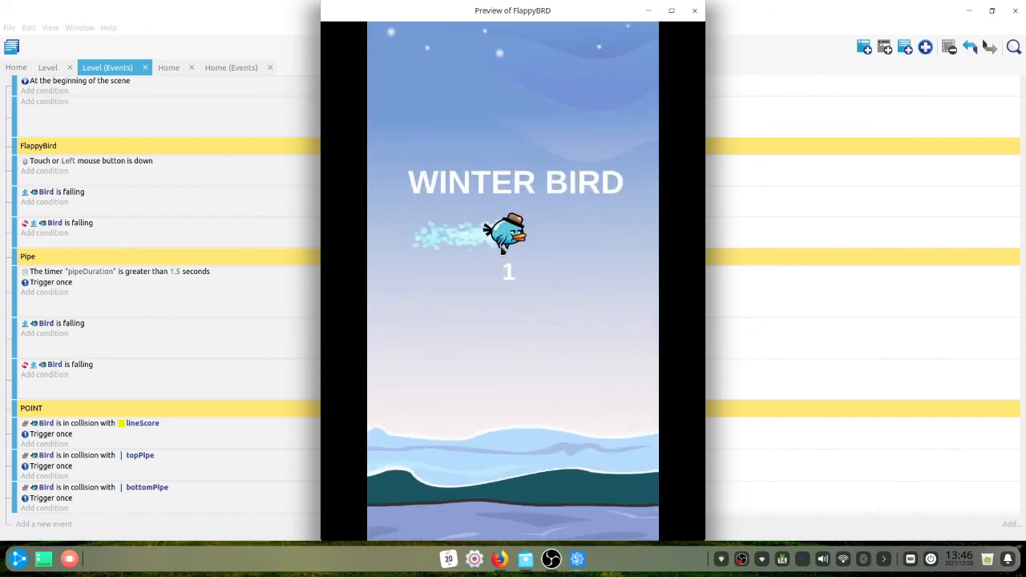
left_click(694, 10)
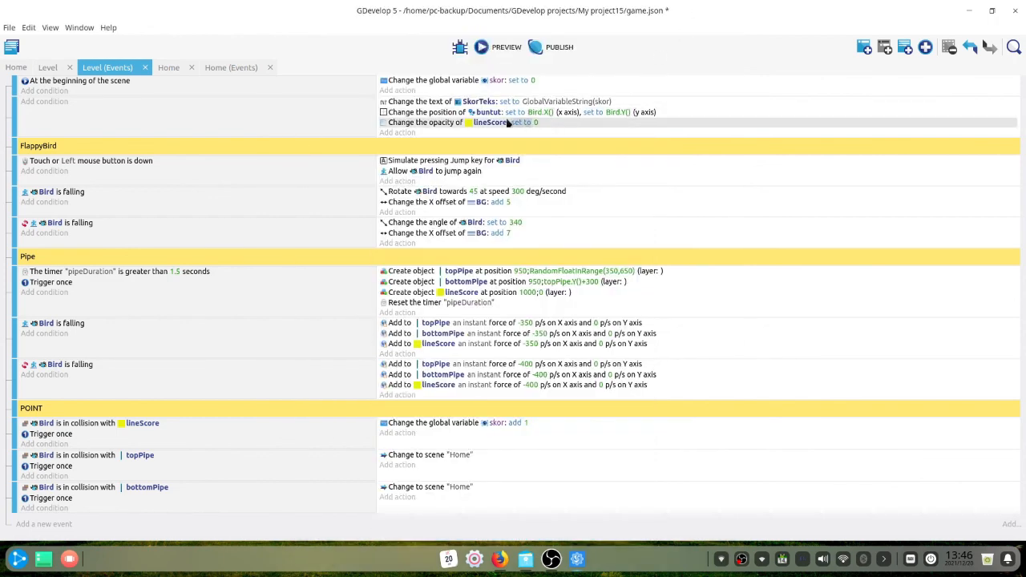
- Preview the game from the Home scene and play a full round to check lineScore's visibility and the score
left_click(166, 68)
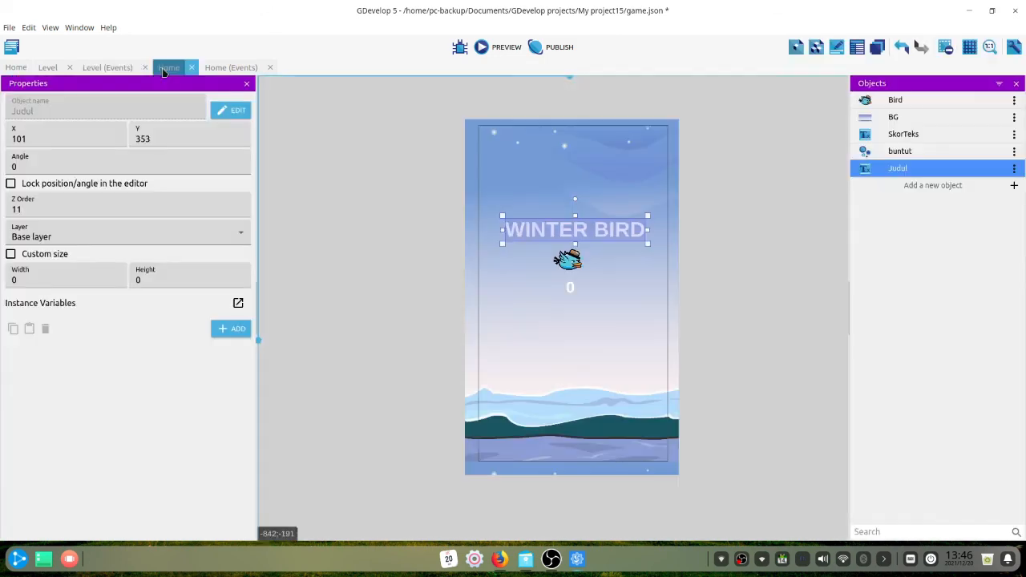
left_click(504, 47)
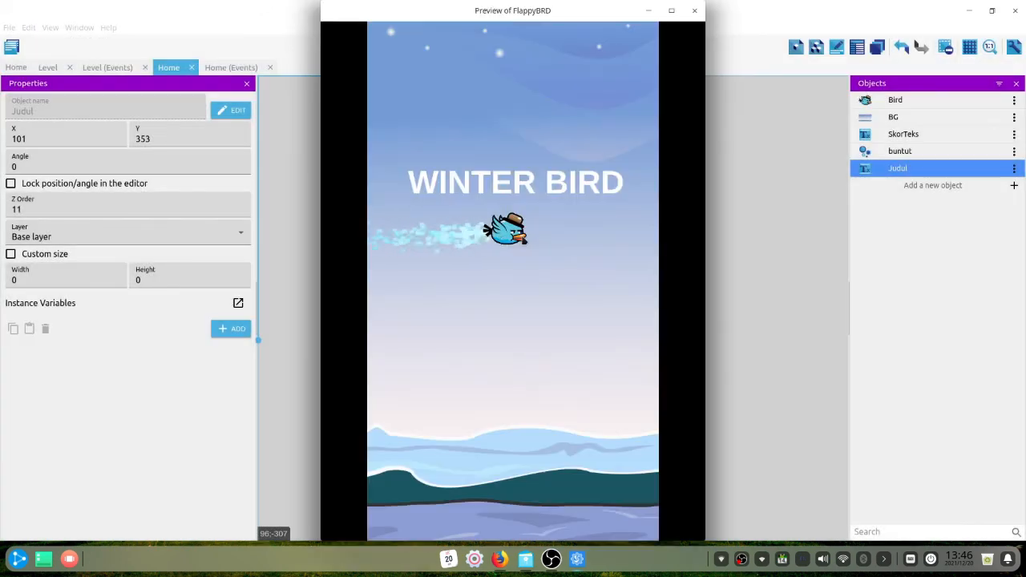
left_click(522, 239)
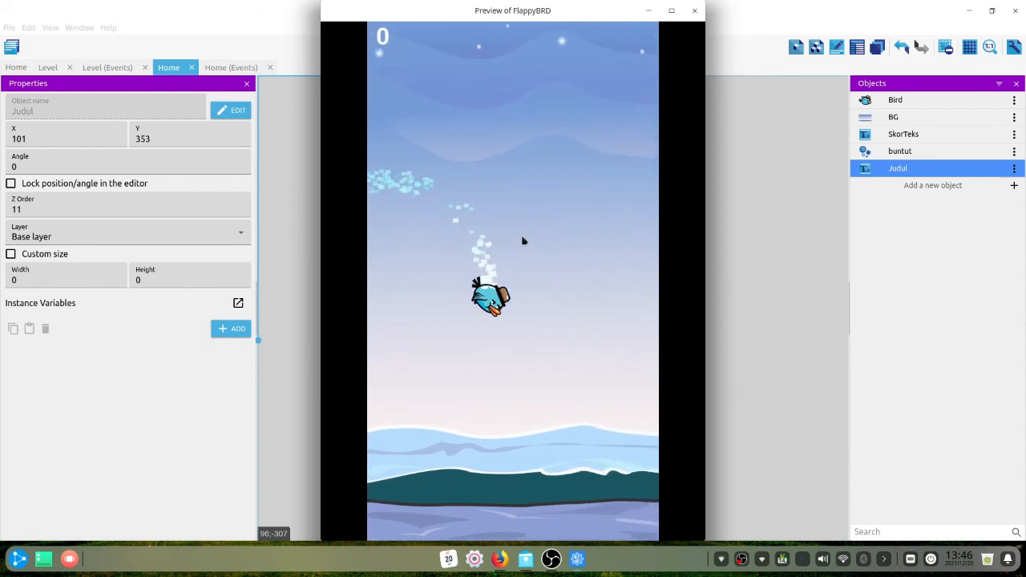
left_click(522, 239)
left_click(523, 240)
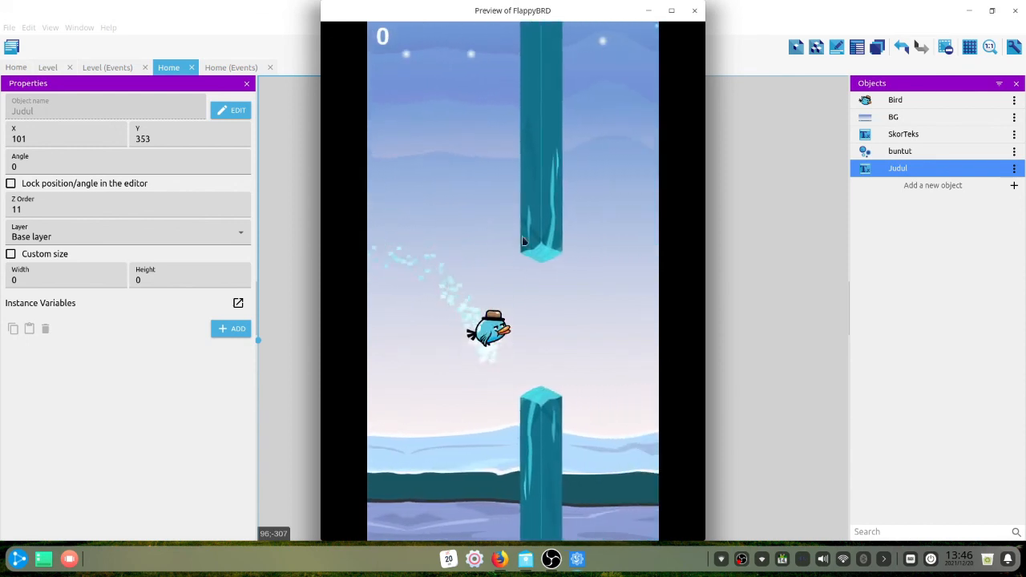
left_click(523, 241)
left_click(522, 240)
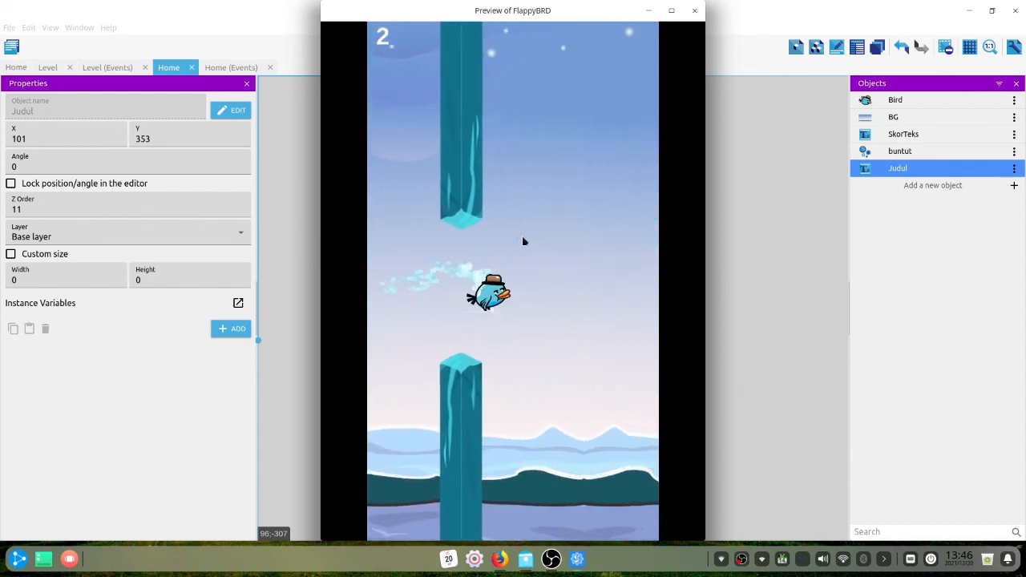
left_click(523, 241)
left_click(523, 240)
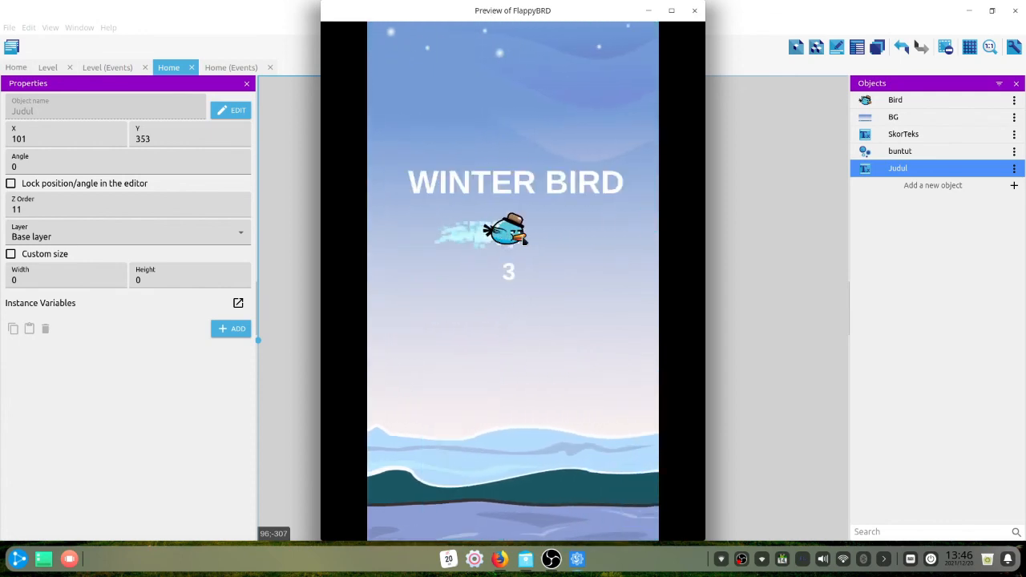
left_click(695, 11)
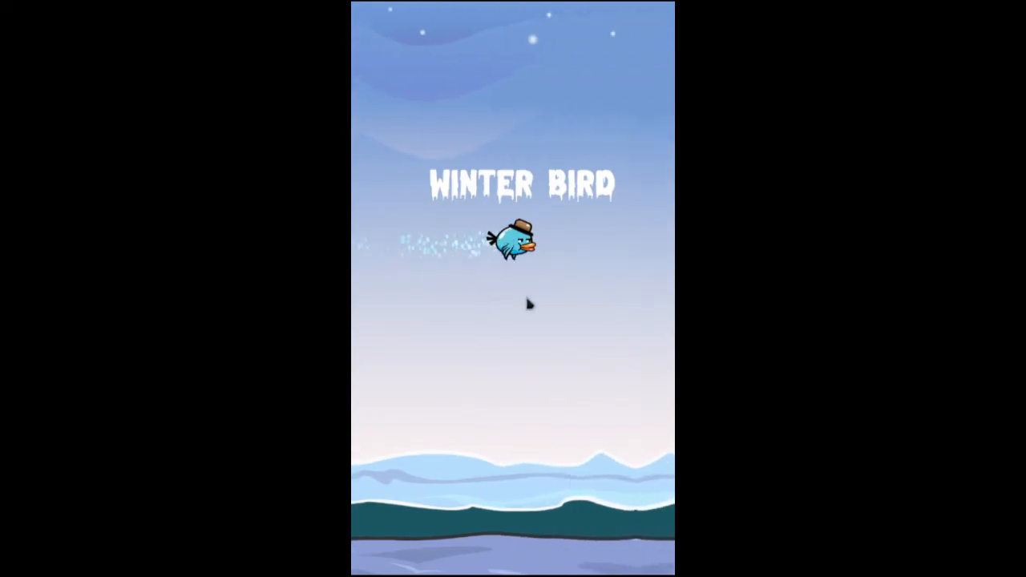
left_click(527, 301)
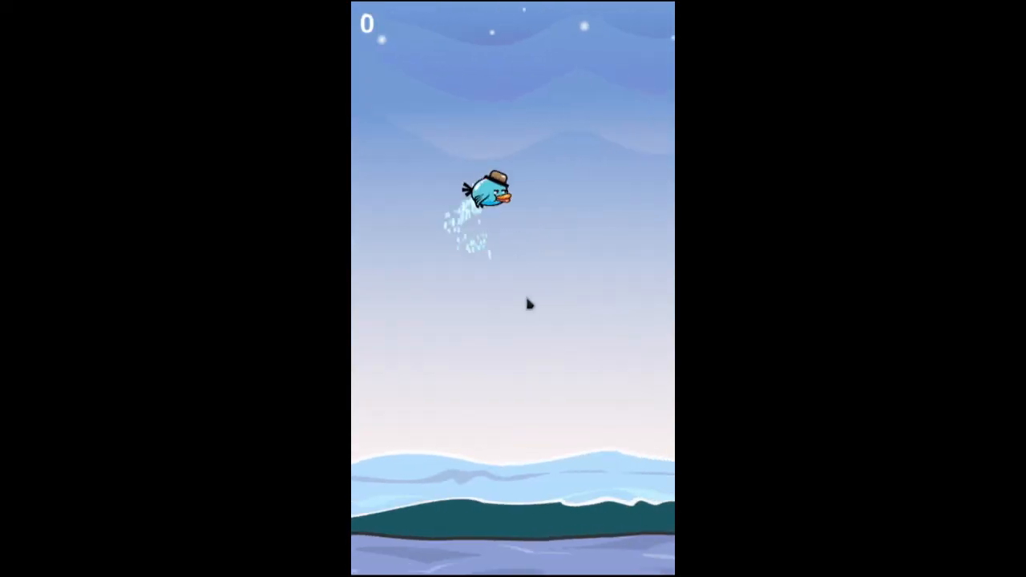
left_click(529, 303)
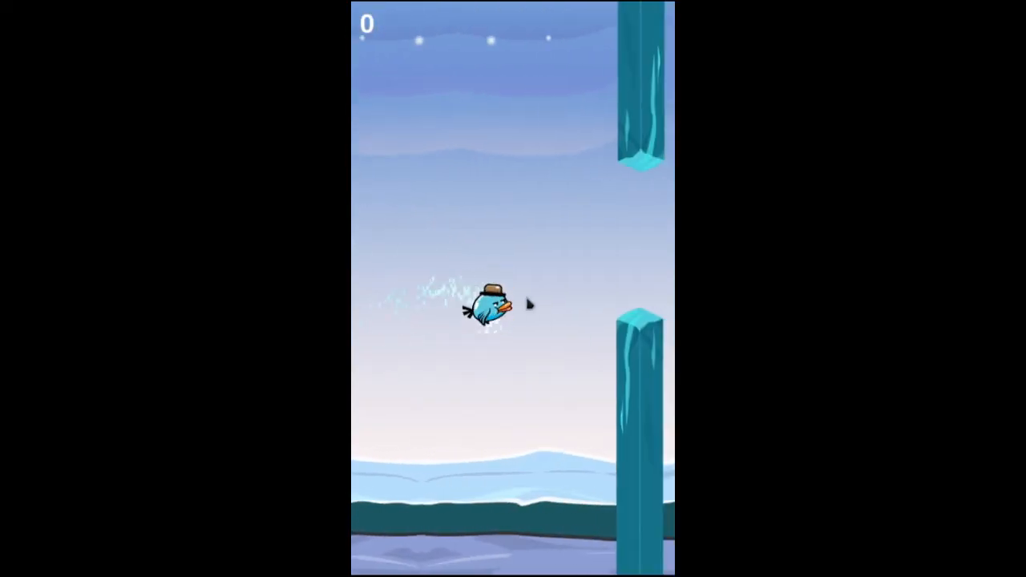
left_click(529, 304)
left_click(529, 304)
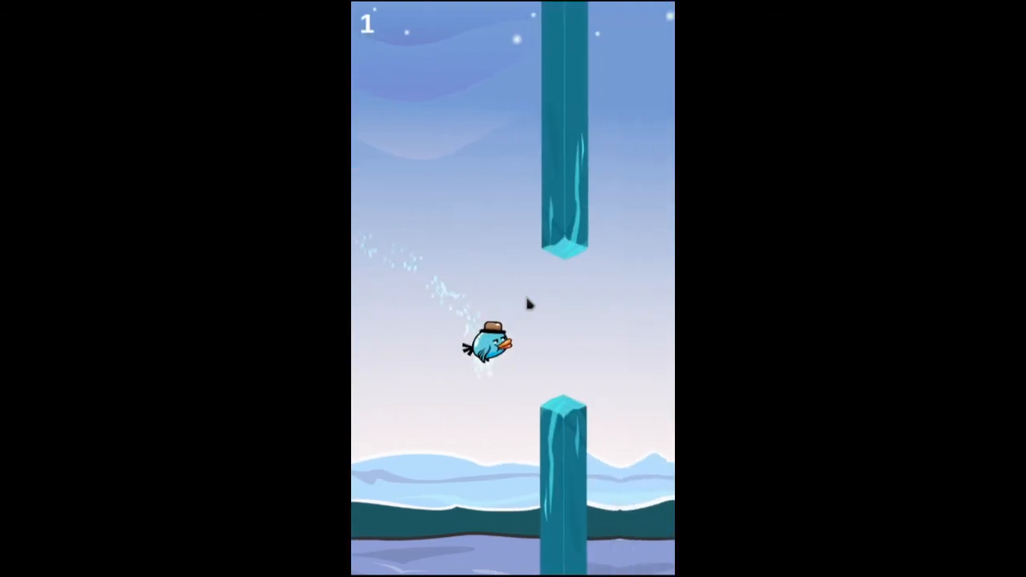